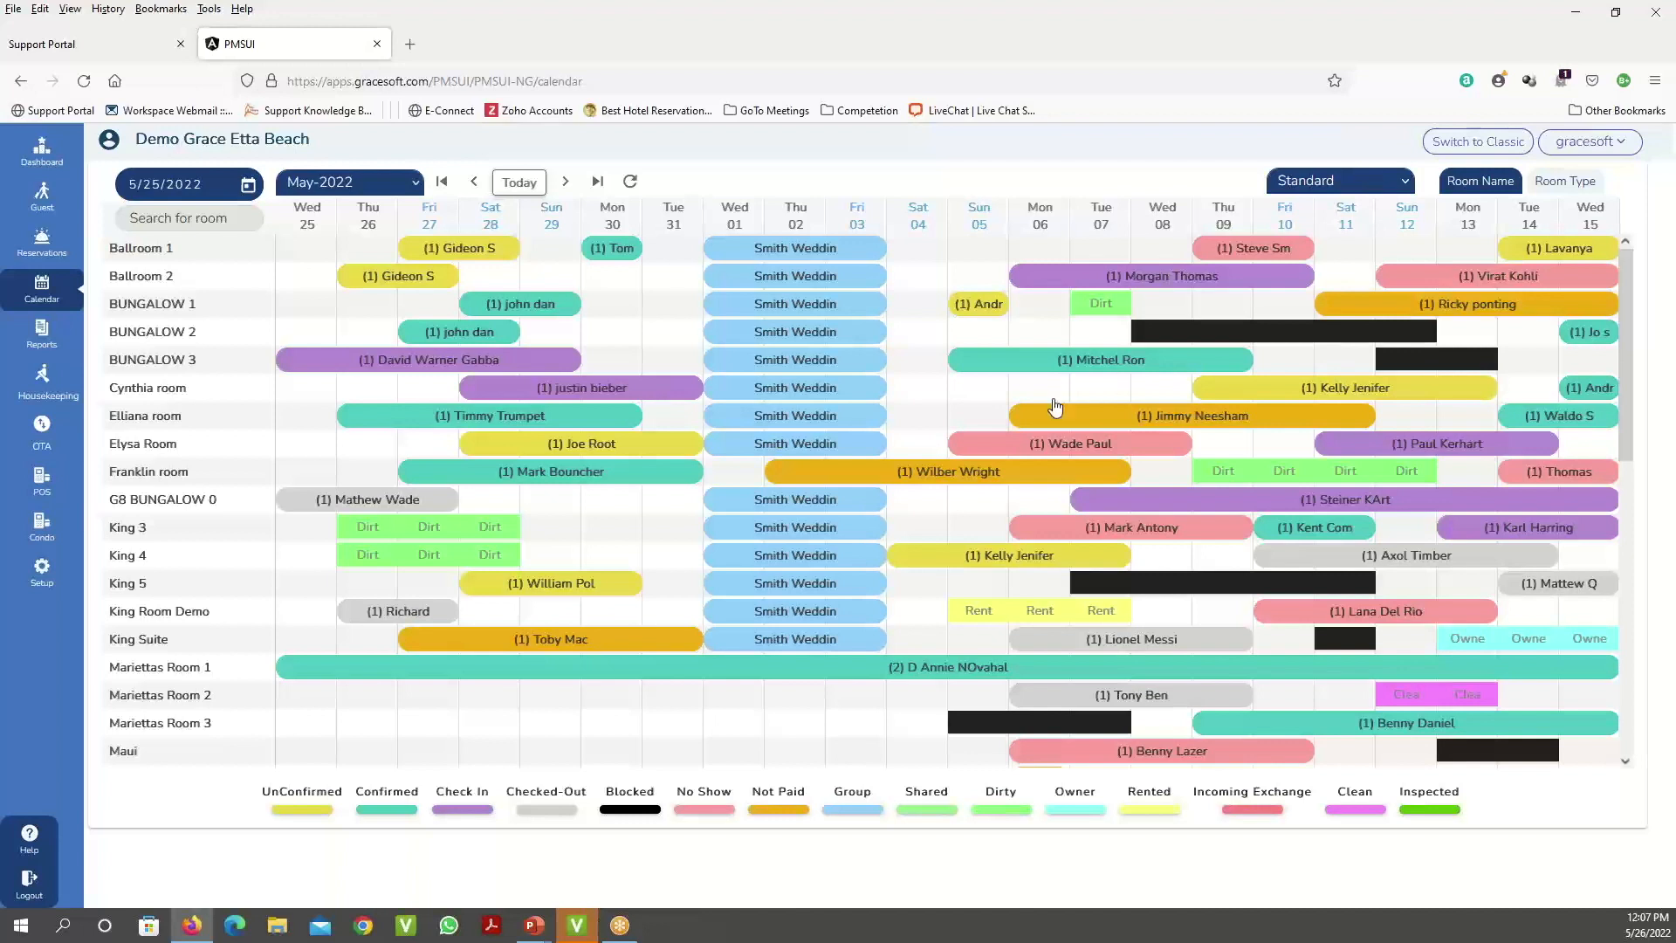
- Change the reservation calendar from the Standard view to the Monthly view
mouse_move(1454, 309)
click(1393, 186)
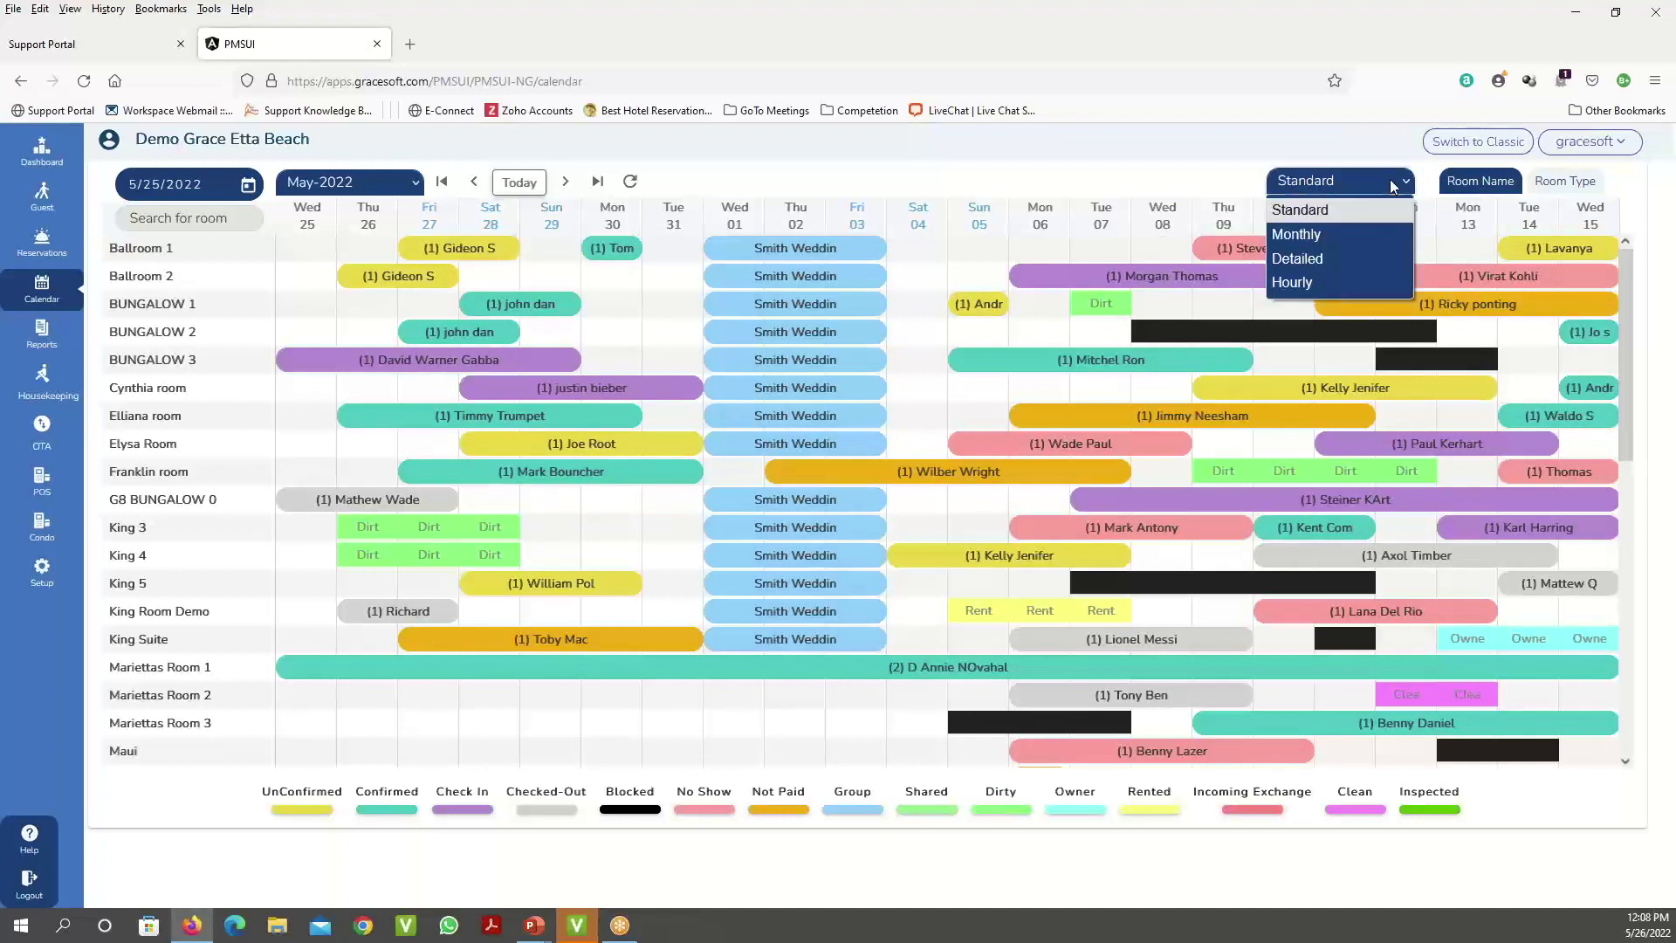
click(984, 171)
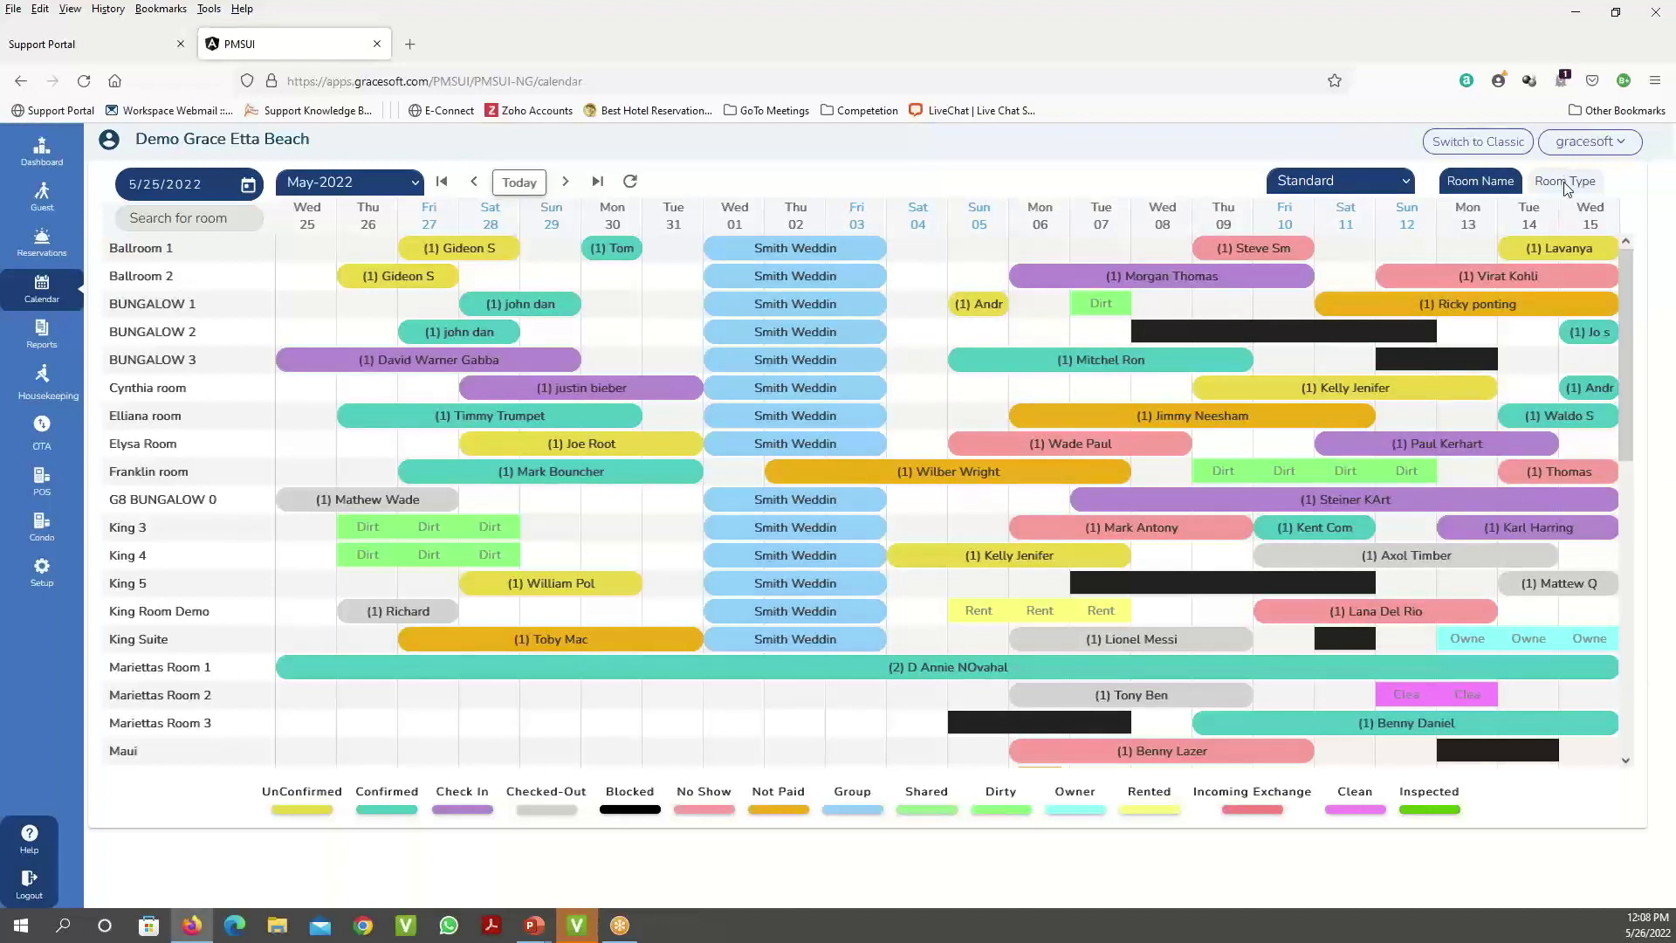
click(1584, 142)
click(1574, 193)
click(1407, 188)
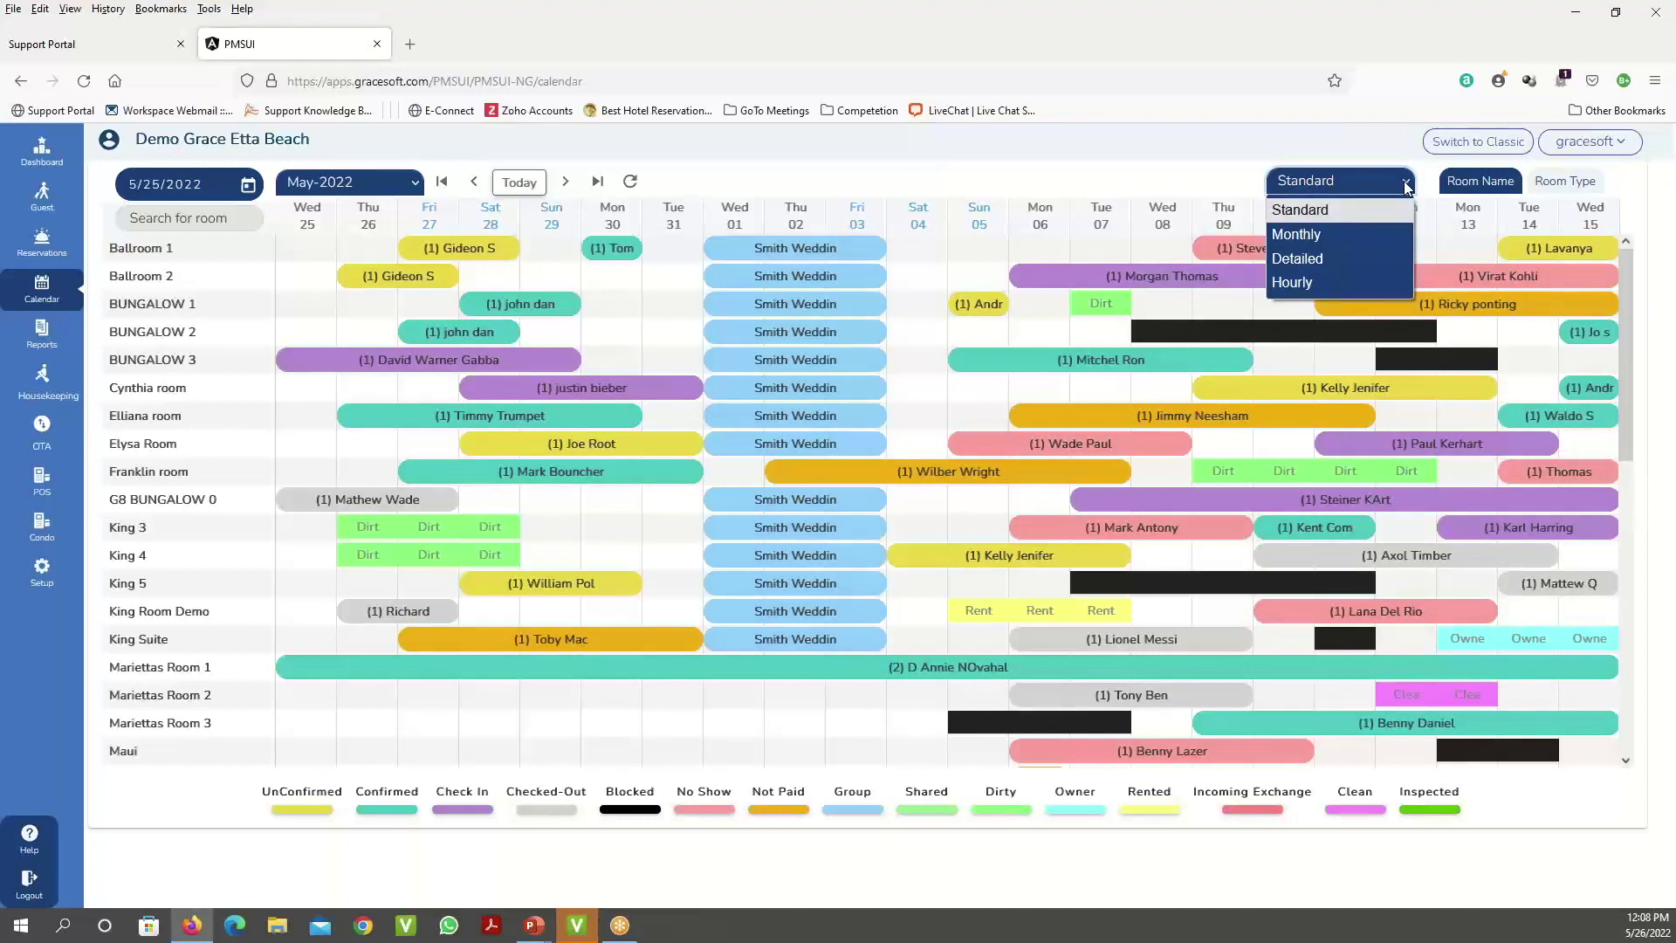
click(1366, 233)
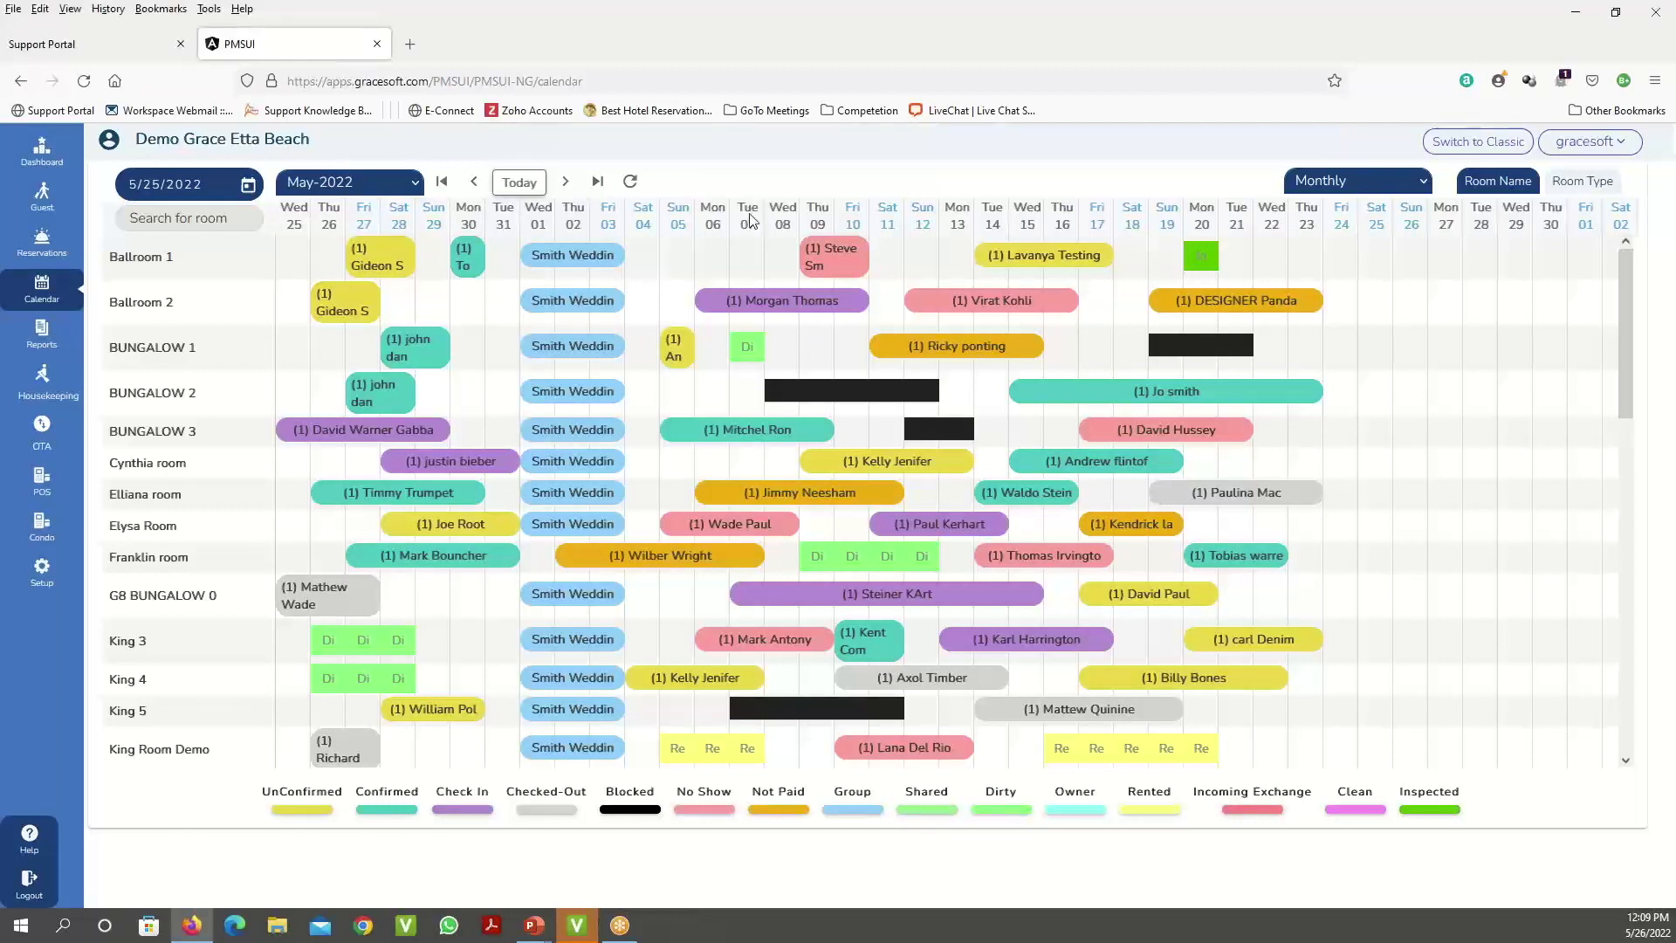
- Browse the months and set the monthly calendar to start on 5/17/2022
drag(750, 215, 1439, 173)
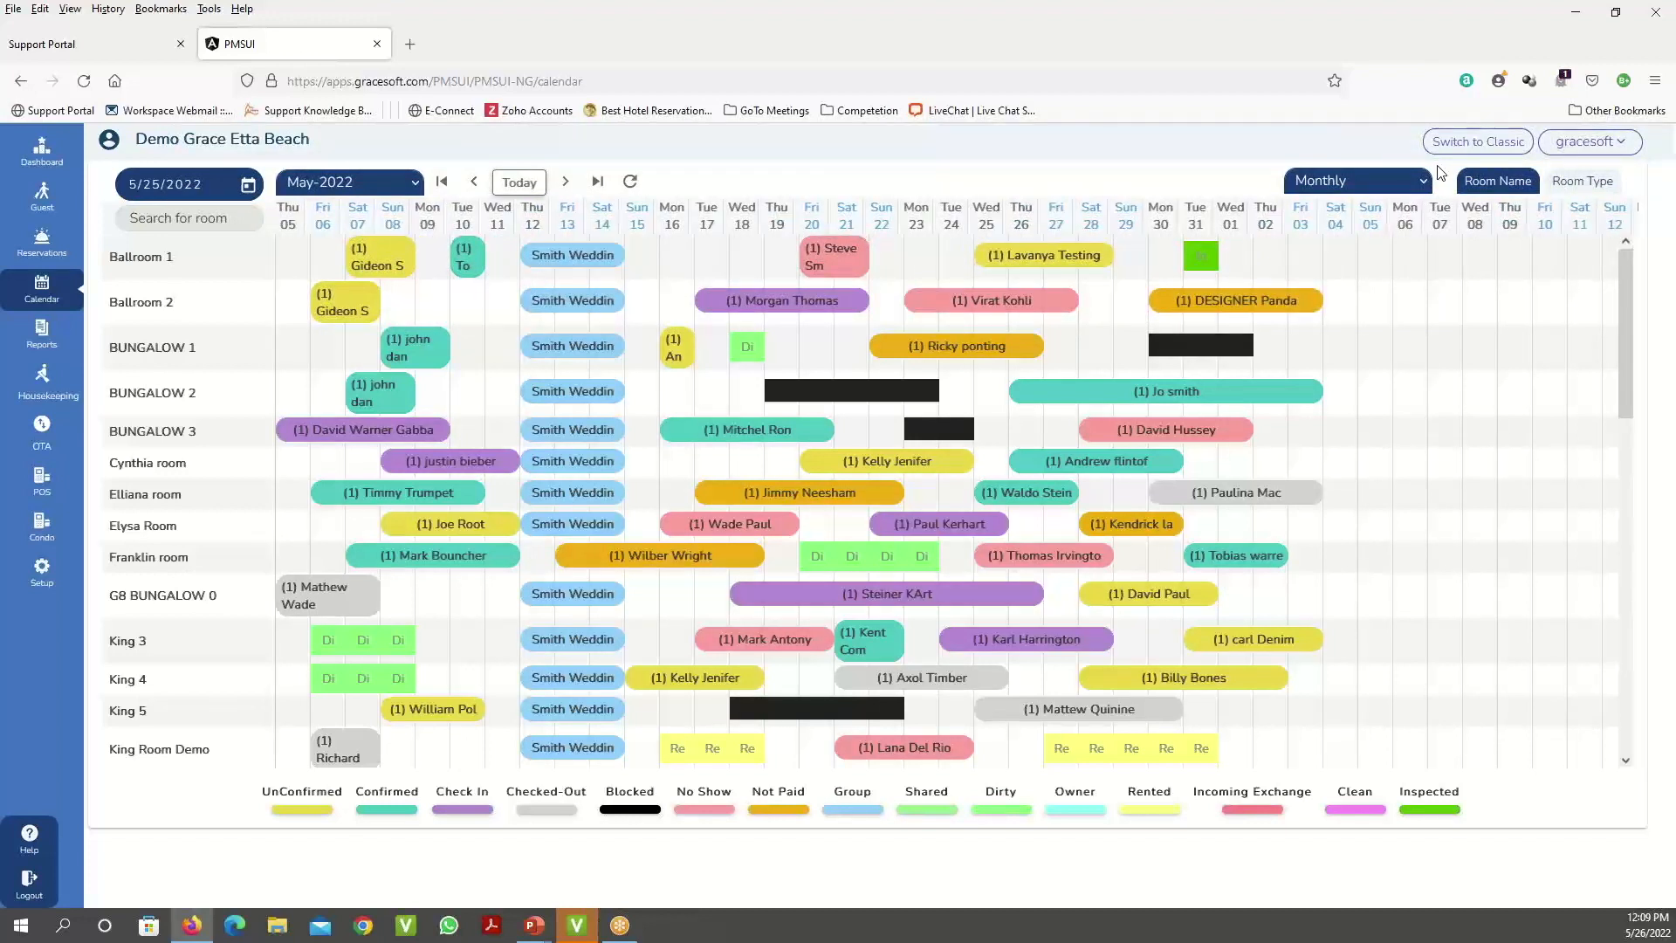
drag(1439, 173, 360, 233)
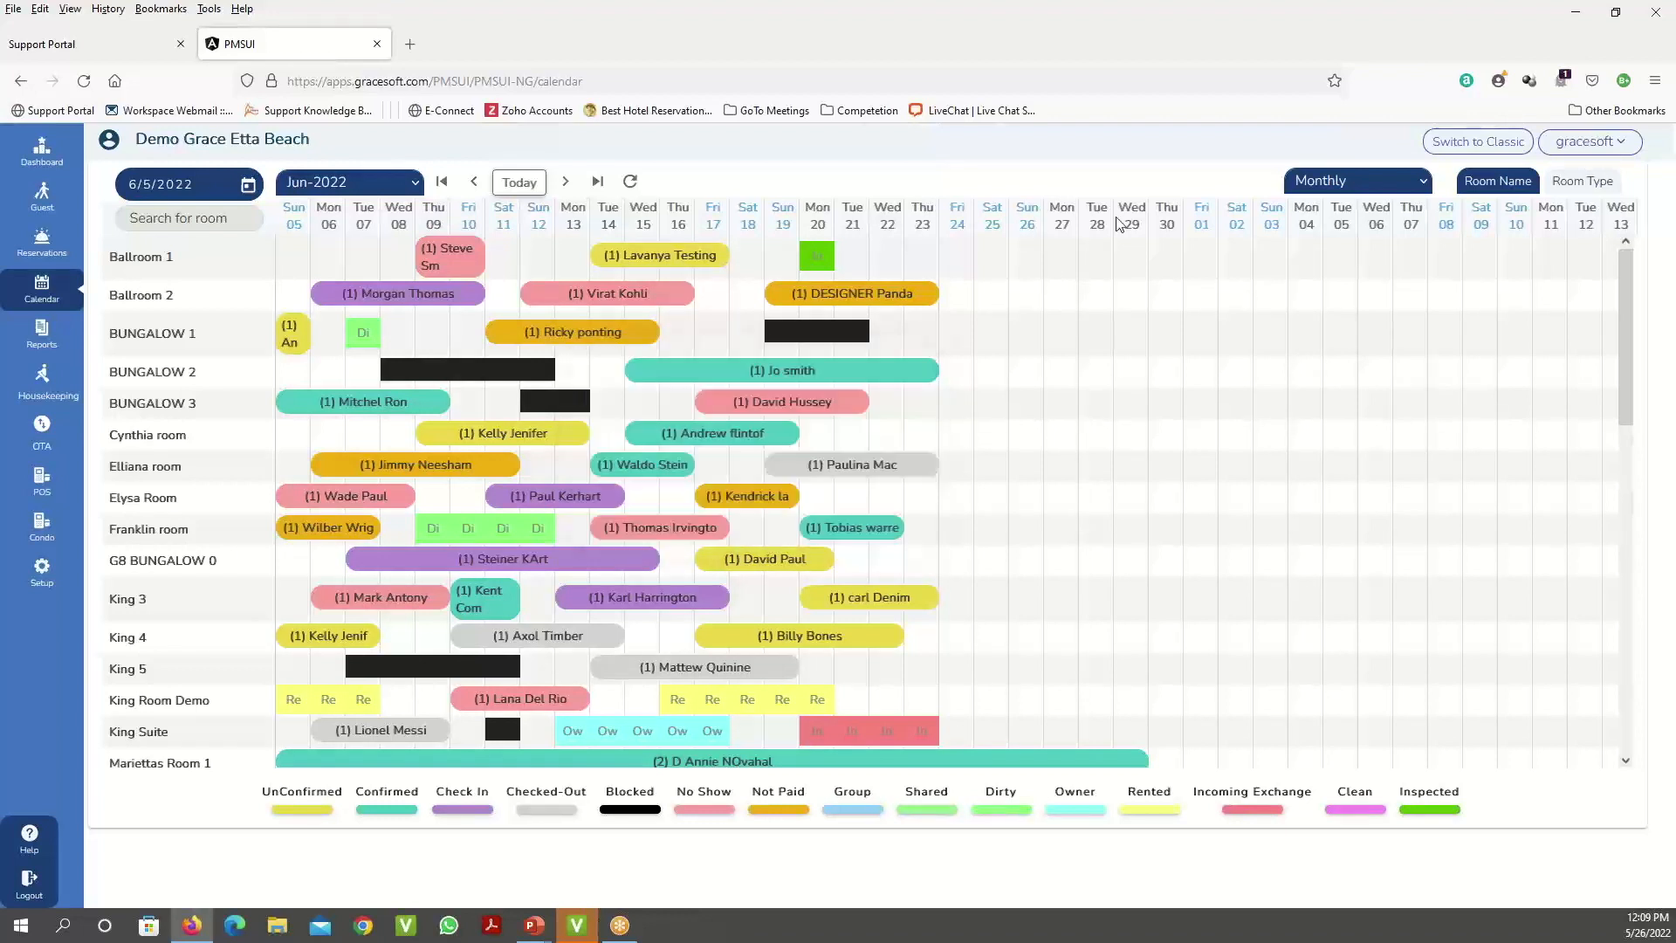
click(415, 187)
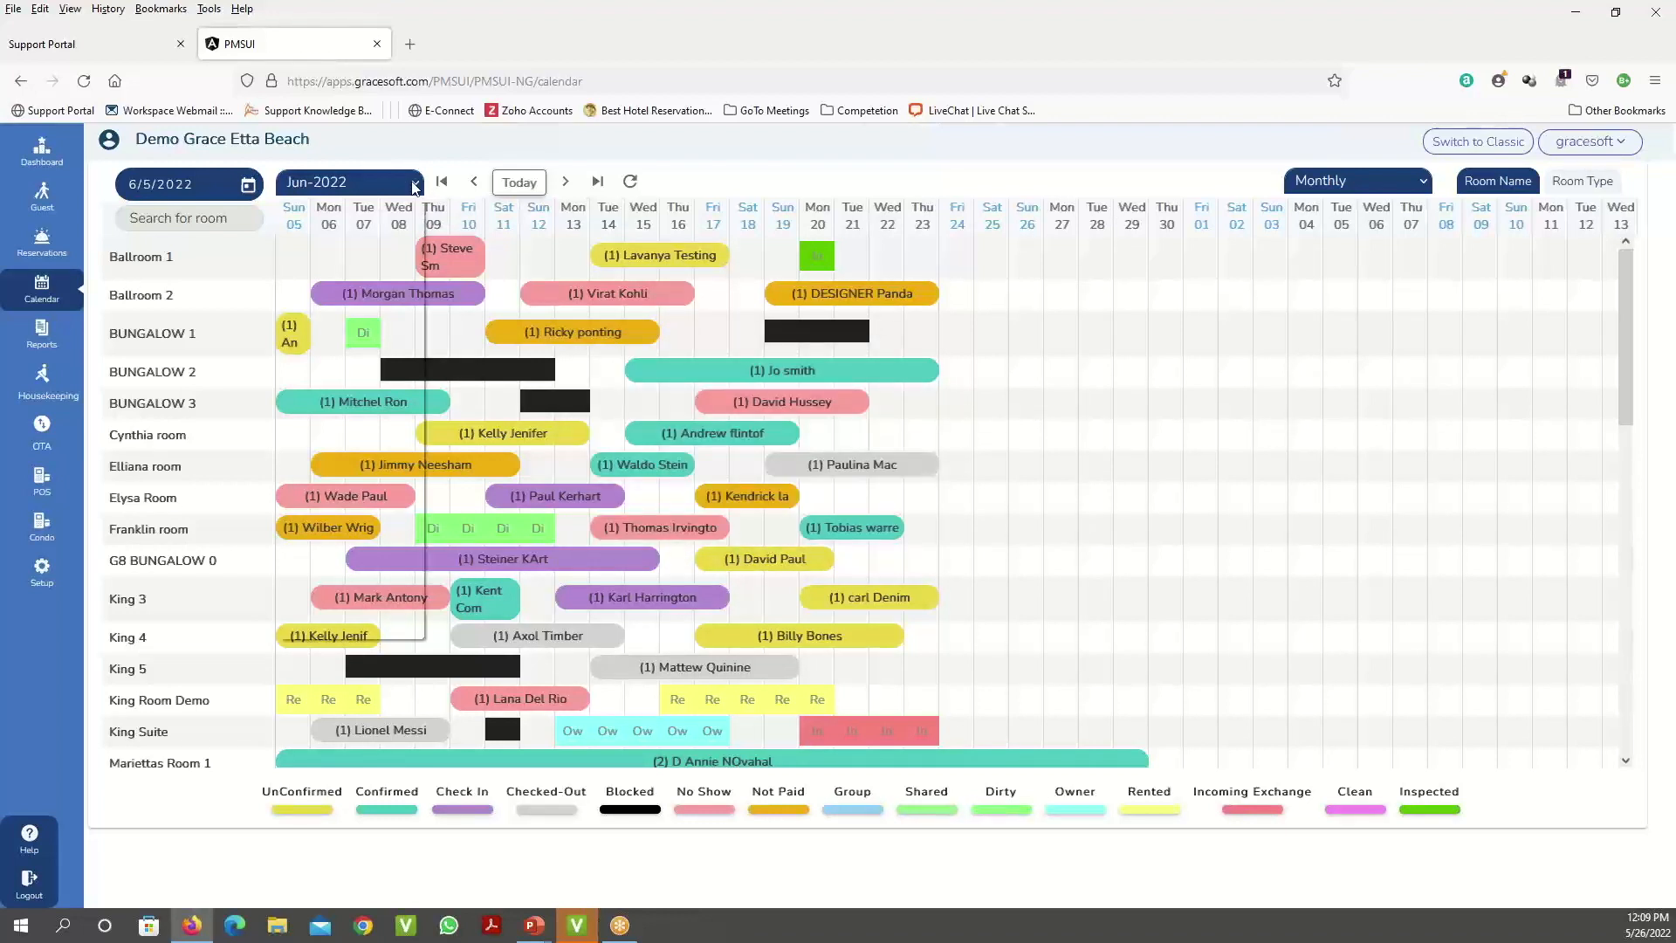
click(709, 148)
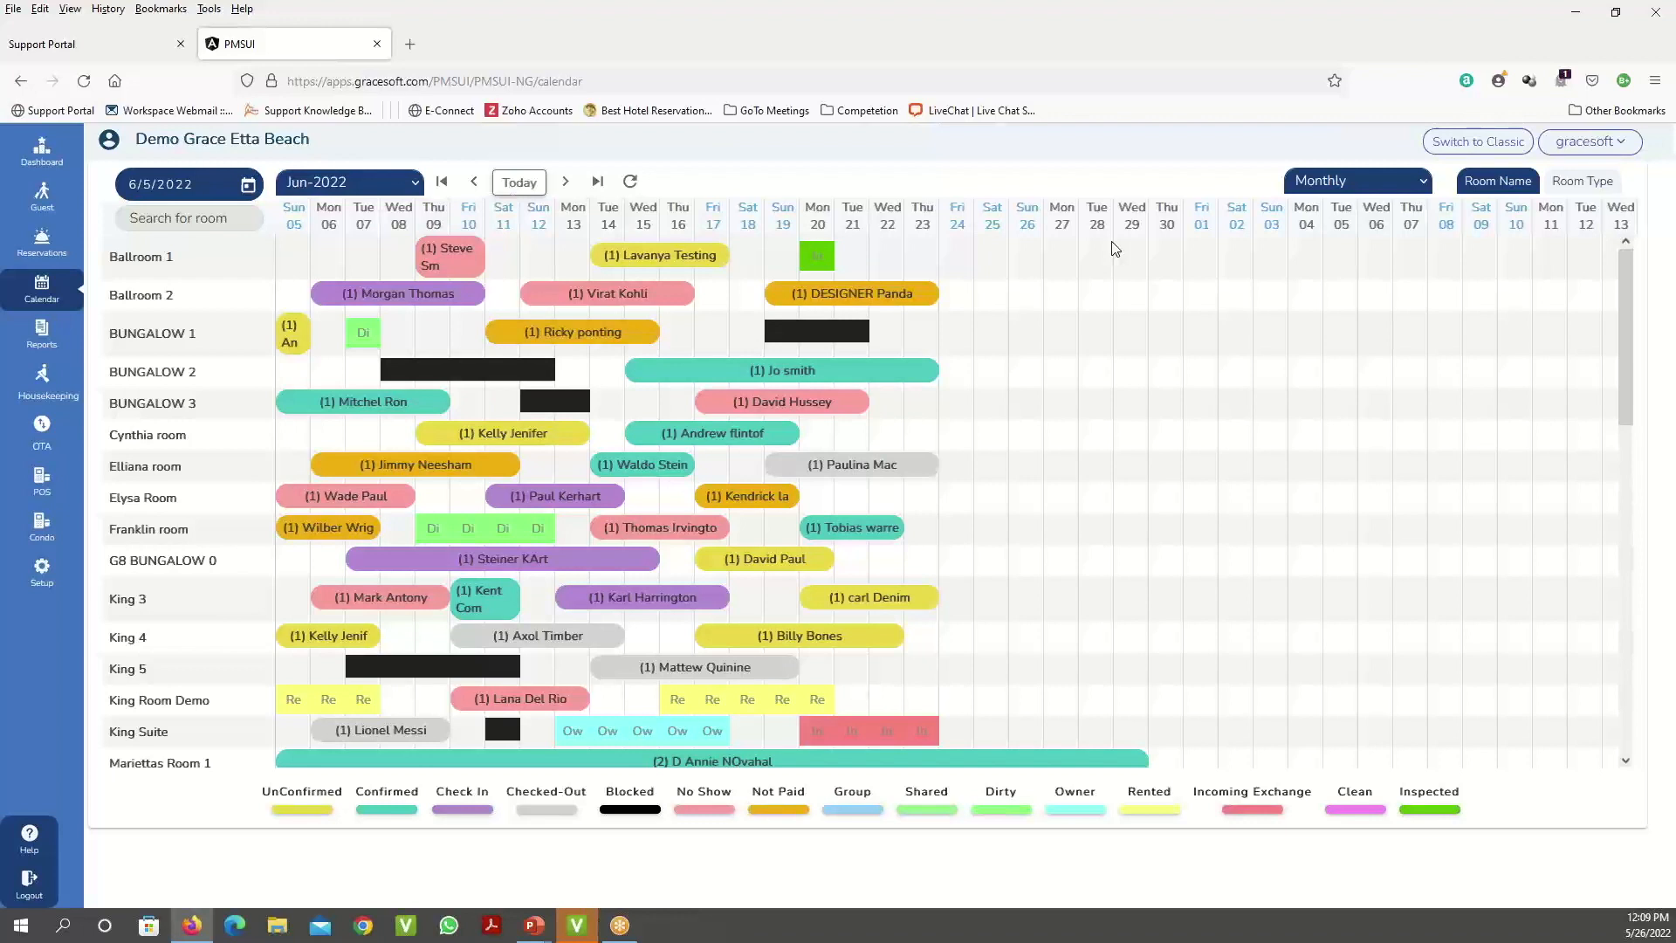
drag(943, 223, 1603, 194)
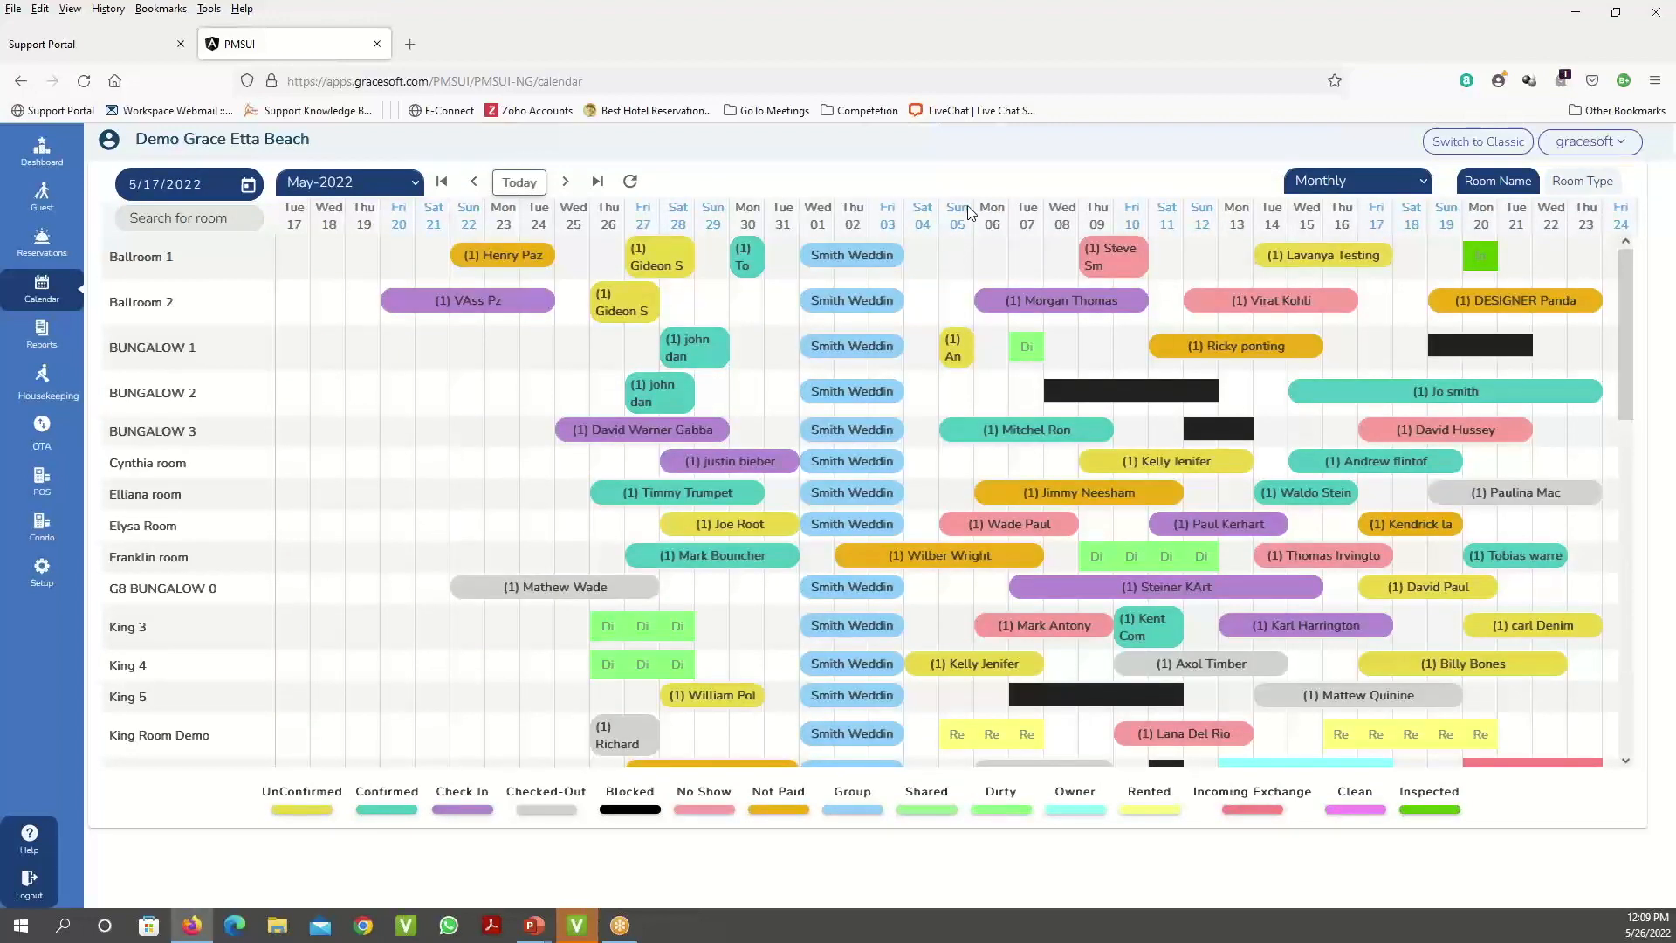
click(1347, 180)
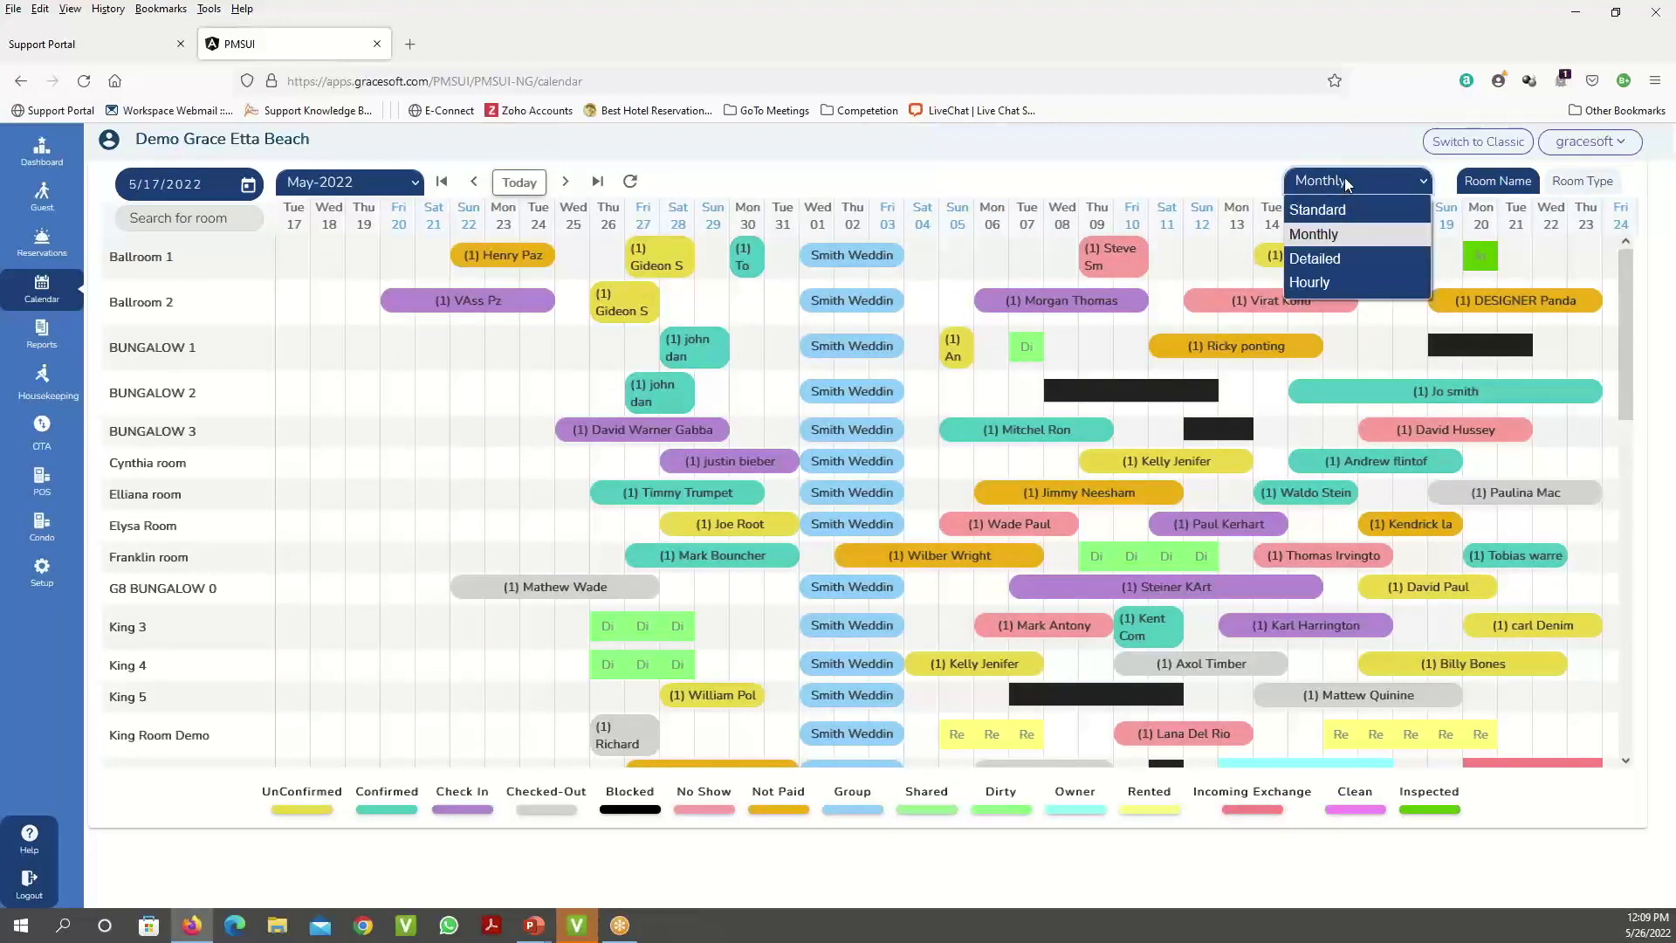
- Switch to the Detailed view to see each booking's guests, paid and due amounts for 17–25 May
click(1343, 260)
mouse_move(1343, 260)
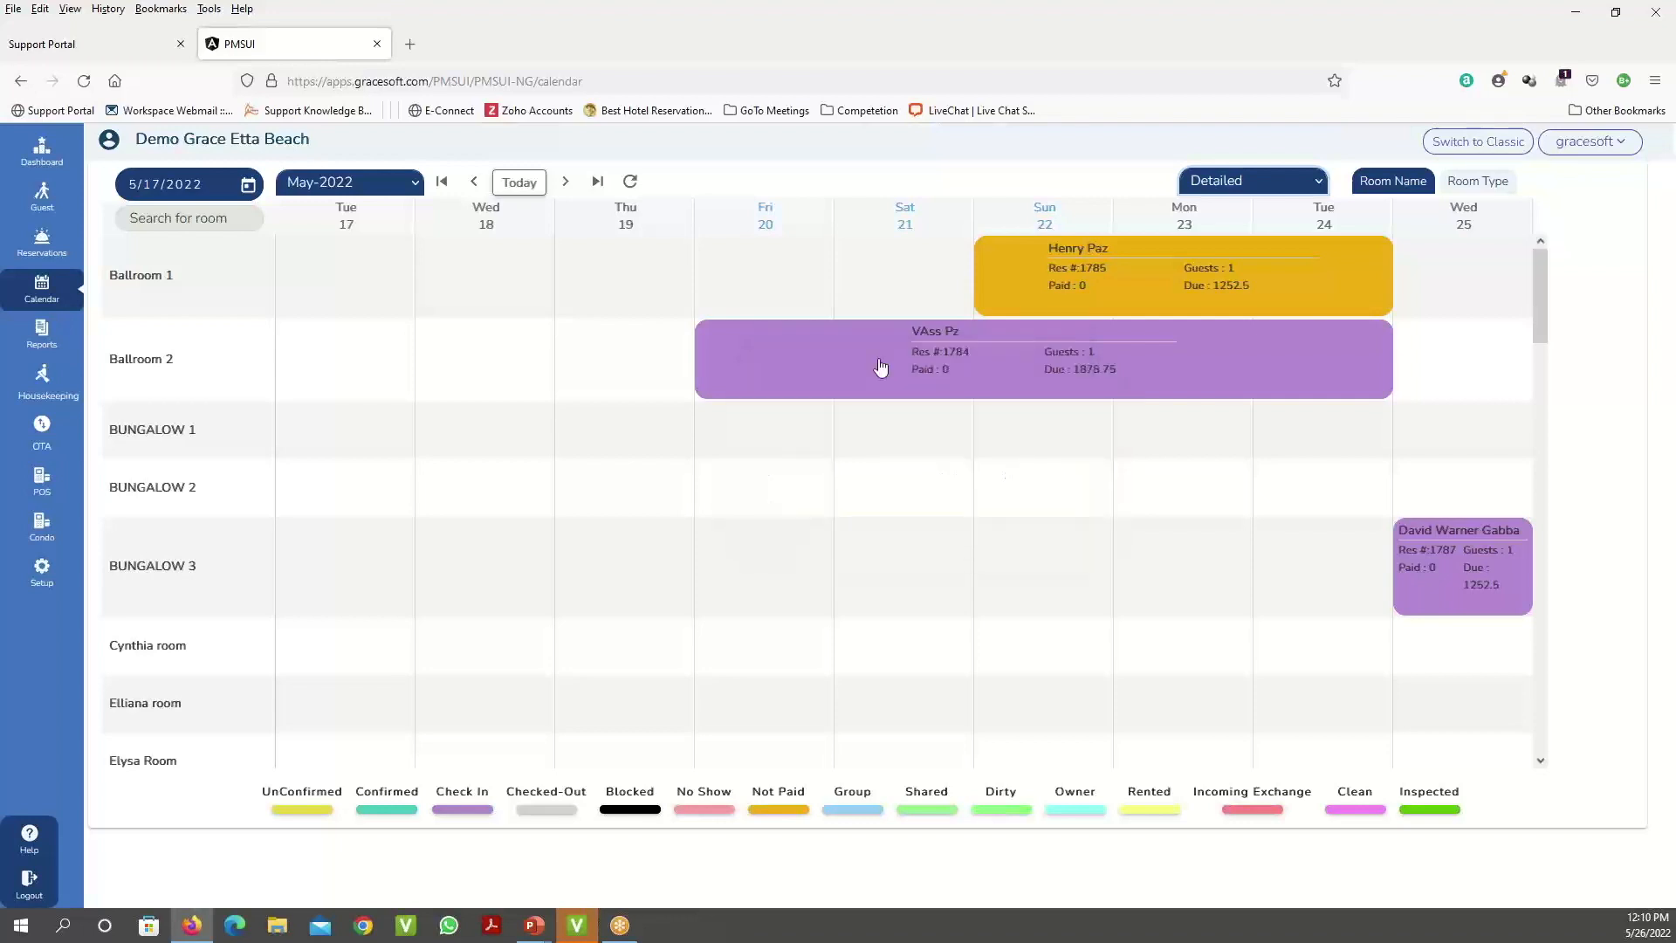
mouse_move(880, 367)
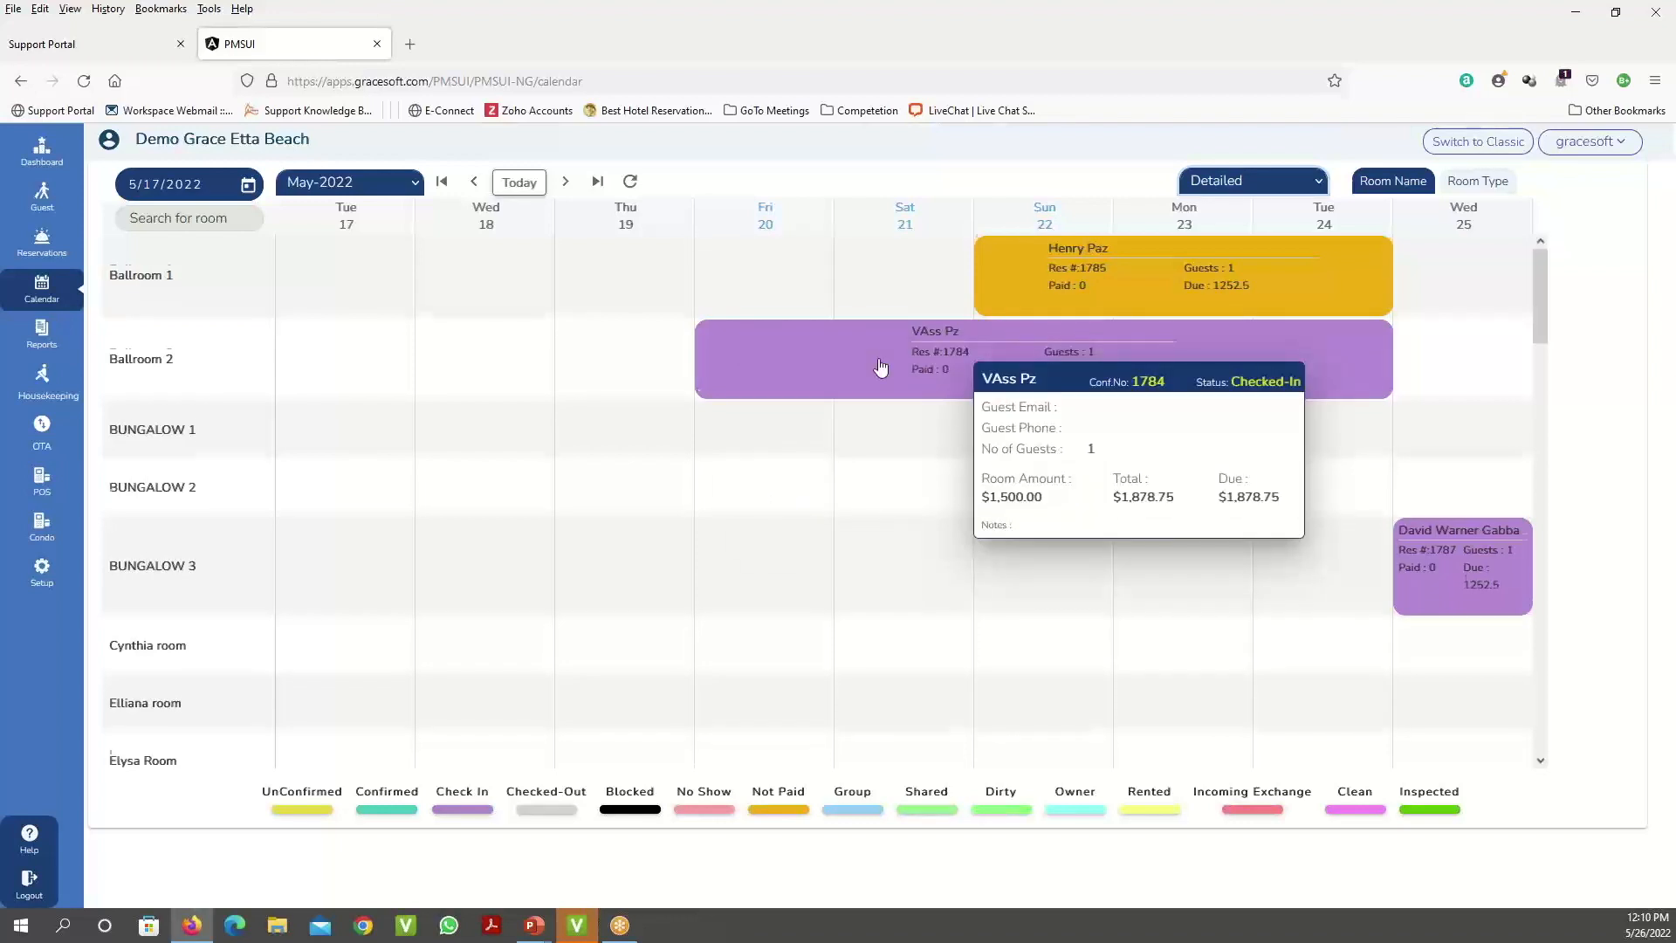
scroll(880, 366, down, 2)
scroll(880, 367, down, 10)
scroll(880, 366, down, 8)
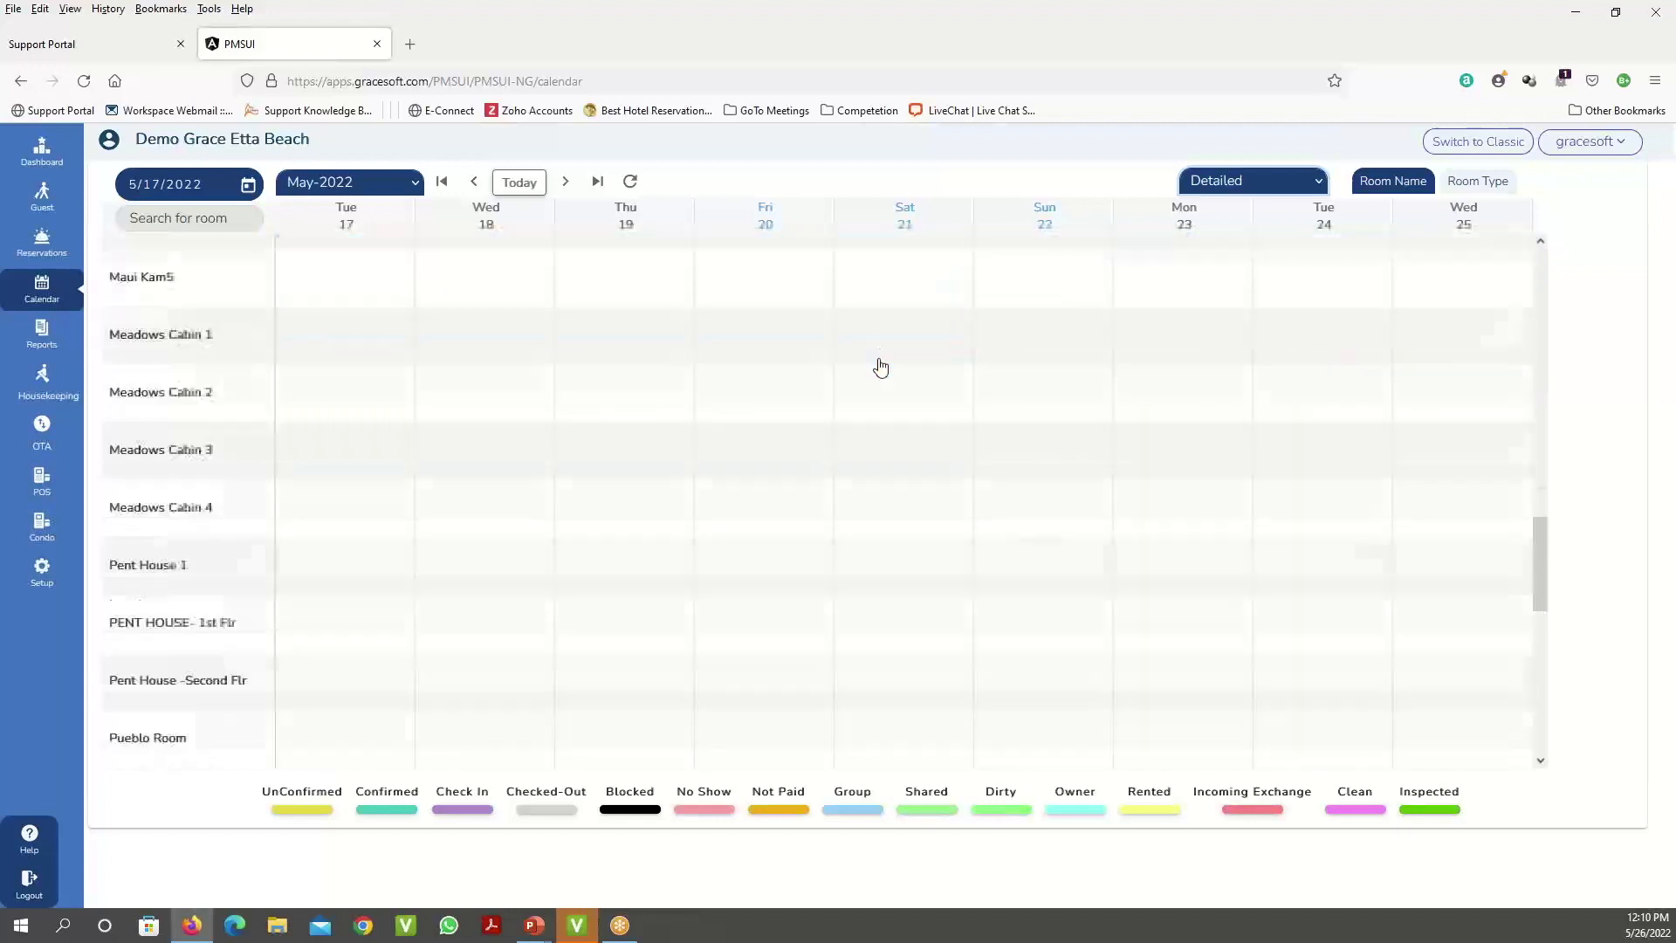
scroll(880, 366, up, 15)
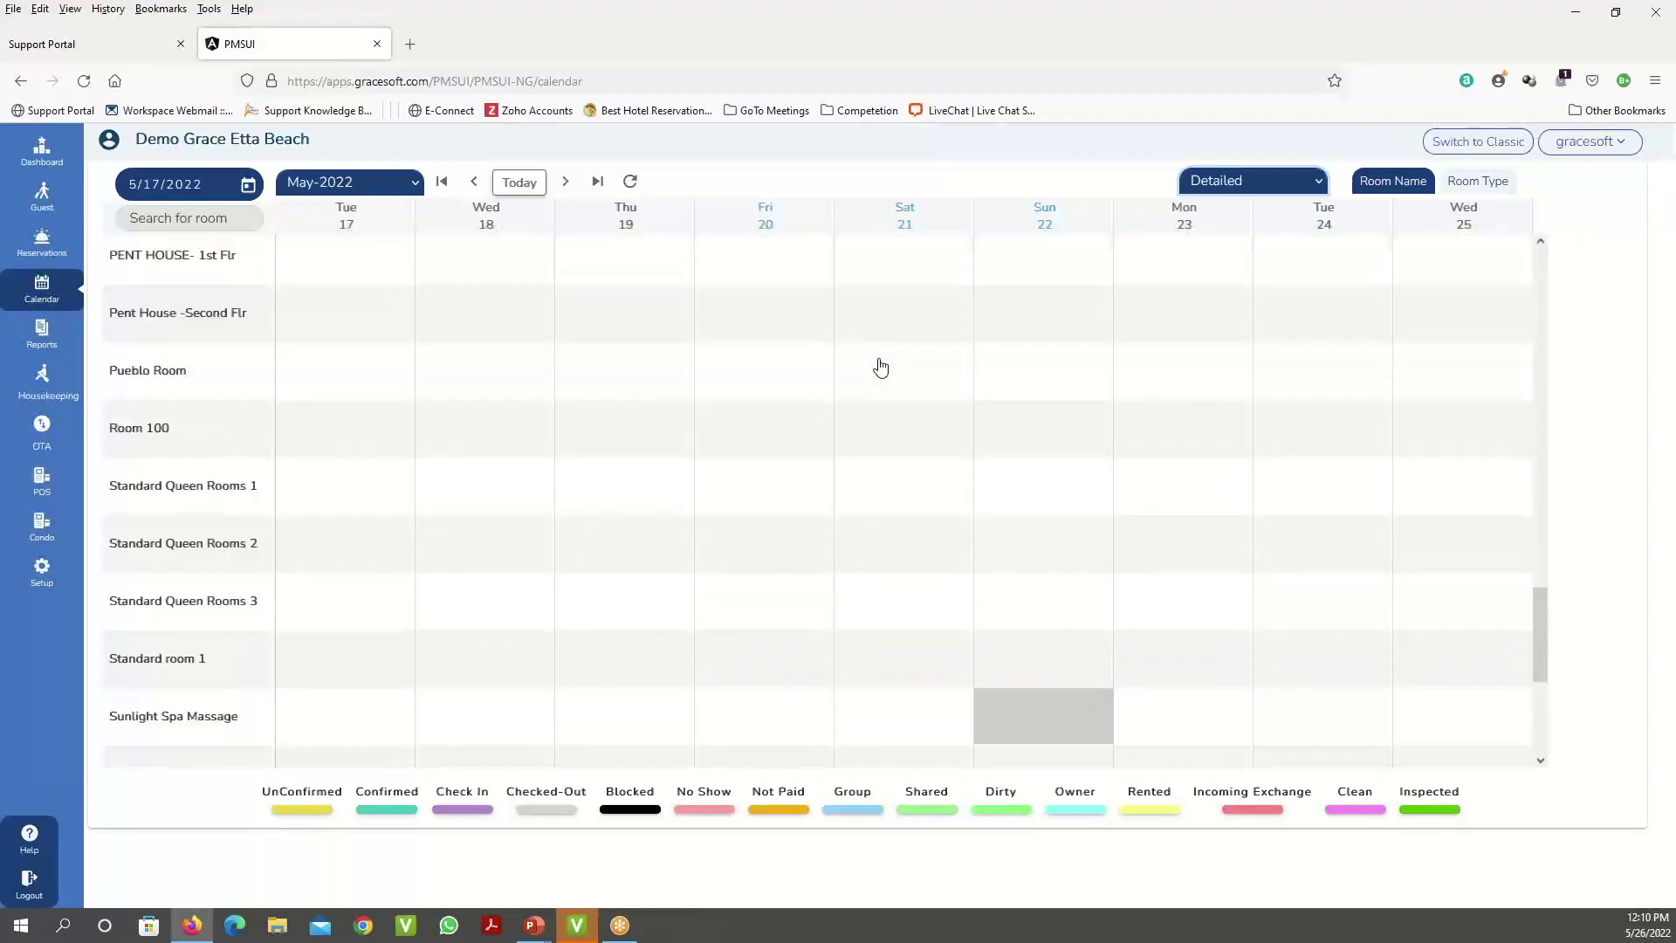
scroll(881, 366, up, 5)
mouse_move(1074, 266)
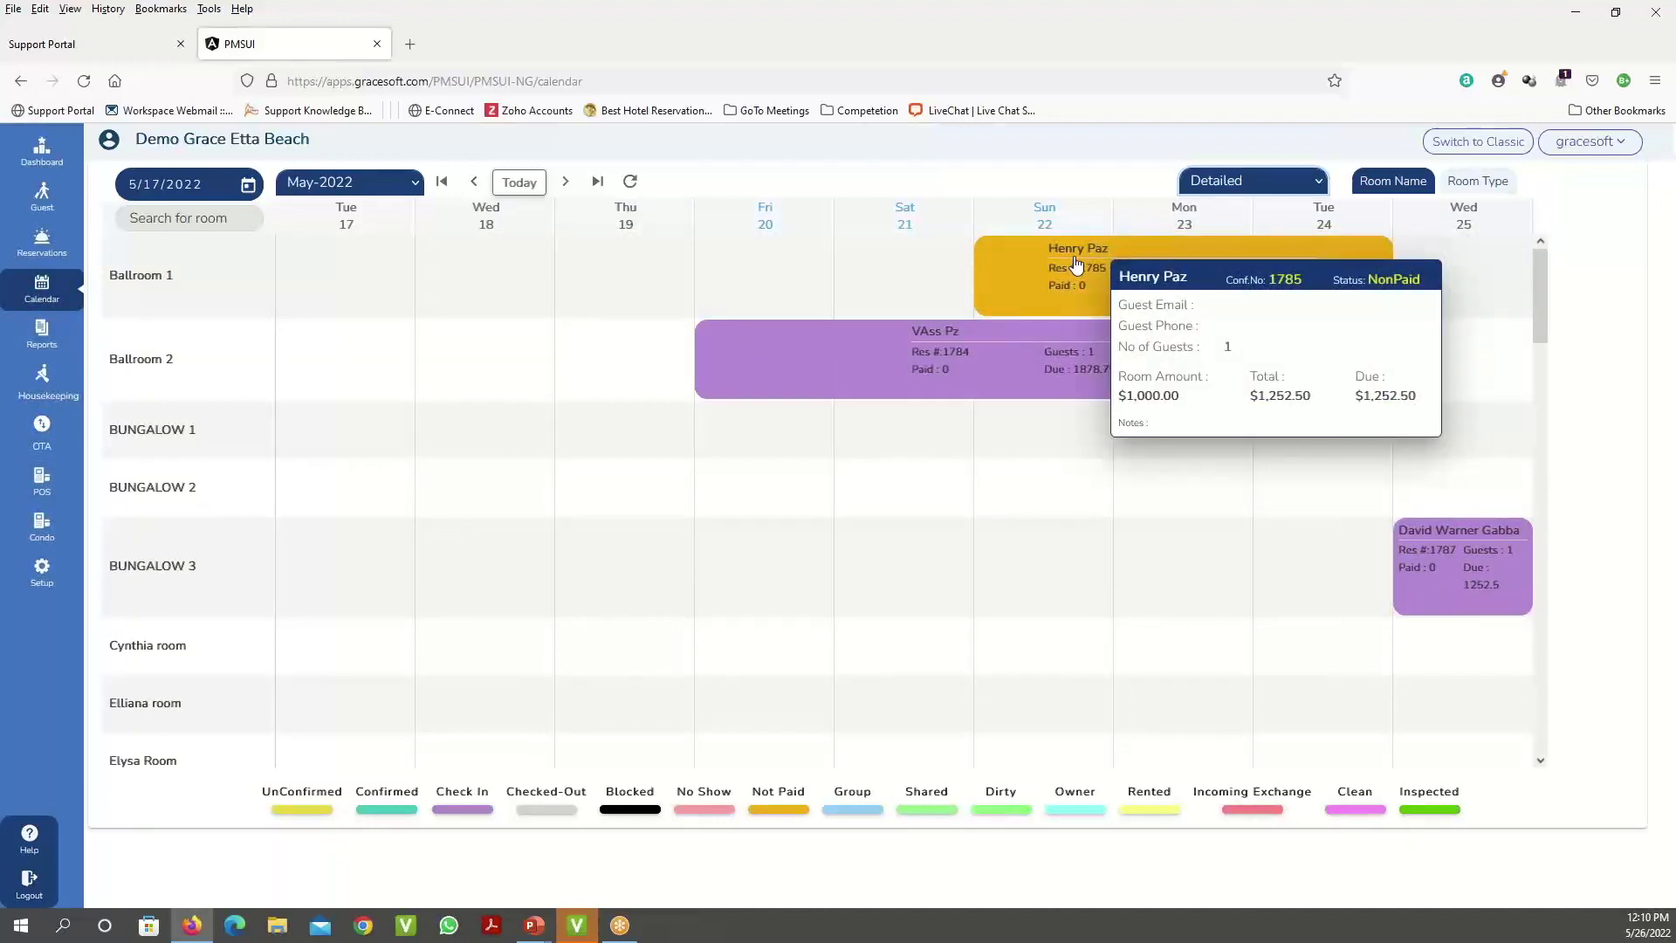
click(1236, 180)
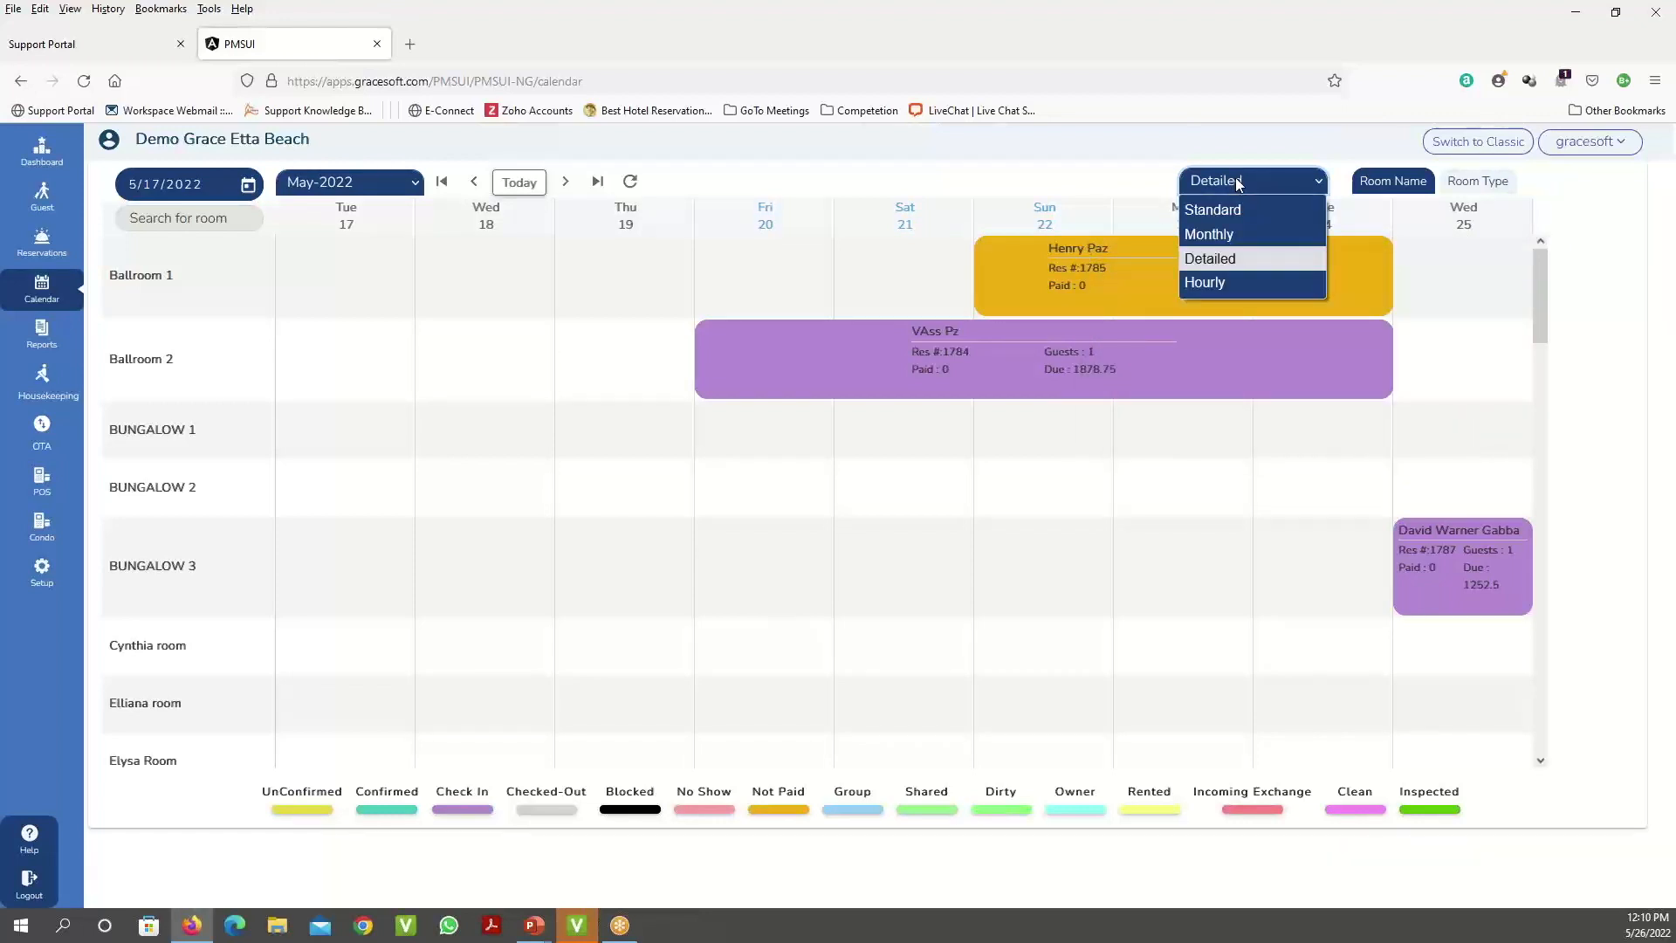
- Check the Hourly room calendar, then return to the Standard calendar starting 25 May 2022
click(1226, 281)
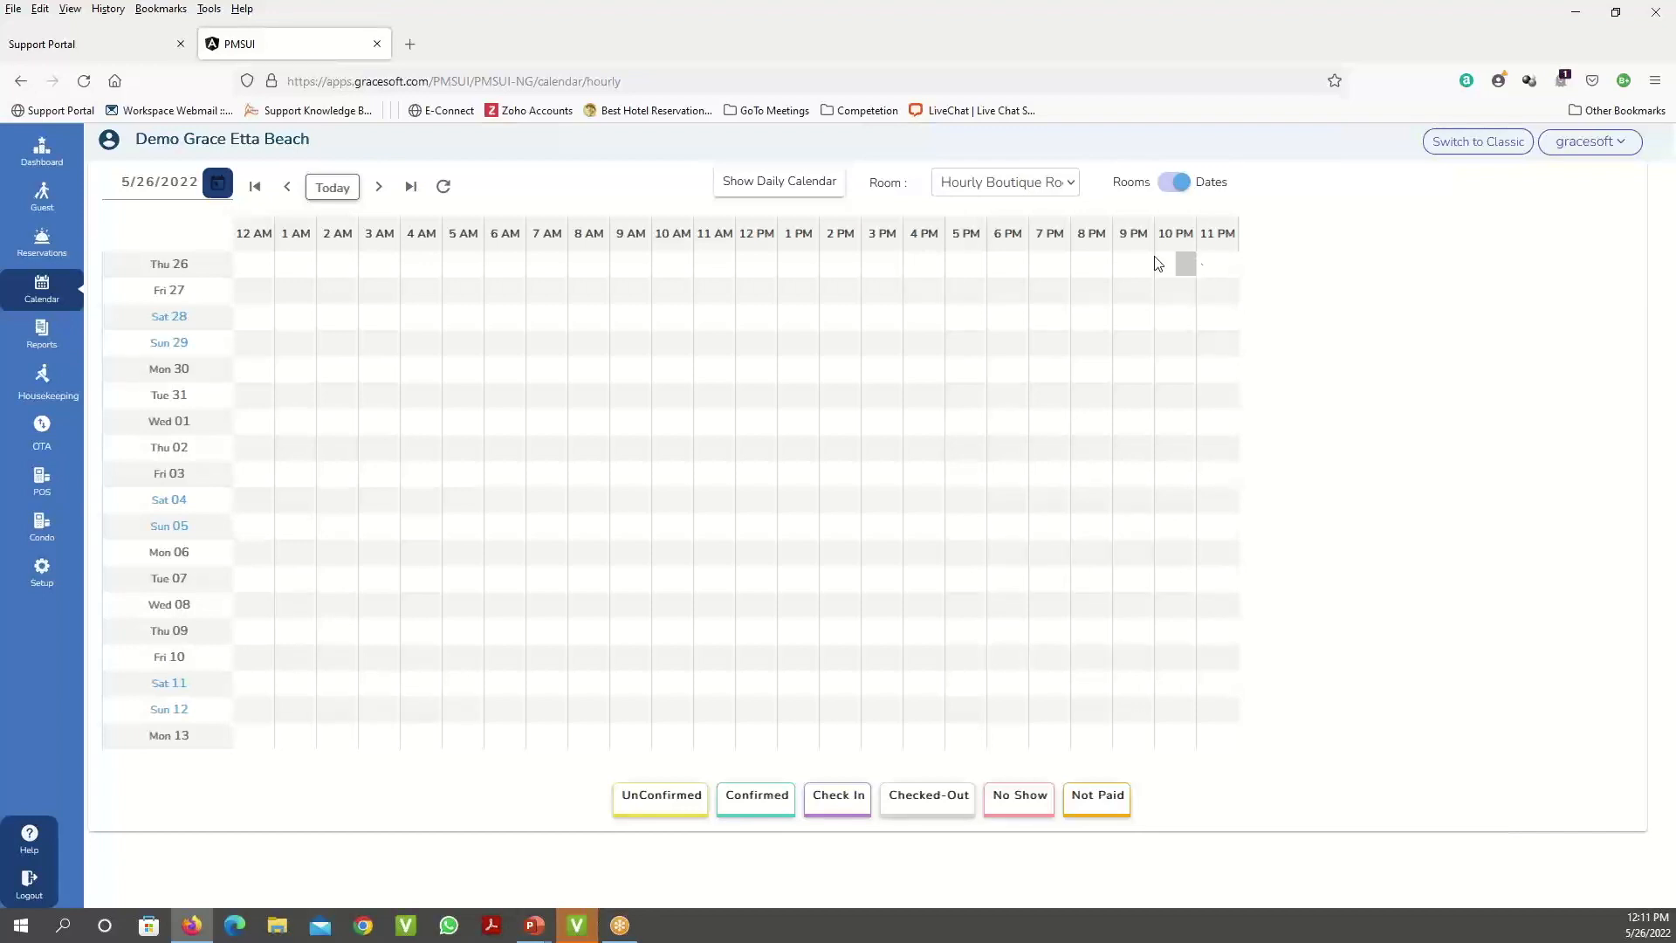
click(1047, 191)
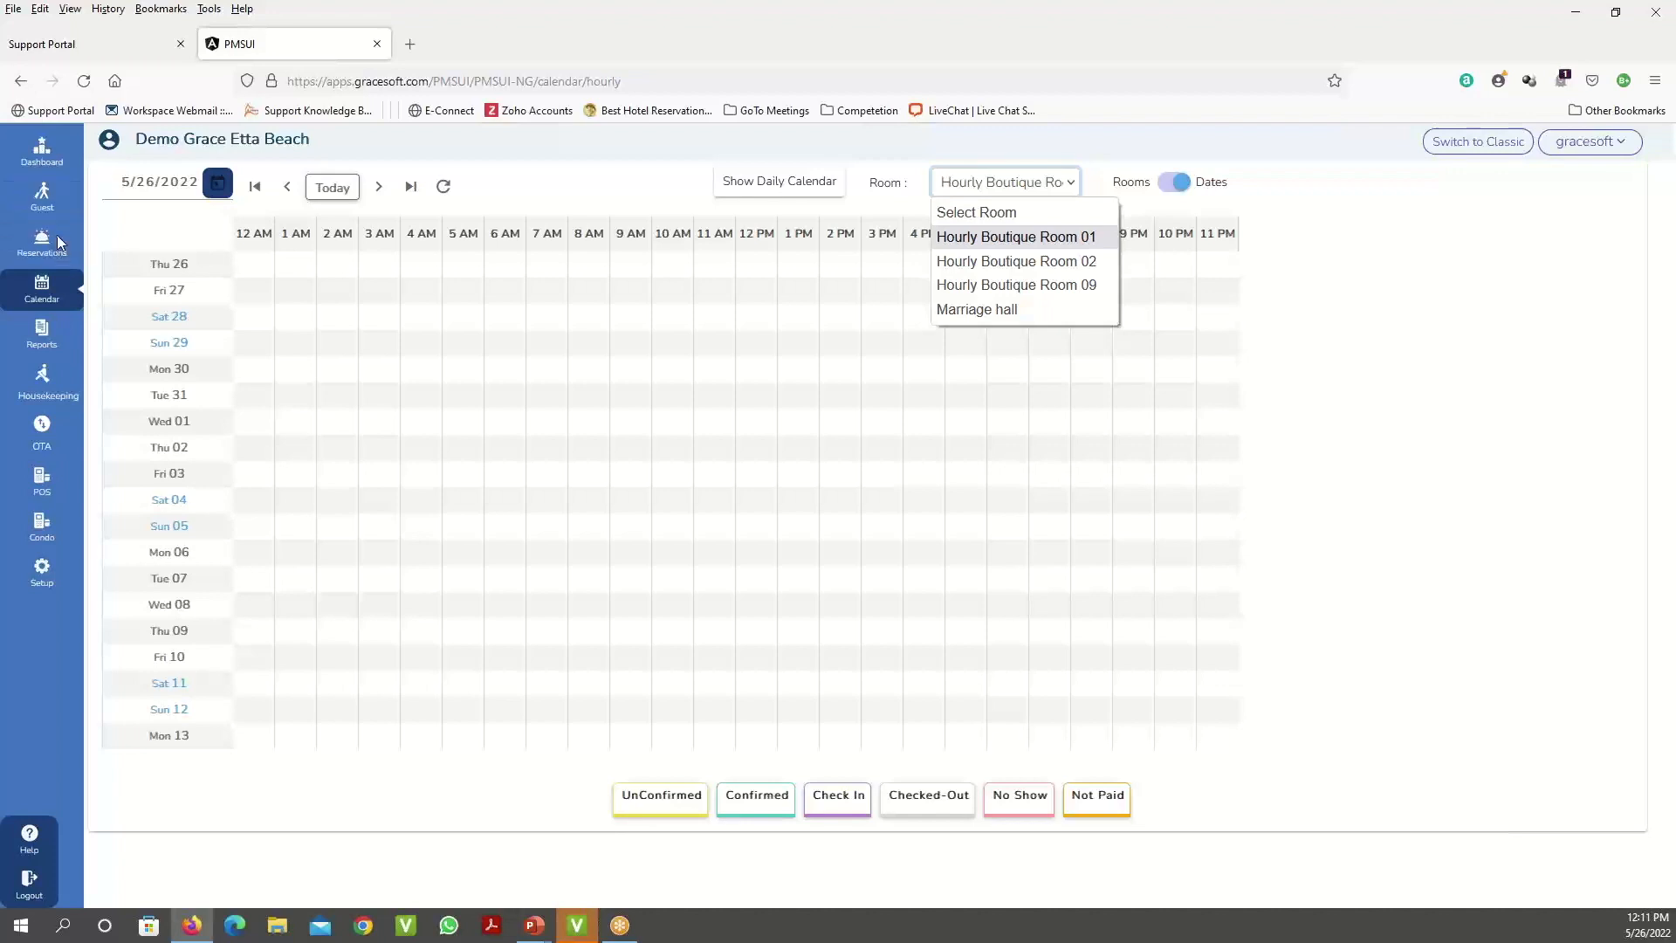
click(43, 297)
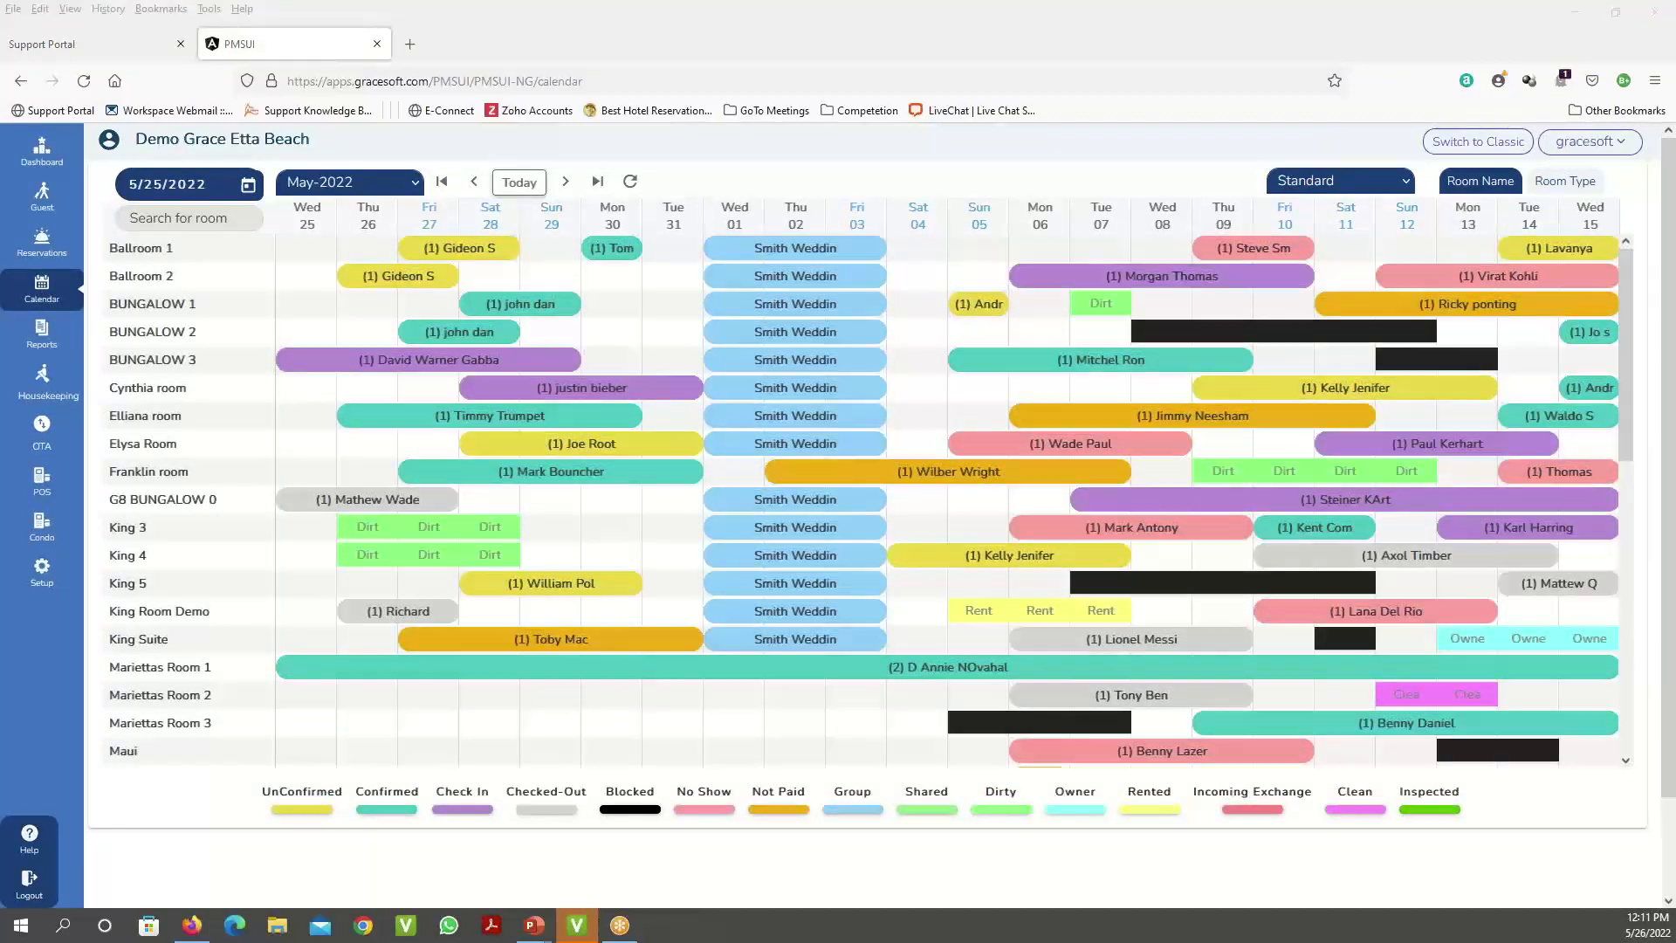
- Group the Standard calendar rows by room type and expand the King Room group
mouse_move(1520, 302)
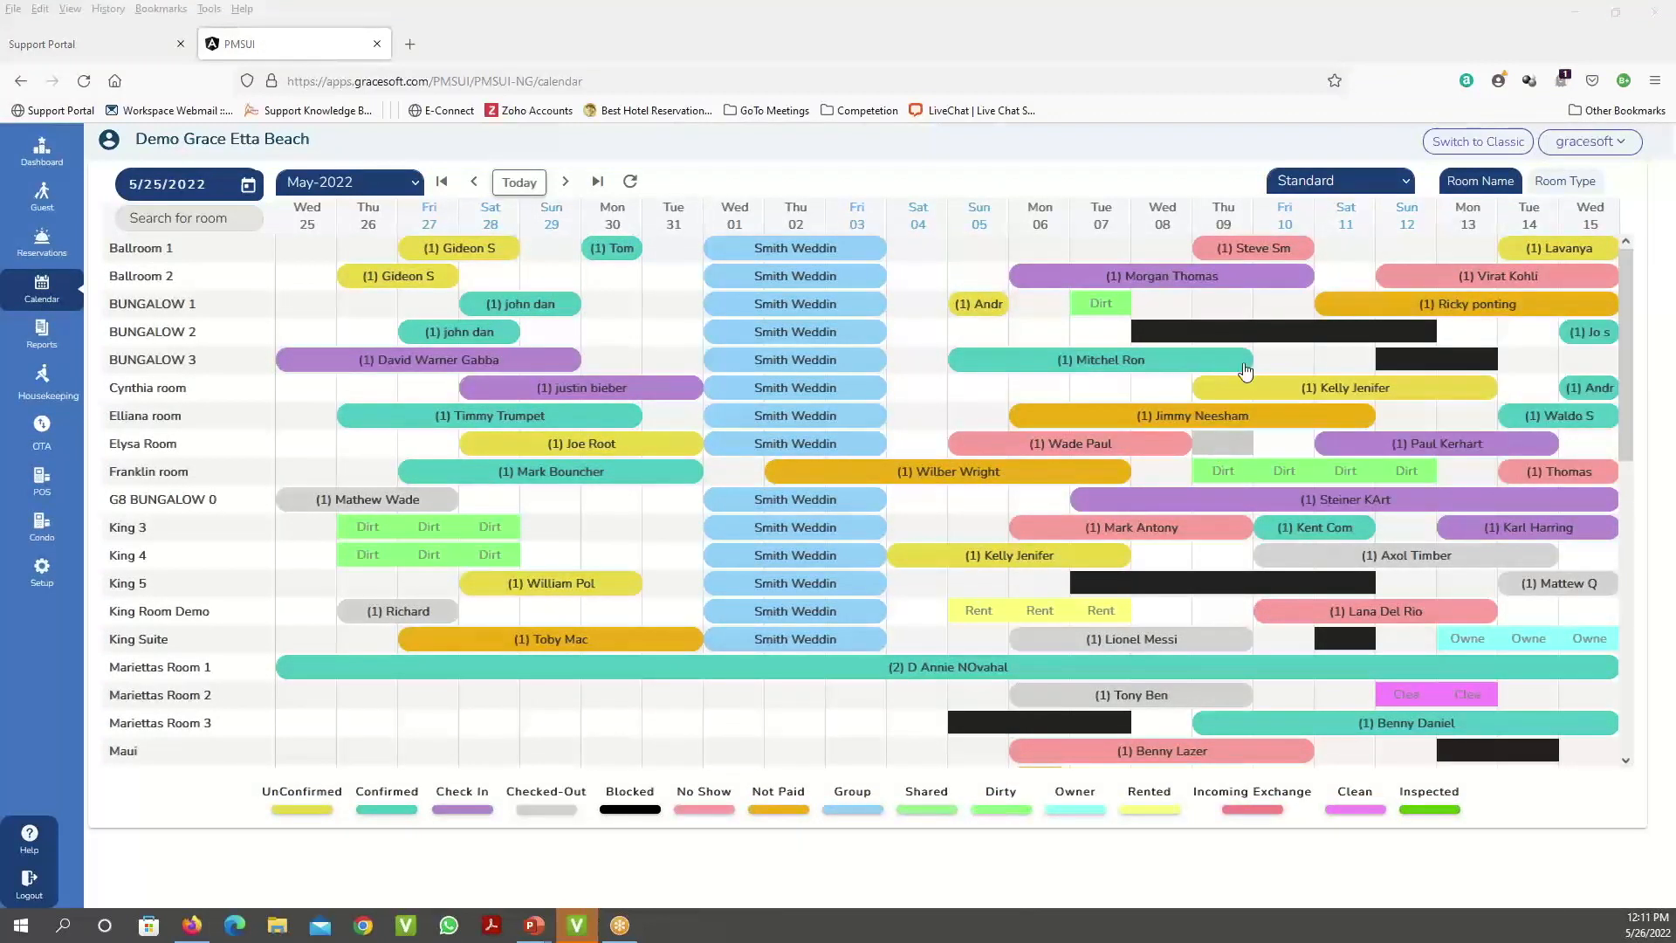
click(1356, 180)
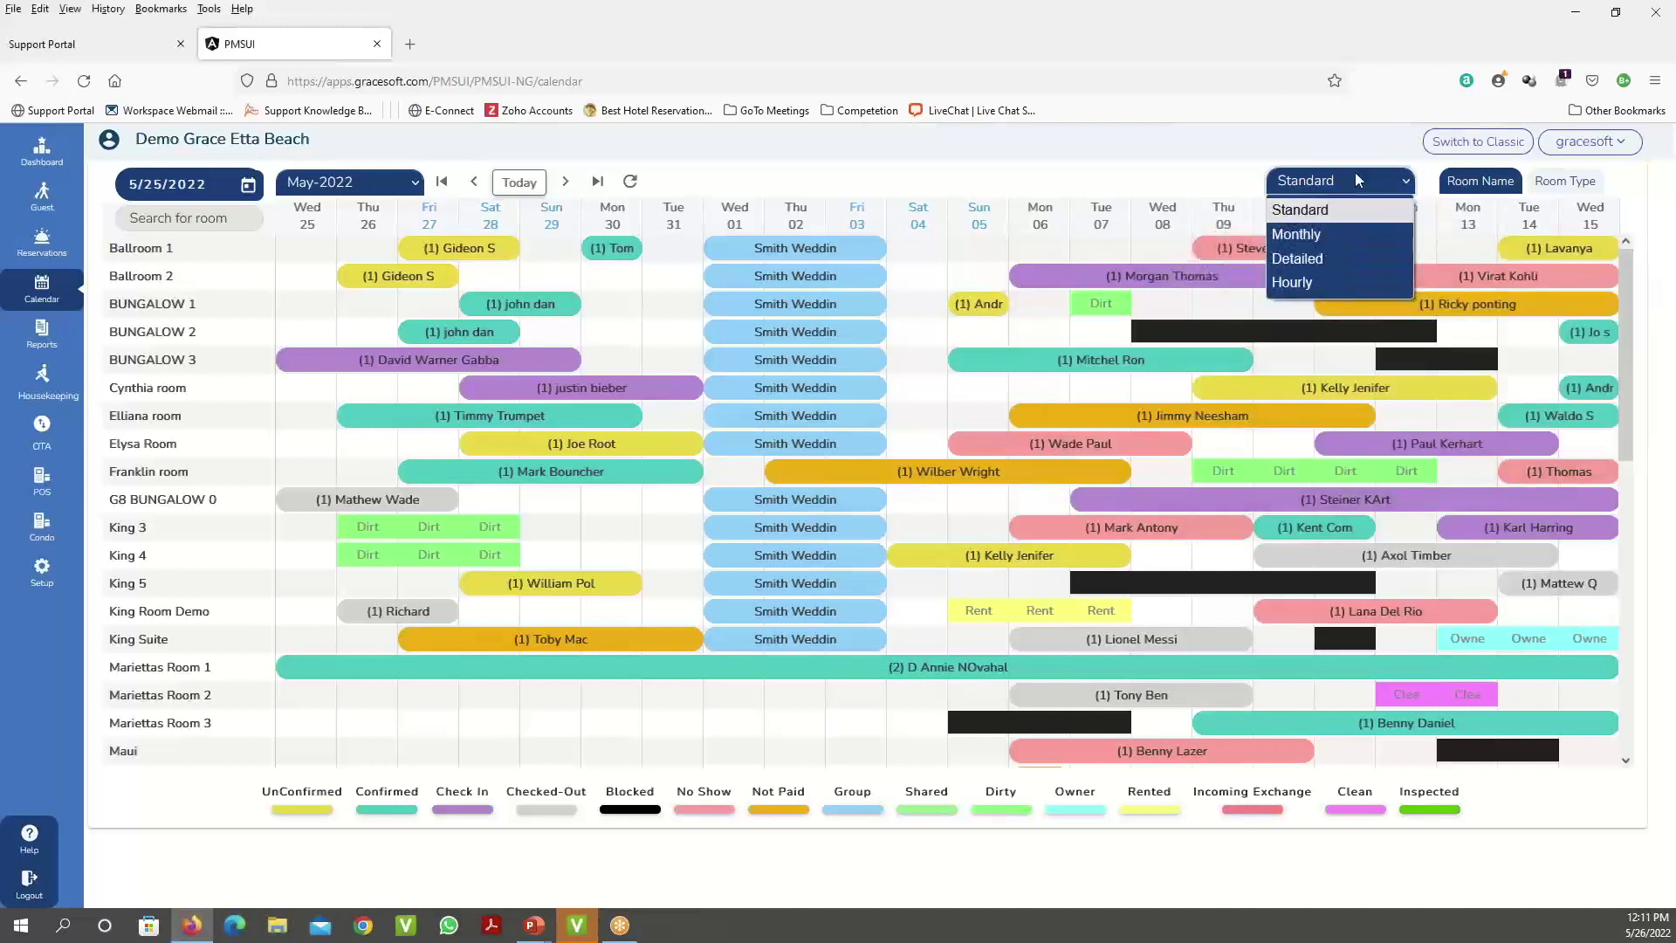
click(1199, 160)
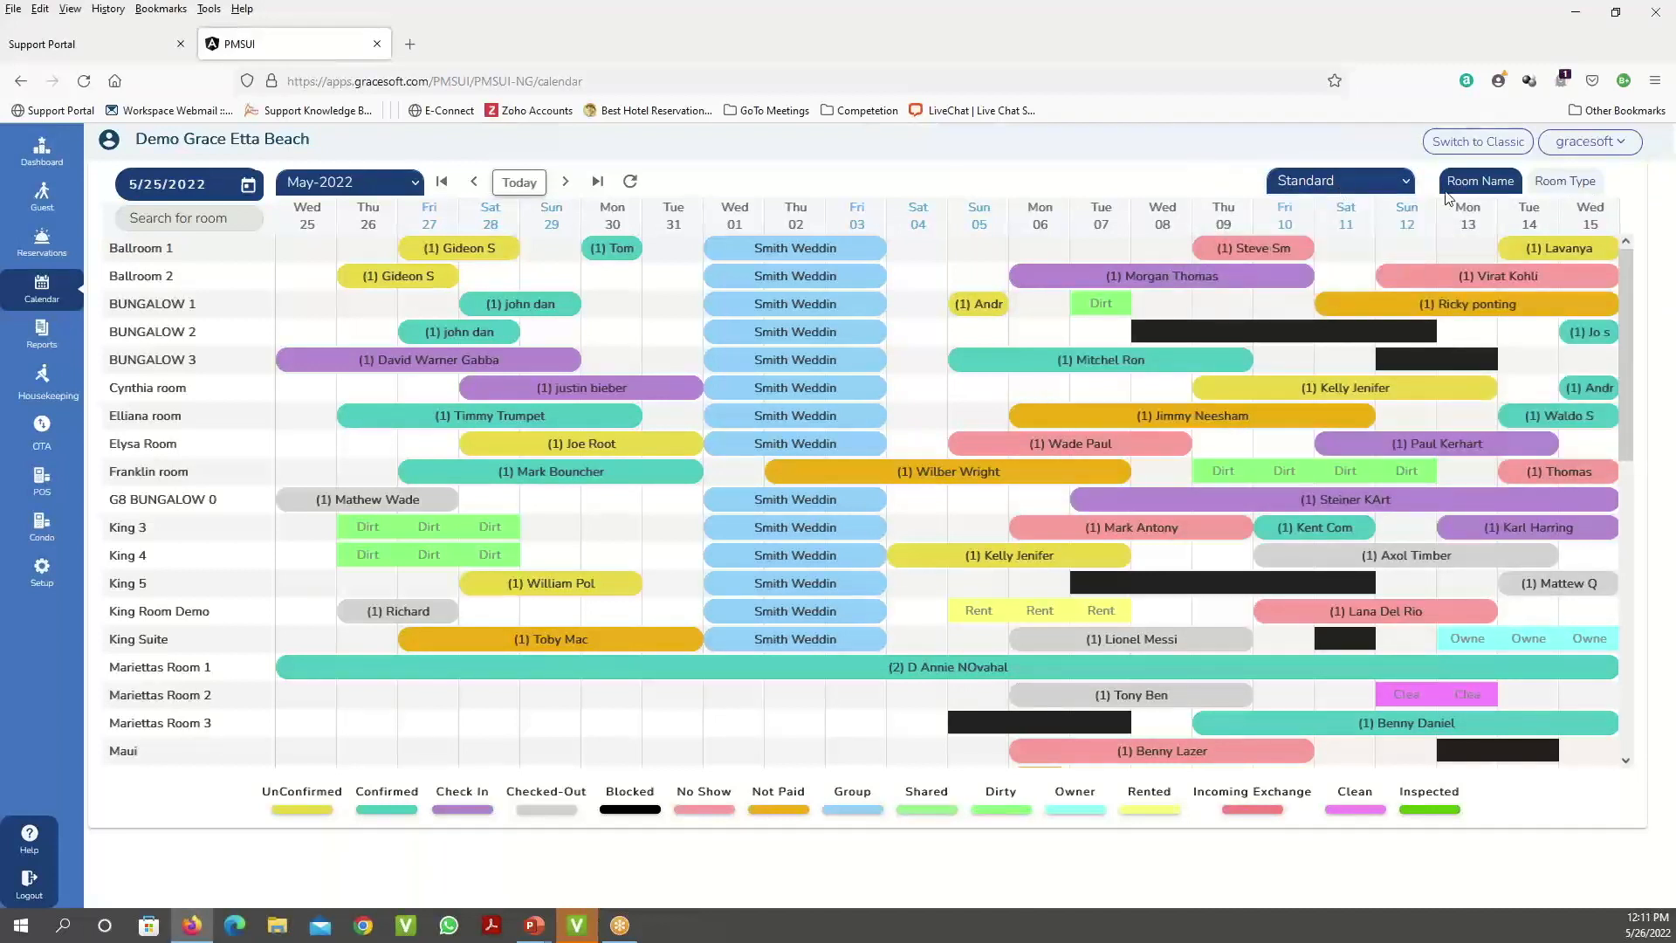
click(1549, 183)
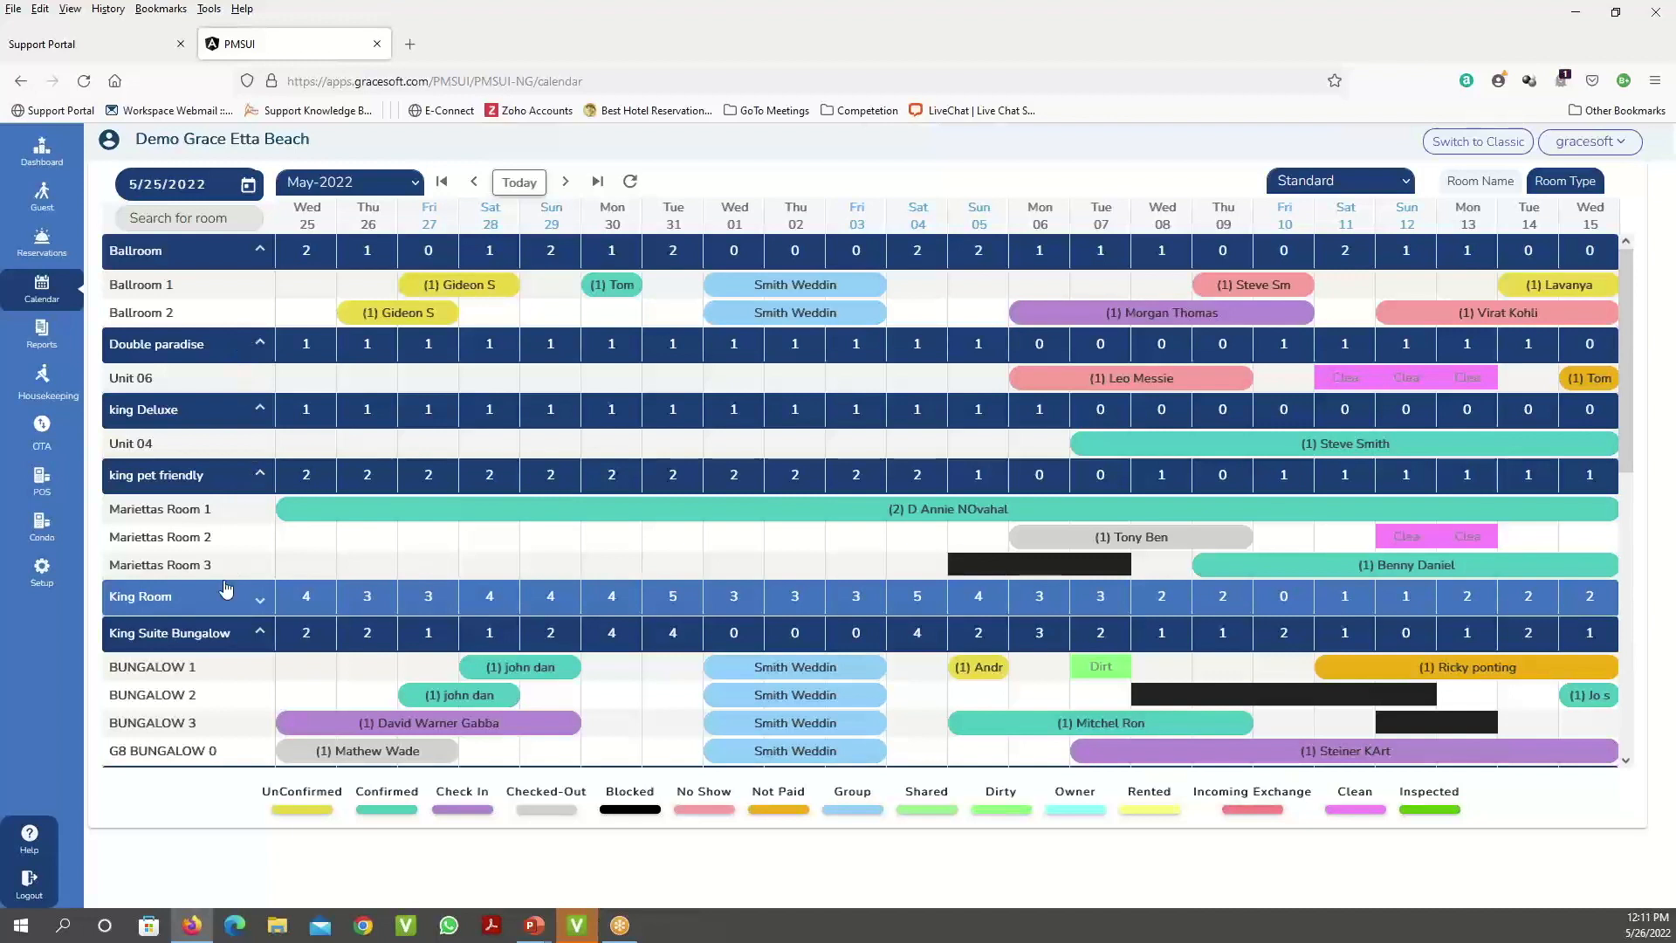
scroll(225, 590, down, 2)
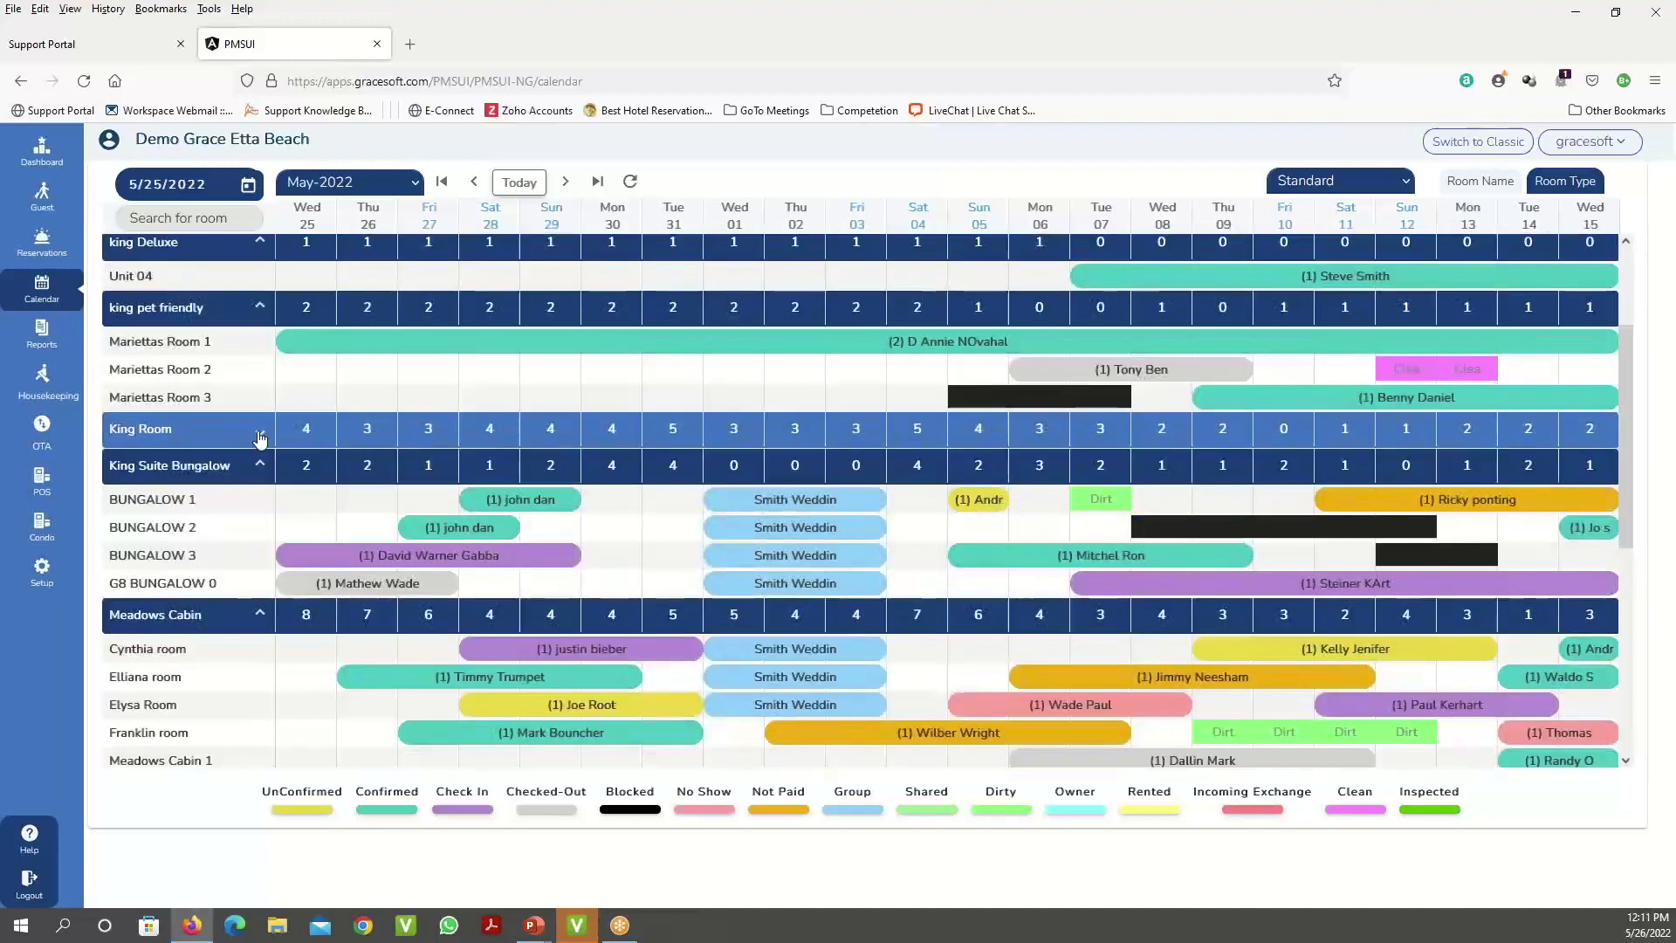
click(259, 436)
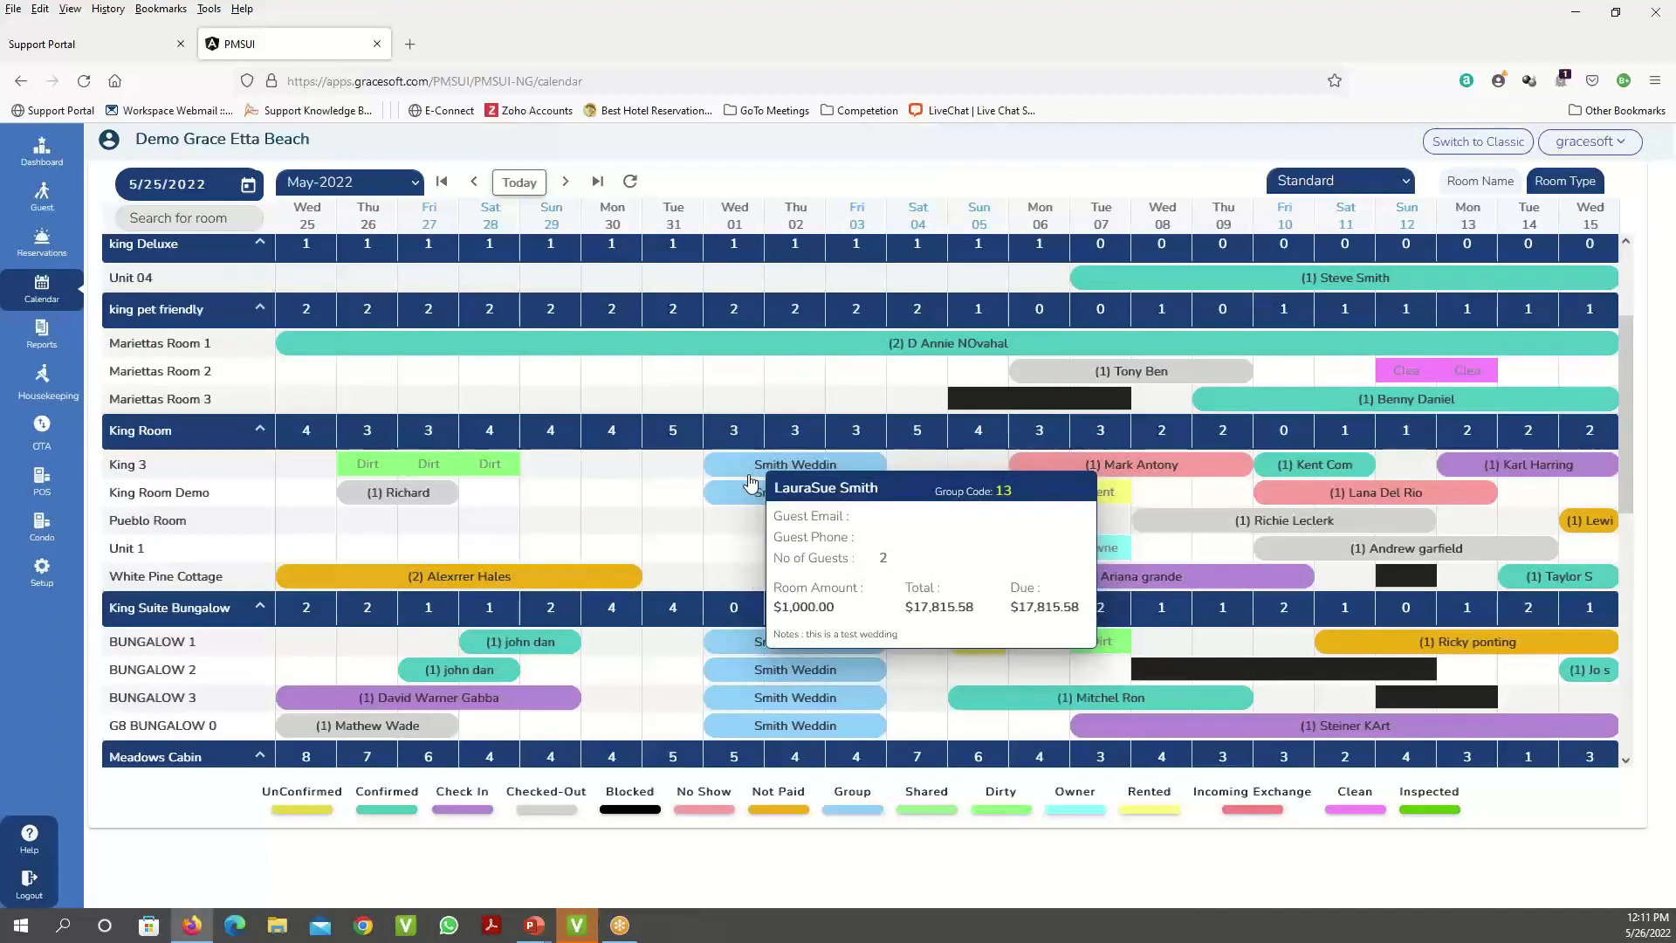
scroll(751, 482, up, 2)
scroll(961, 363, up, 1)
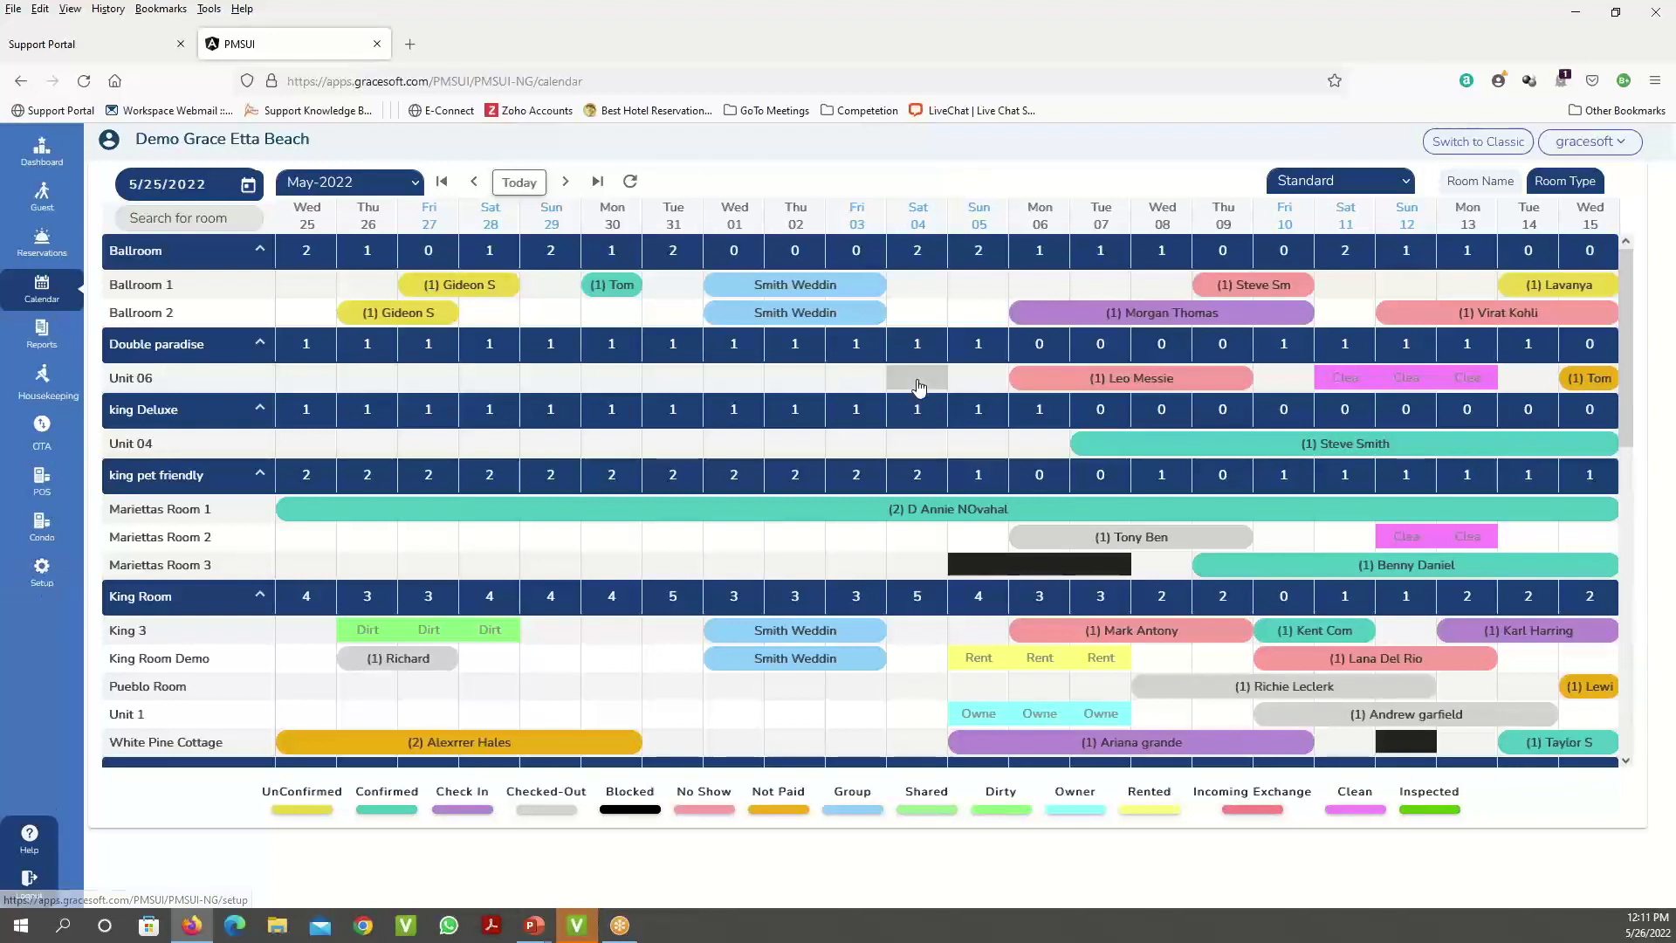
- Review booking info cards, then list the calendar by individual room name
mouse_move(776, 294)
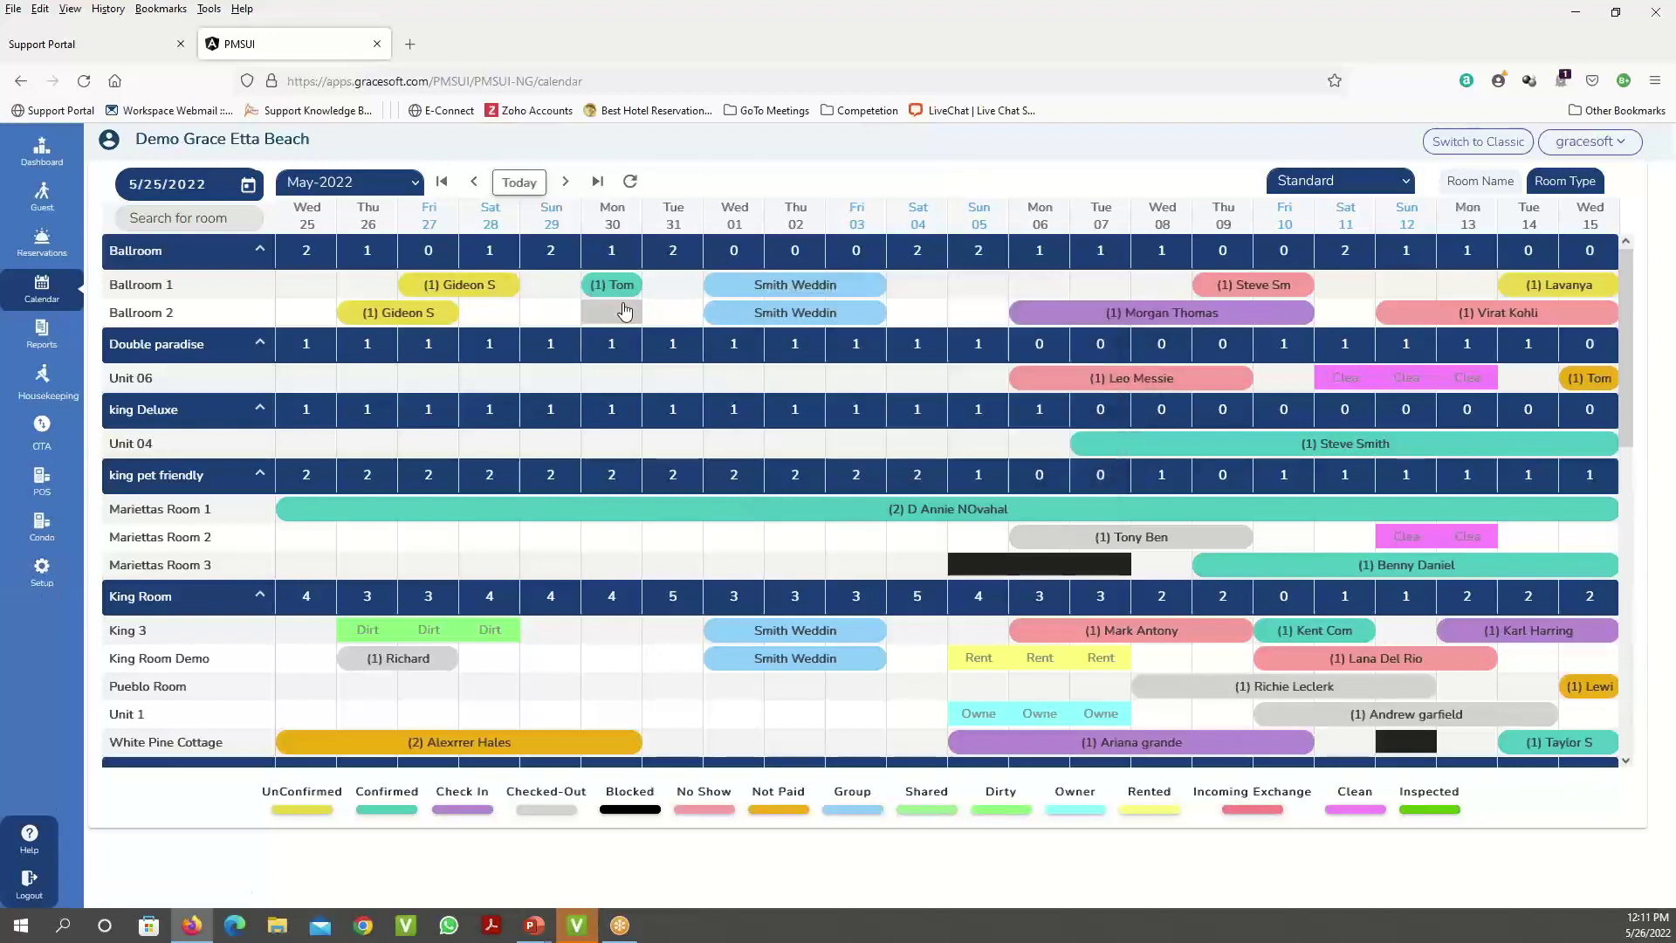
mouse_move(620, 291)
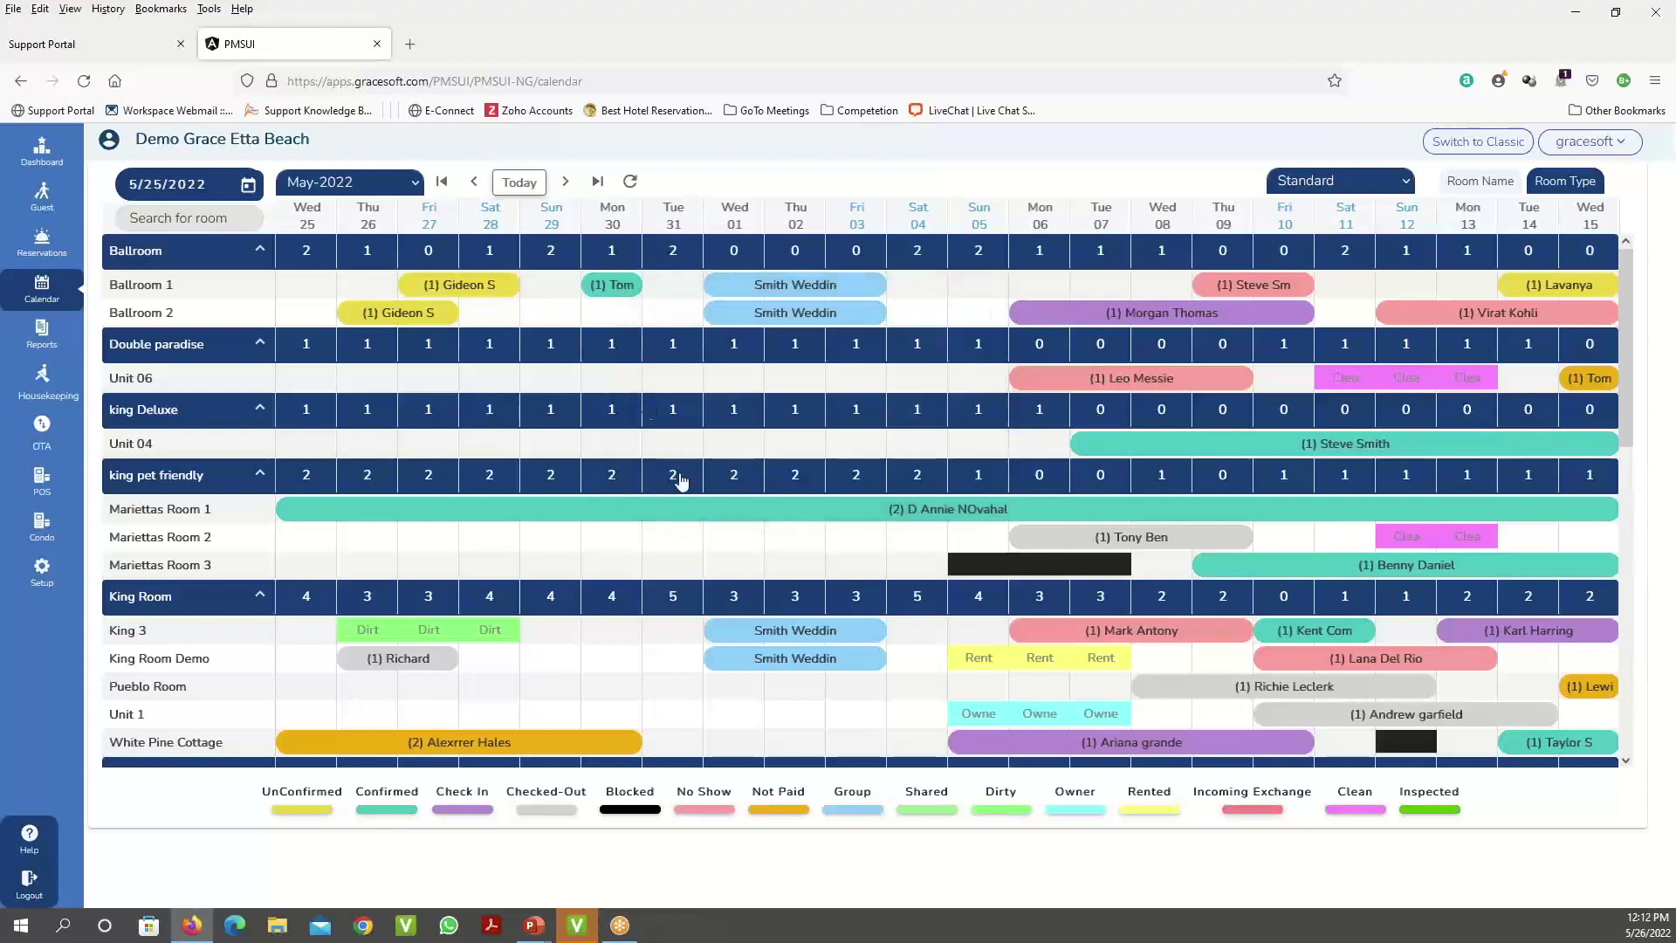
mouse_move(800, 634)
scroll(978, 489, down, 4)
mouse_move(451, 535)
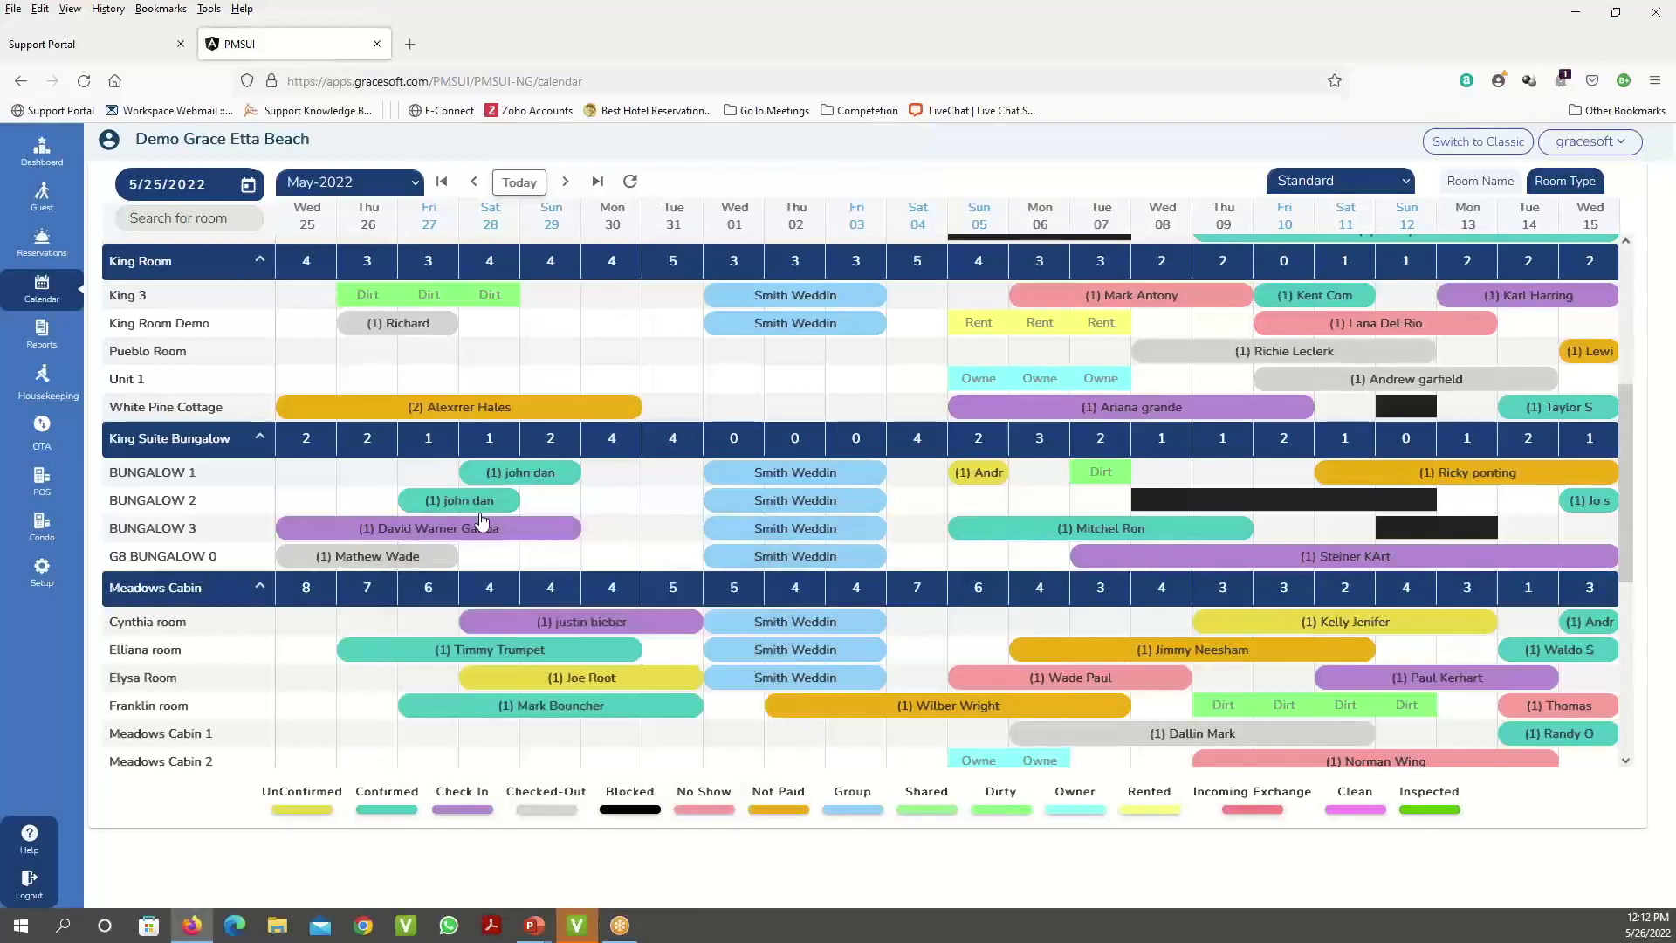
scroll(1022, 442, down, 5)
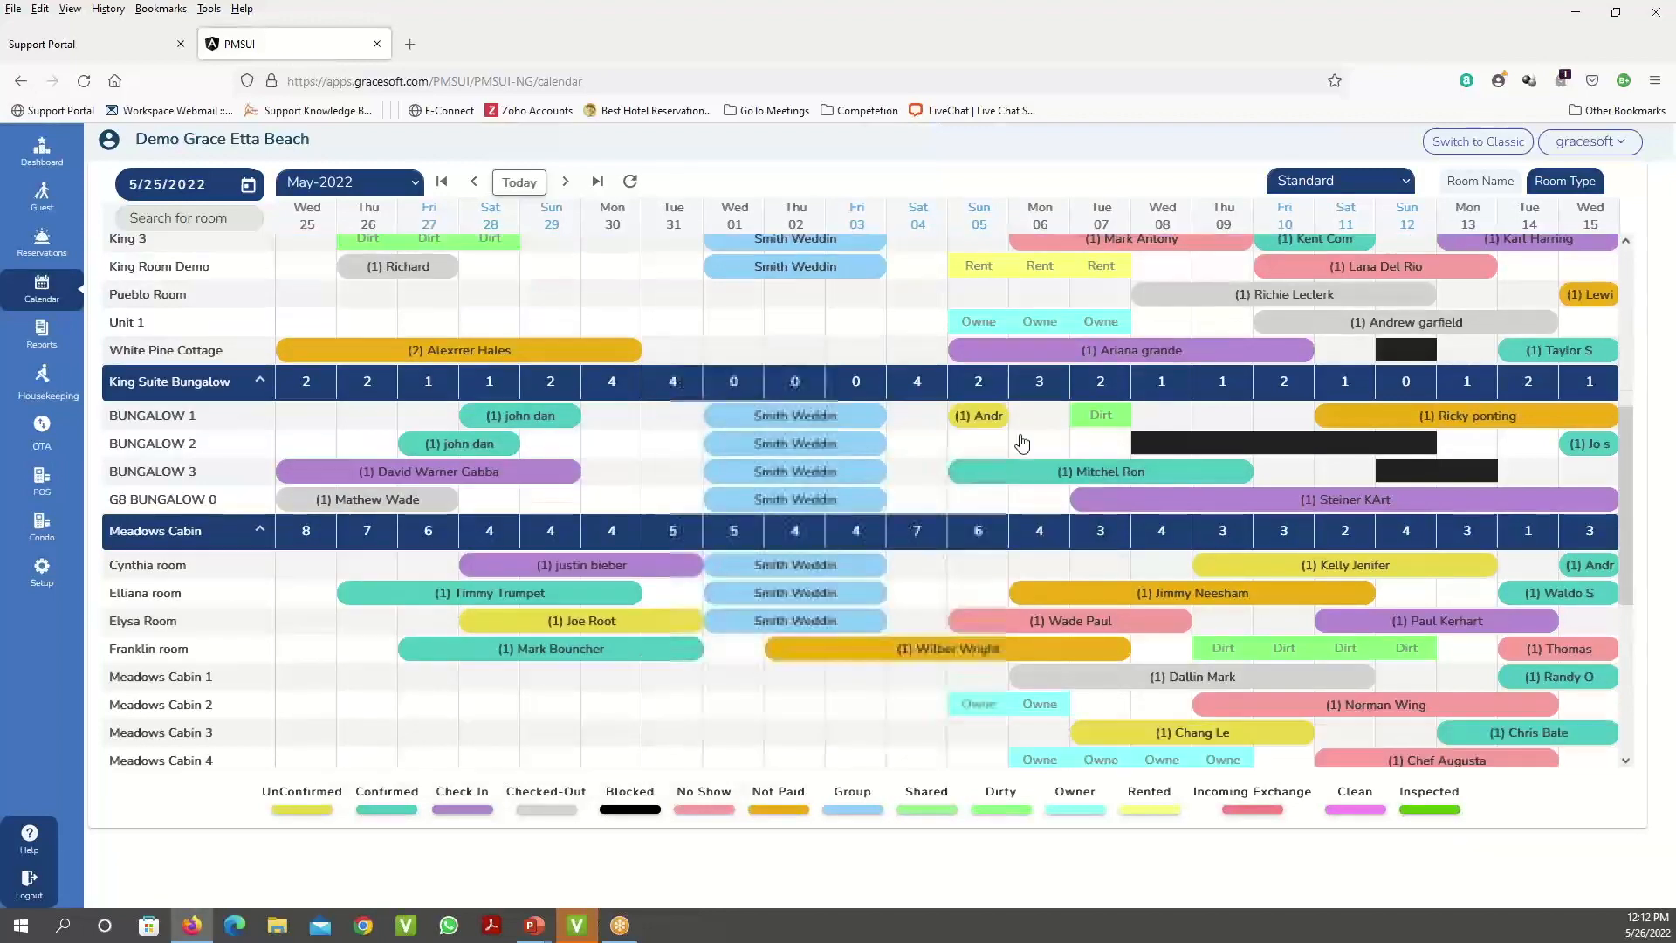
scroll(1022, 442, up, 10)
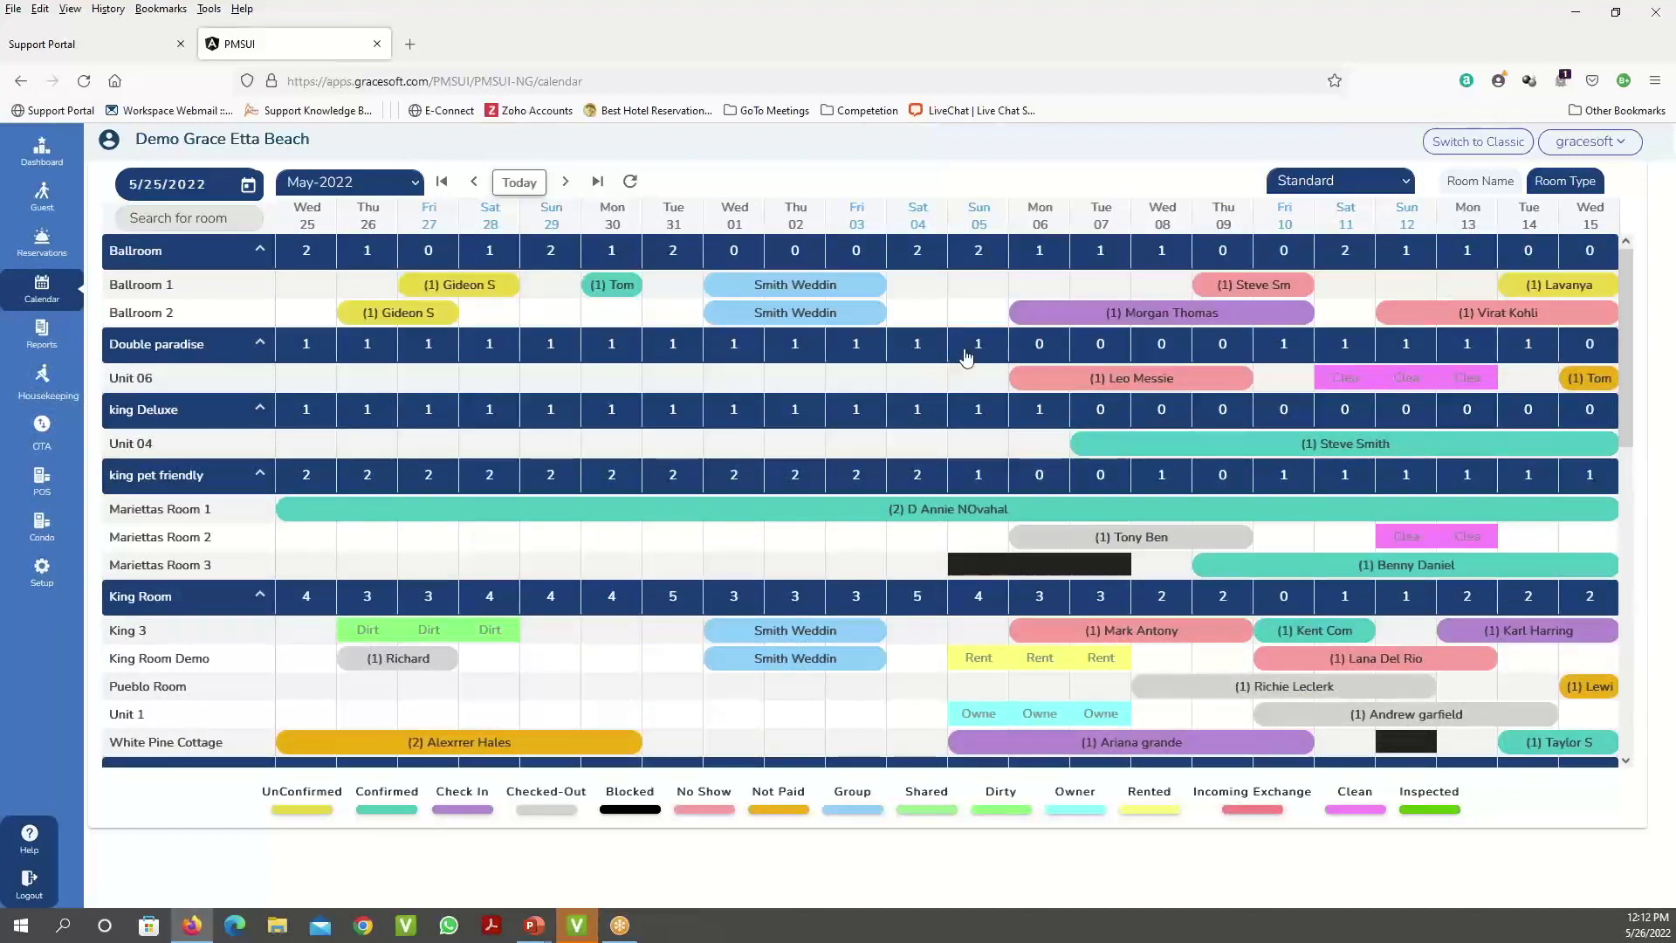
click(1478, 184)
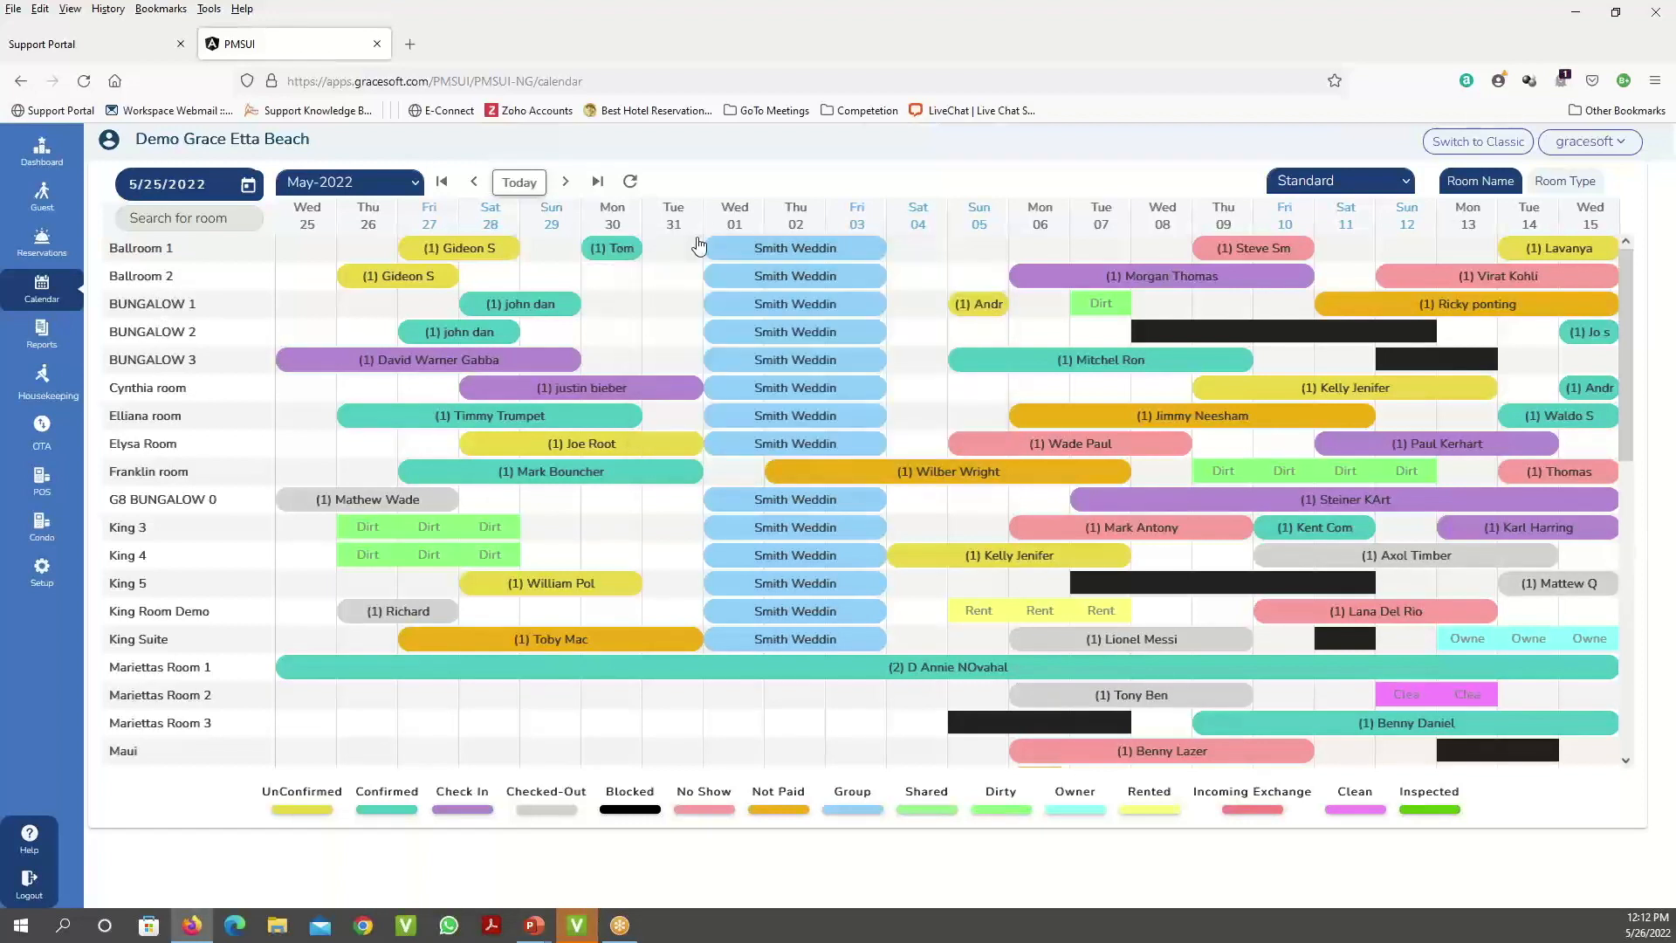
- Select the 30–31 May nights for BUNGALOW 1, 2 and 3
drag(601, 301, 670, 374)
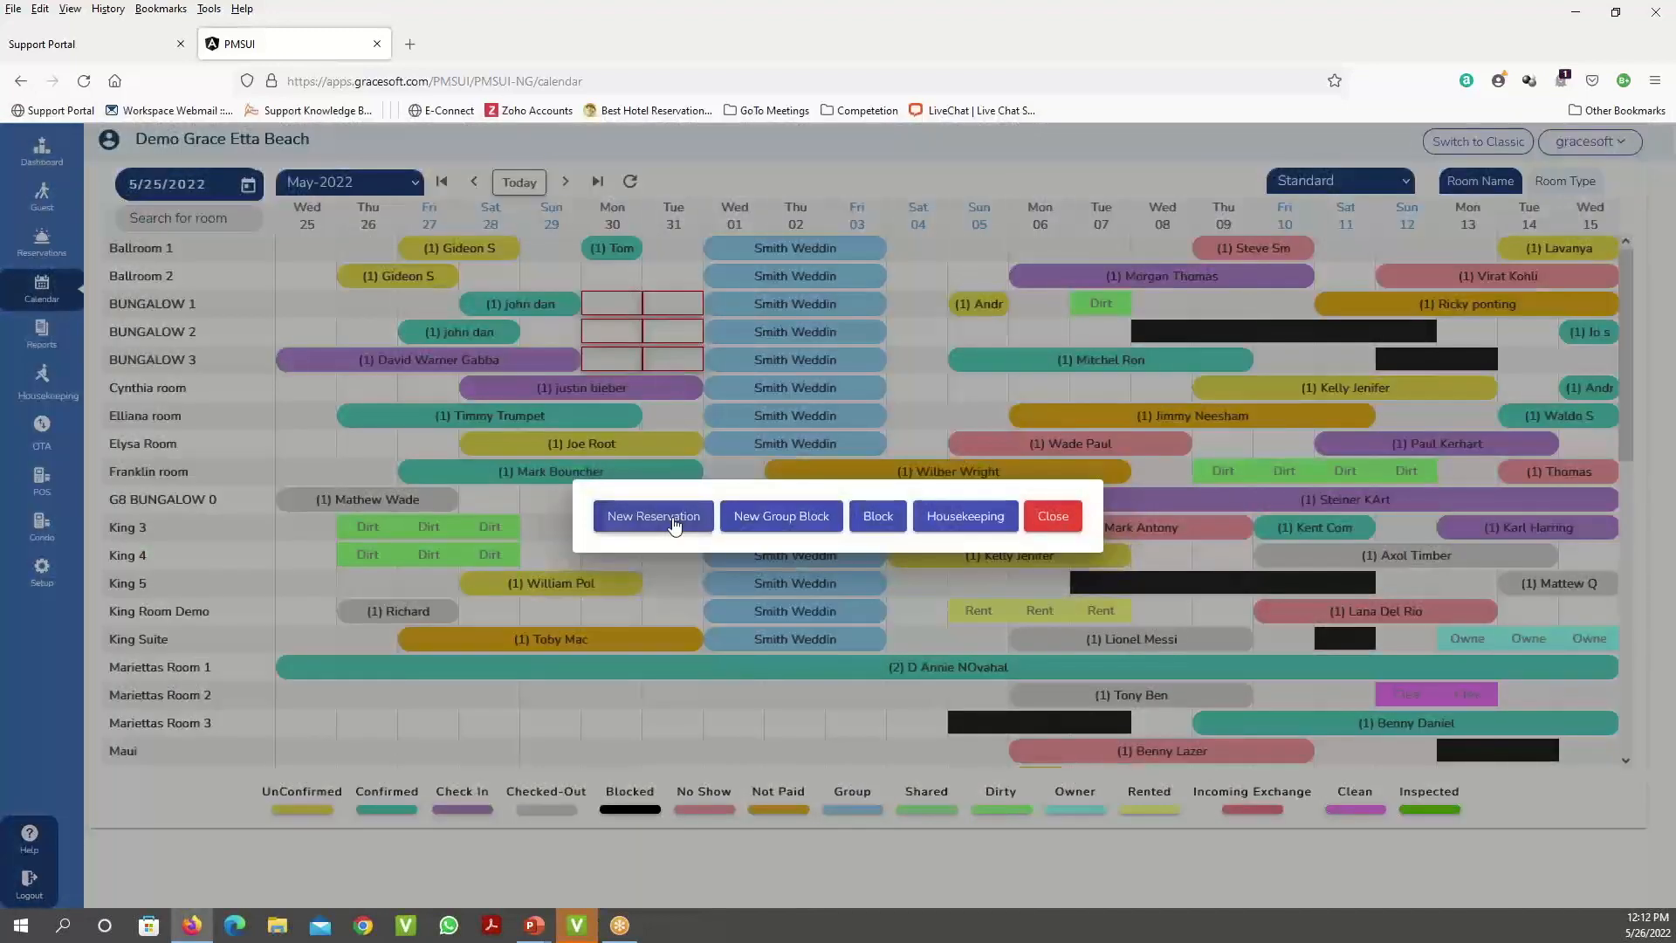
- Create a new reservation for Bungalows 1–3 on 30–31 May, keeping each rate at 600.00
click(673, 524)
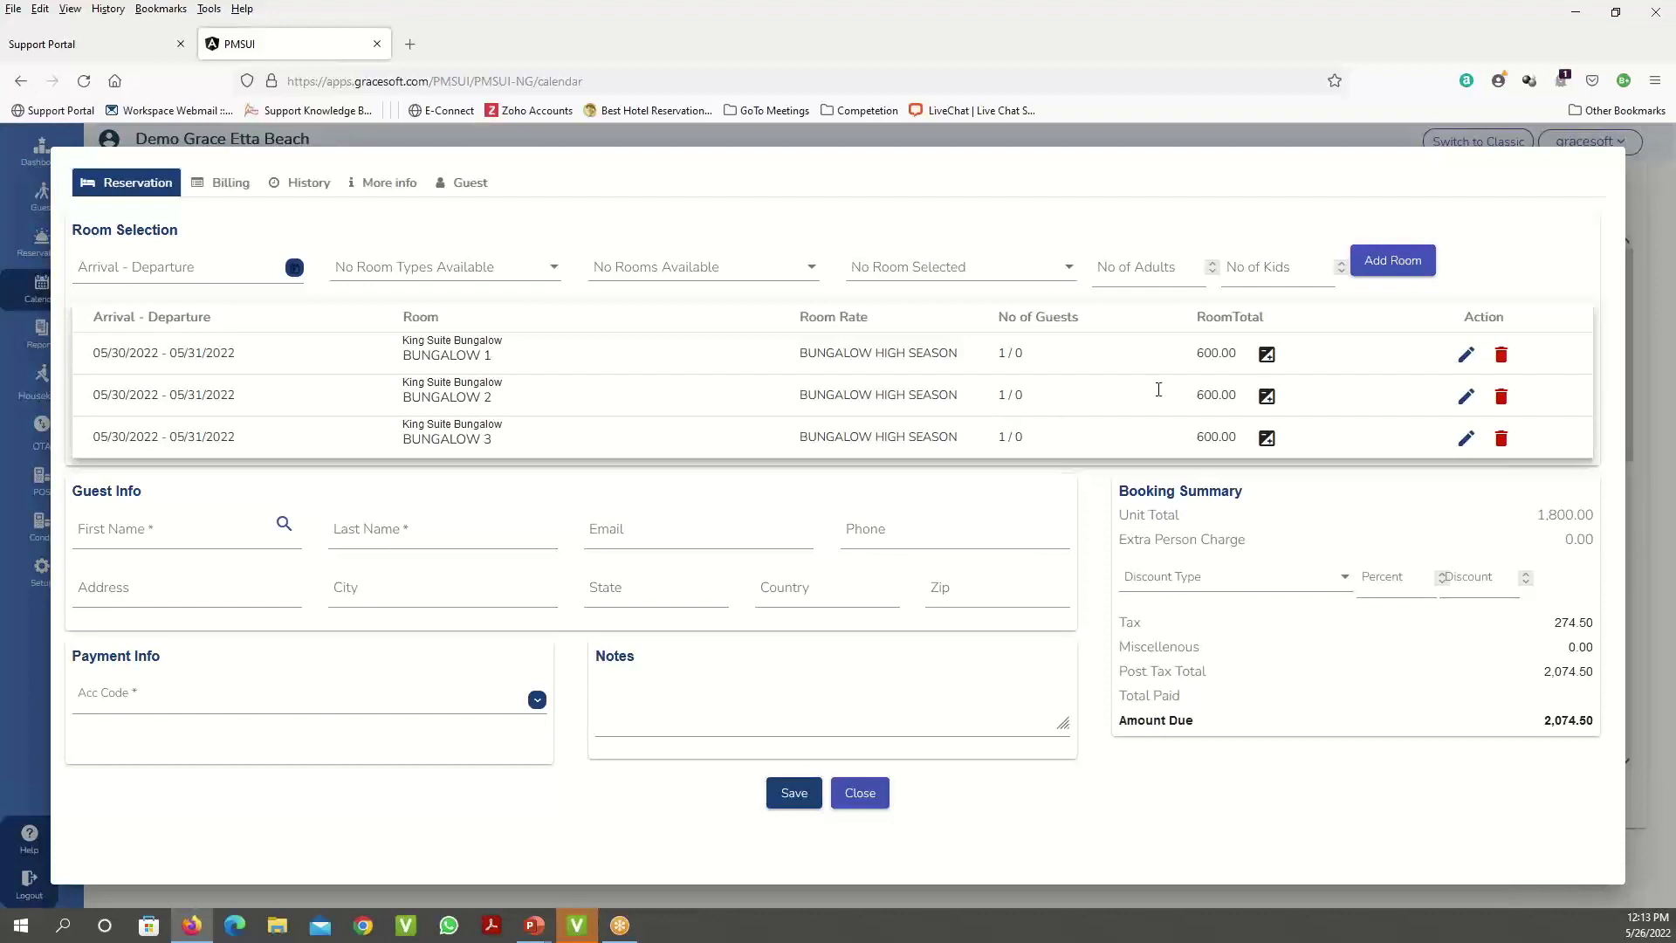
click(1268, 356)
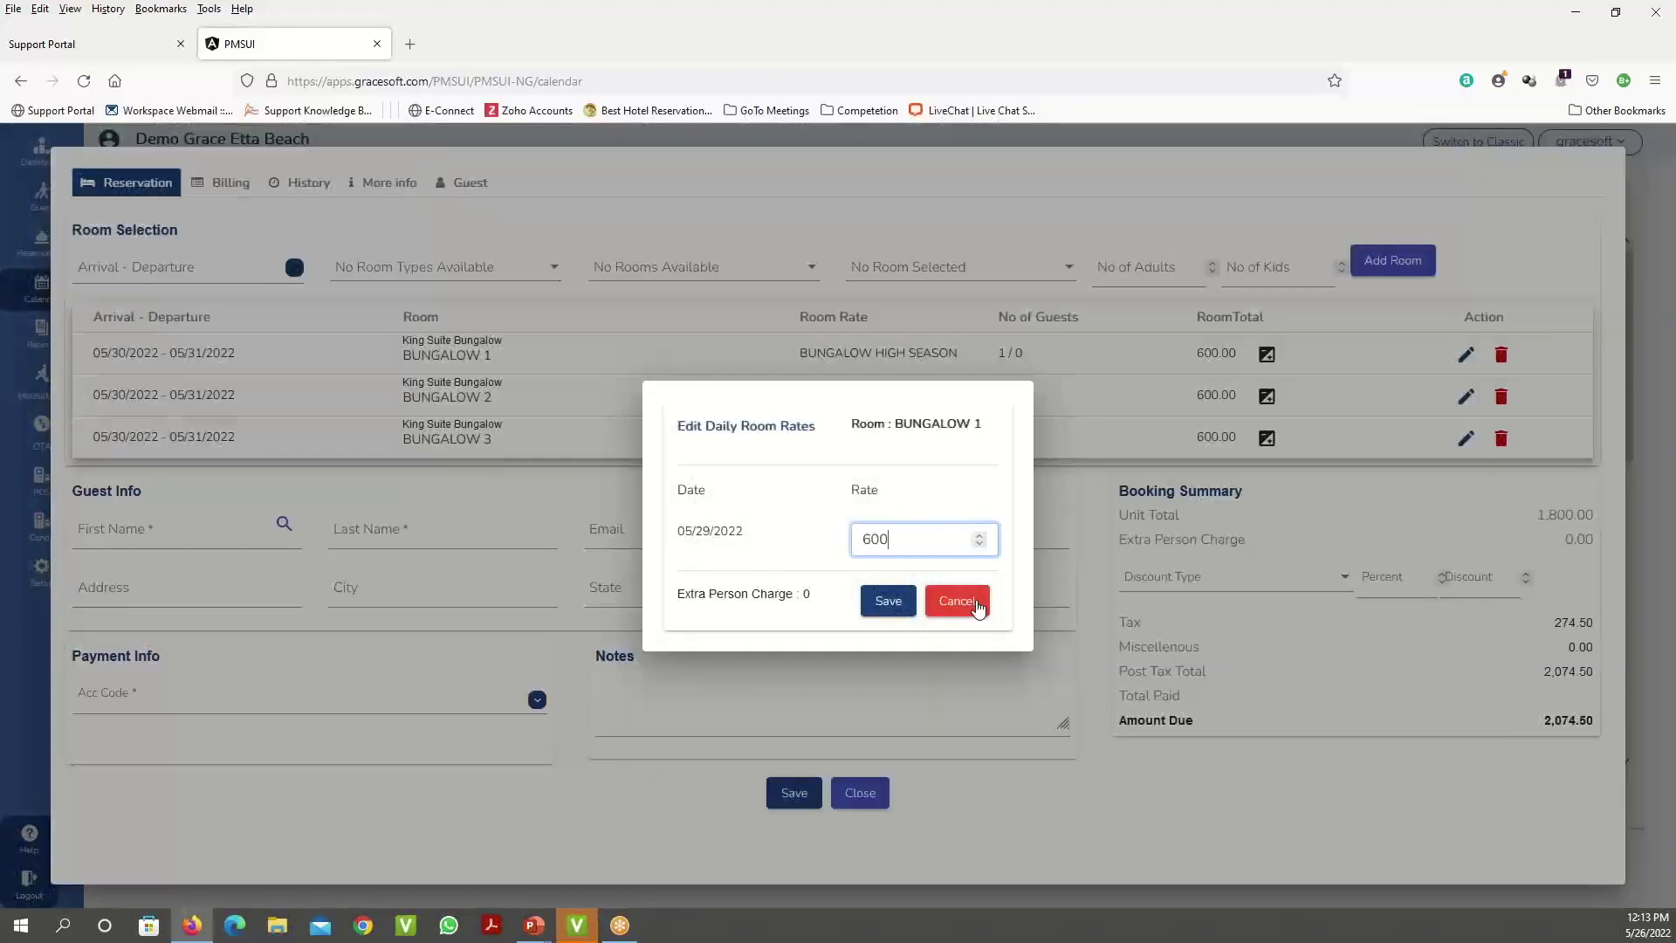
click(1459, 405)
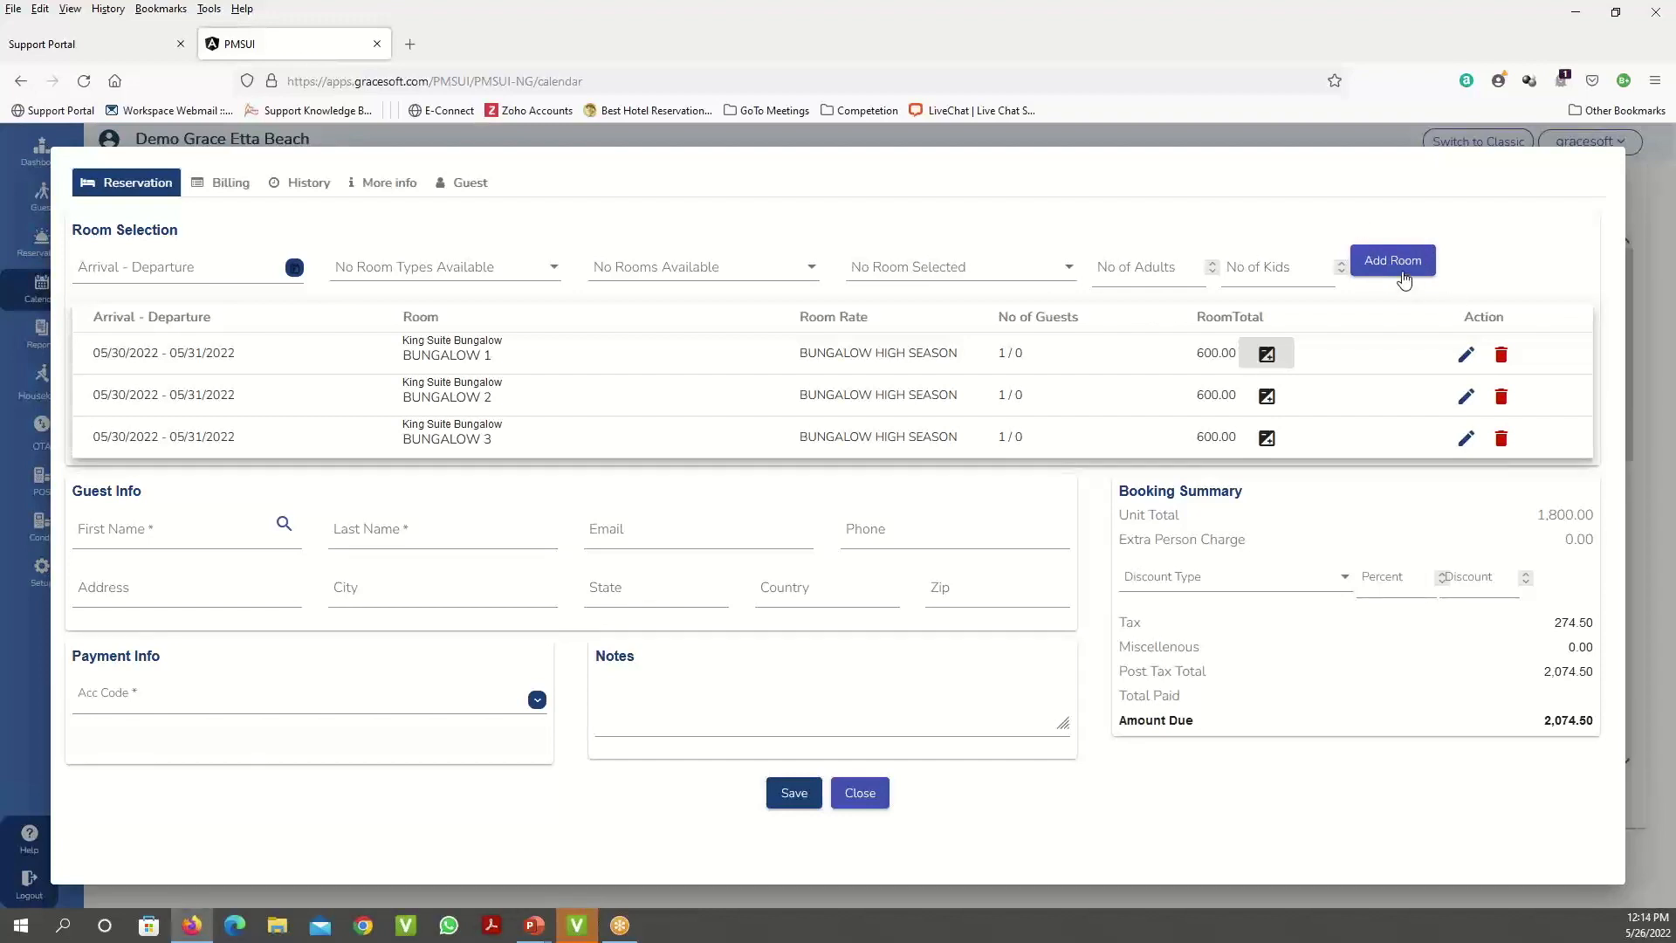
- Enter the guest's first name and autofill name, e-mail, address, city, state and zip from a saved entry
click(179, 530)
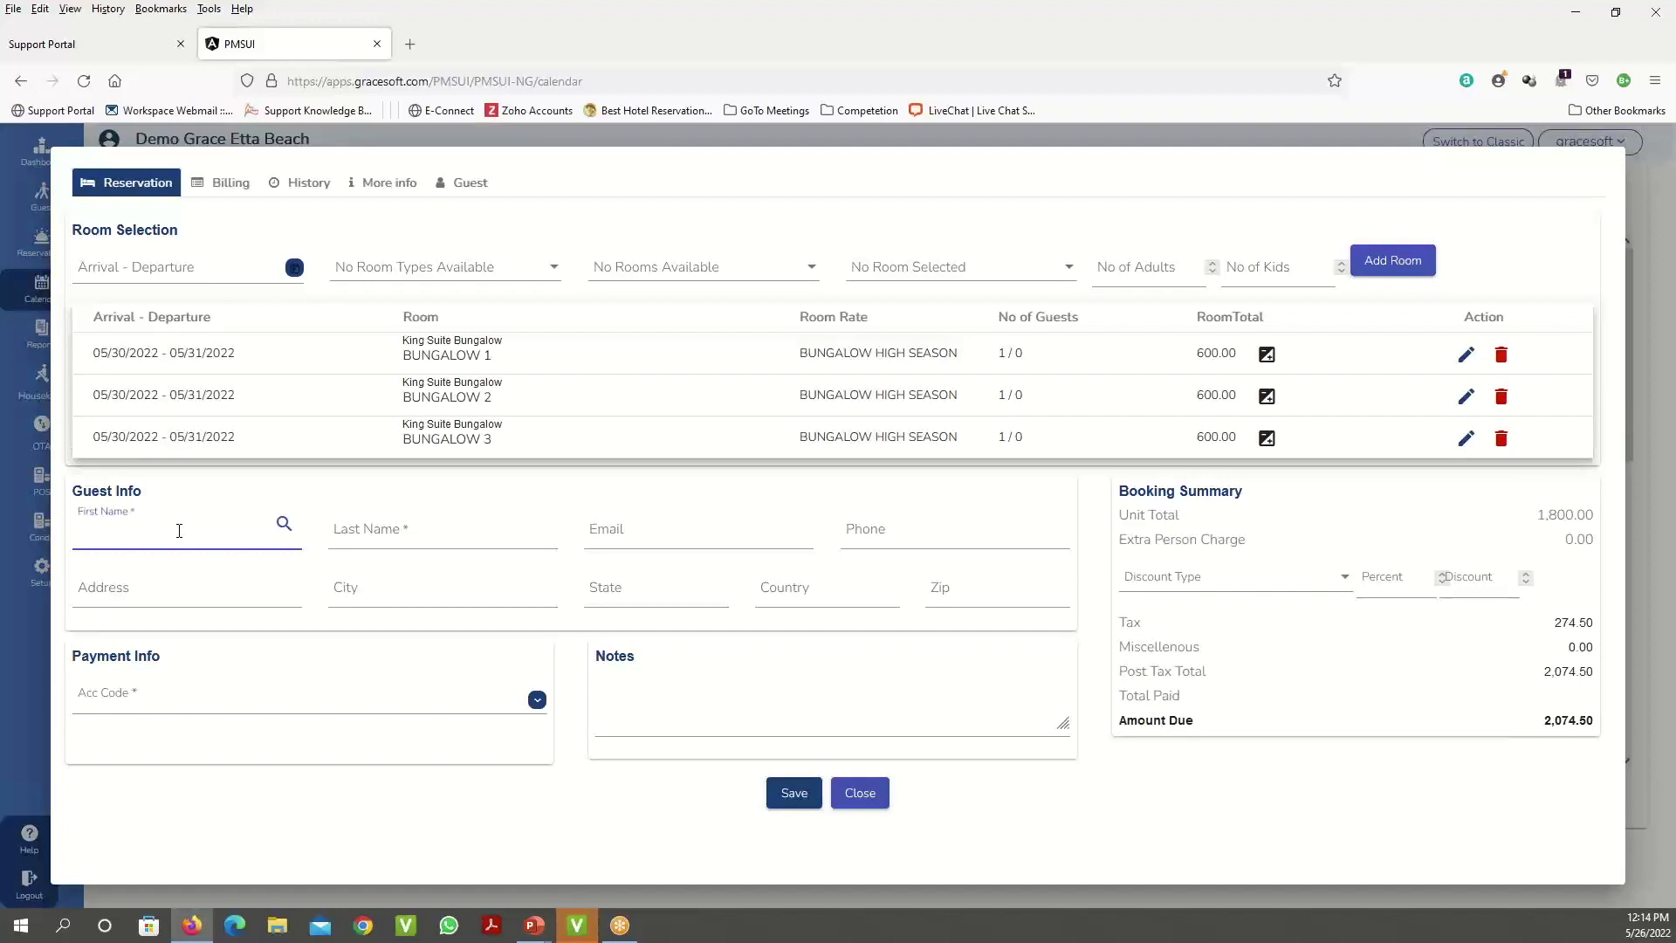
text(John)
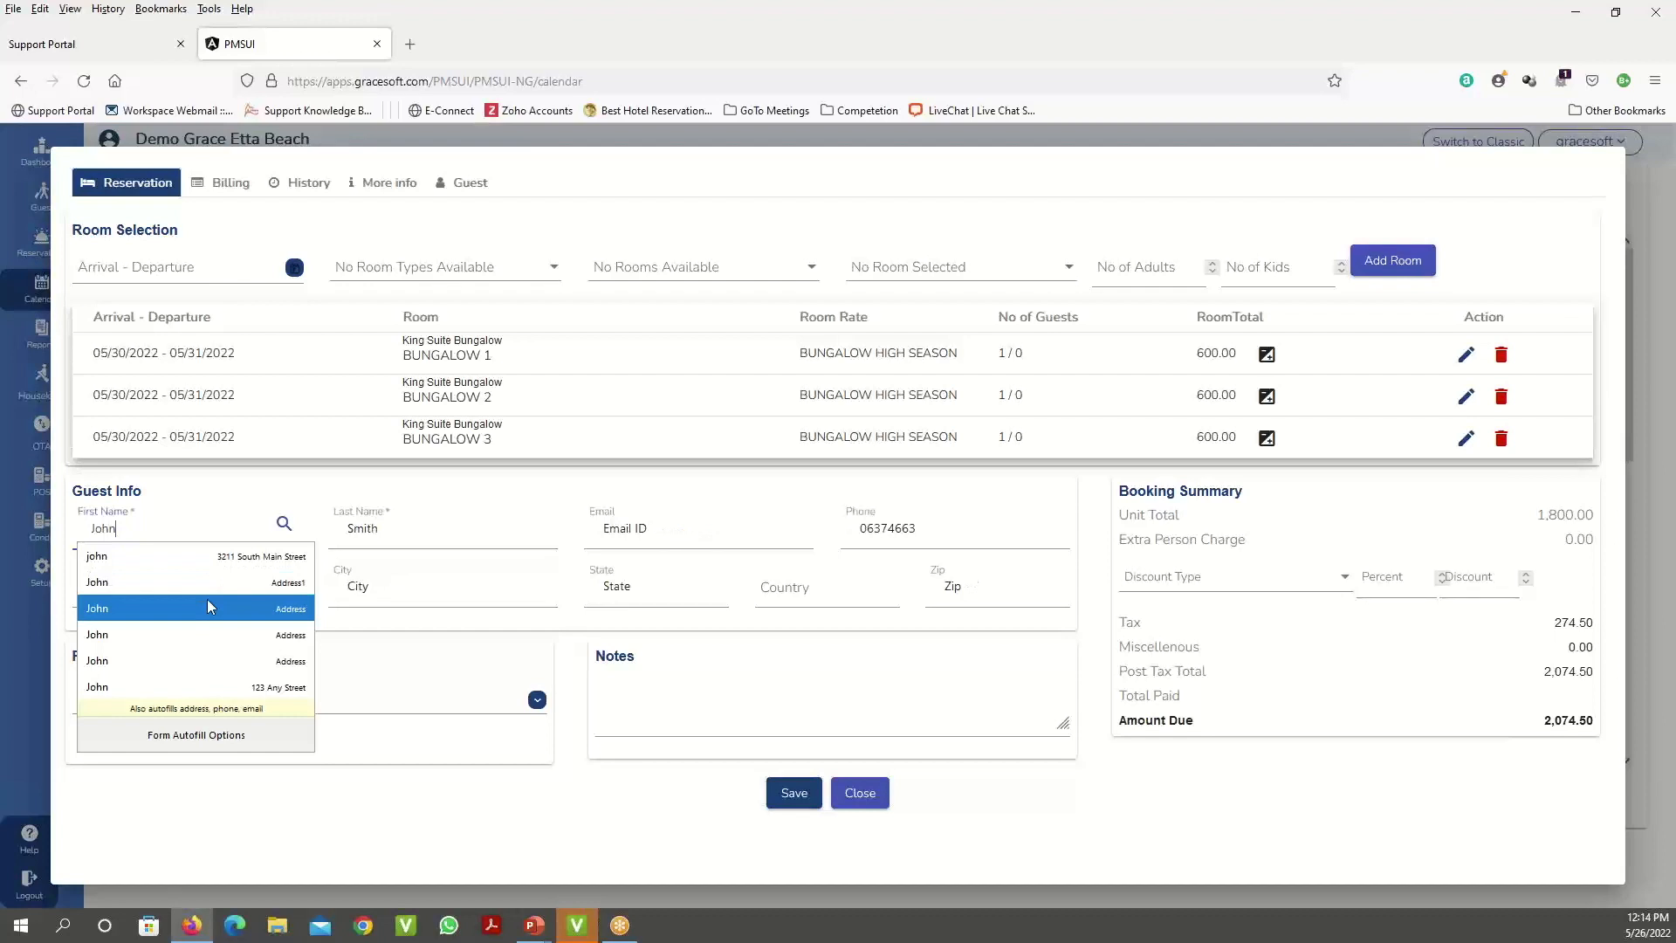
click(201, 687)
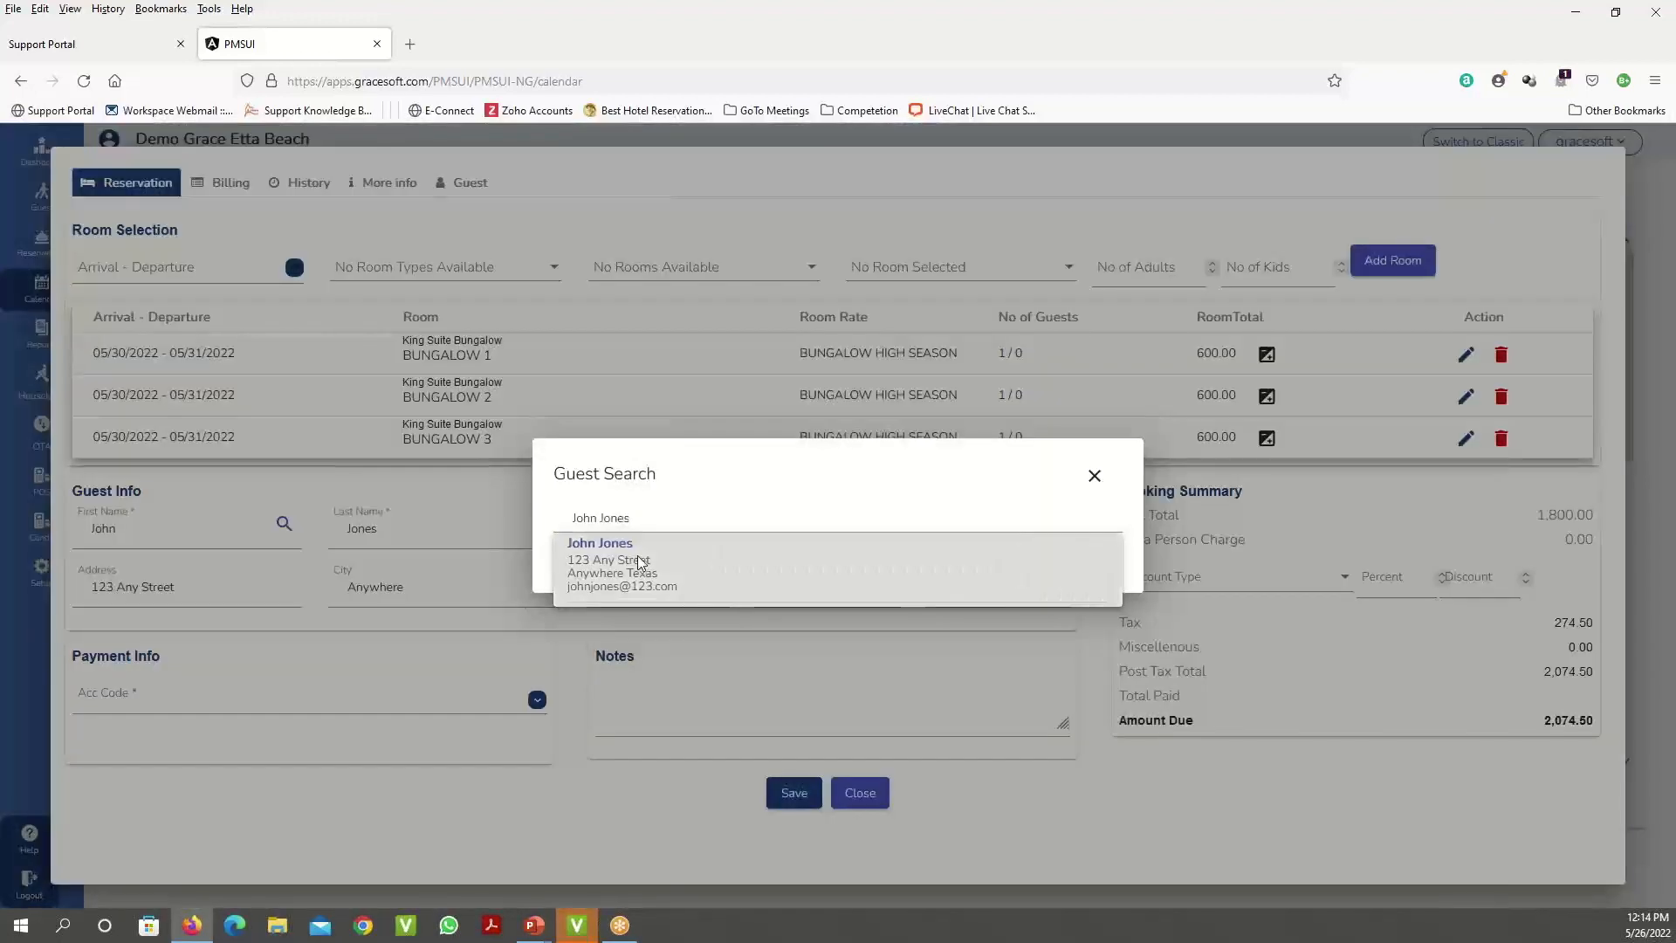
- Link the matching guest record and change the payment account code to 801 Cash Deposit
click(638, 555)
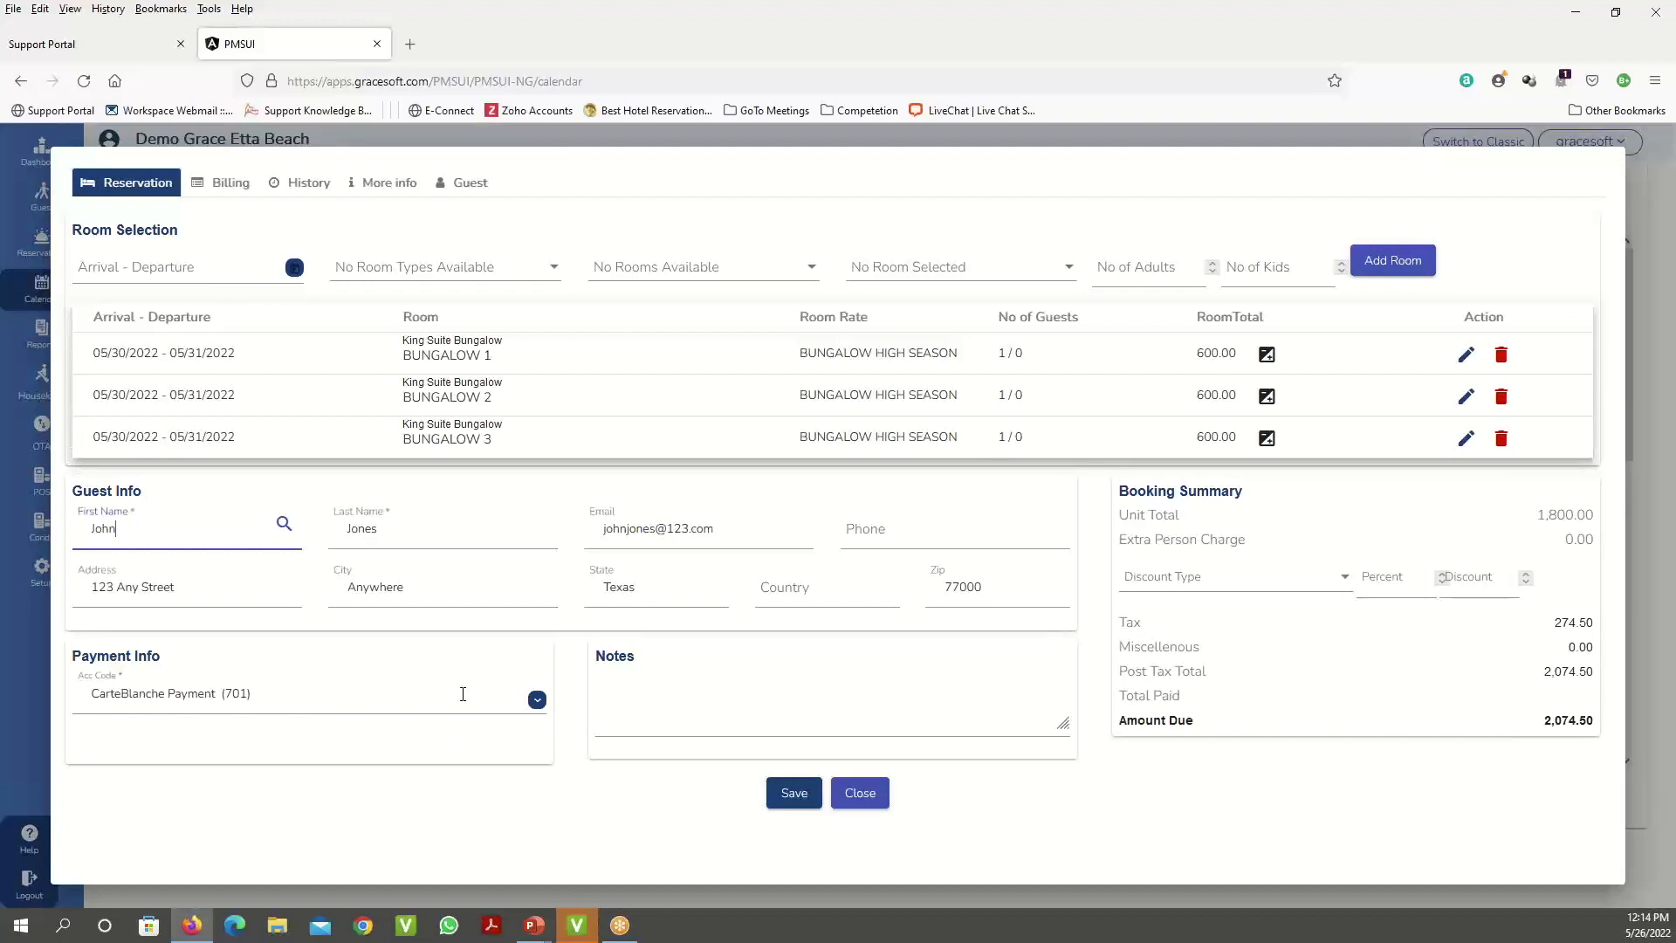
click(320, 702)
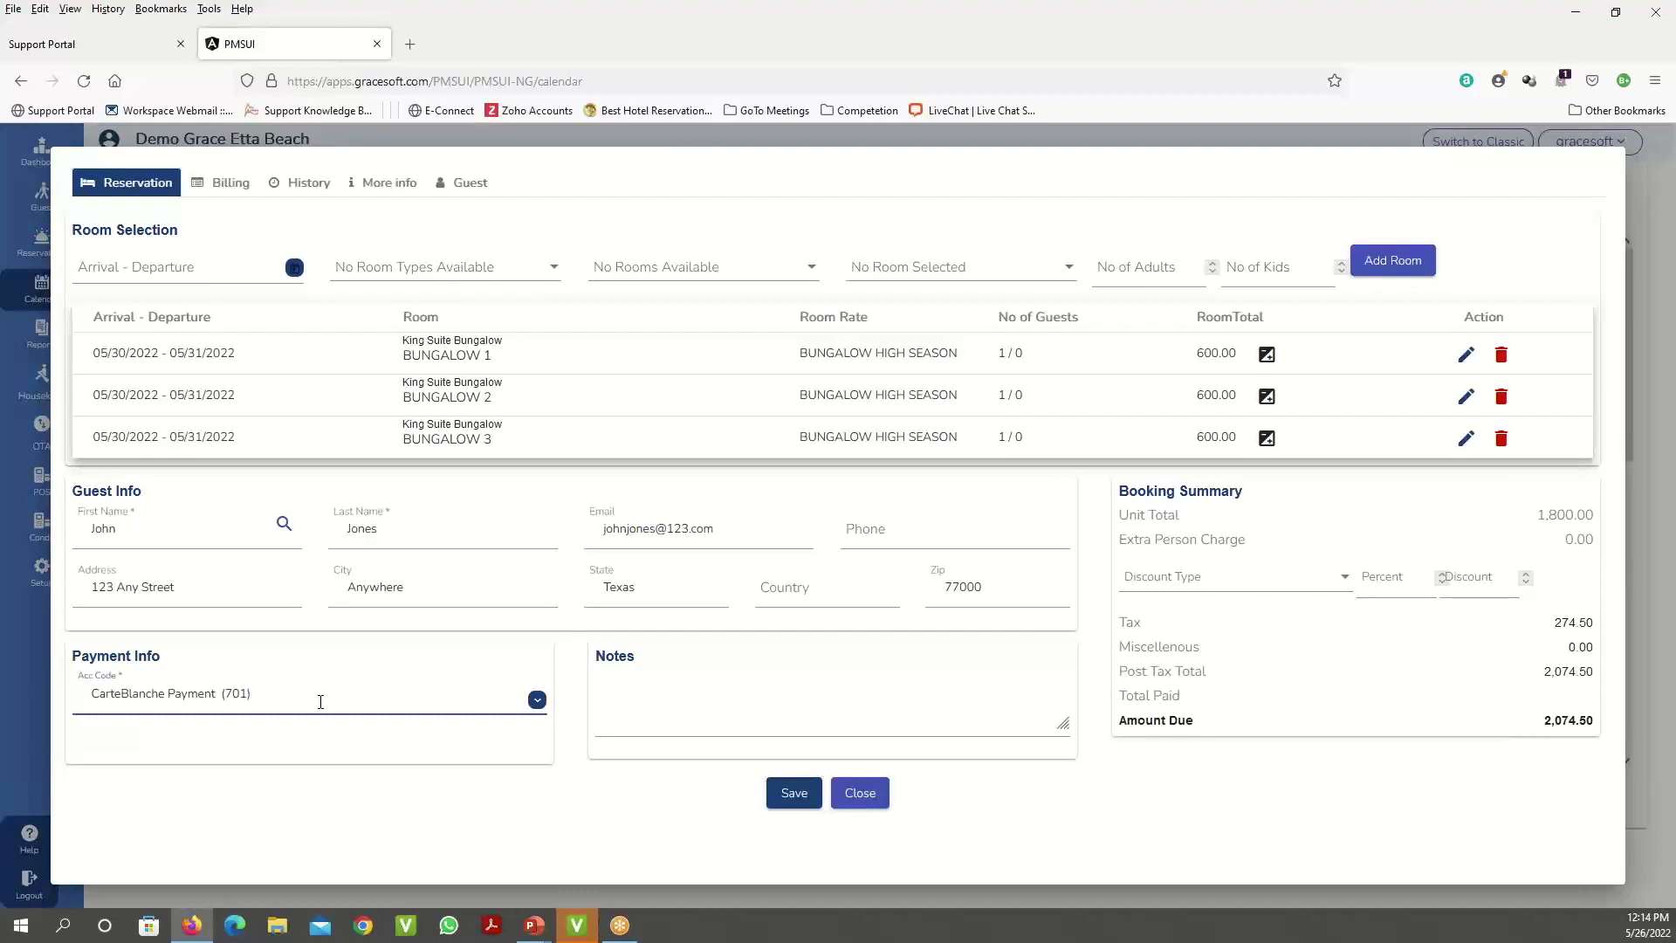
key(ctrl+a)
text(cash)
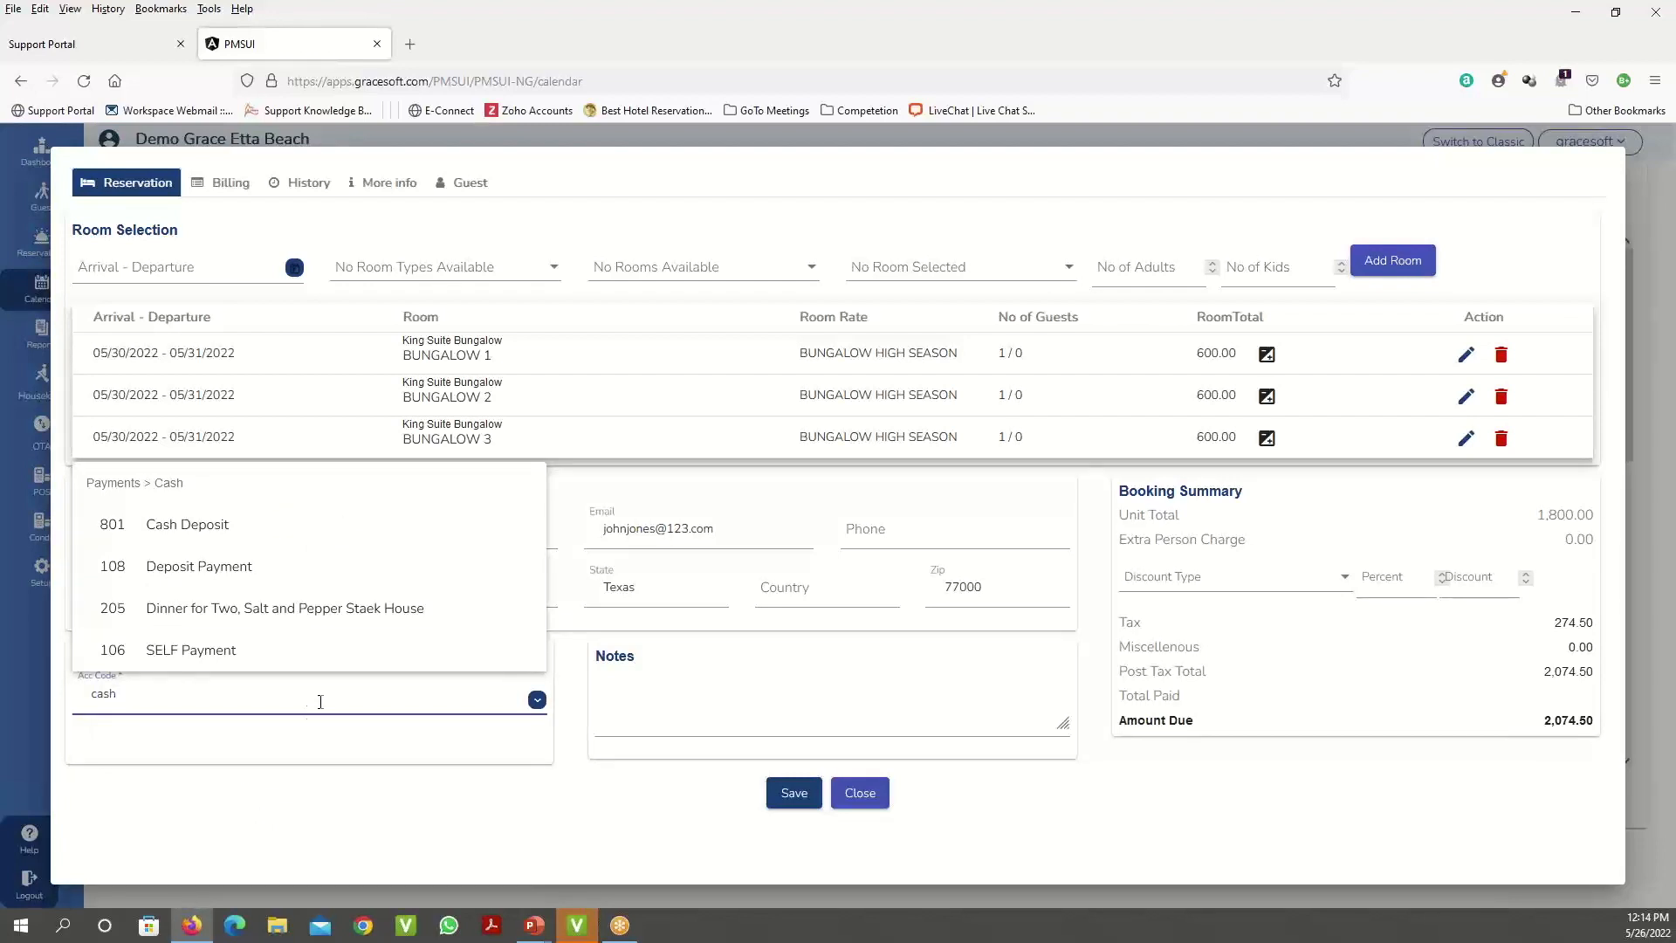
click(221, 536)
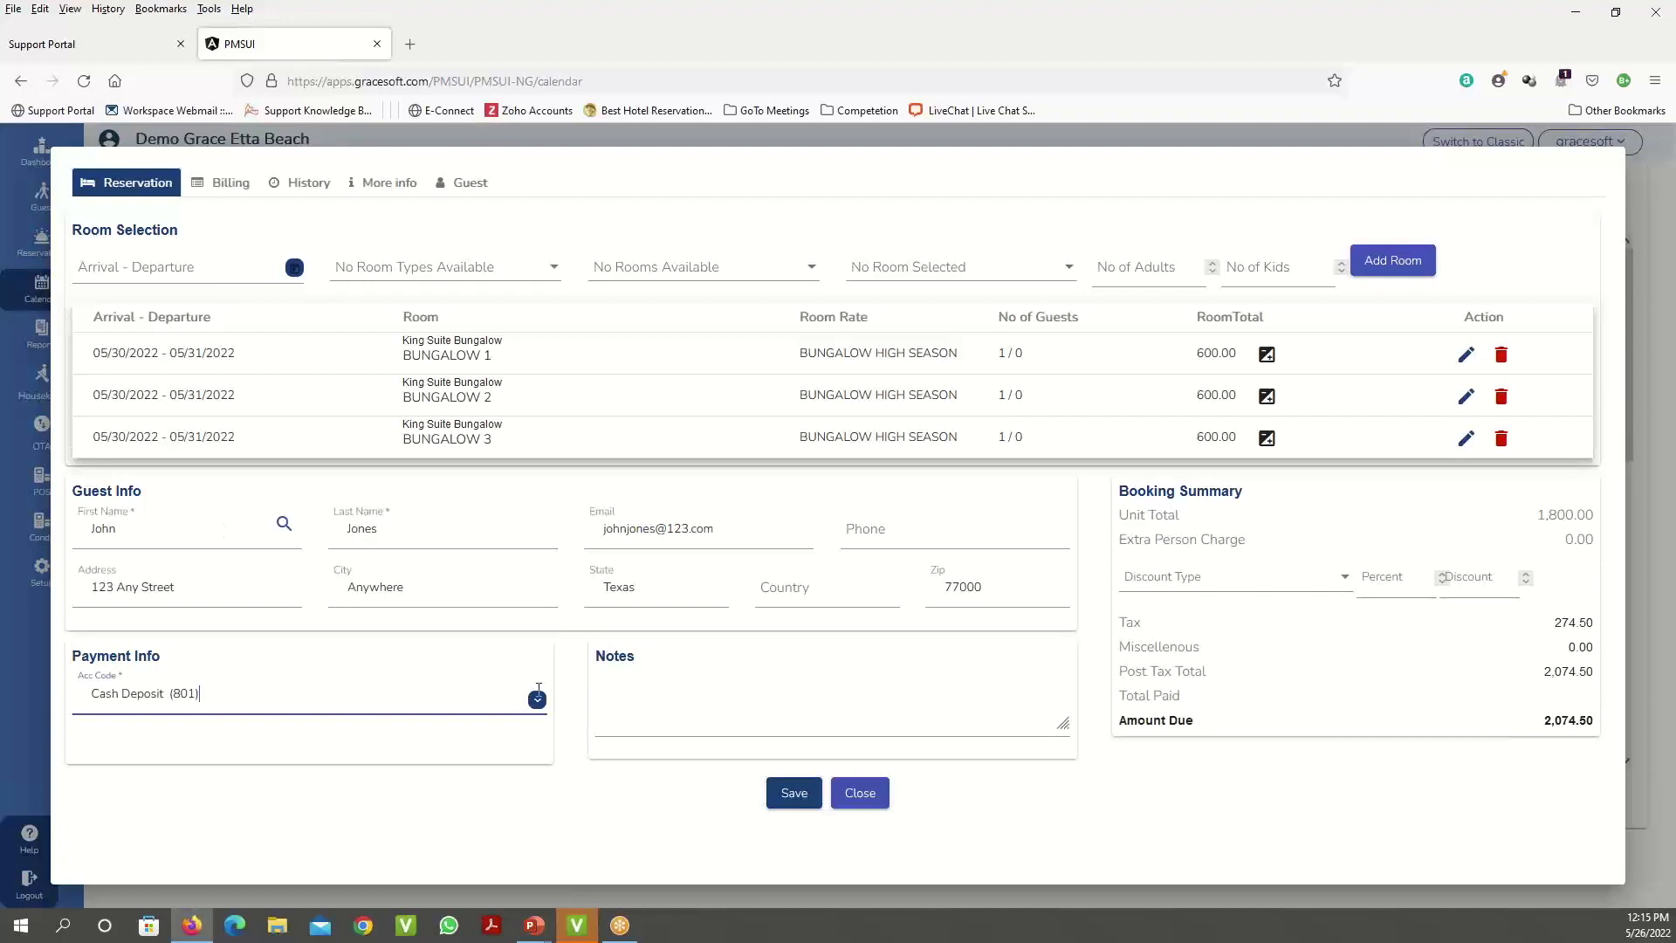
click(740, 703)
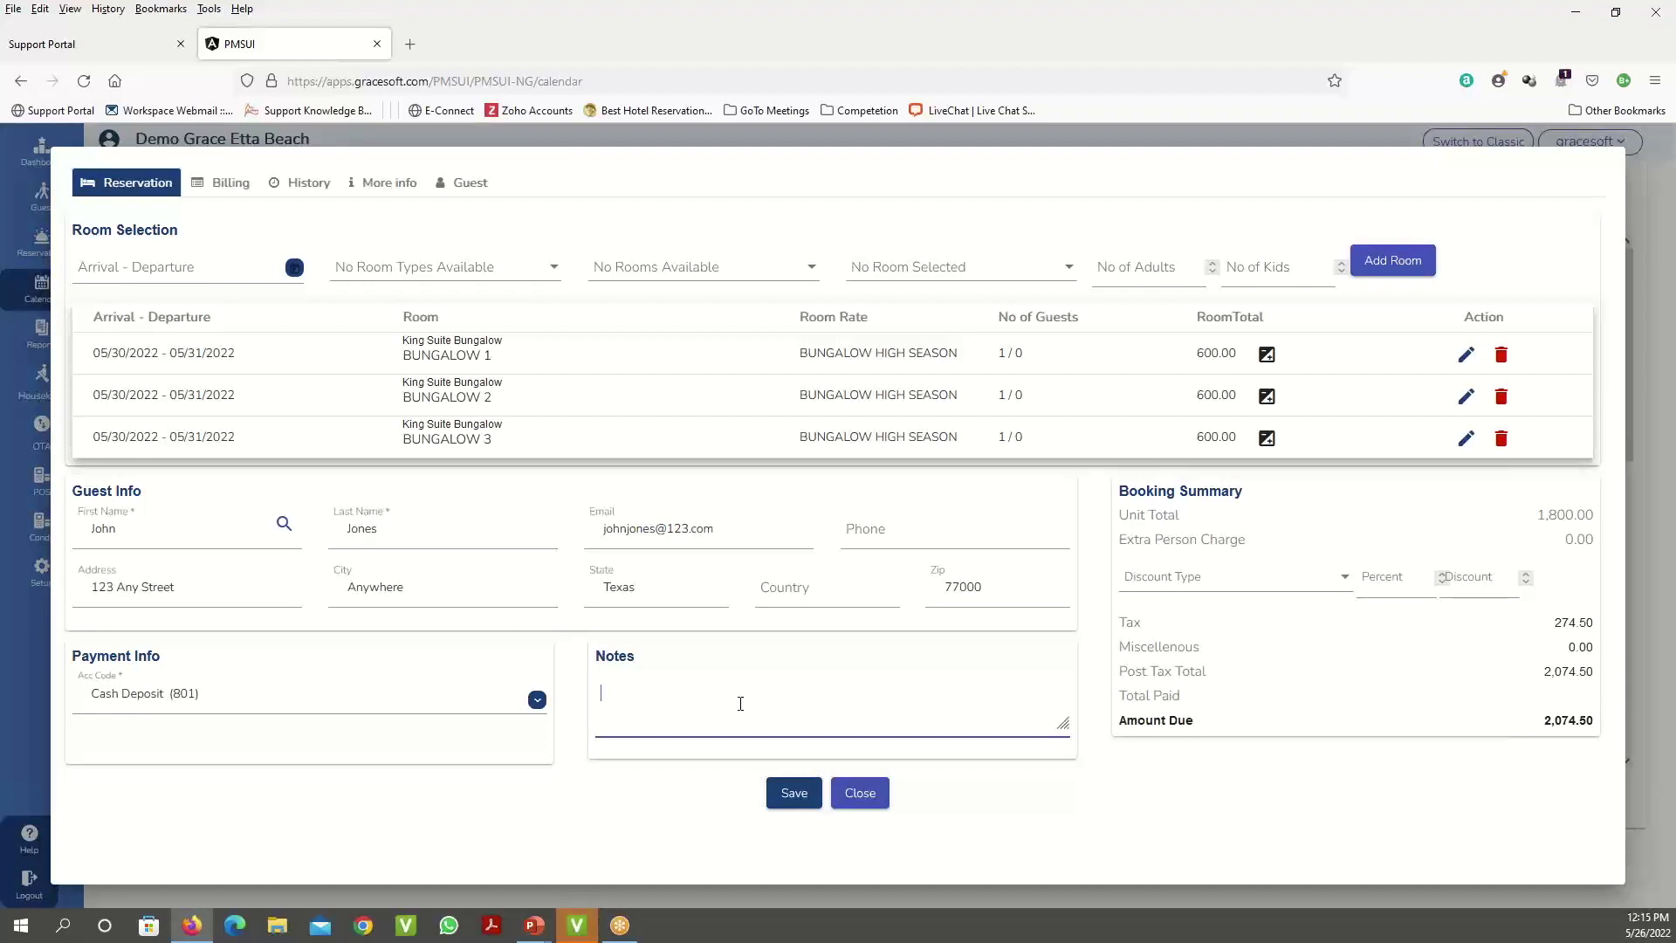
- Add the note 'This is a test reservation' and save the reservation
text(This is a test reseratio)
key(BackSpace)
key(BackSpace)
key(BackSpace)
text(vation)
click(795, 800)
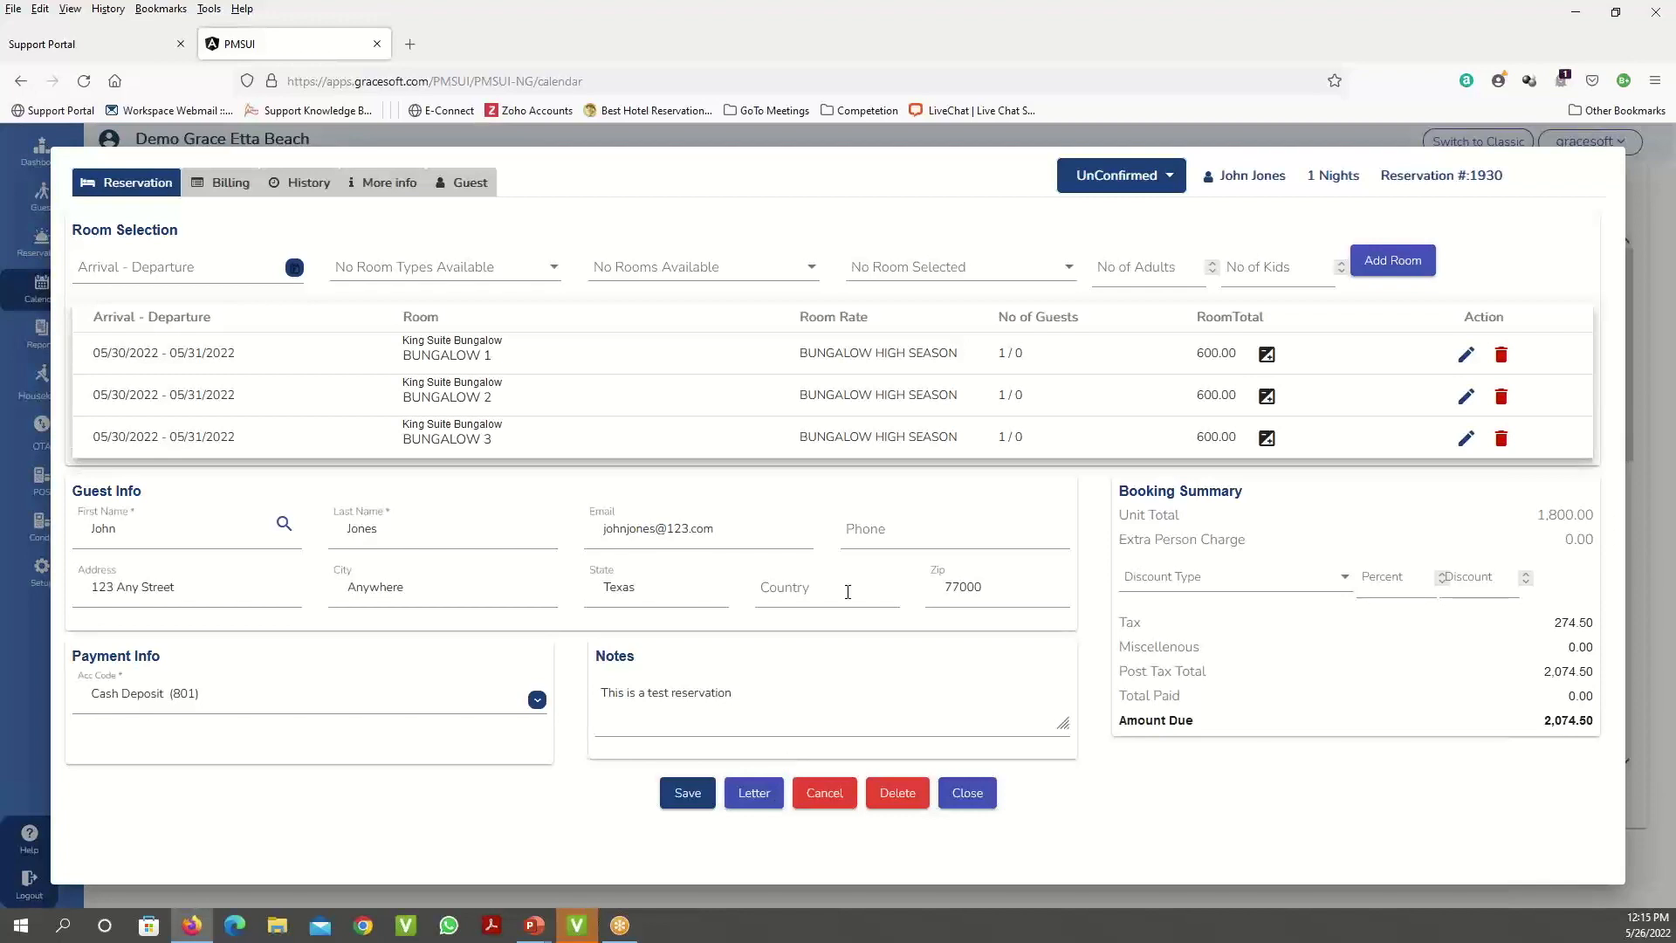
click(759, 794)
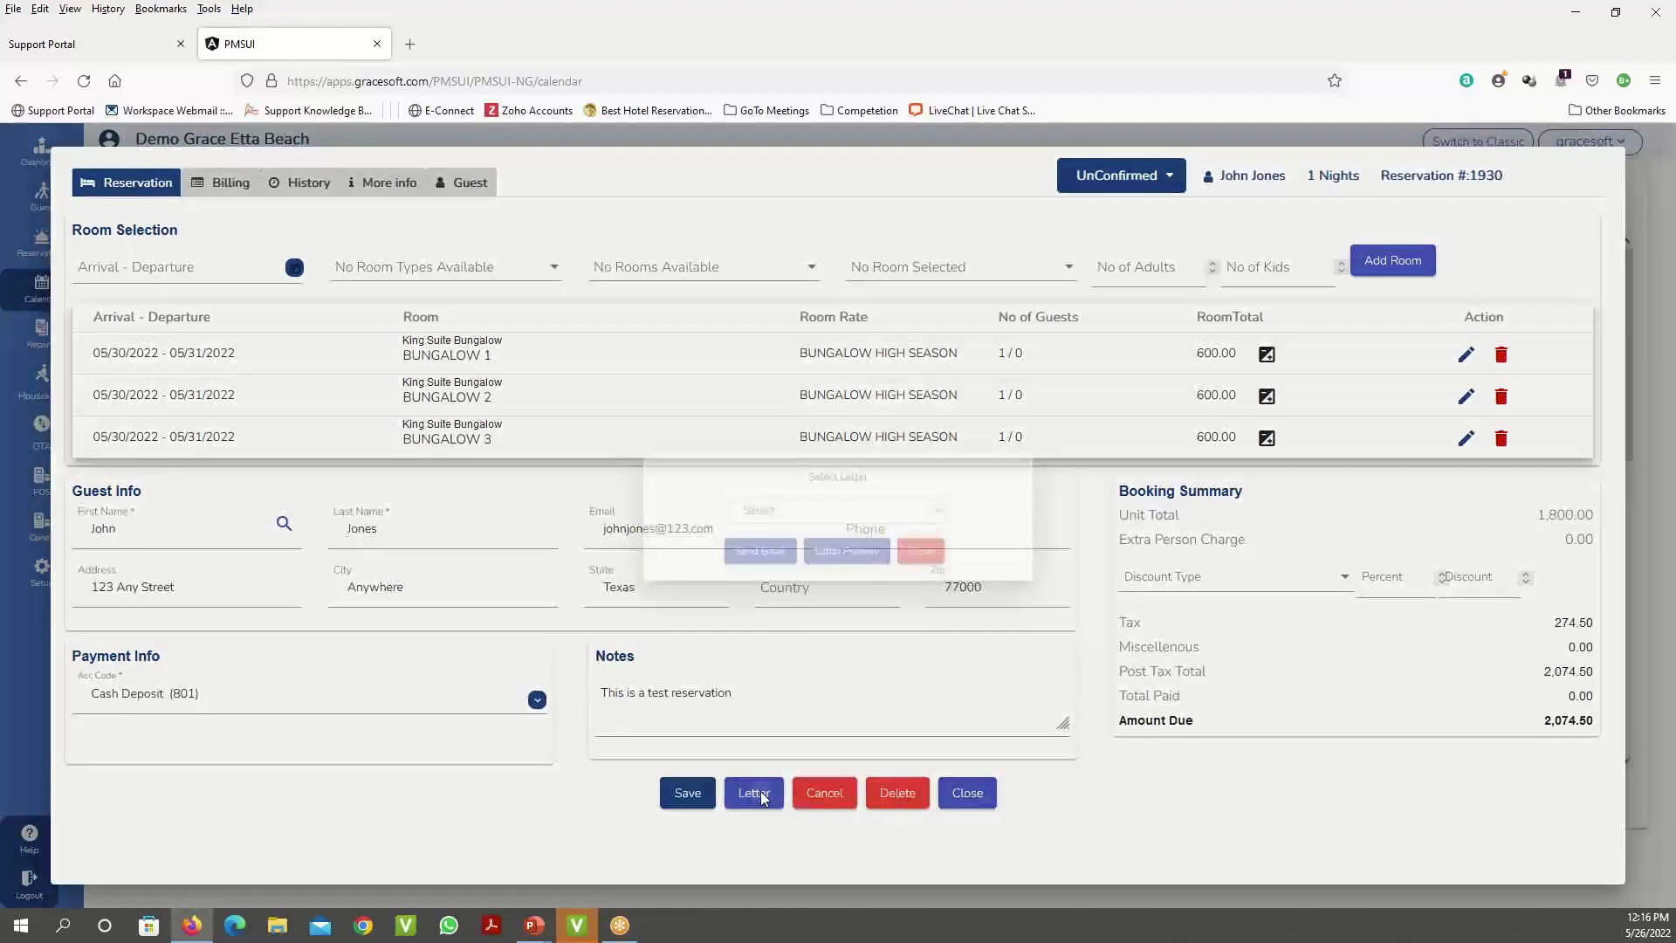
click(775, 510)
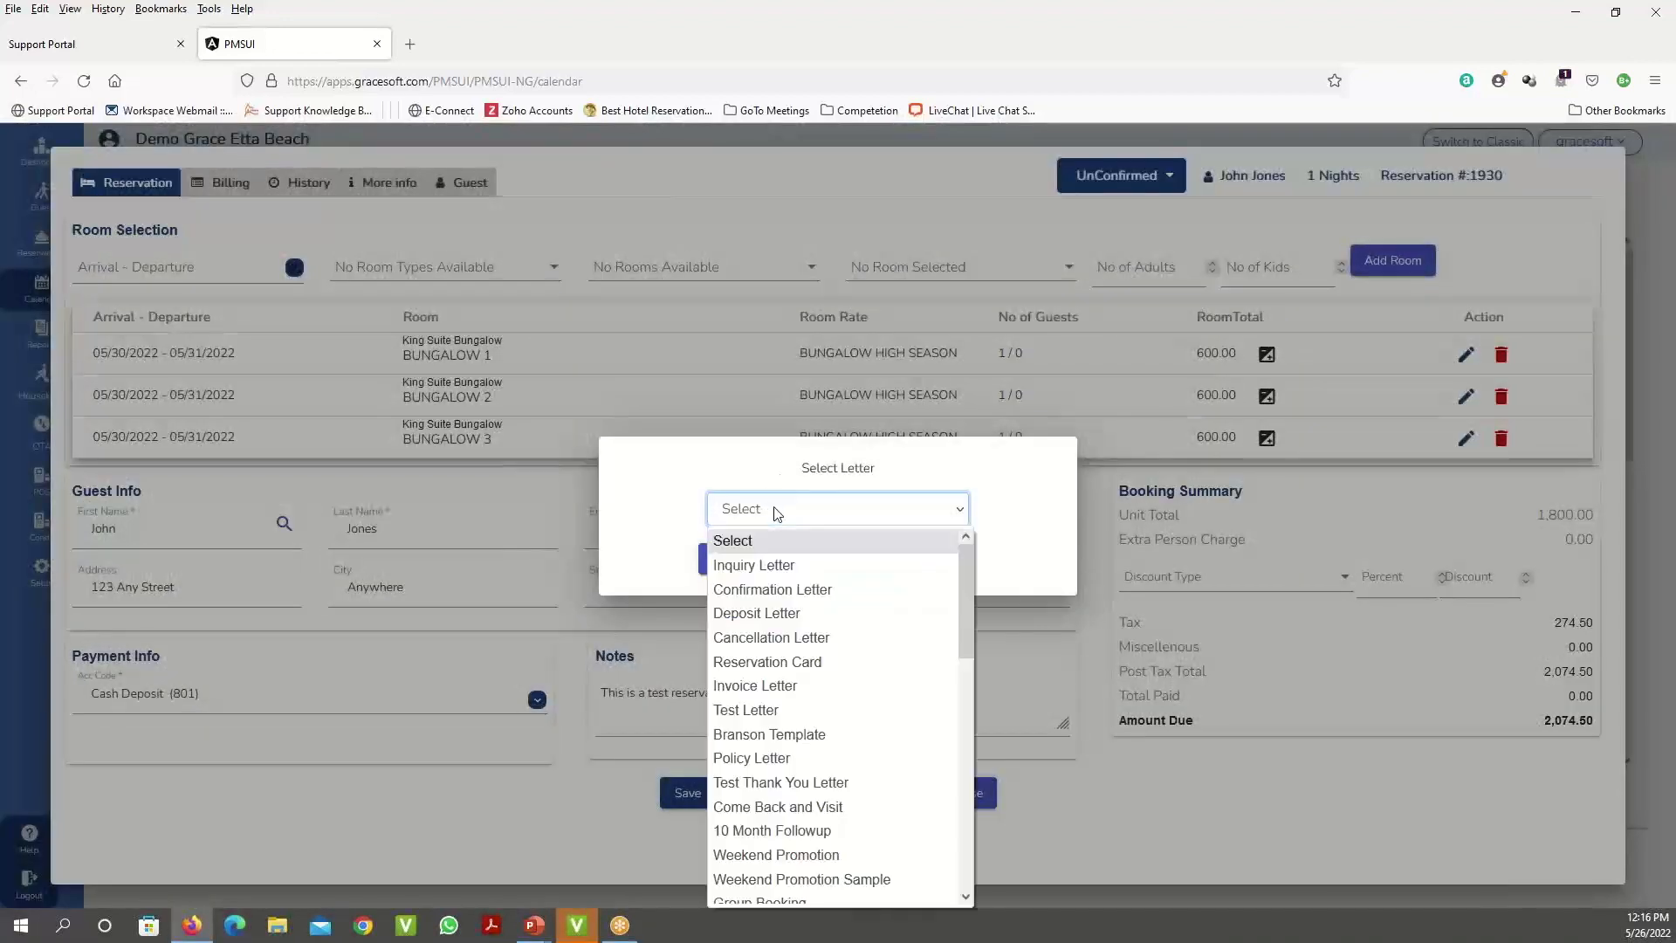
click(823, 591)
click(749, 559)
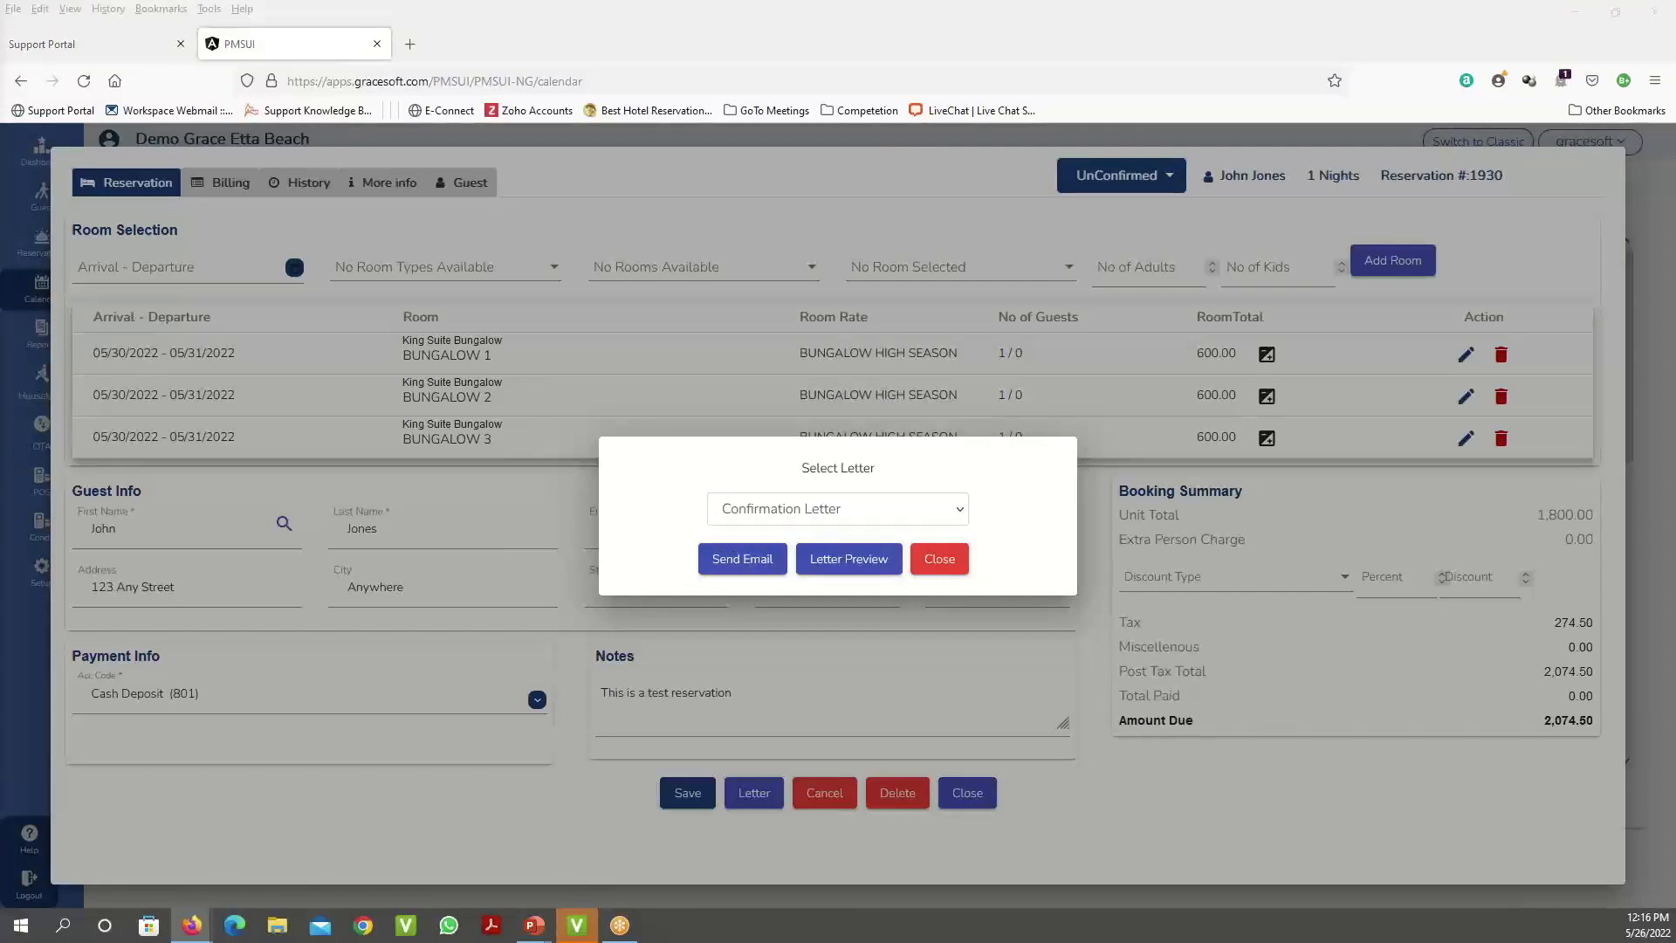
drag(541, 85, 690, 95)
scroll(932, 487, down, 3)
scroll(934, 487, up, 3)
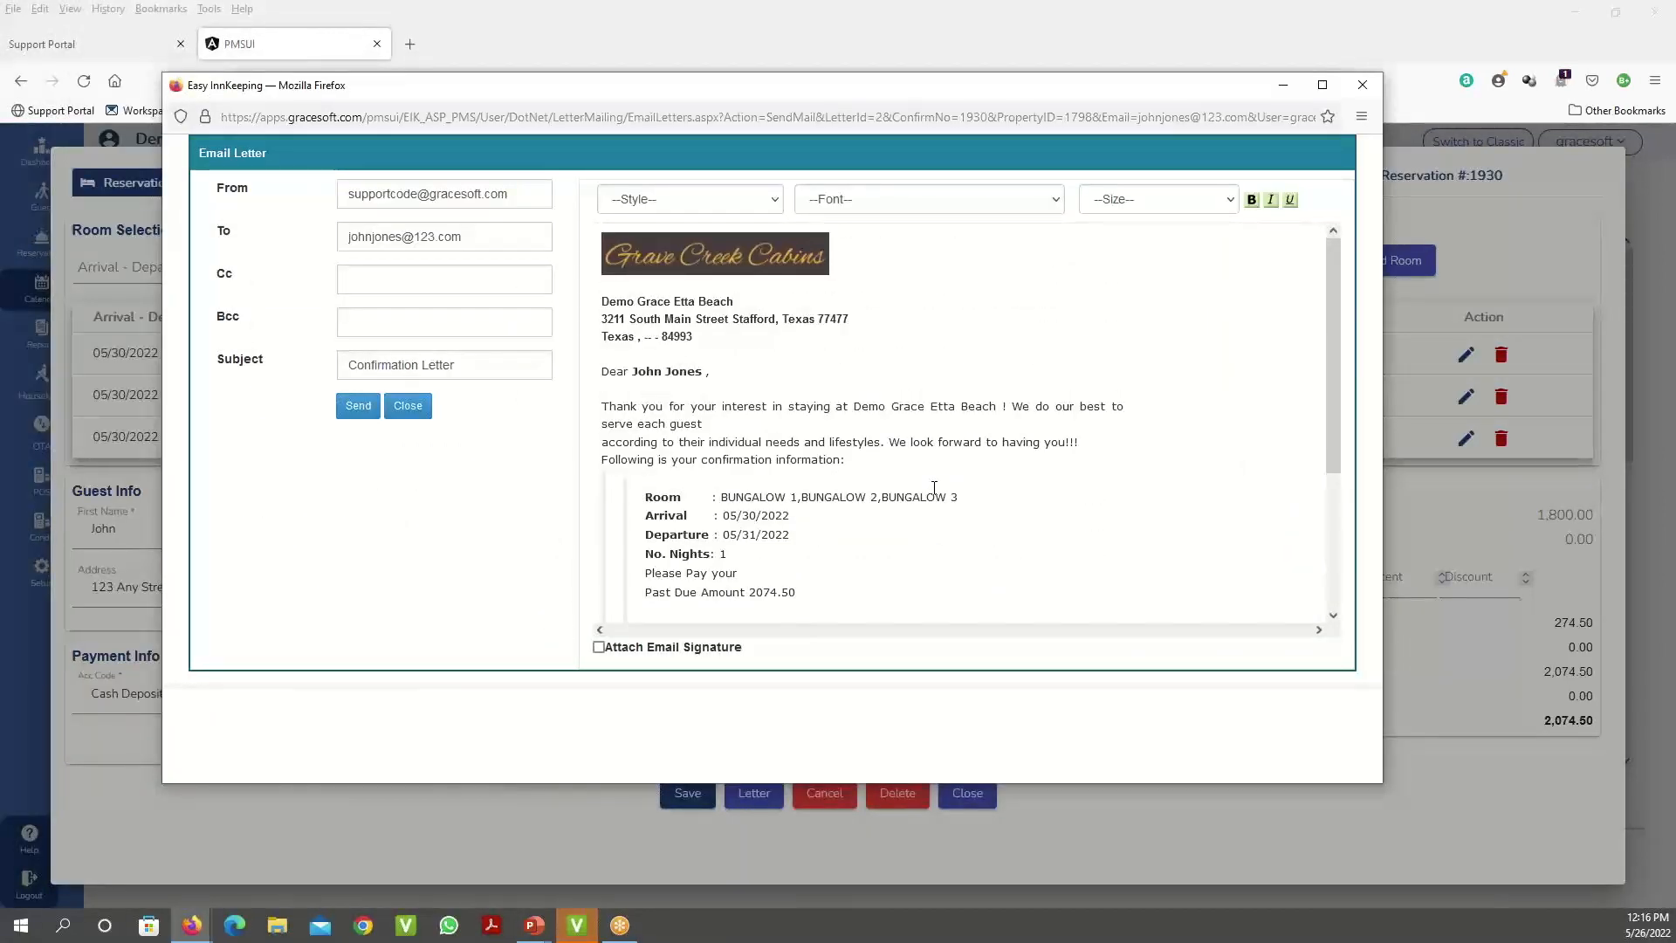
click(408, 406)
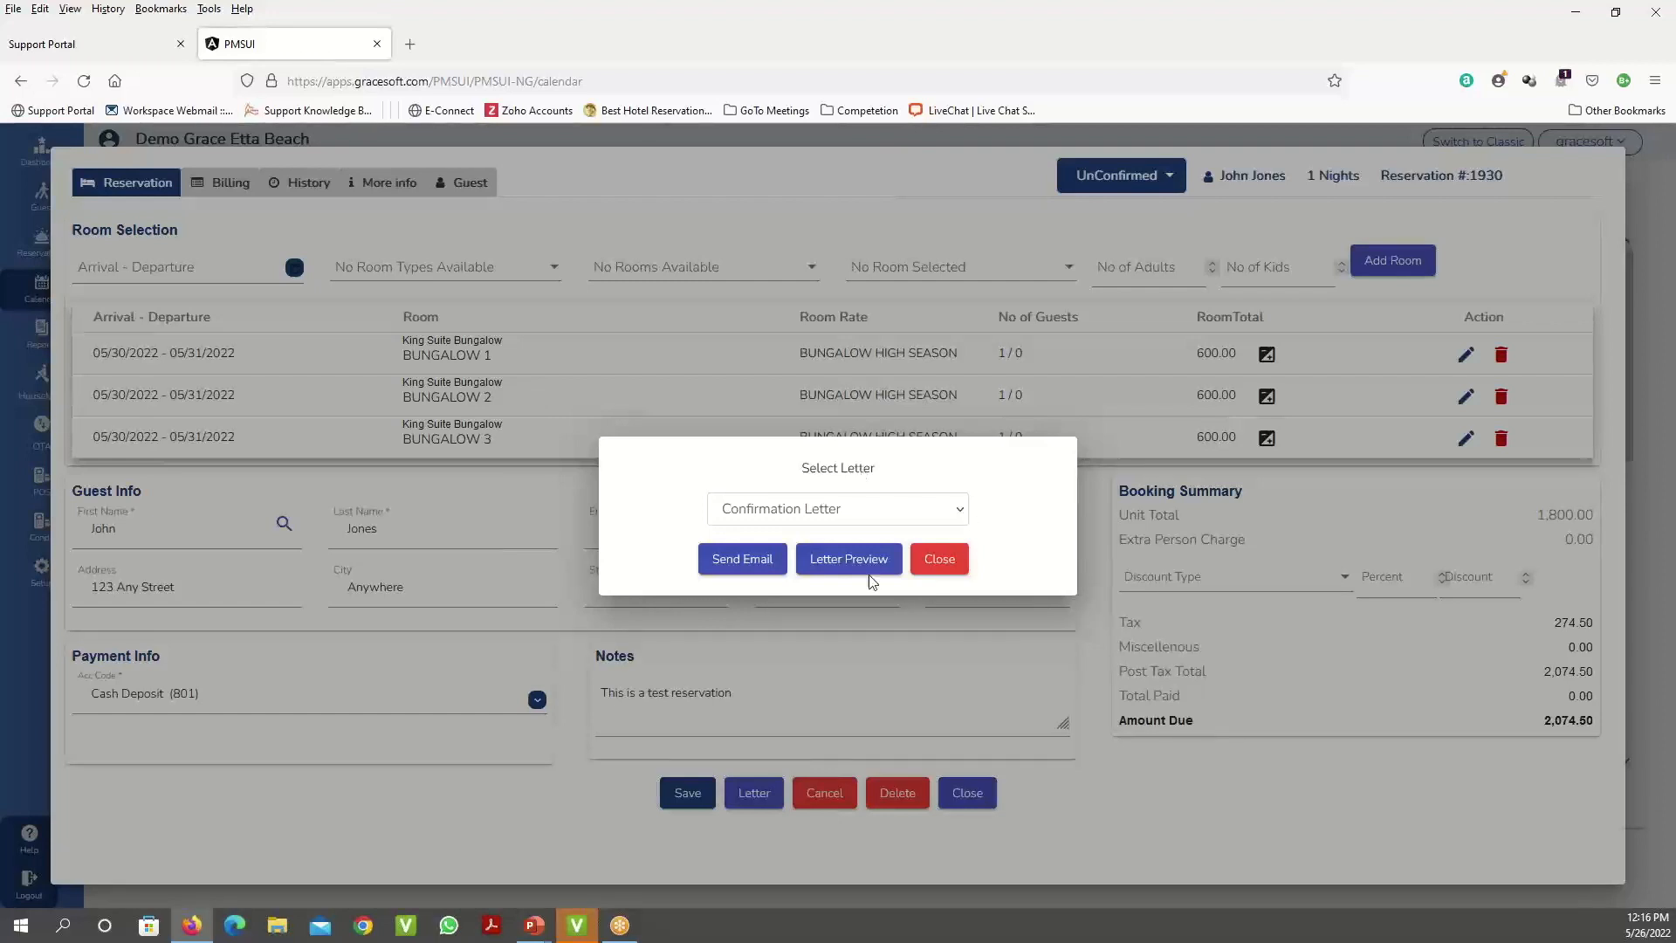
click(939, 560)
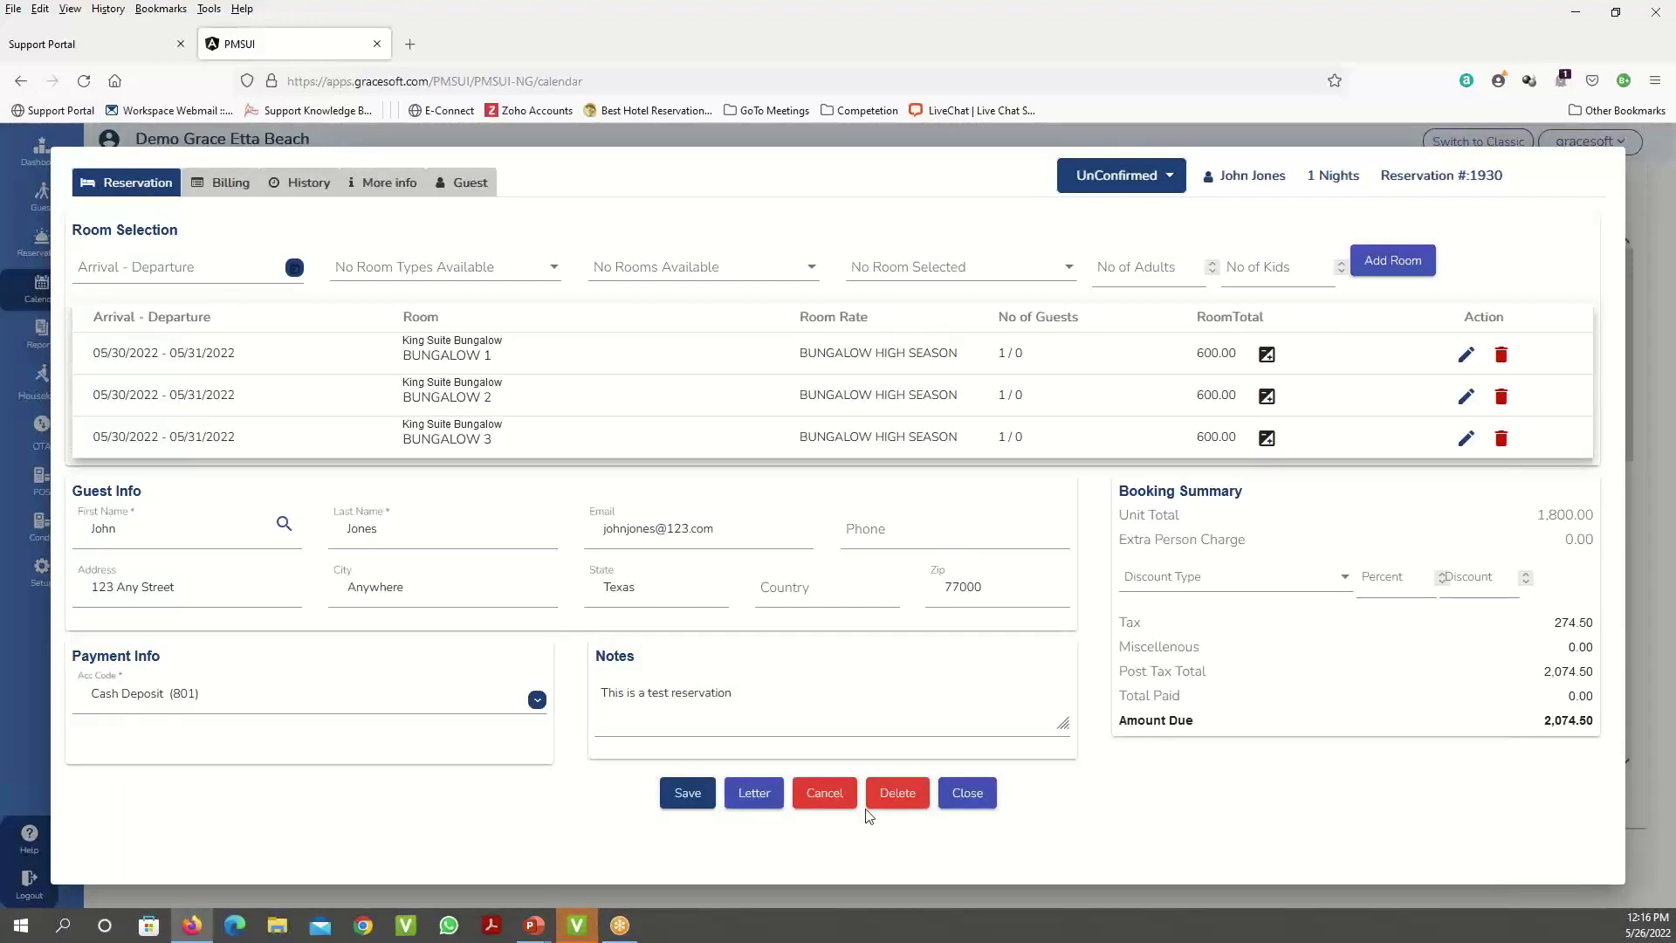
- Replace the Cash Deposit payment code with 112 VisaCard Payment in the reservation's billing
click(232, 190)
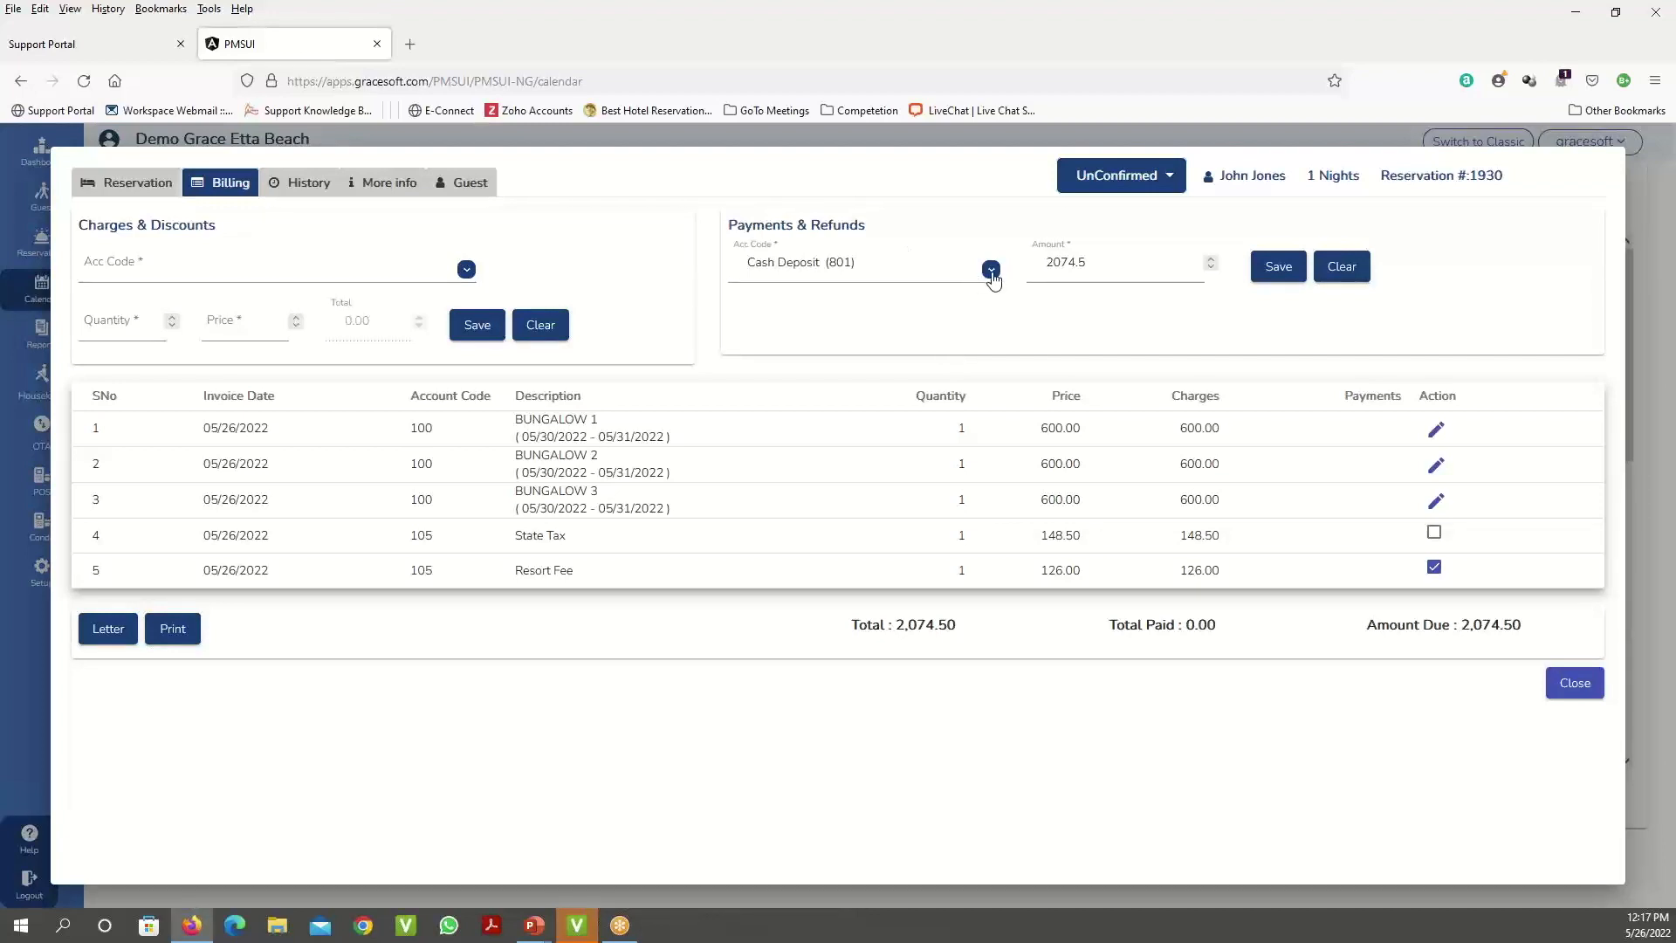
click(927, 267)
triple_click(926, 266)
text(v)
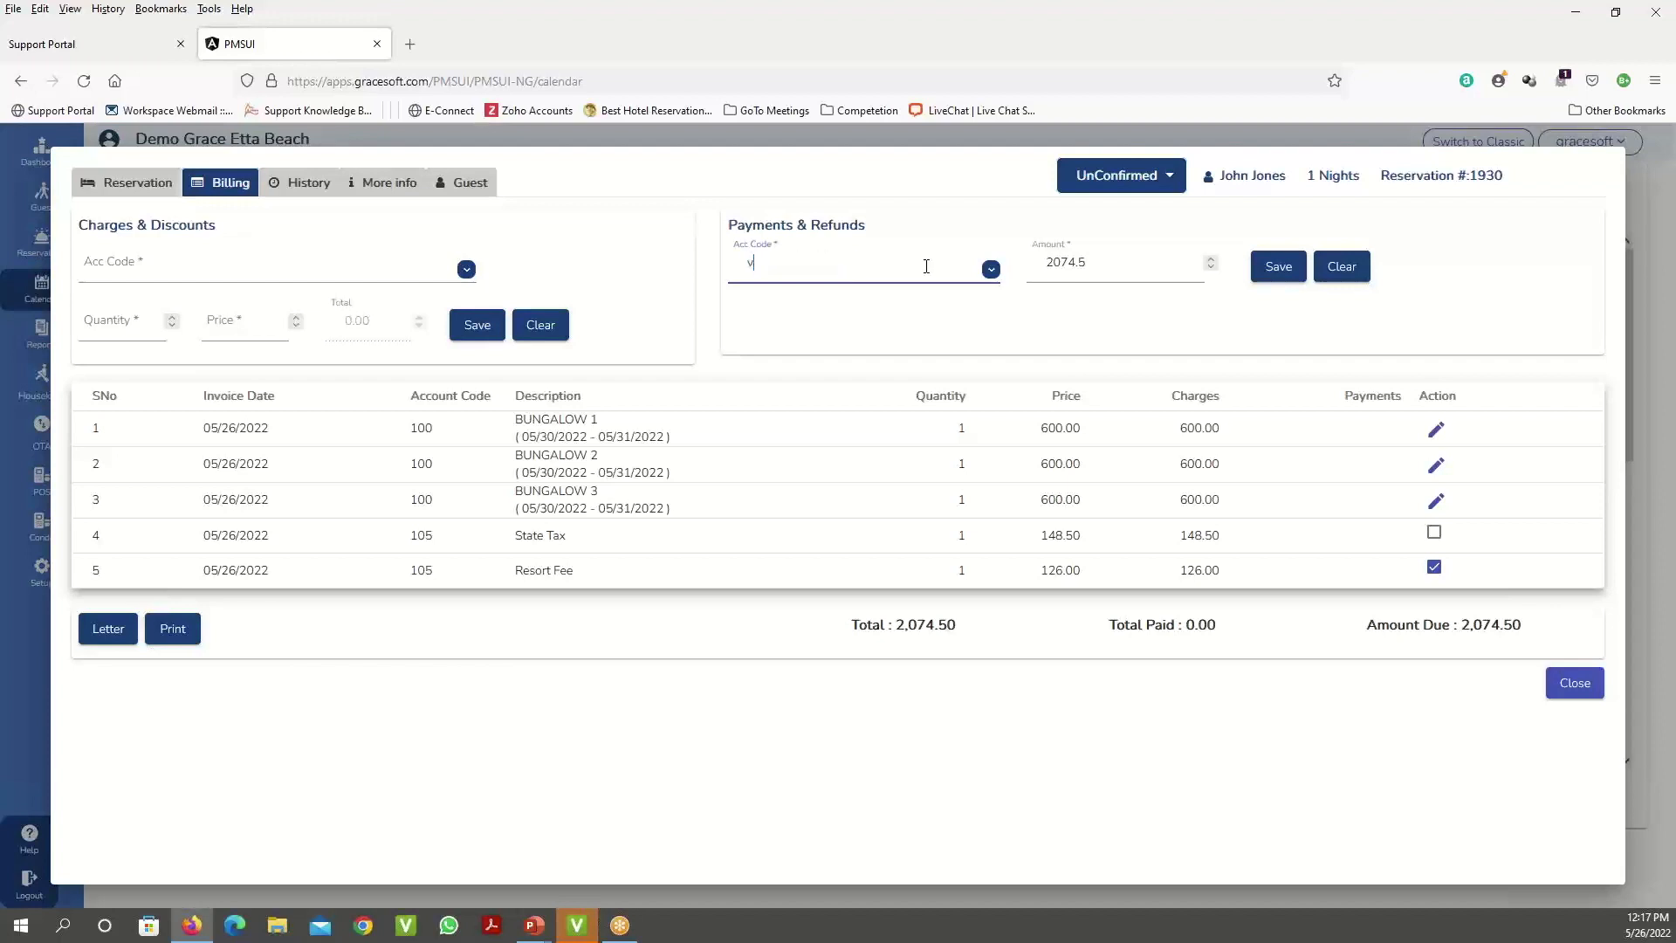
text(ISA)
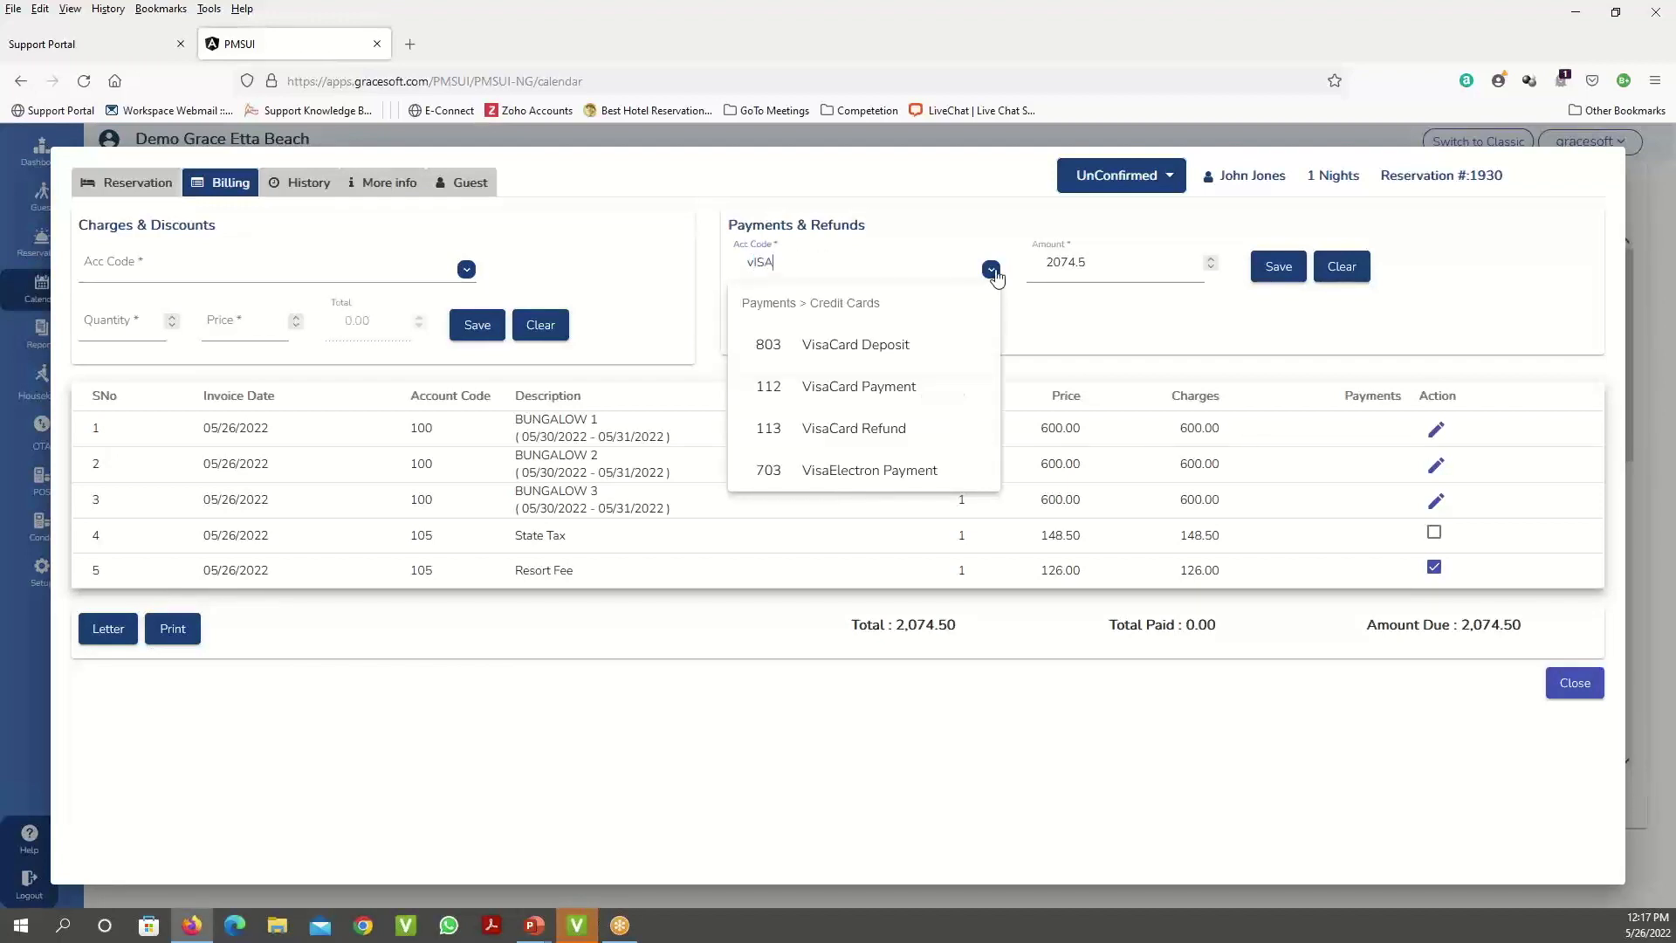
click(916, 394)
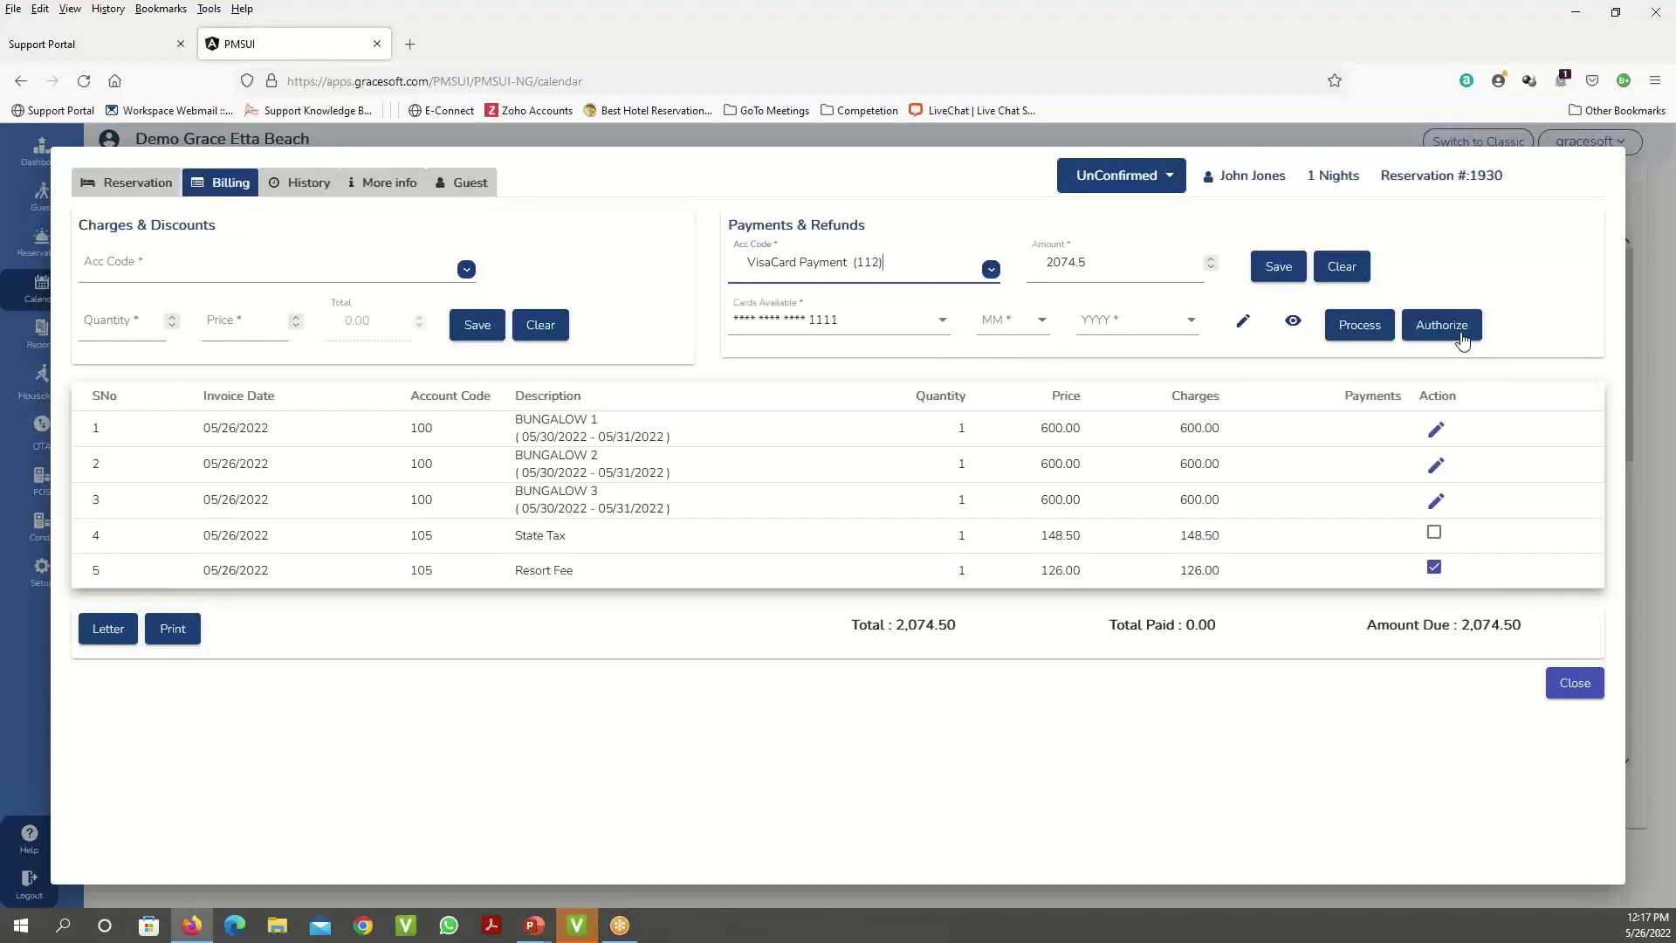
- Keep the guest's saved card selected for the 2074.5 VisaCard payment
click(924, 330)
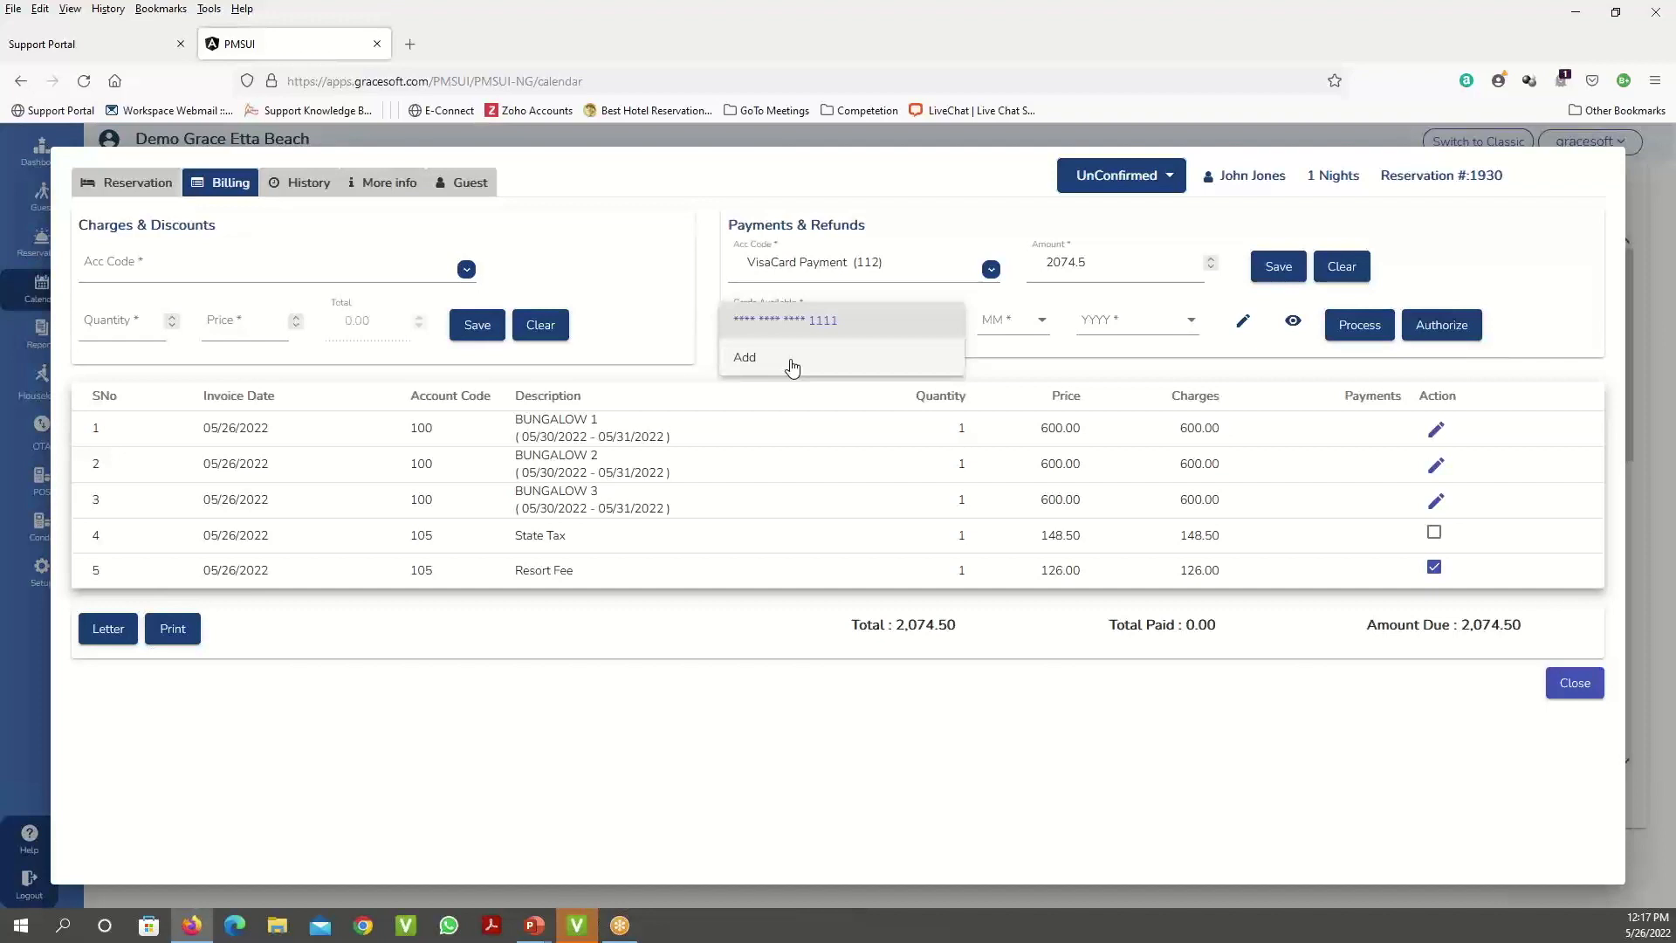
click(689, 166)
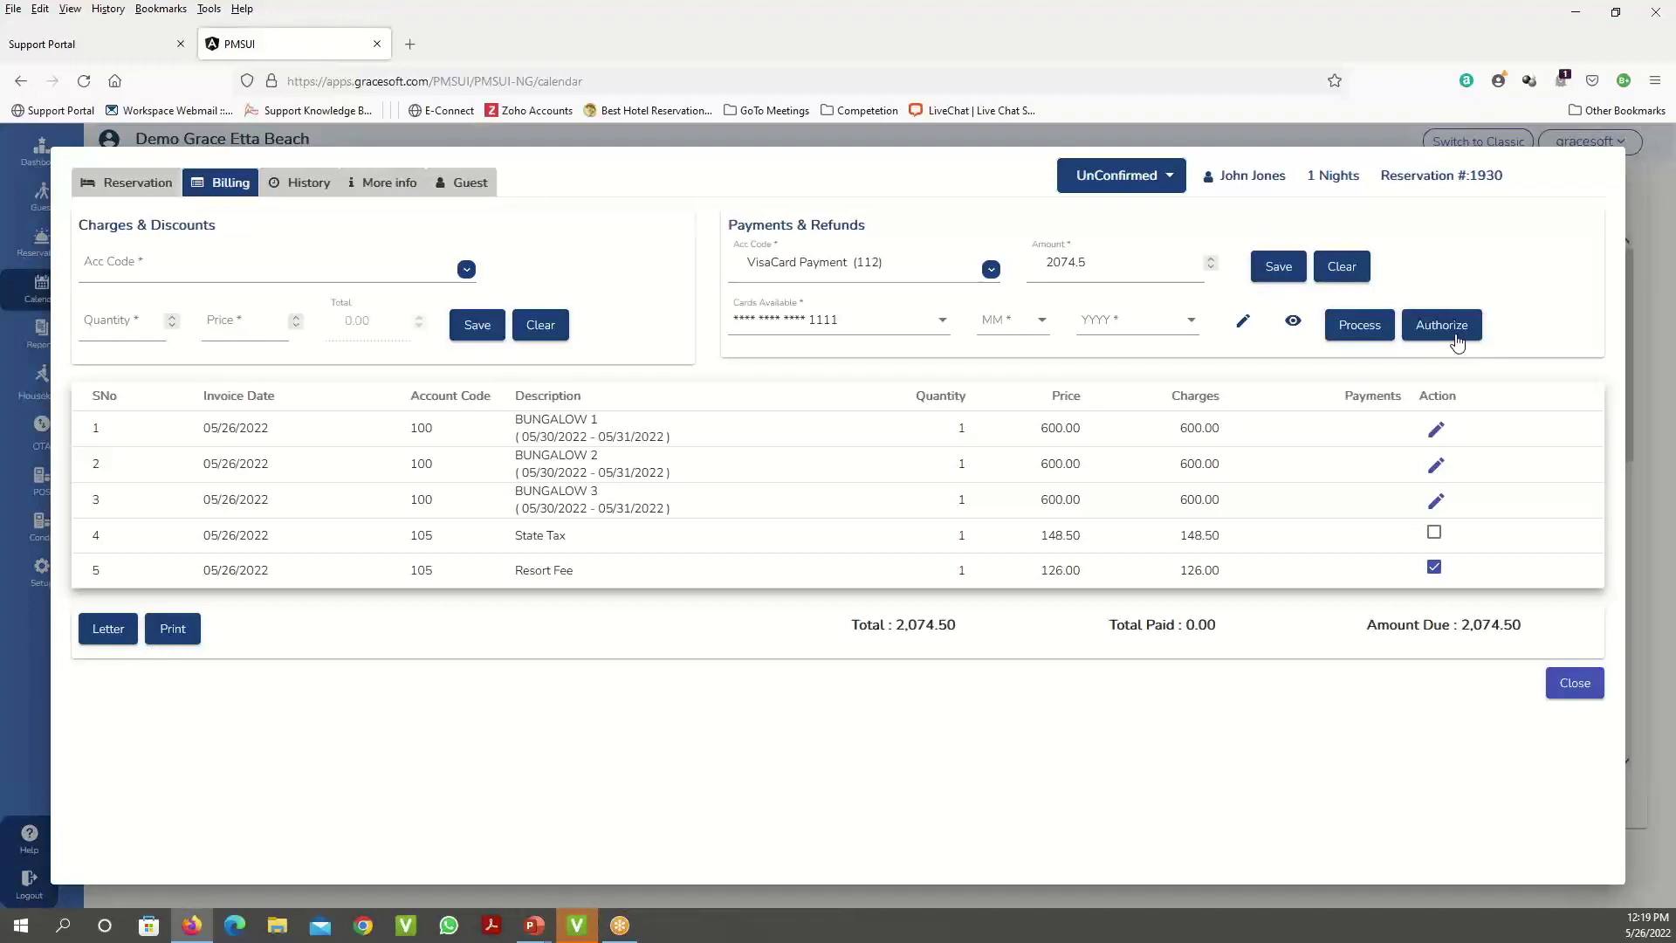
- Add a T Shirts (221) charge of quantity 4 at 10.00 each to the bill and save it
click(257, 269)
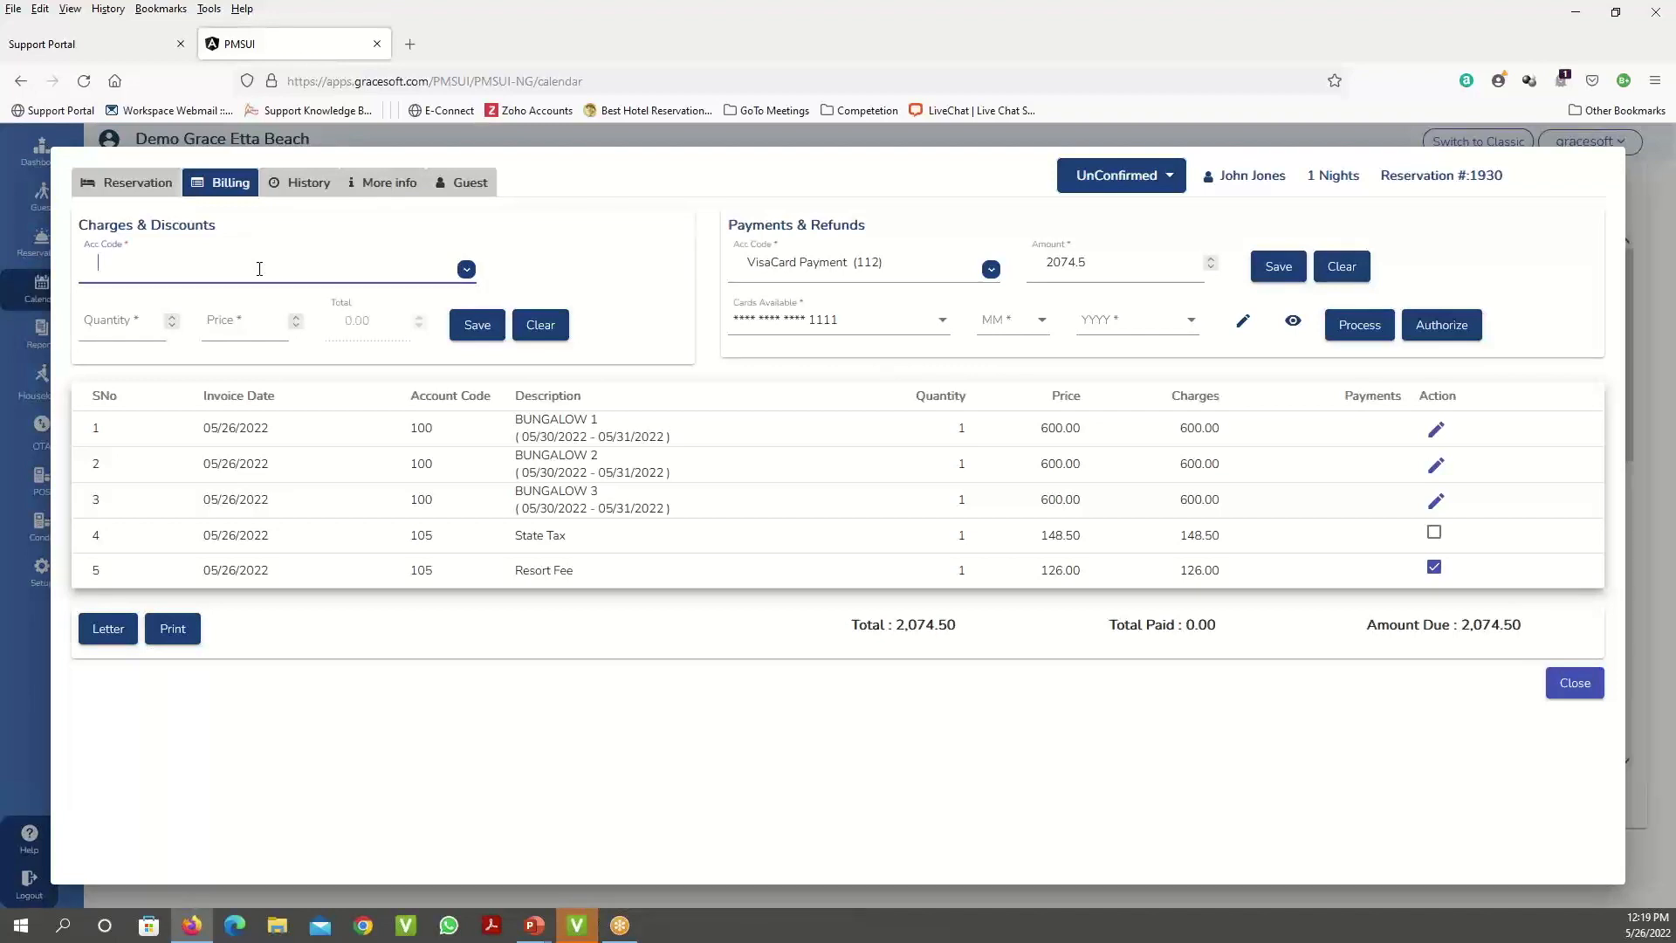
text(t SH)
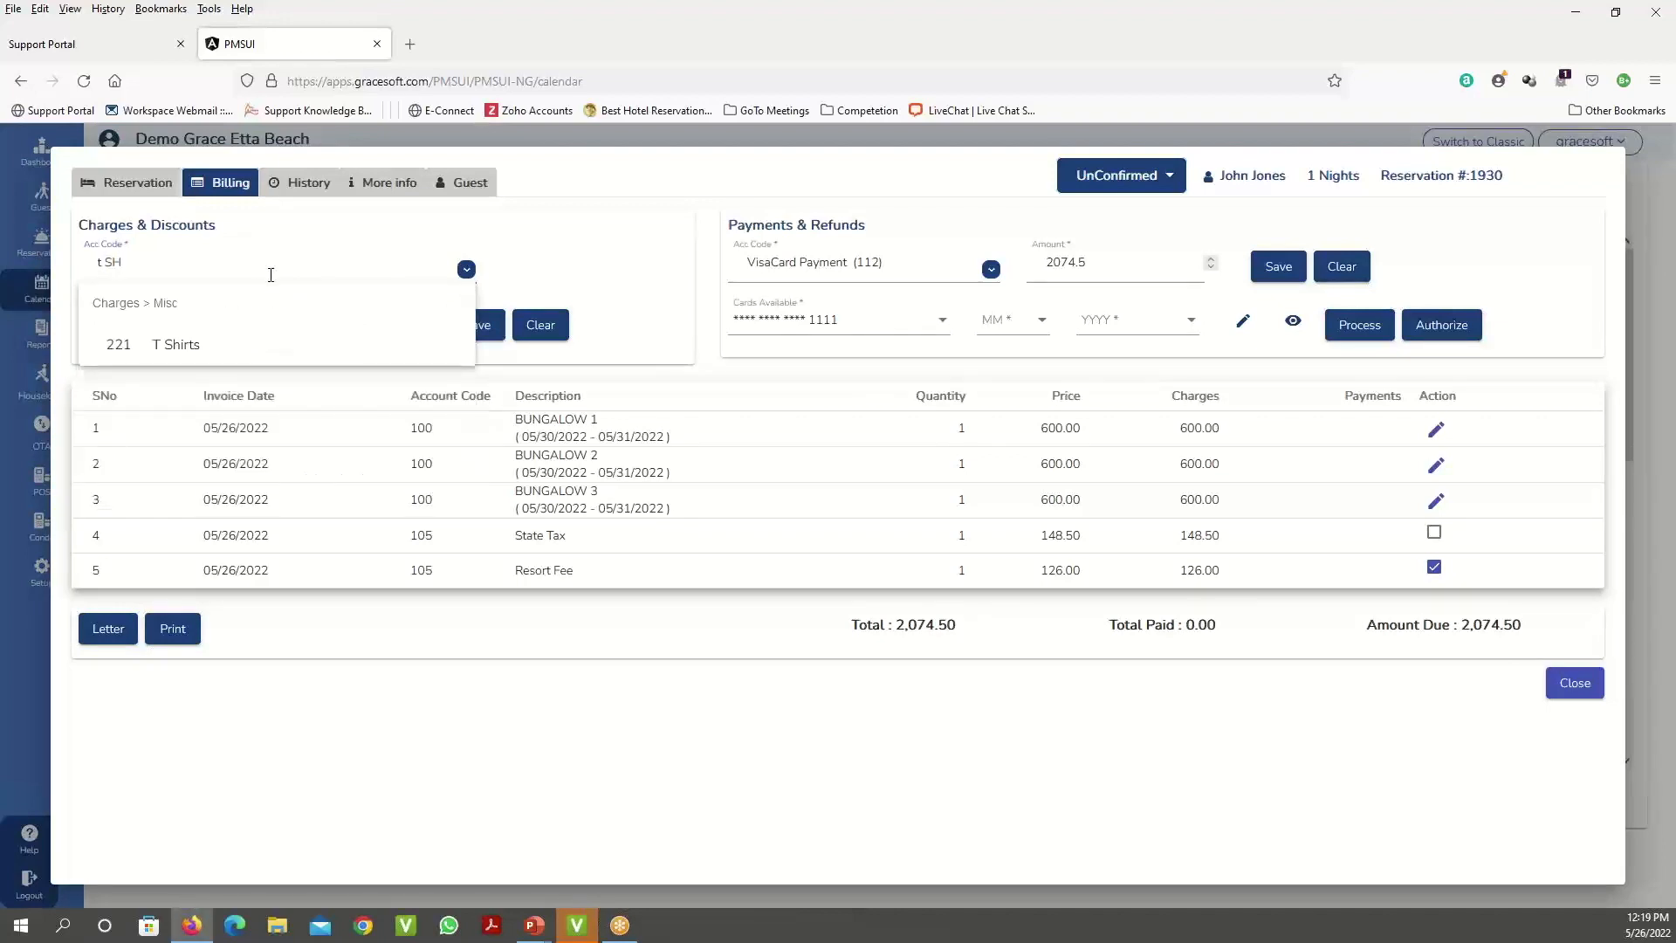
click(465, 271)
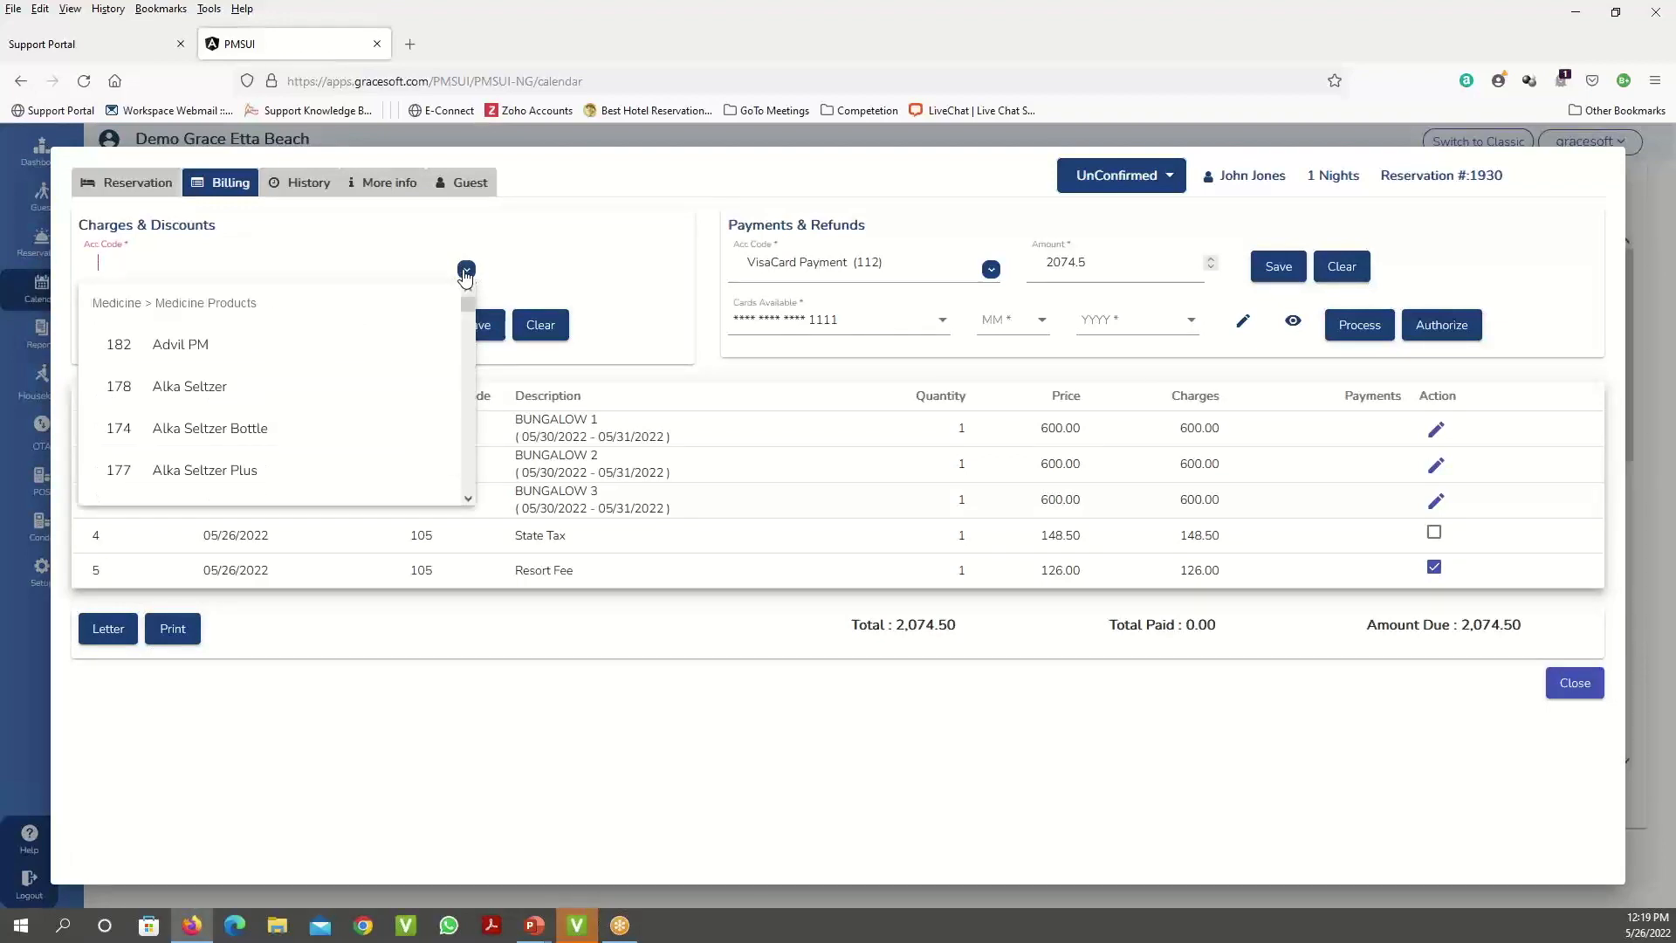
drag(472, 315, 468, 422)
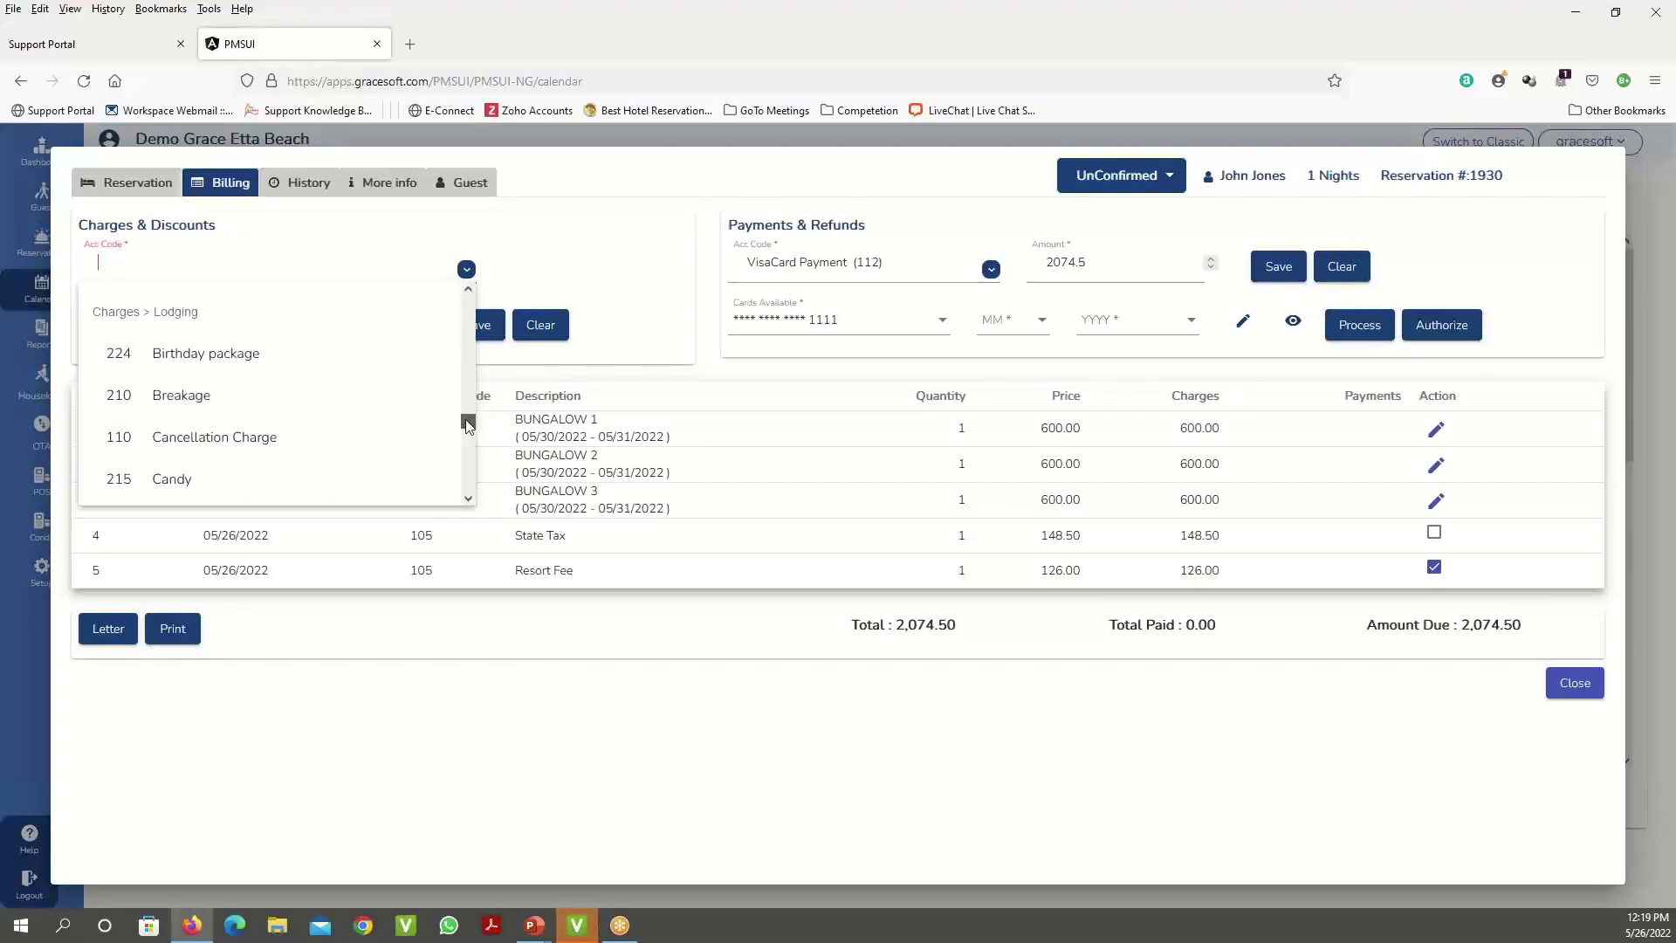
drag(469, 426, 469, 431)
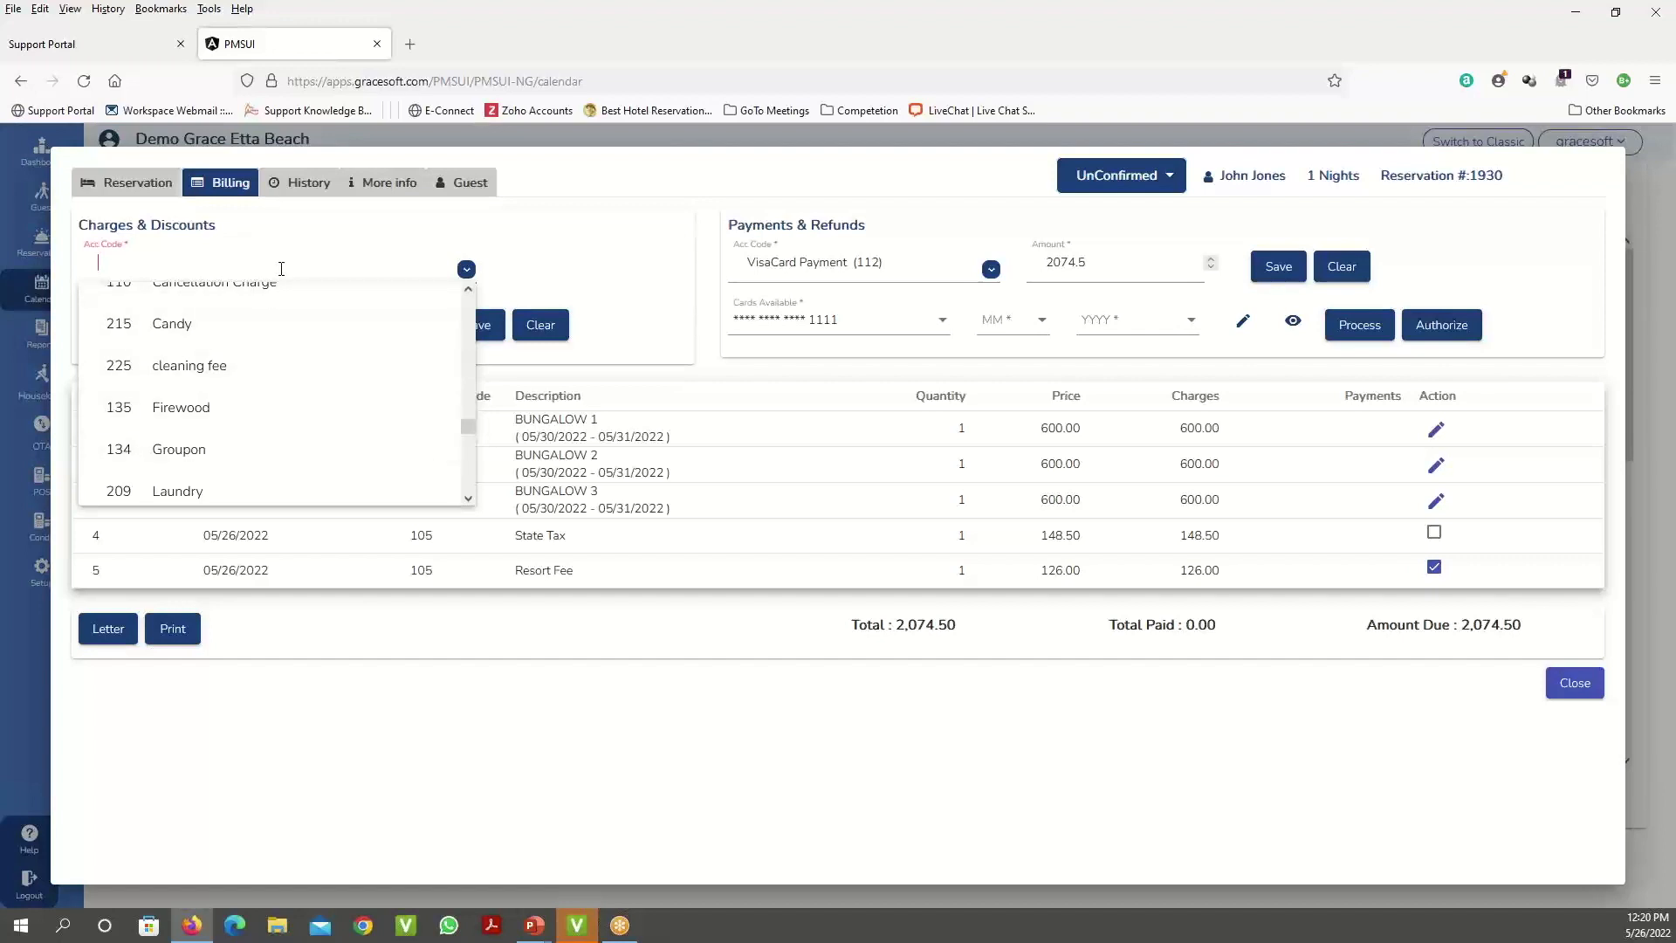
text(t SHIR)
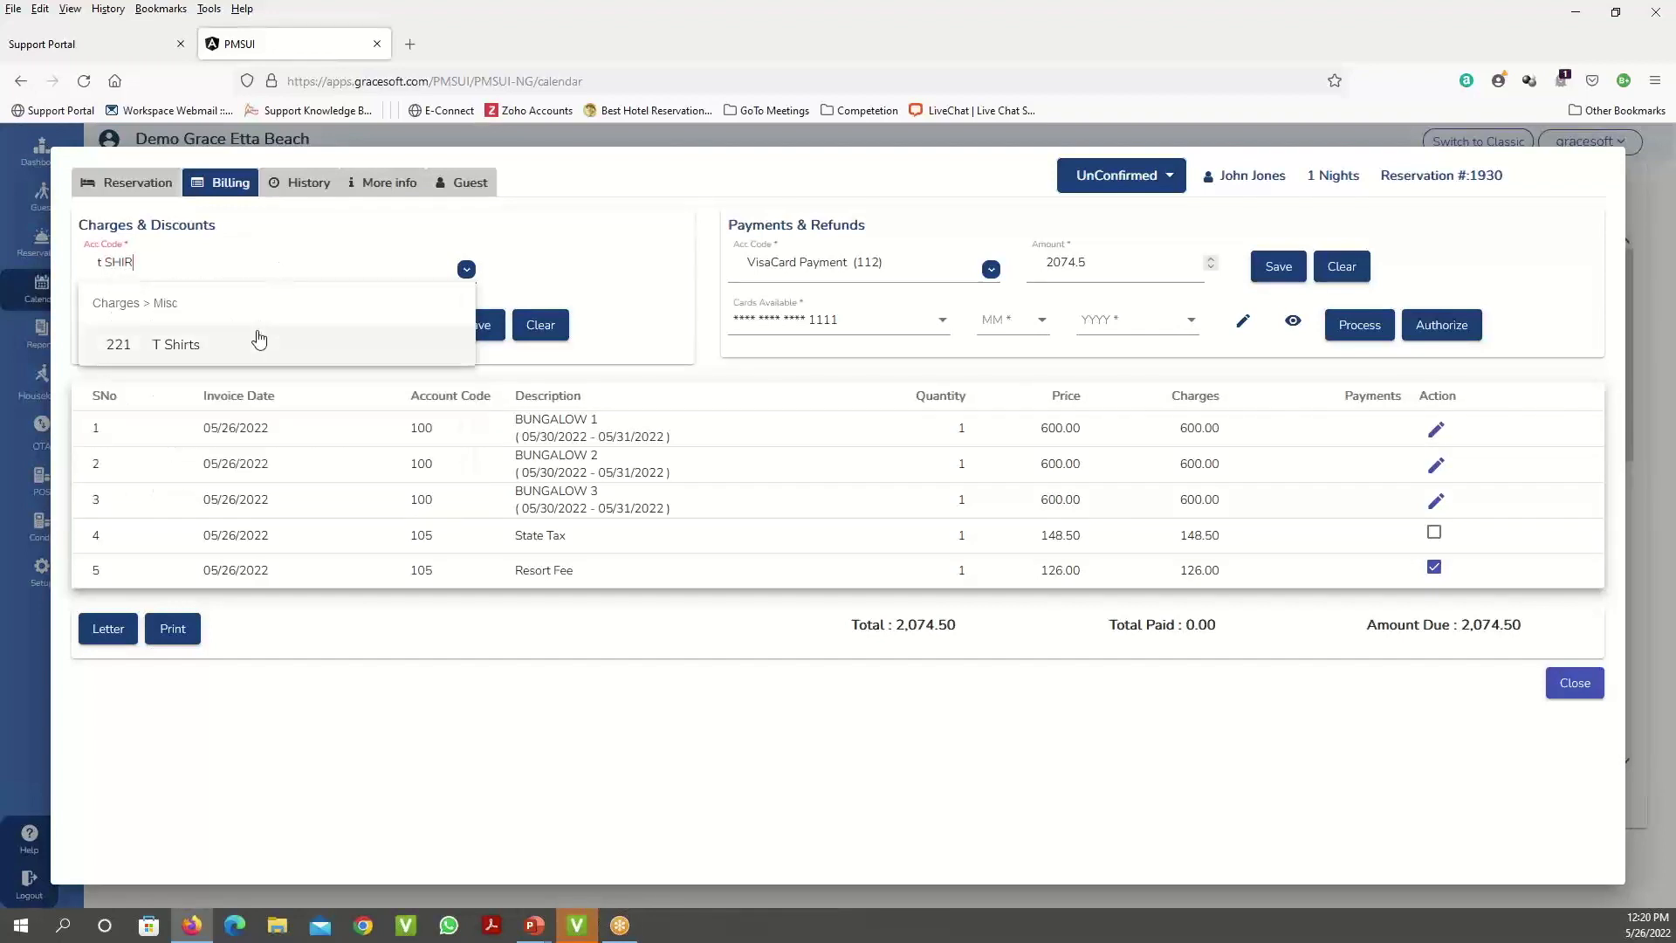
click(260, 346)
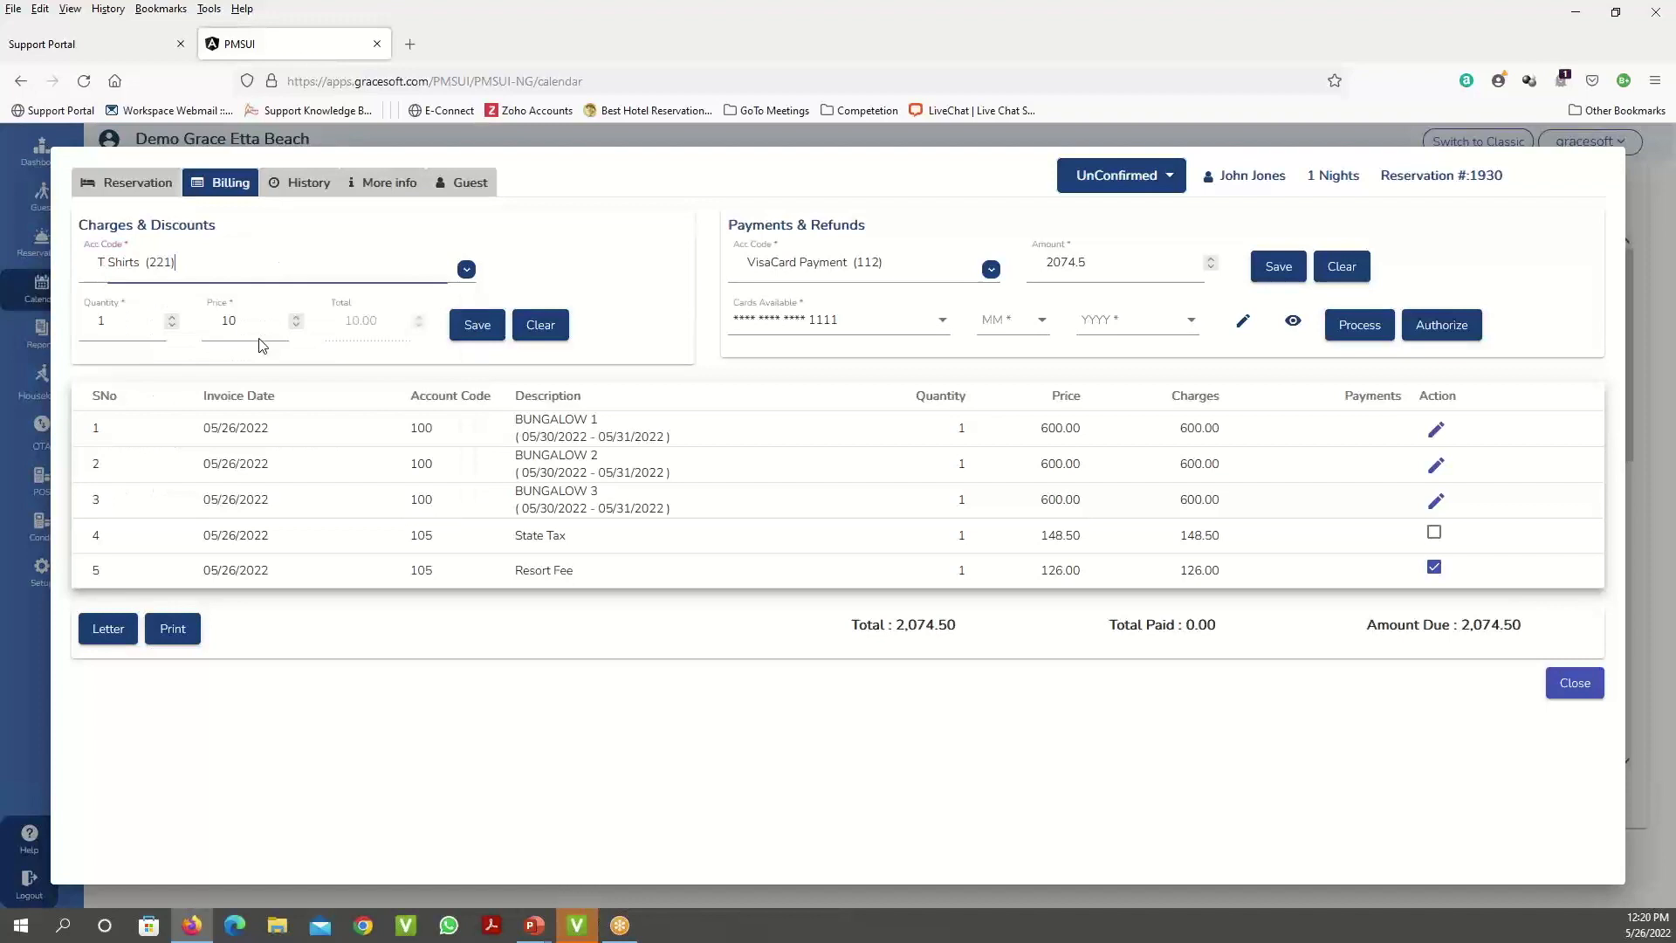
click(172, 317)
click(172, 317)
click(172, 317)
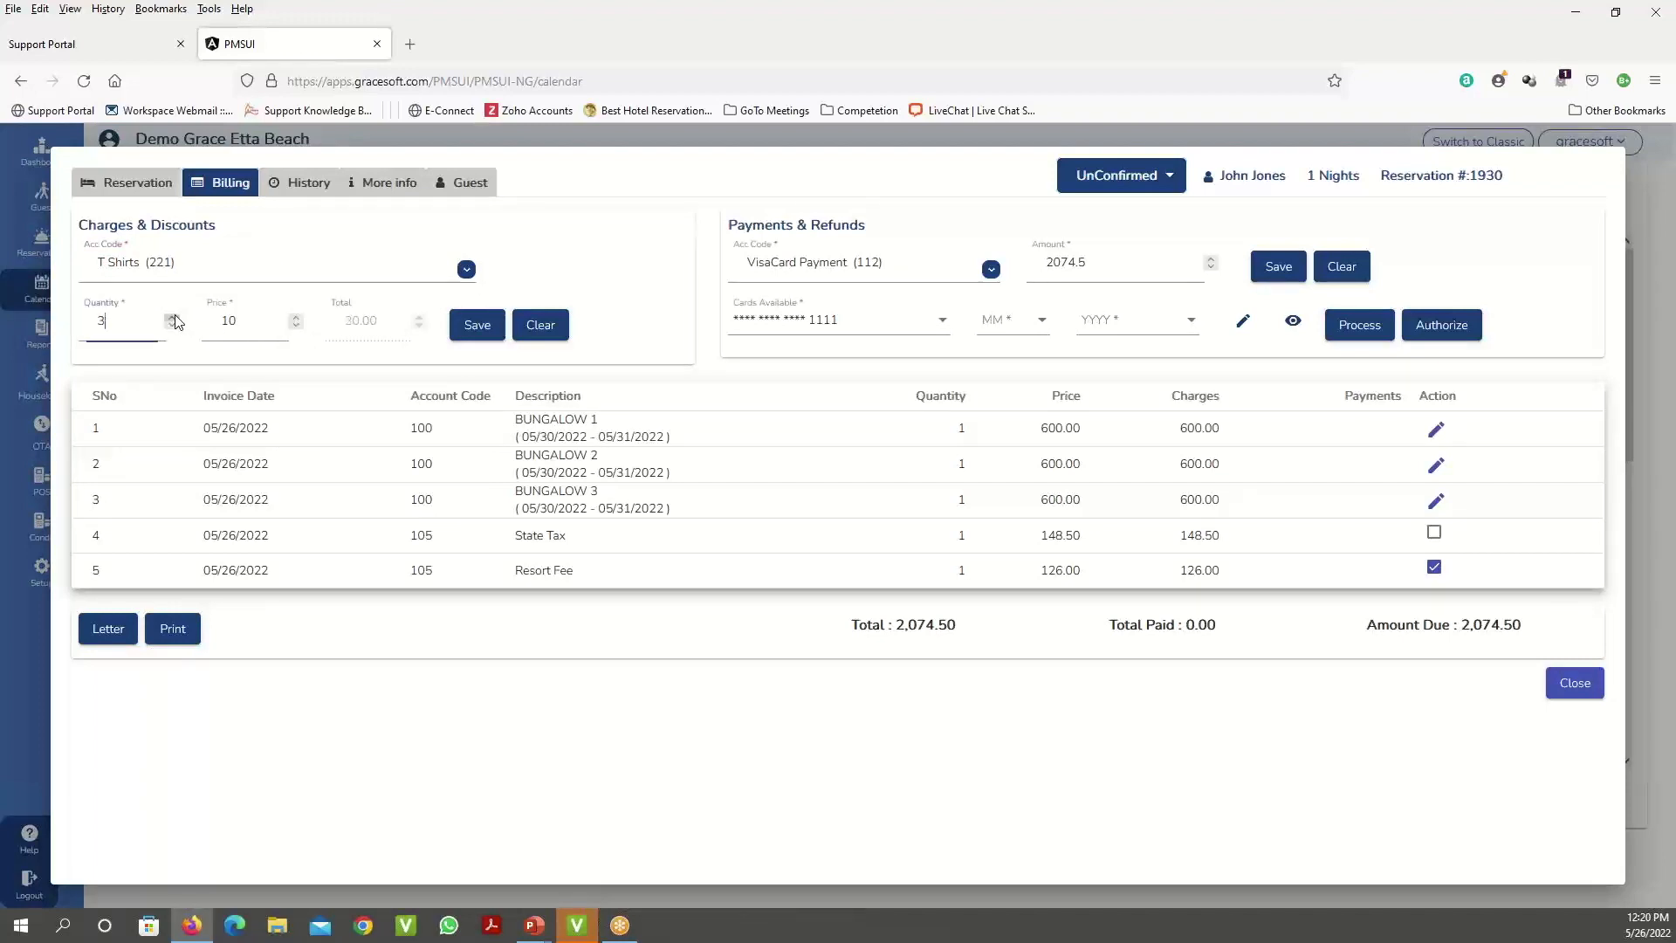
click(490, 320)
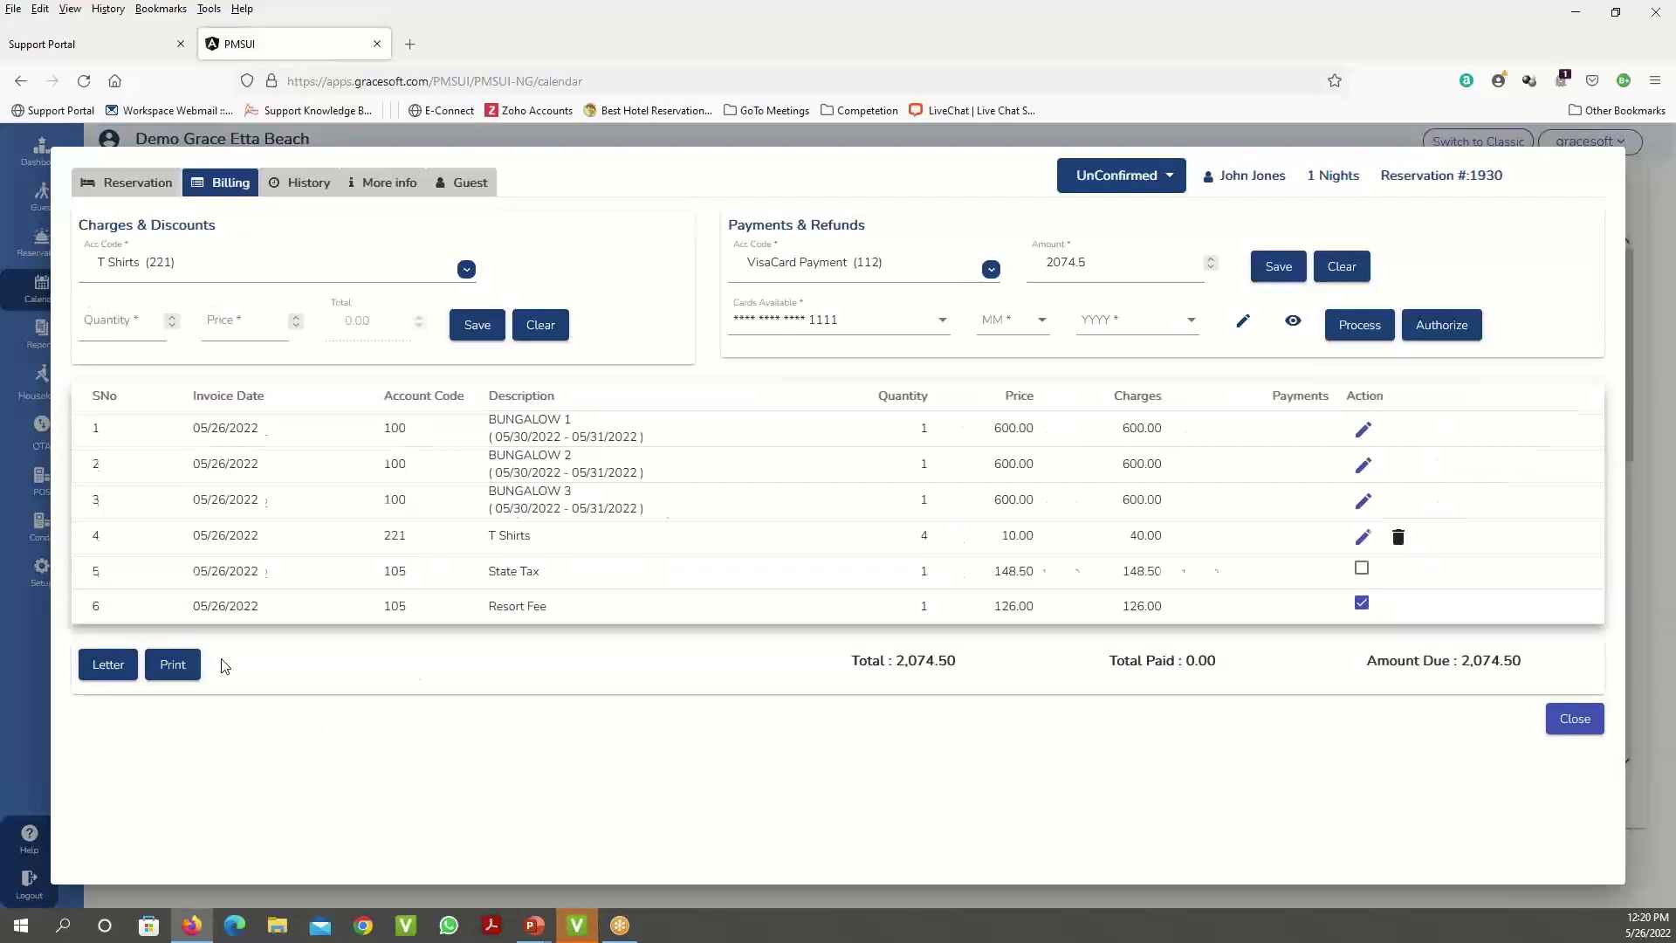
- Preview the reservation's invoice as a Reservation Invoice - Room Split
click(176, 668)
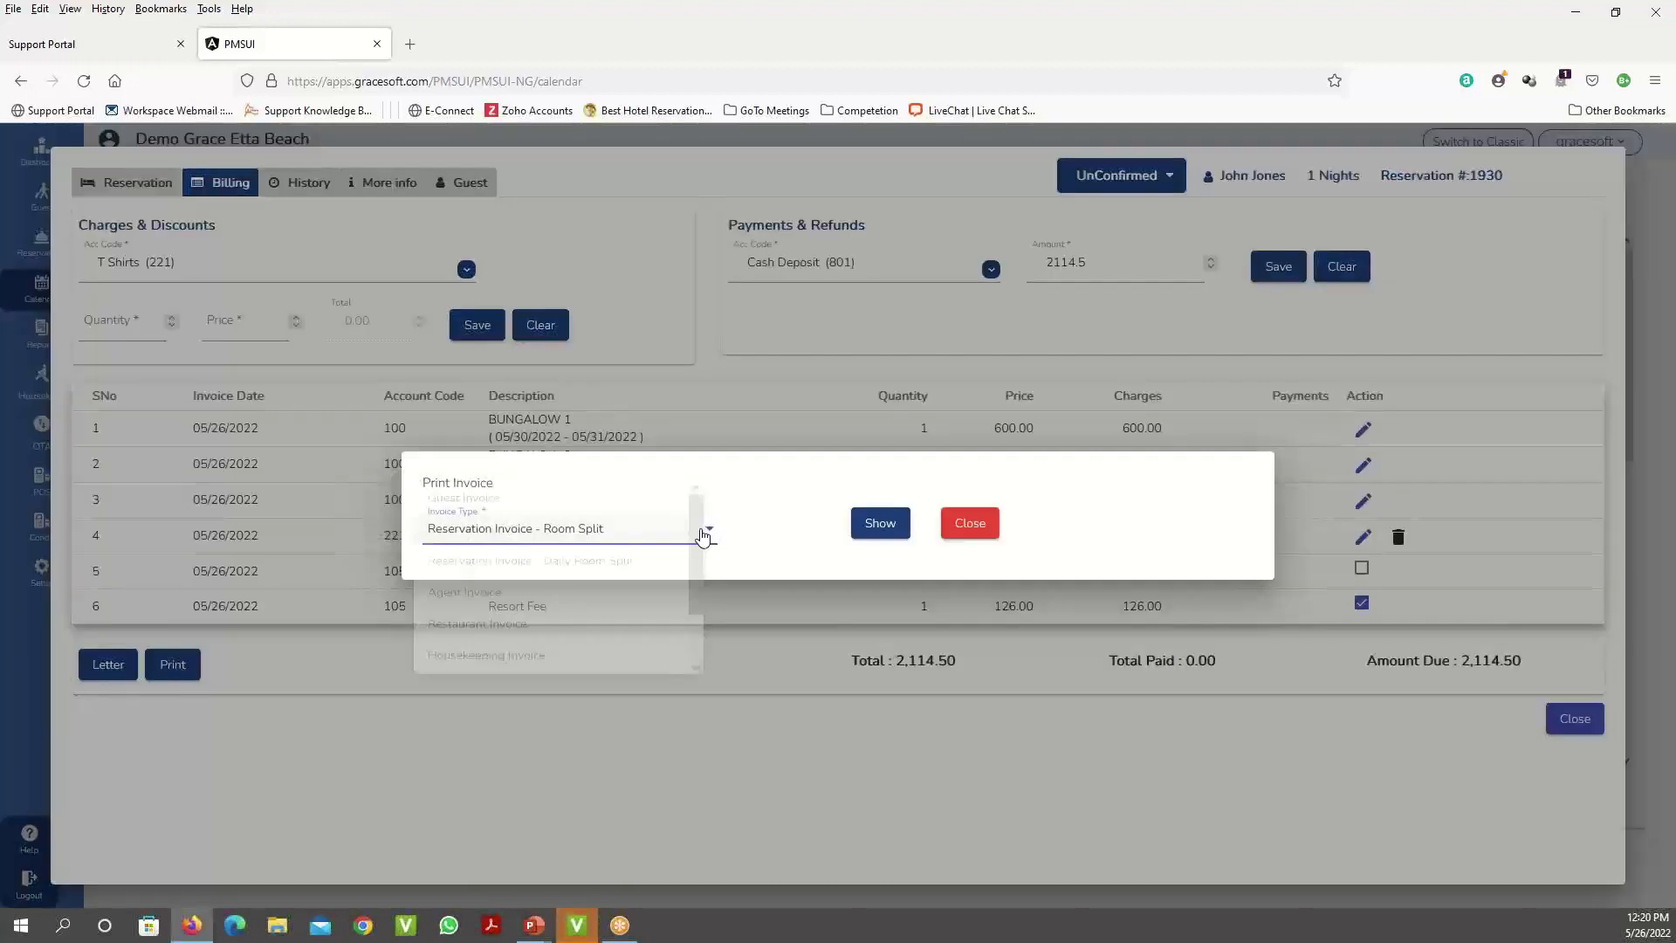
click(704, 532)
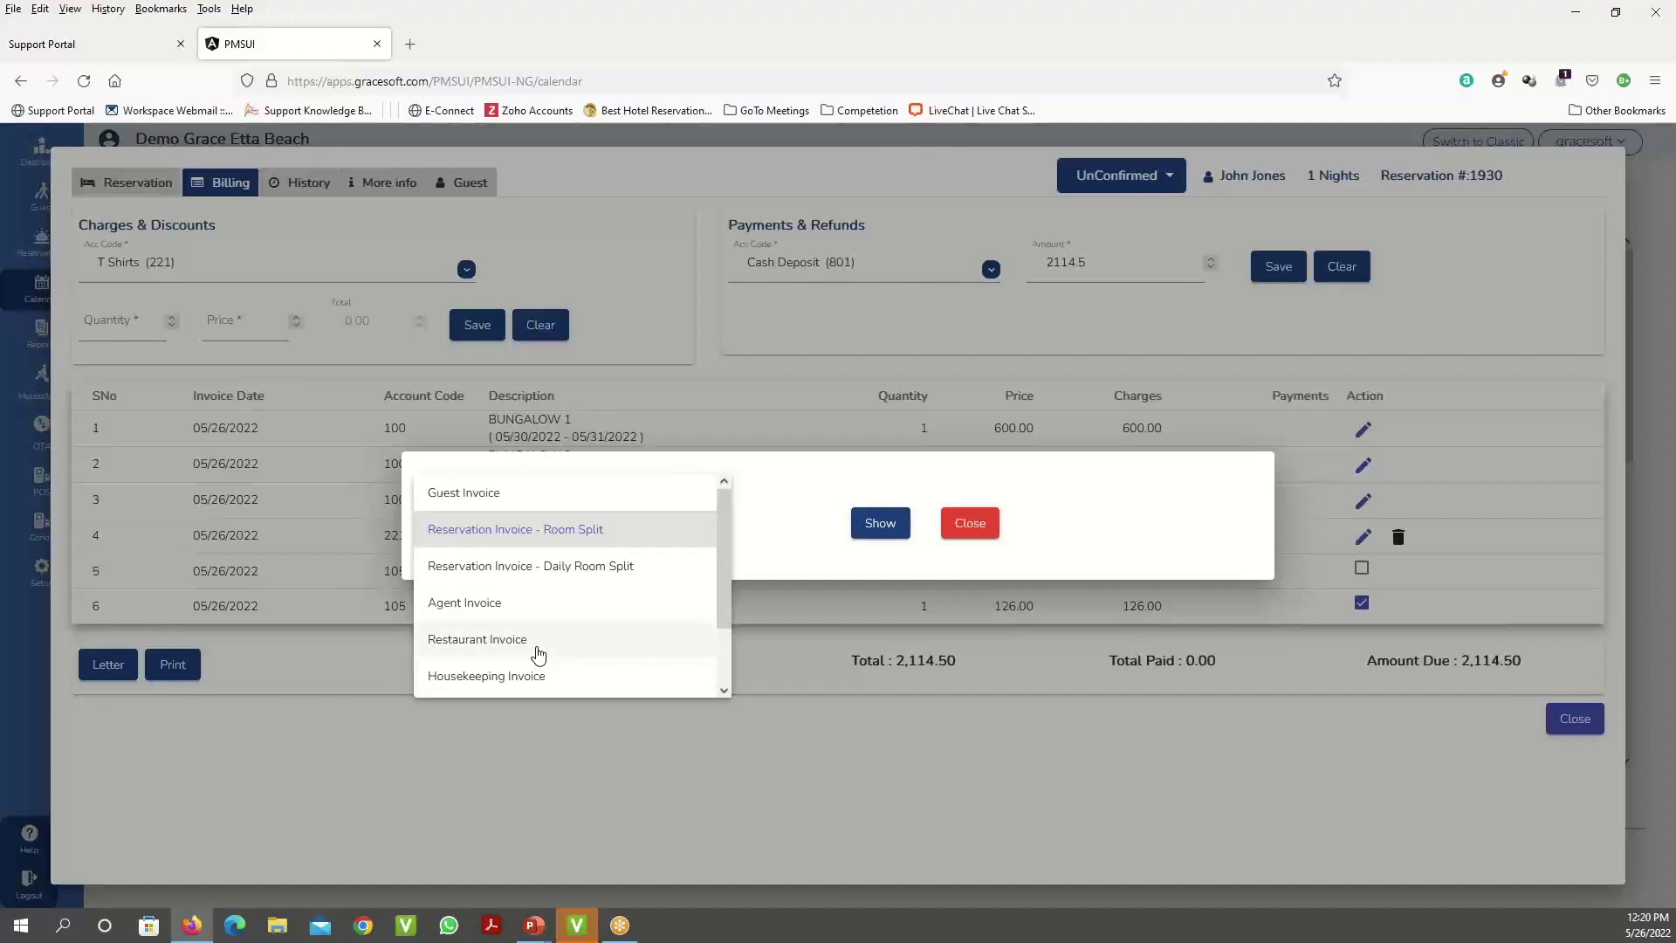
click(535, 539)
click(889, 530)
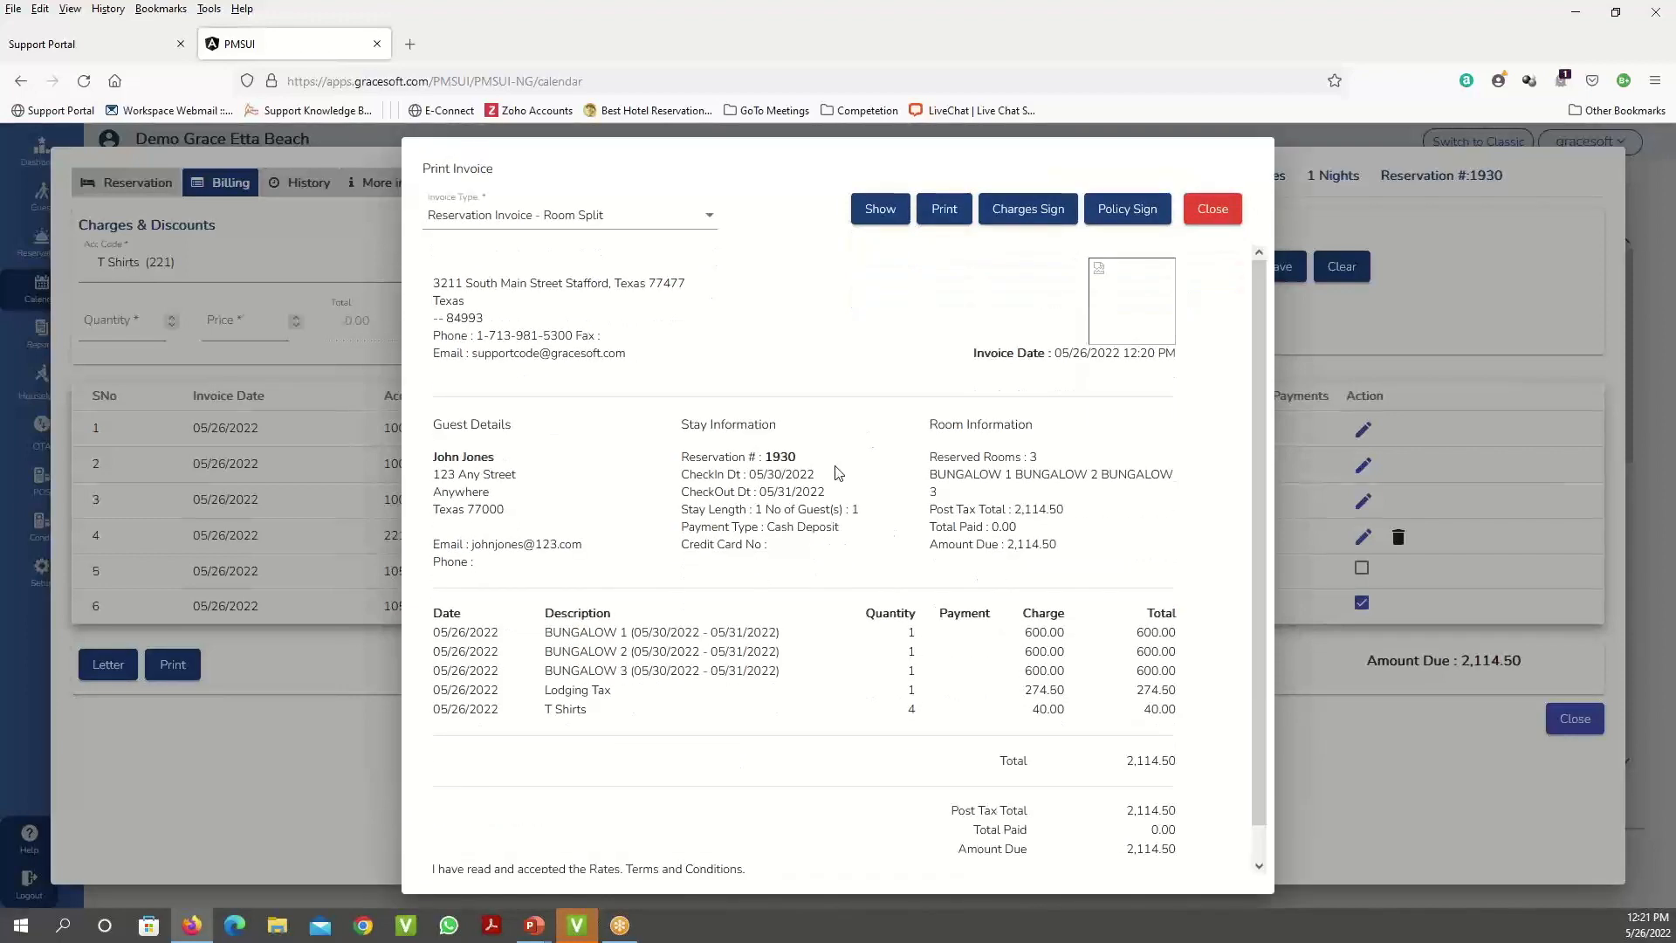
- Scroll down the Room Split invoice preview to the totals and terms lines
scroll(663, 637, down, 1)
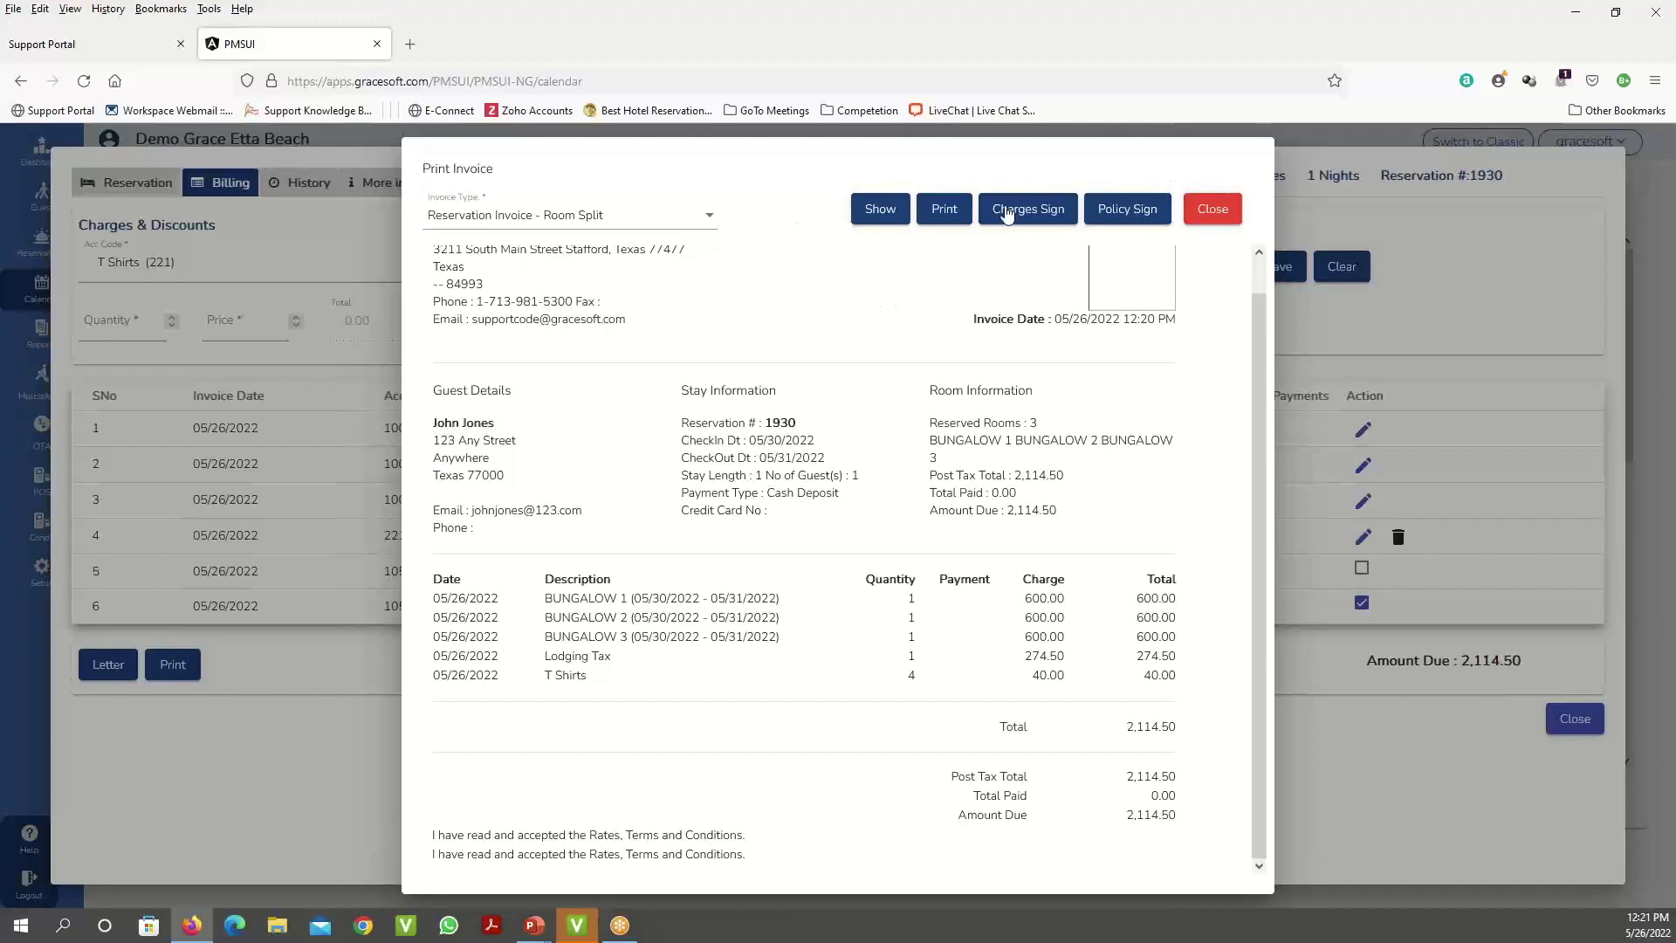
- Close the Room Split preview and preview the invoice as a Guest Invoice instead
click(1203, 213)
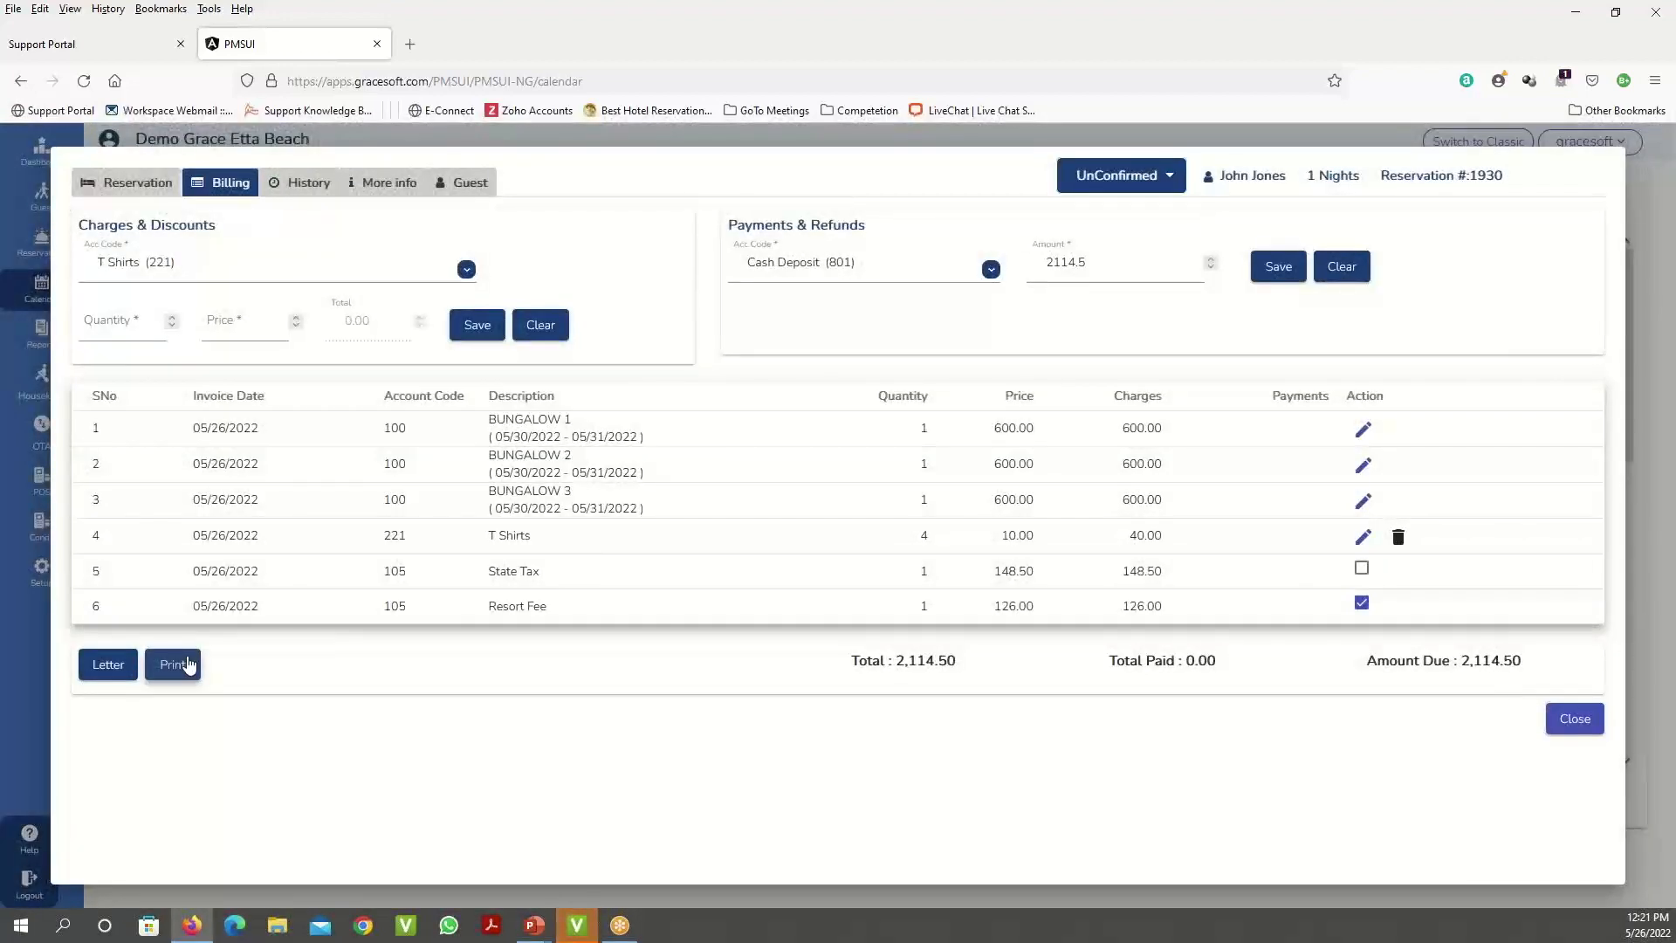
click(188, 666)
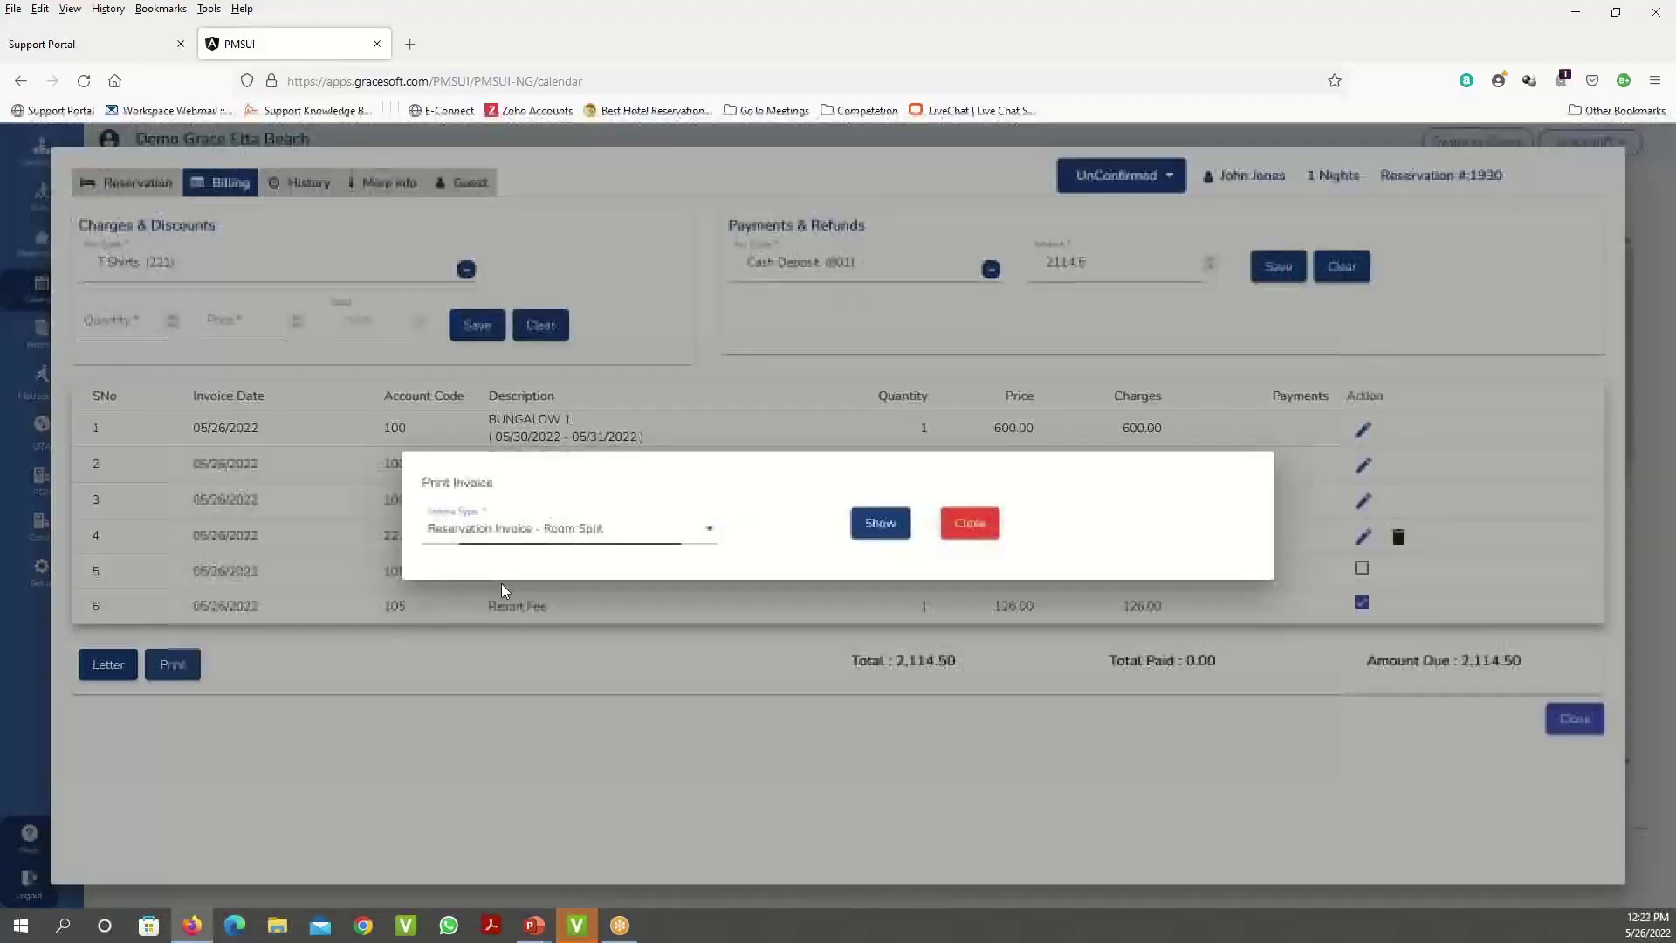
click(510, 529)
click(521, 494)
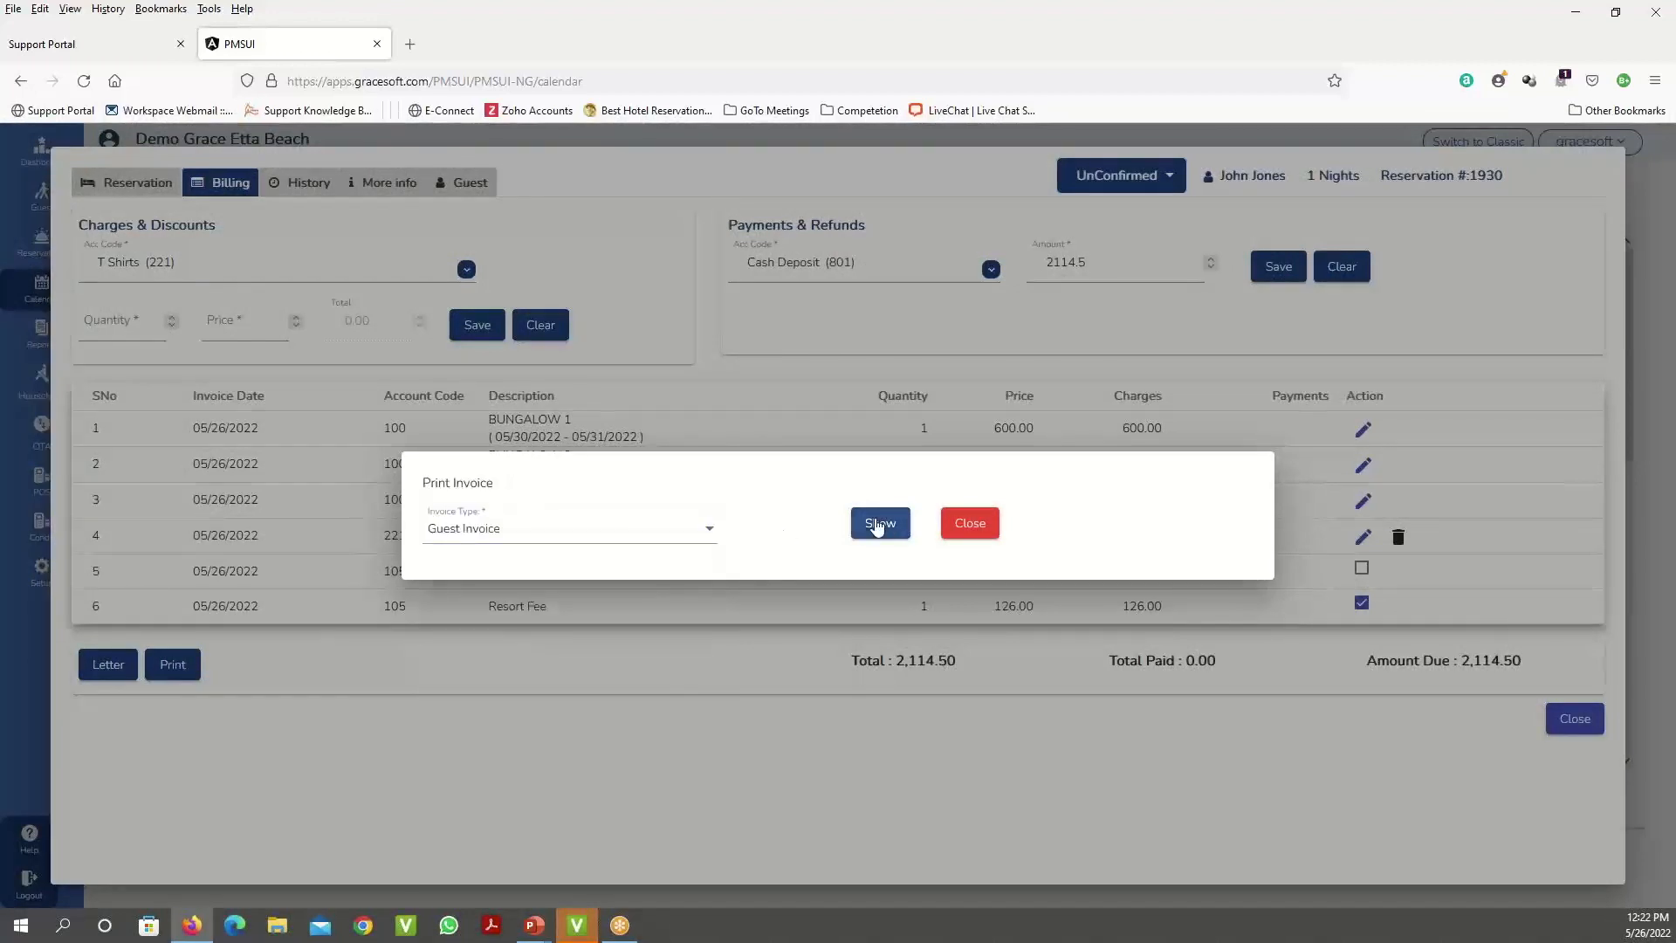
click(877, 524)
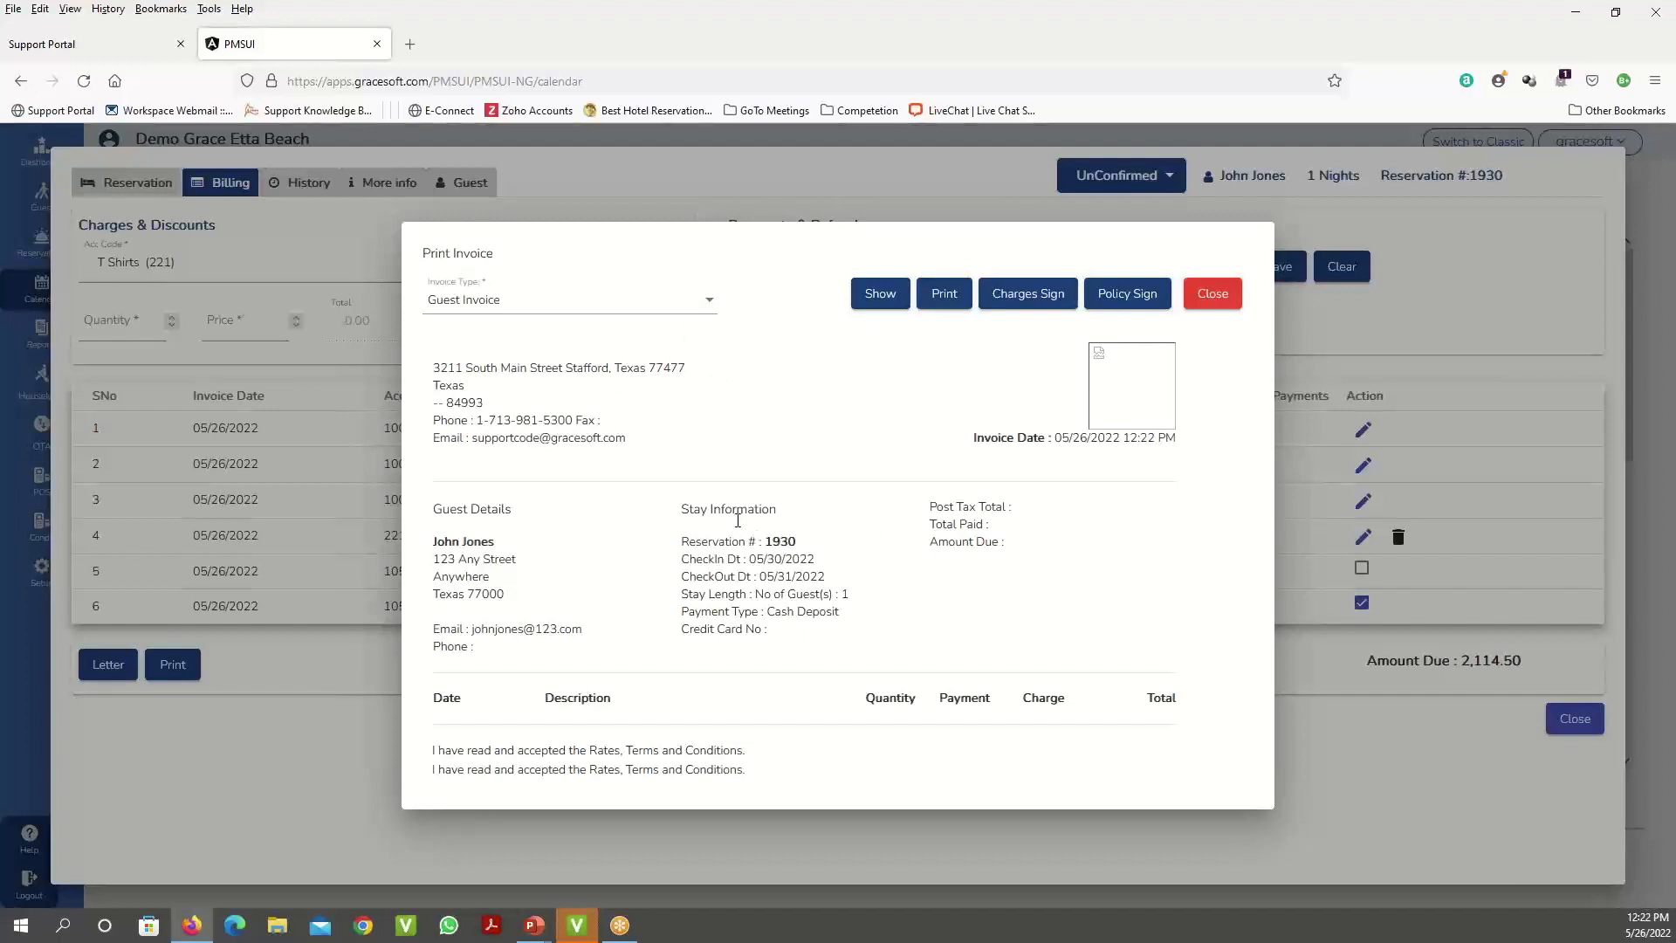
- Keep Guest Invoice as the invoice type and close the invoice preview
click(705, 313)
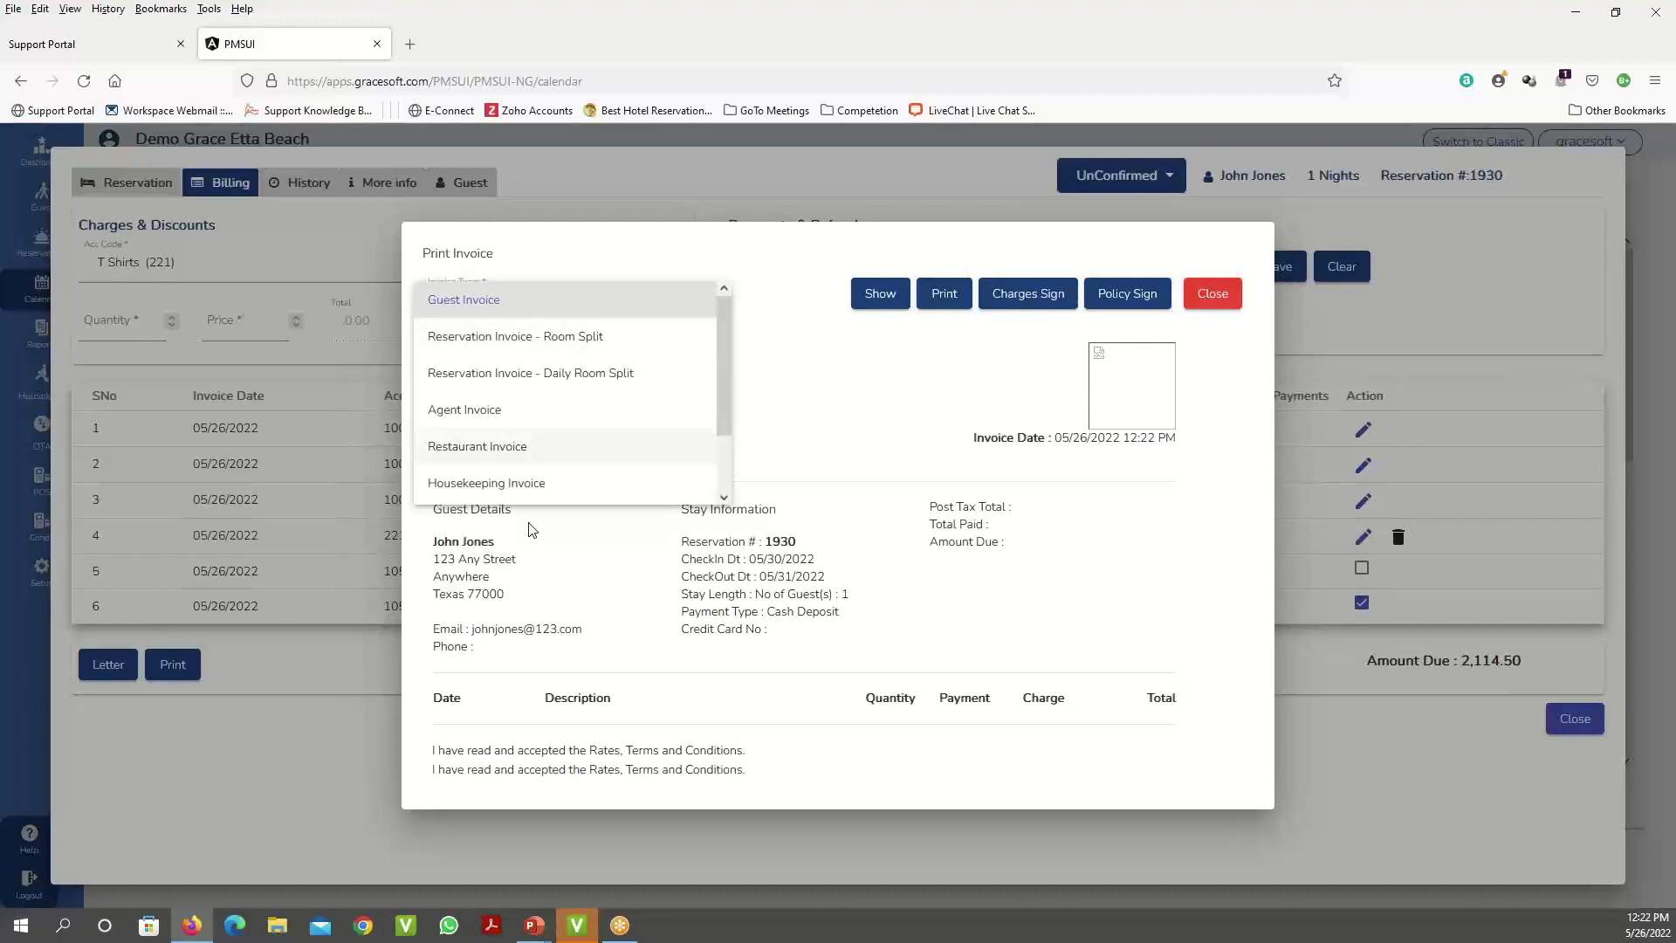
click(677, 549)
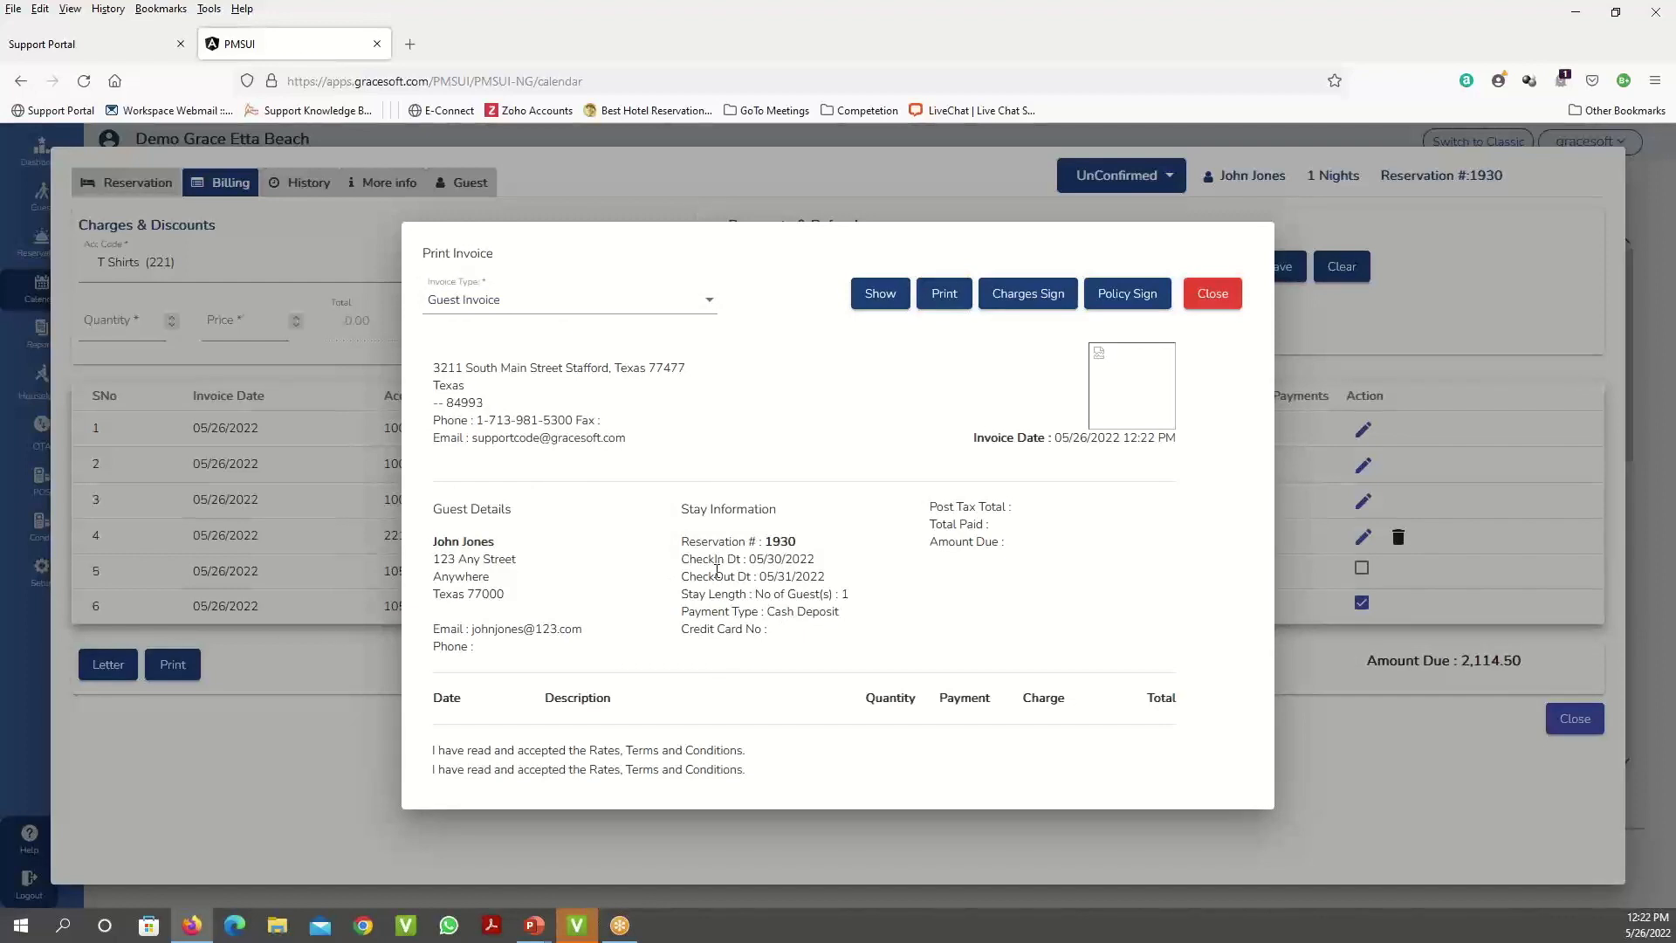
click(1220, 298)
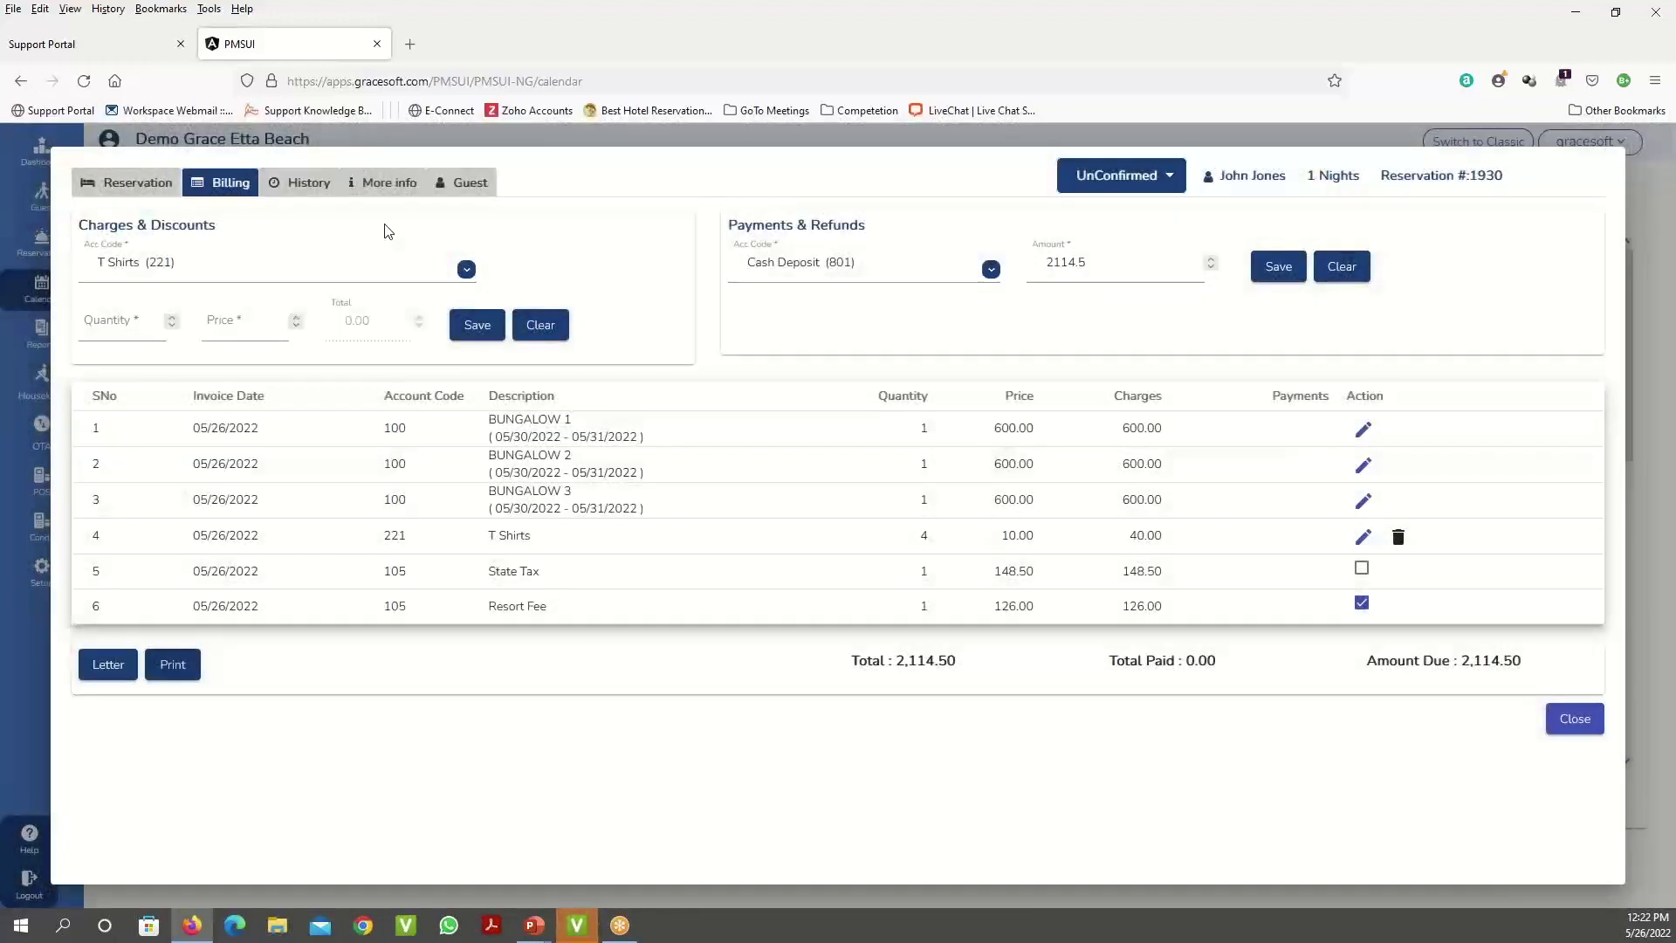
- Check reservation #1930's change history, then move to its More info section
click(322, 191)
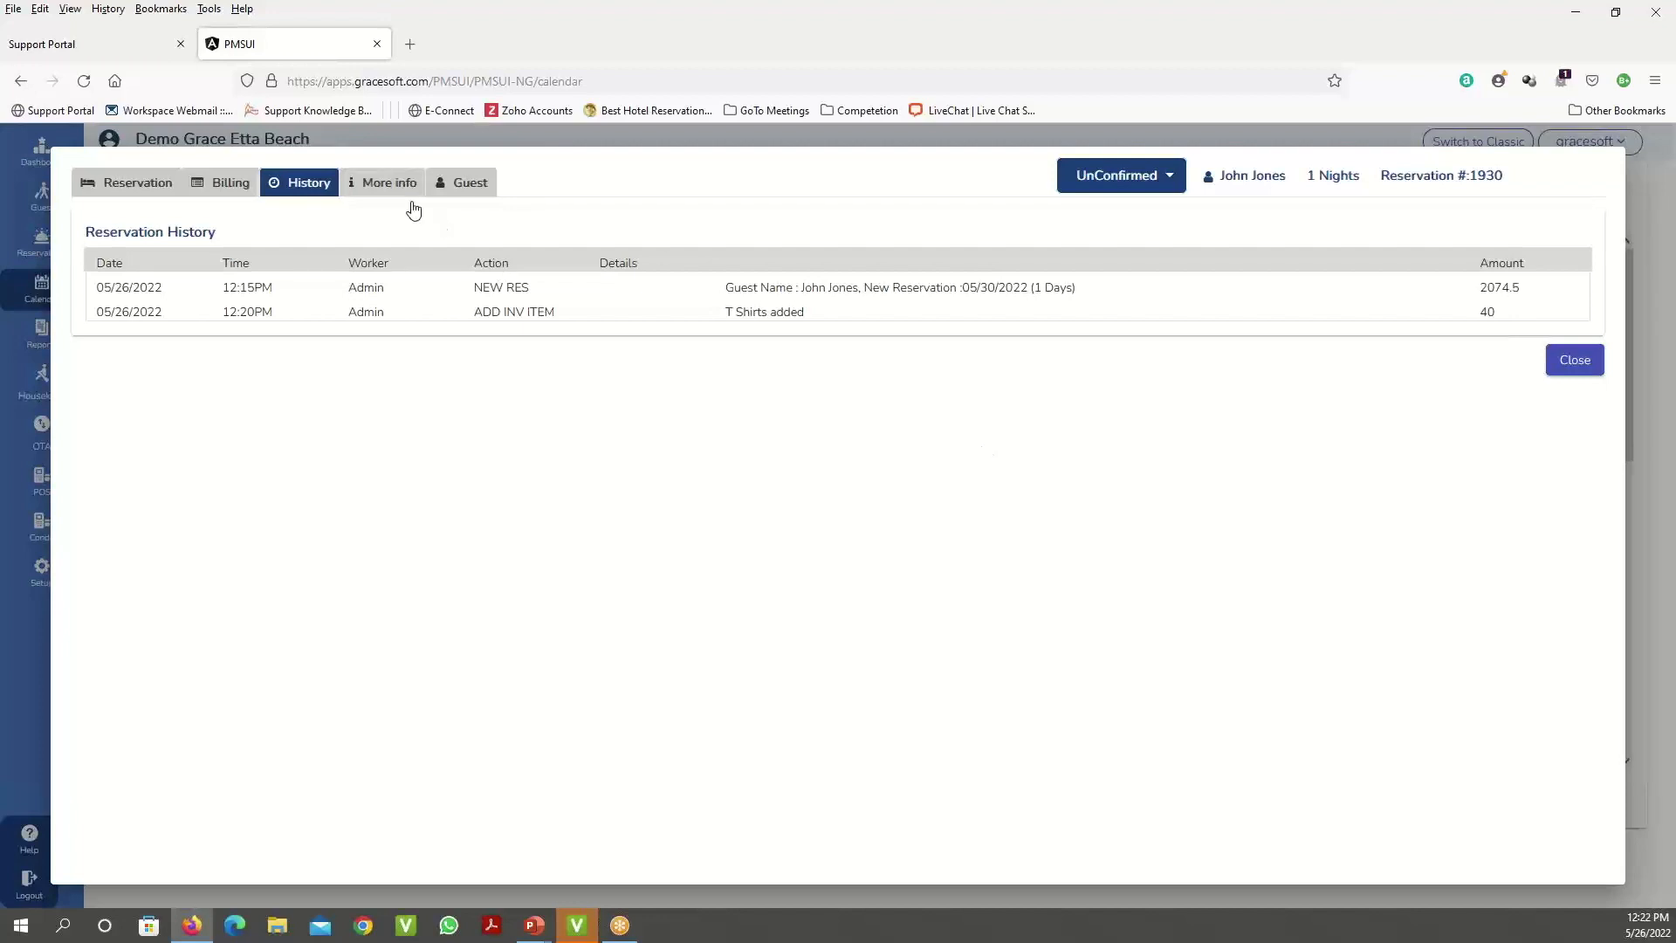
click(384, 190)
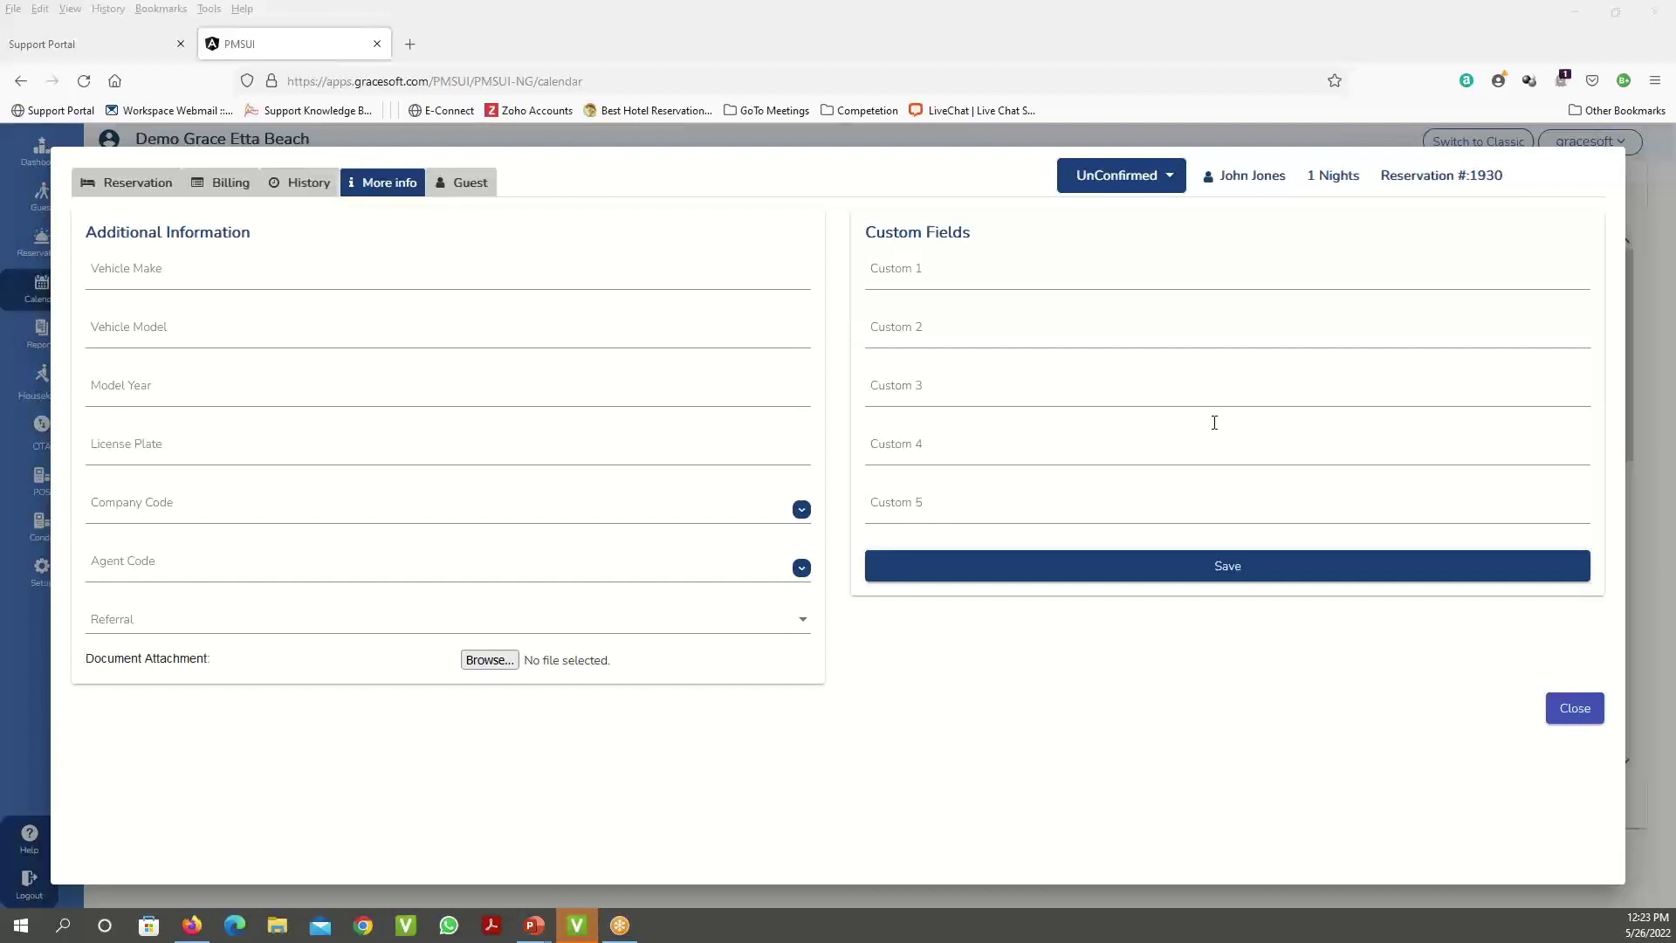
- Go from More info to the guest's details for reservation #1930
click(477, 190)
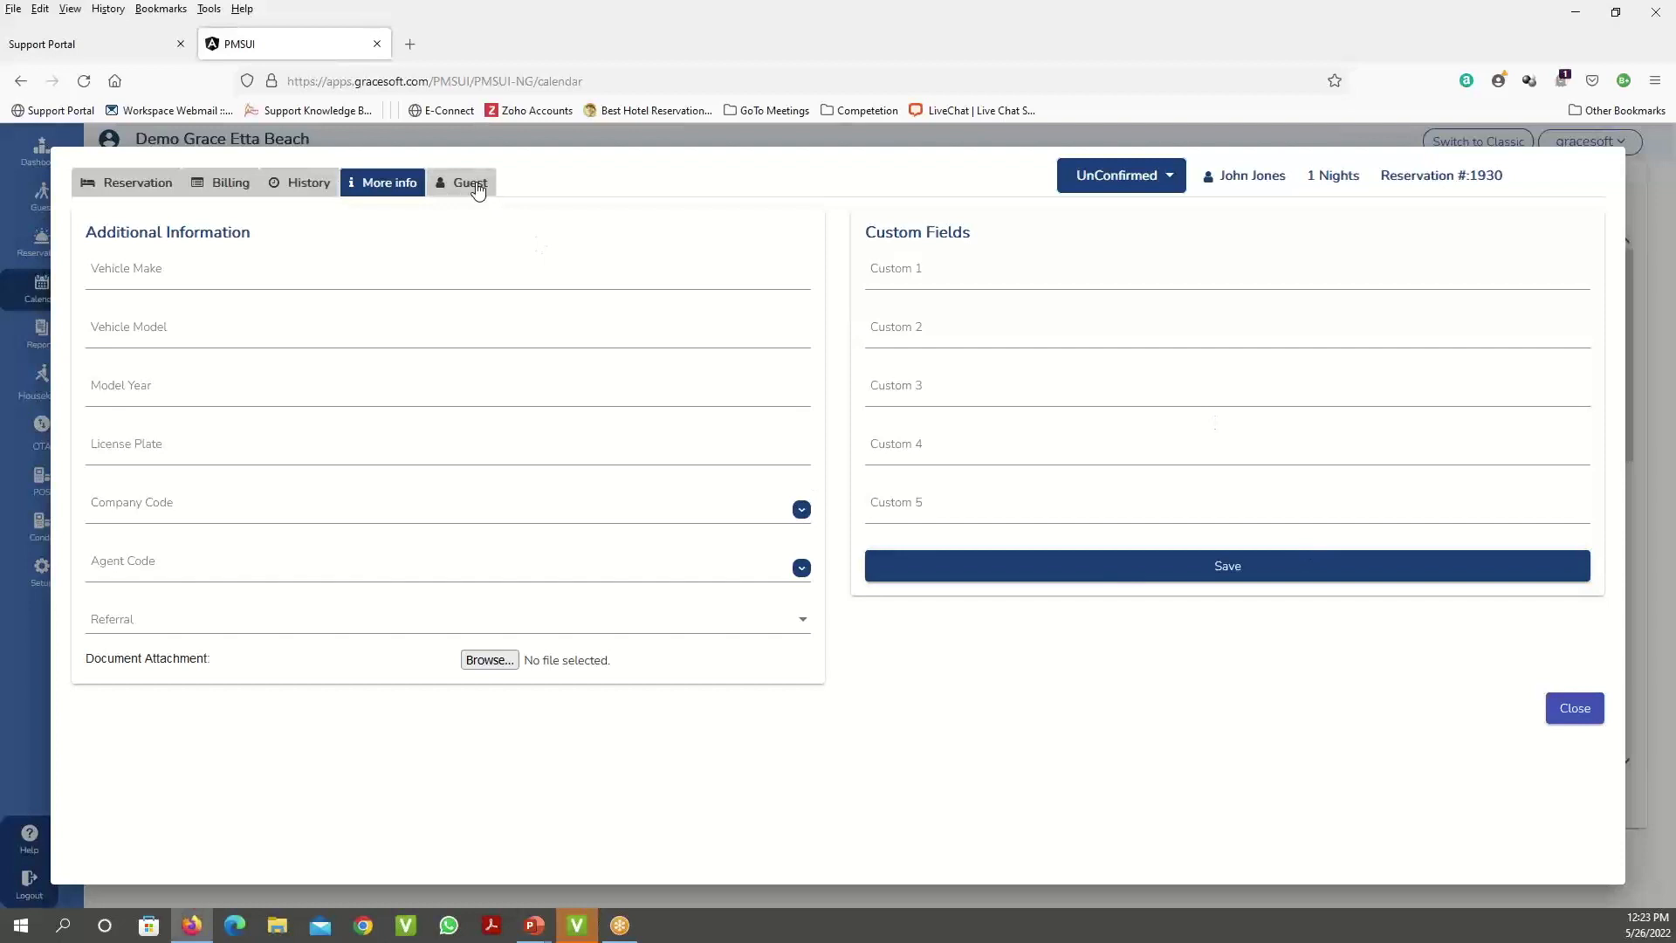
- Open the guest's record, expanding personal information and billing address, then reach the Special notes
click(476, 190)
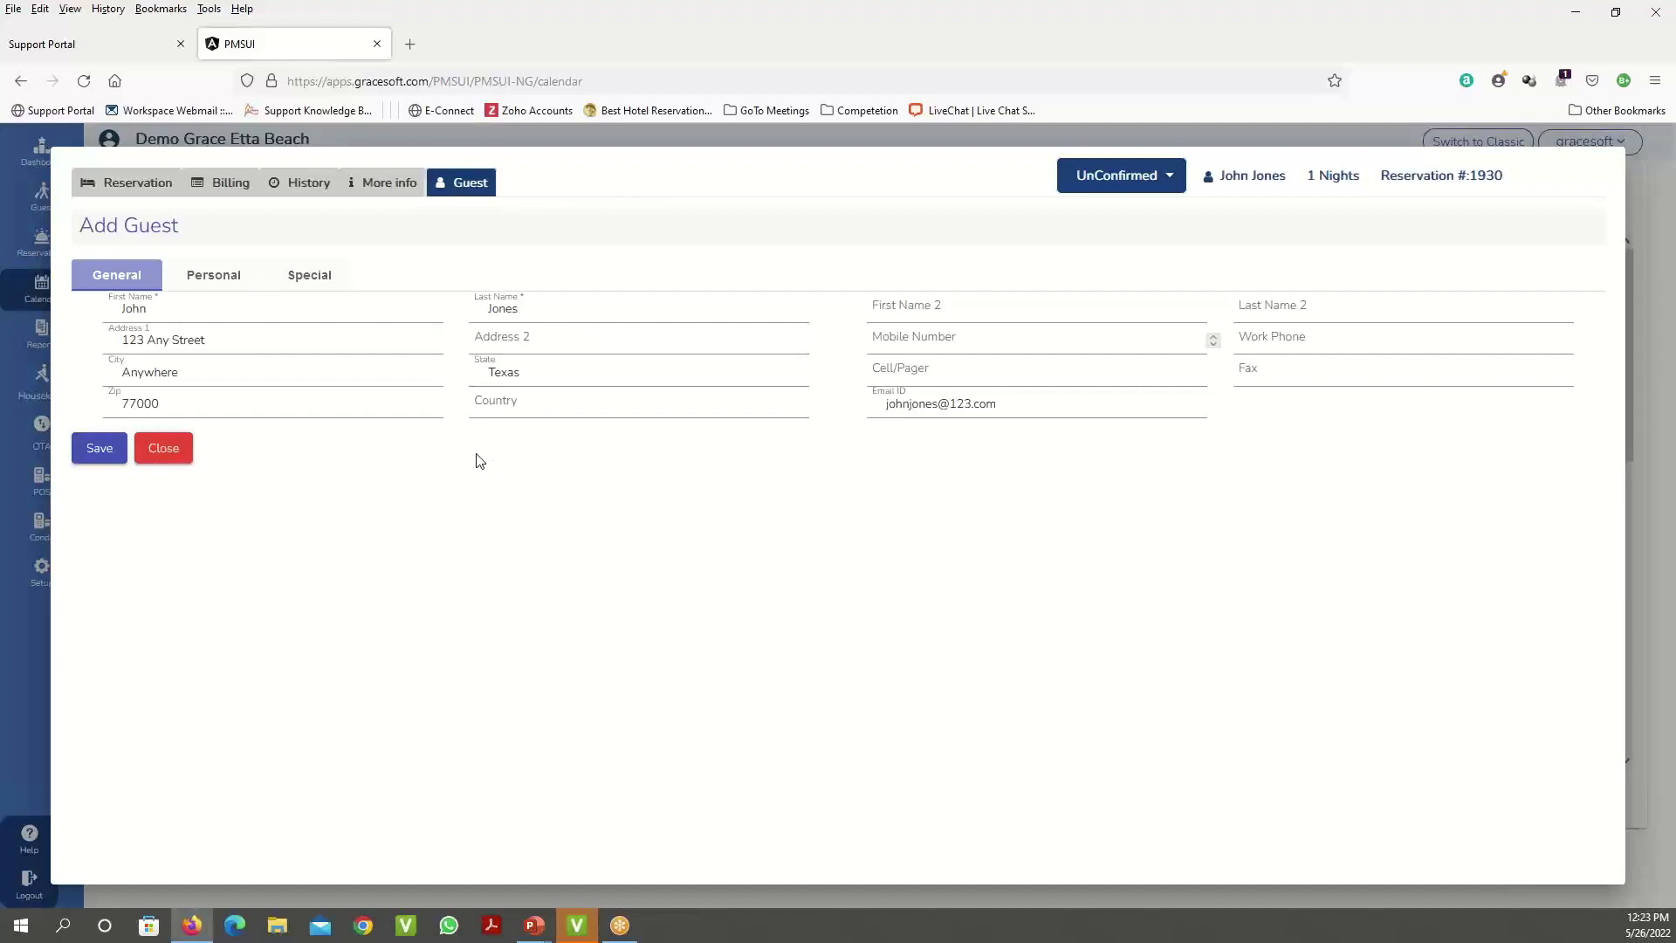
click(214, 275)
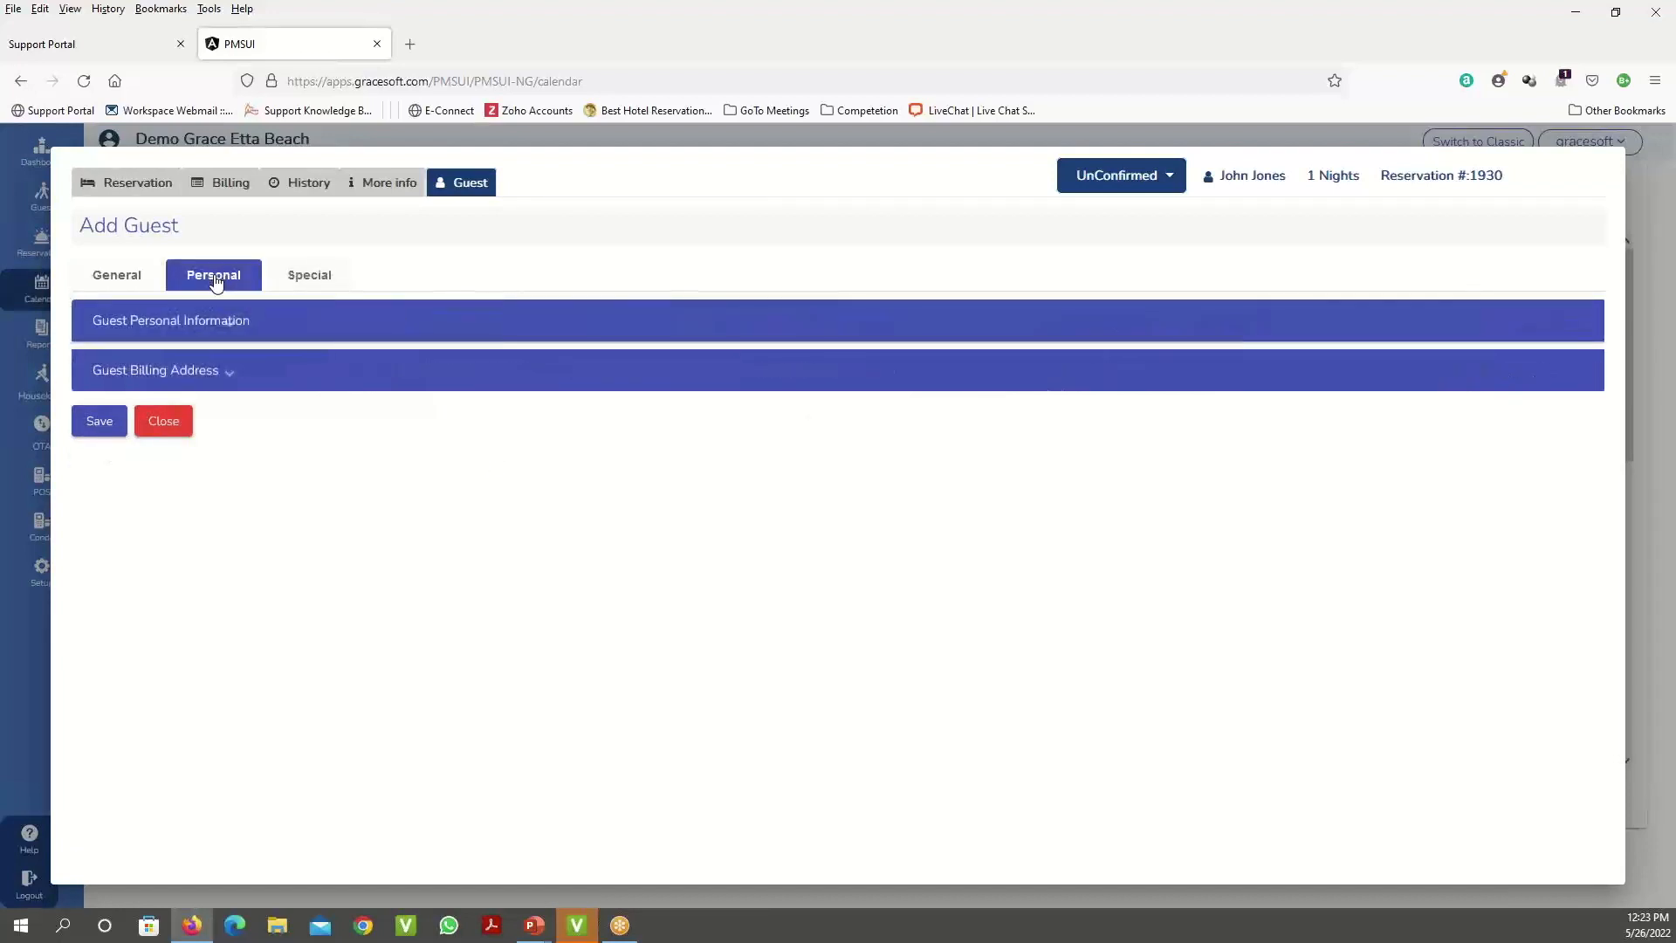
click(232, 337)
click(247, 602)
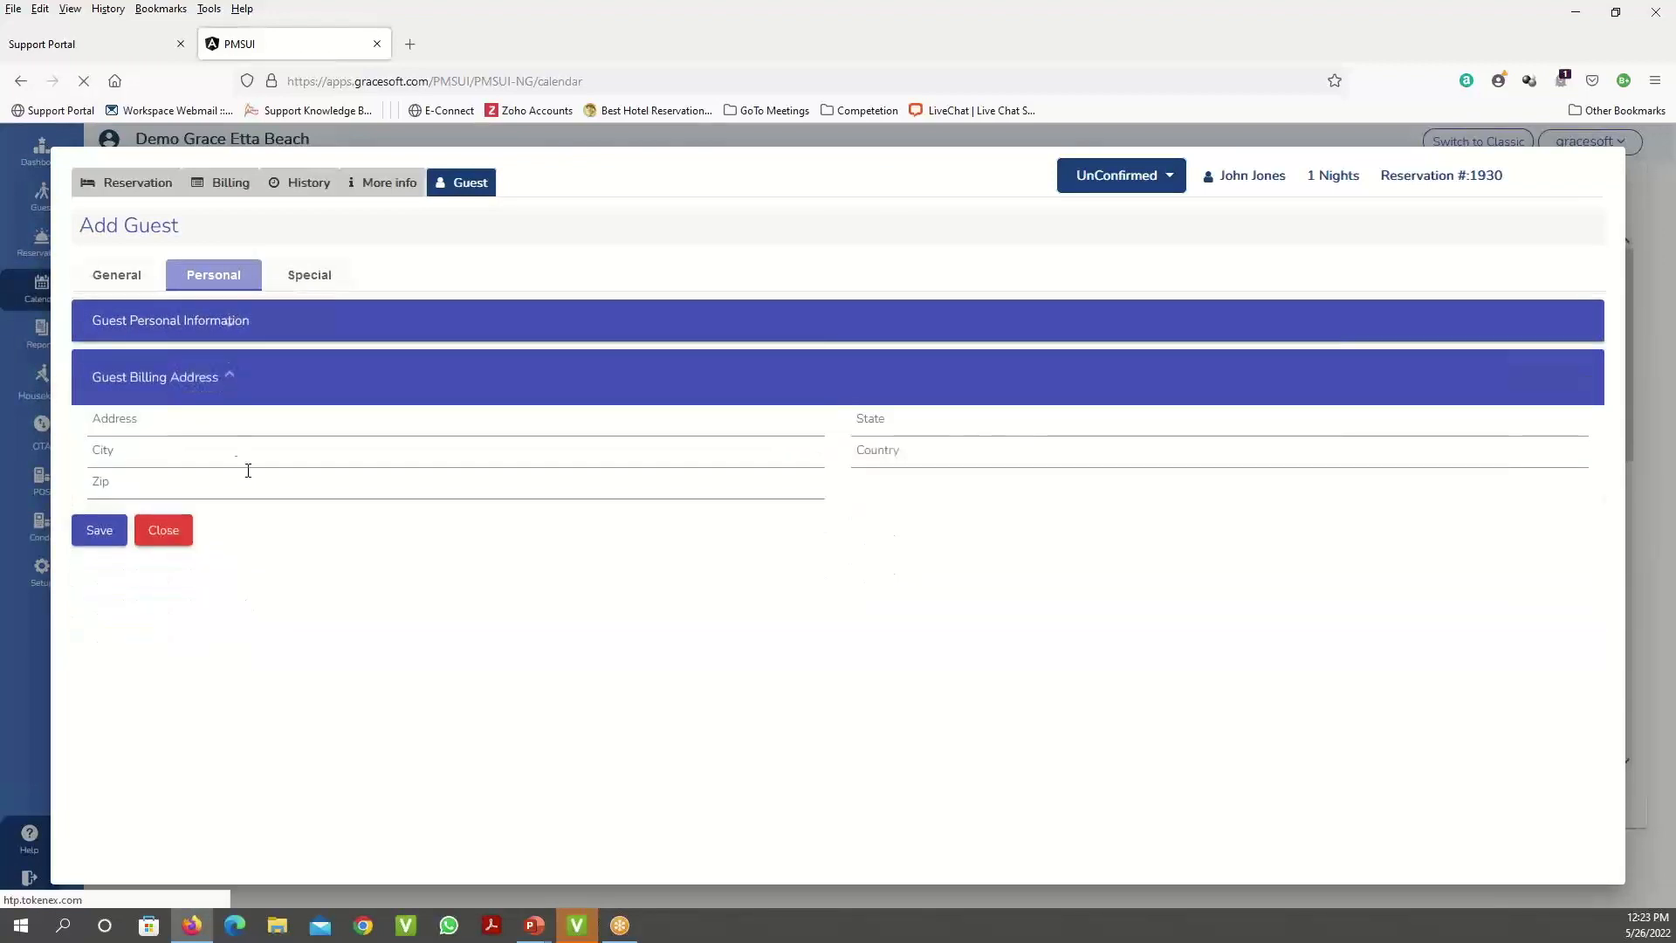
click(312, 275)
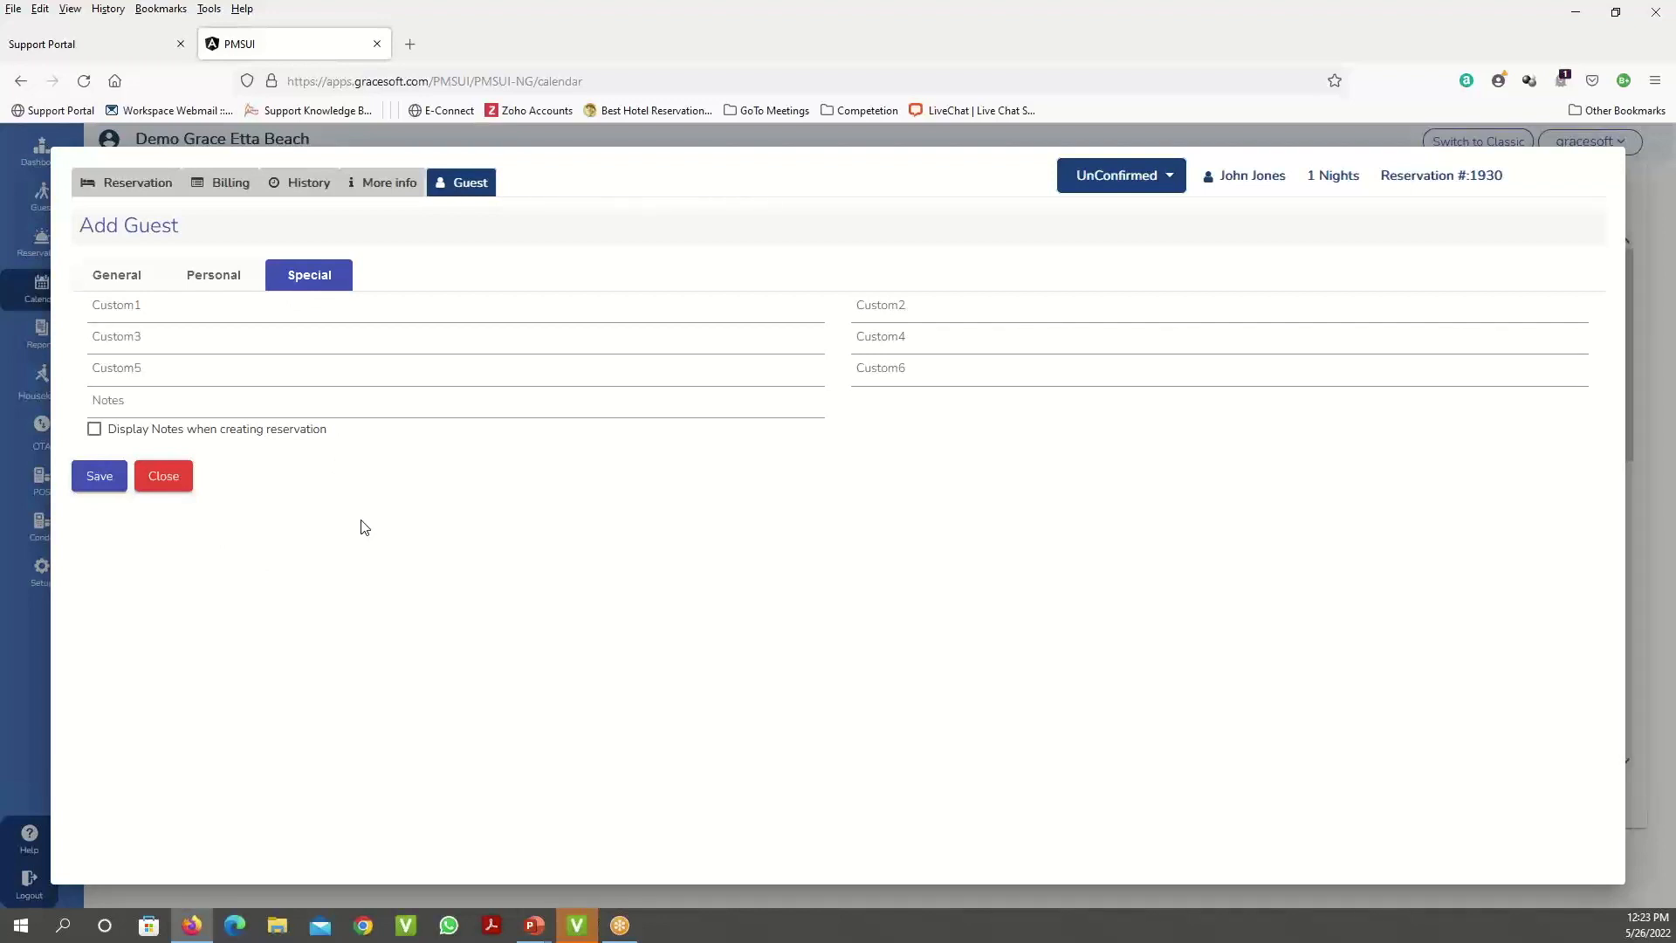
- Save the note 'DO NOT RENT' with Display Notes when creating reservation ticked
click(94, 429)
click(157, 405)
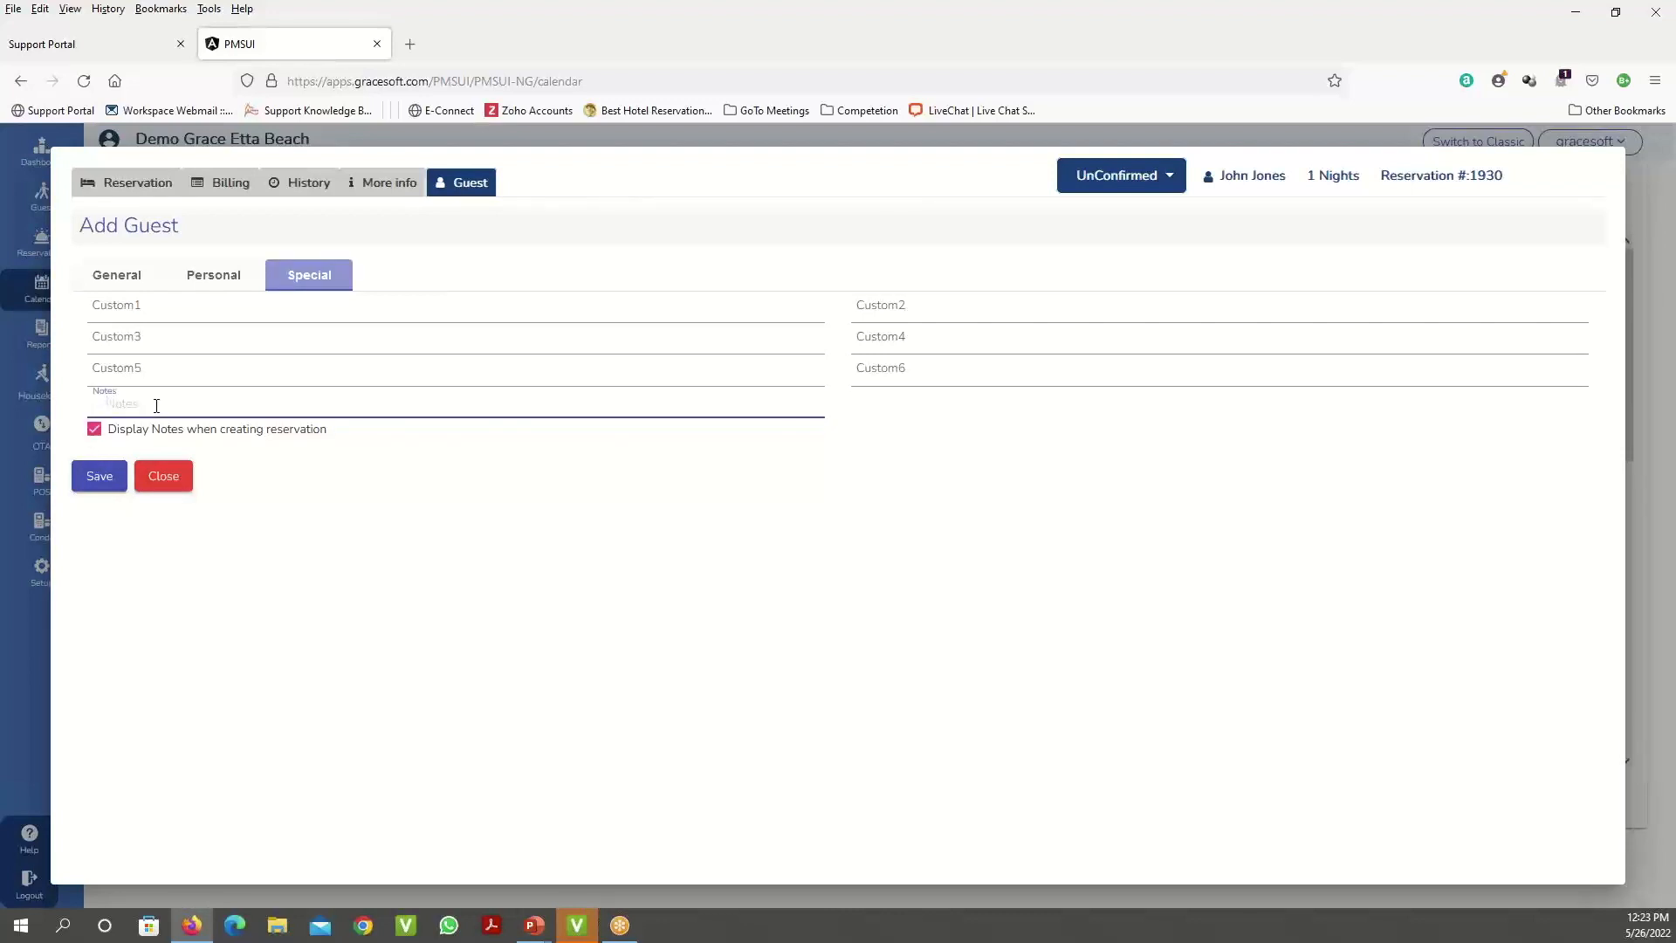
text(DO NOT RENT)
click(108, 477)
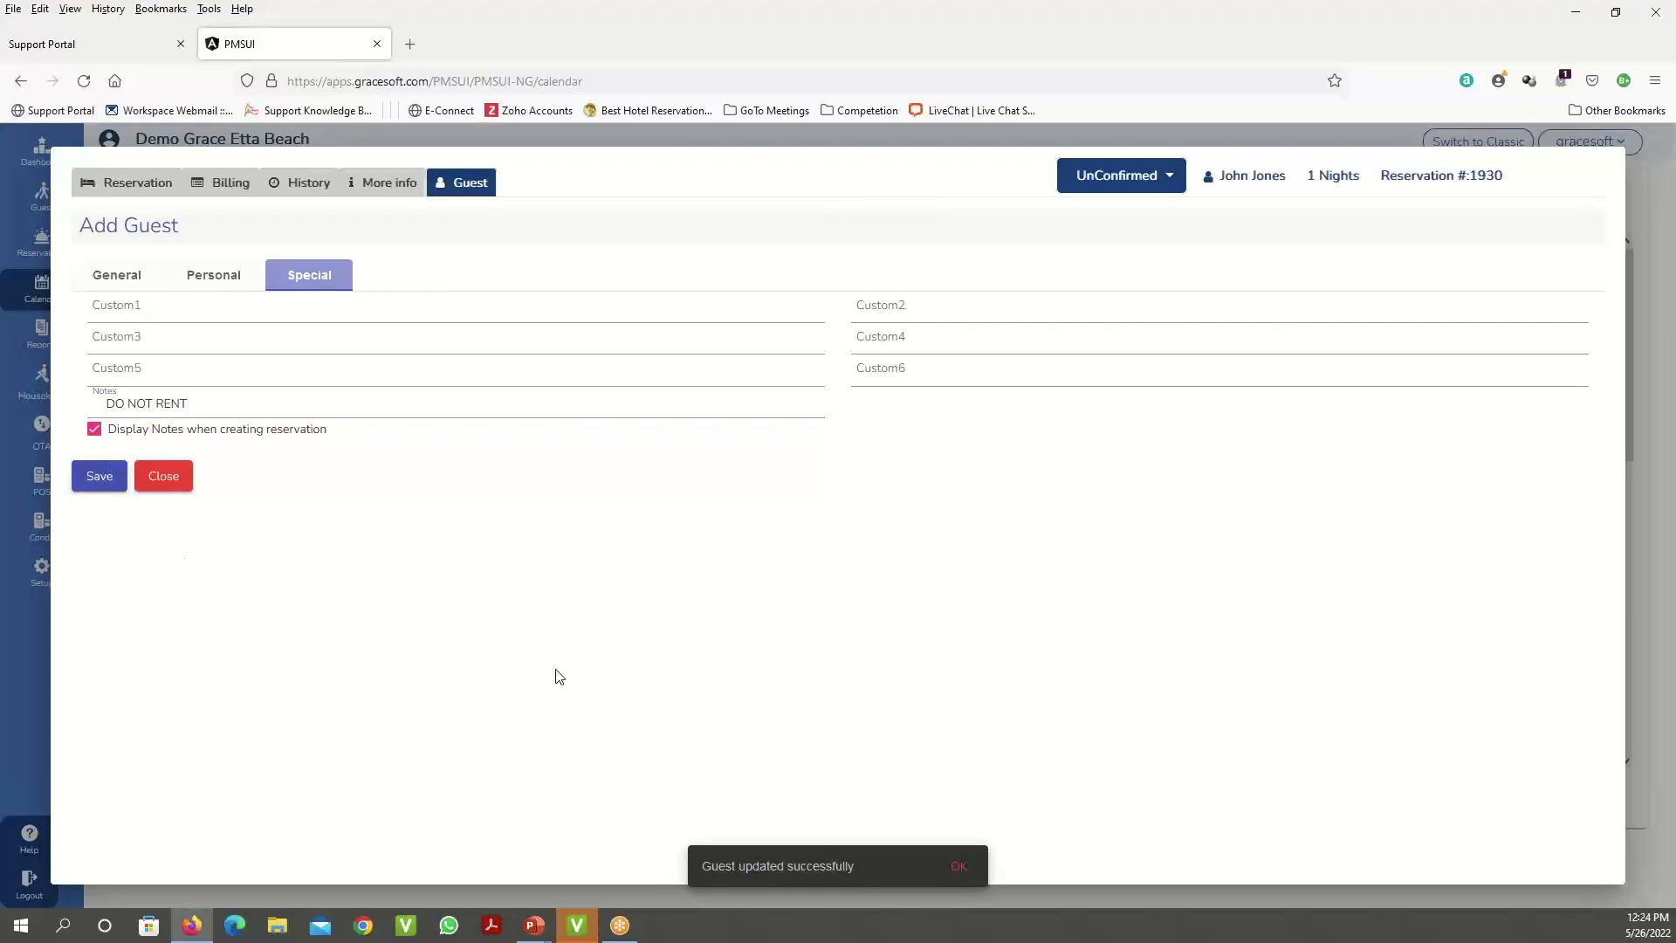
click(952, 865)
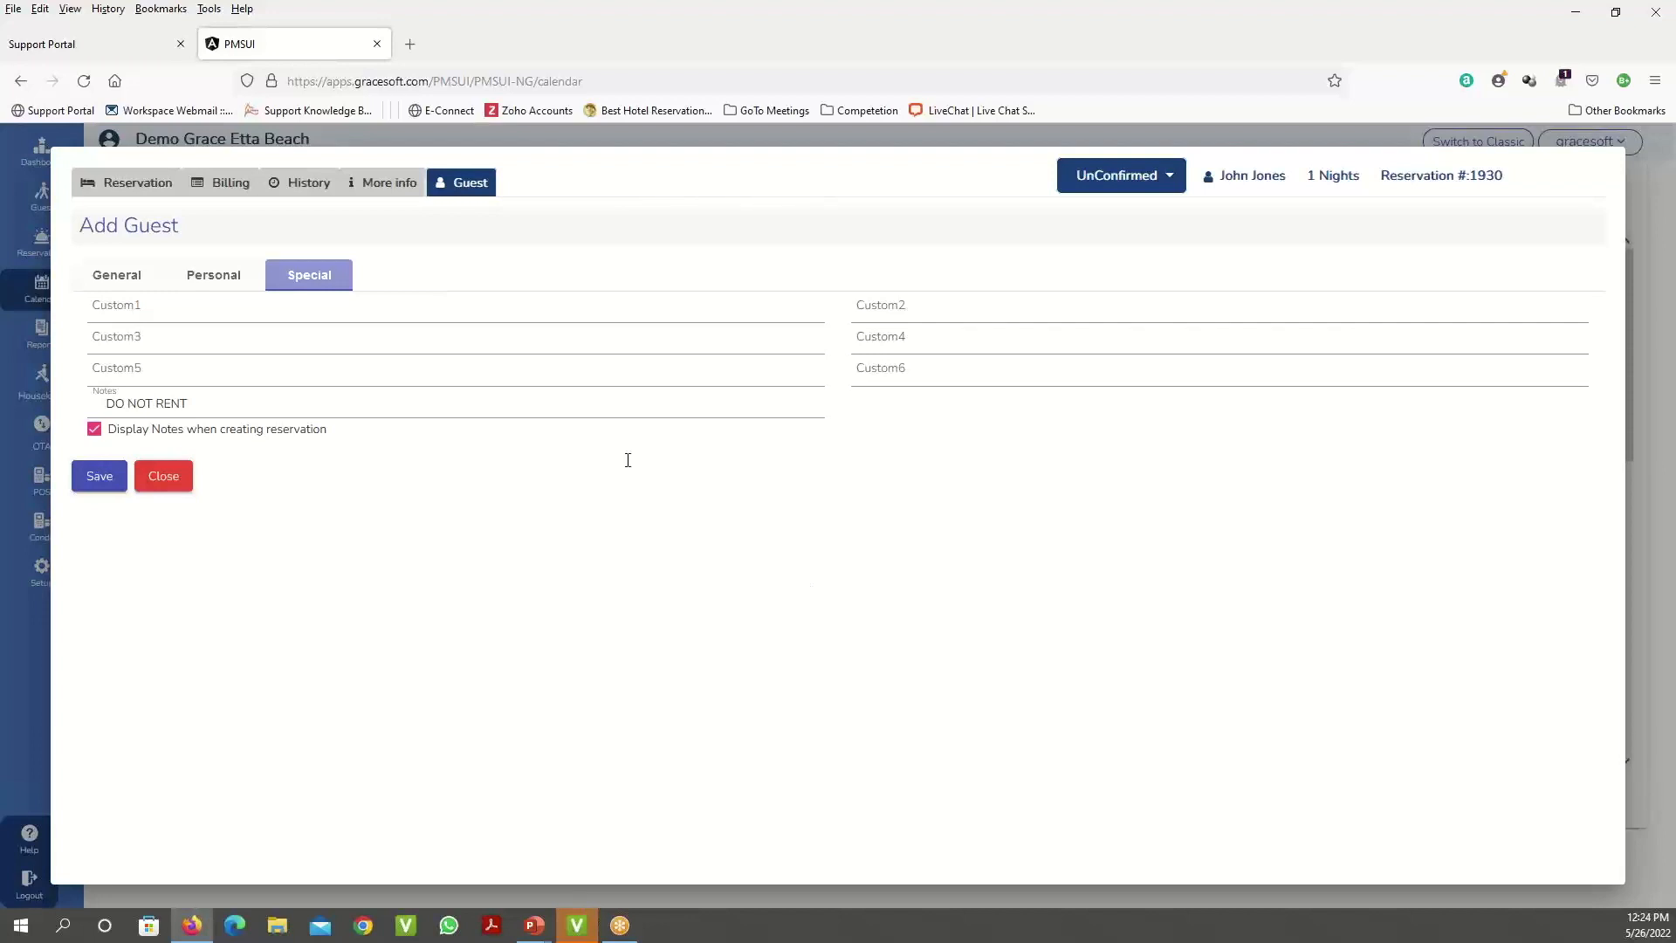
- Save reservation #1930 and pick the Confirmation Letter template
click(134, 185)
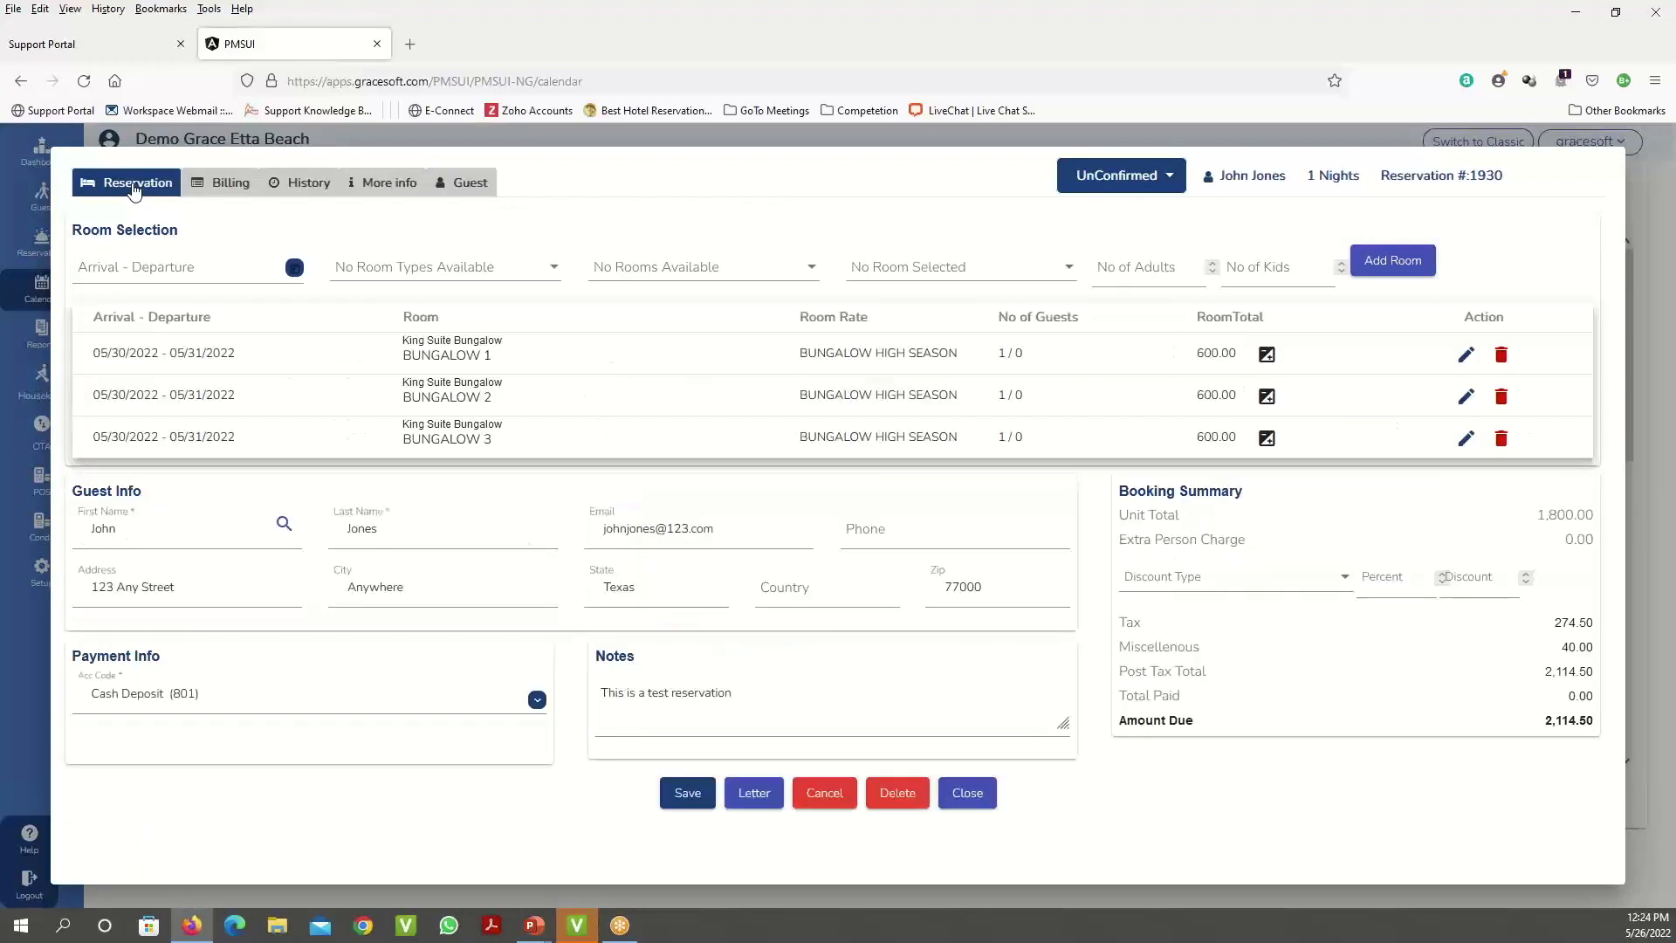
click(696, 805)
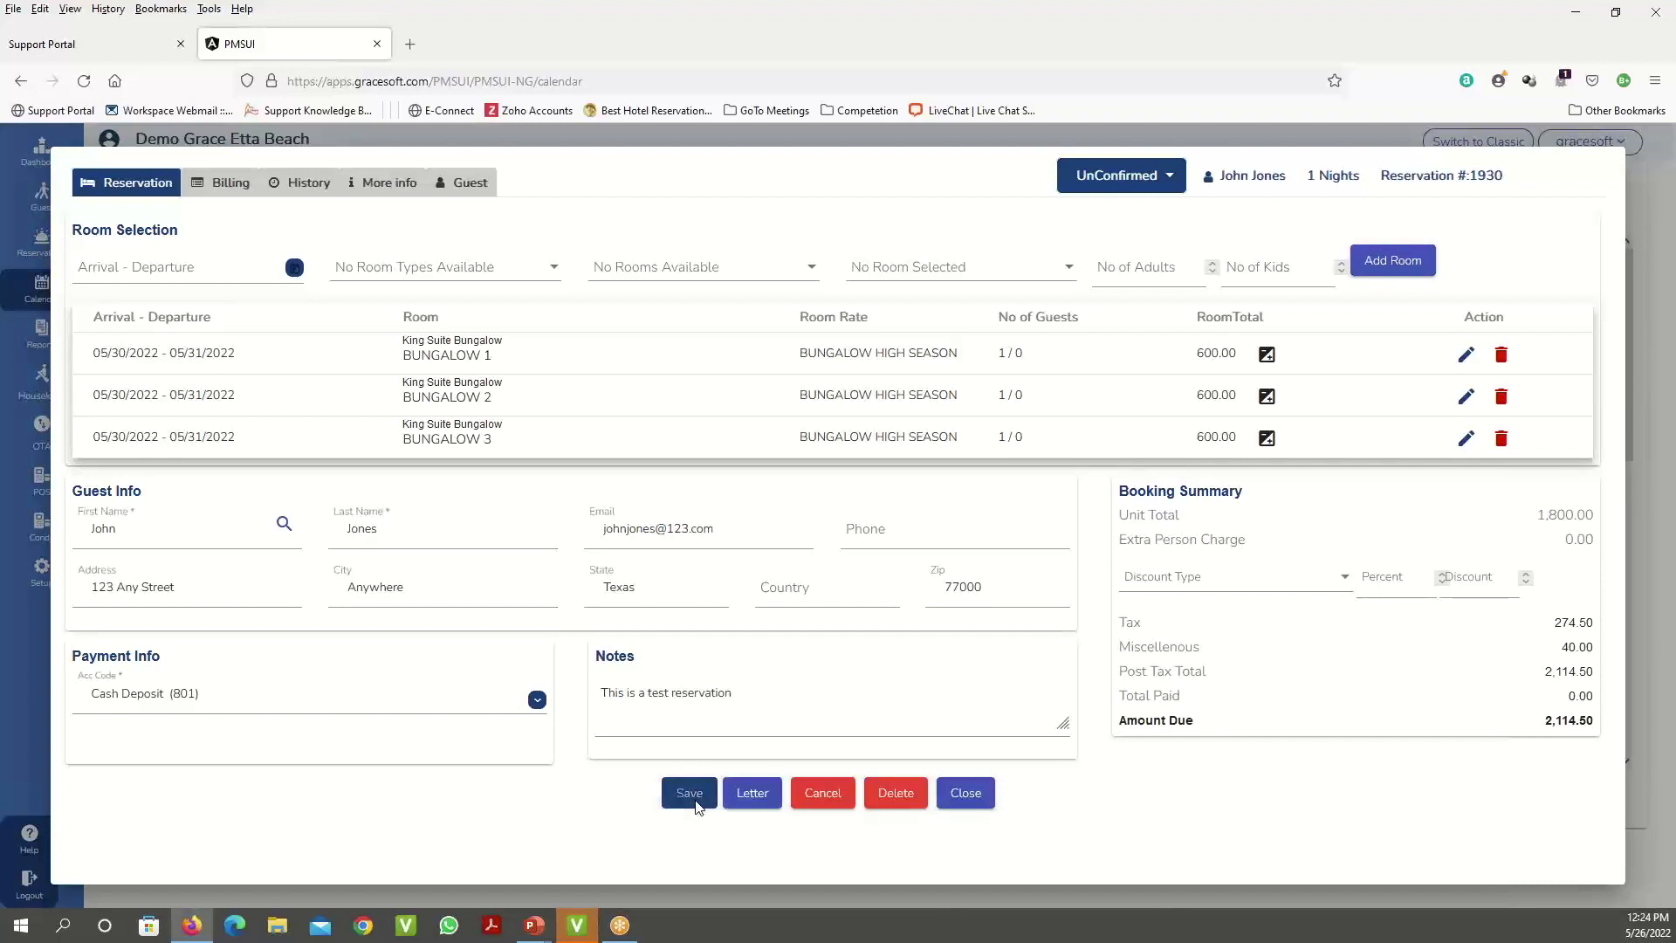
click(761, 798)
click(860, 511)
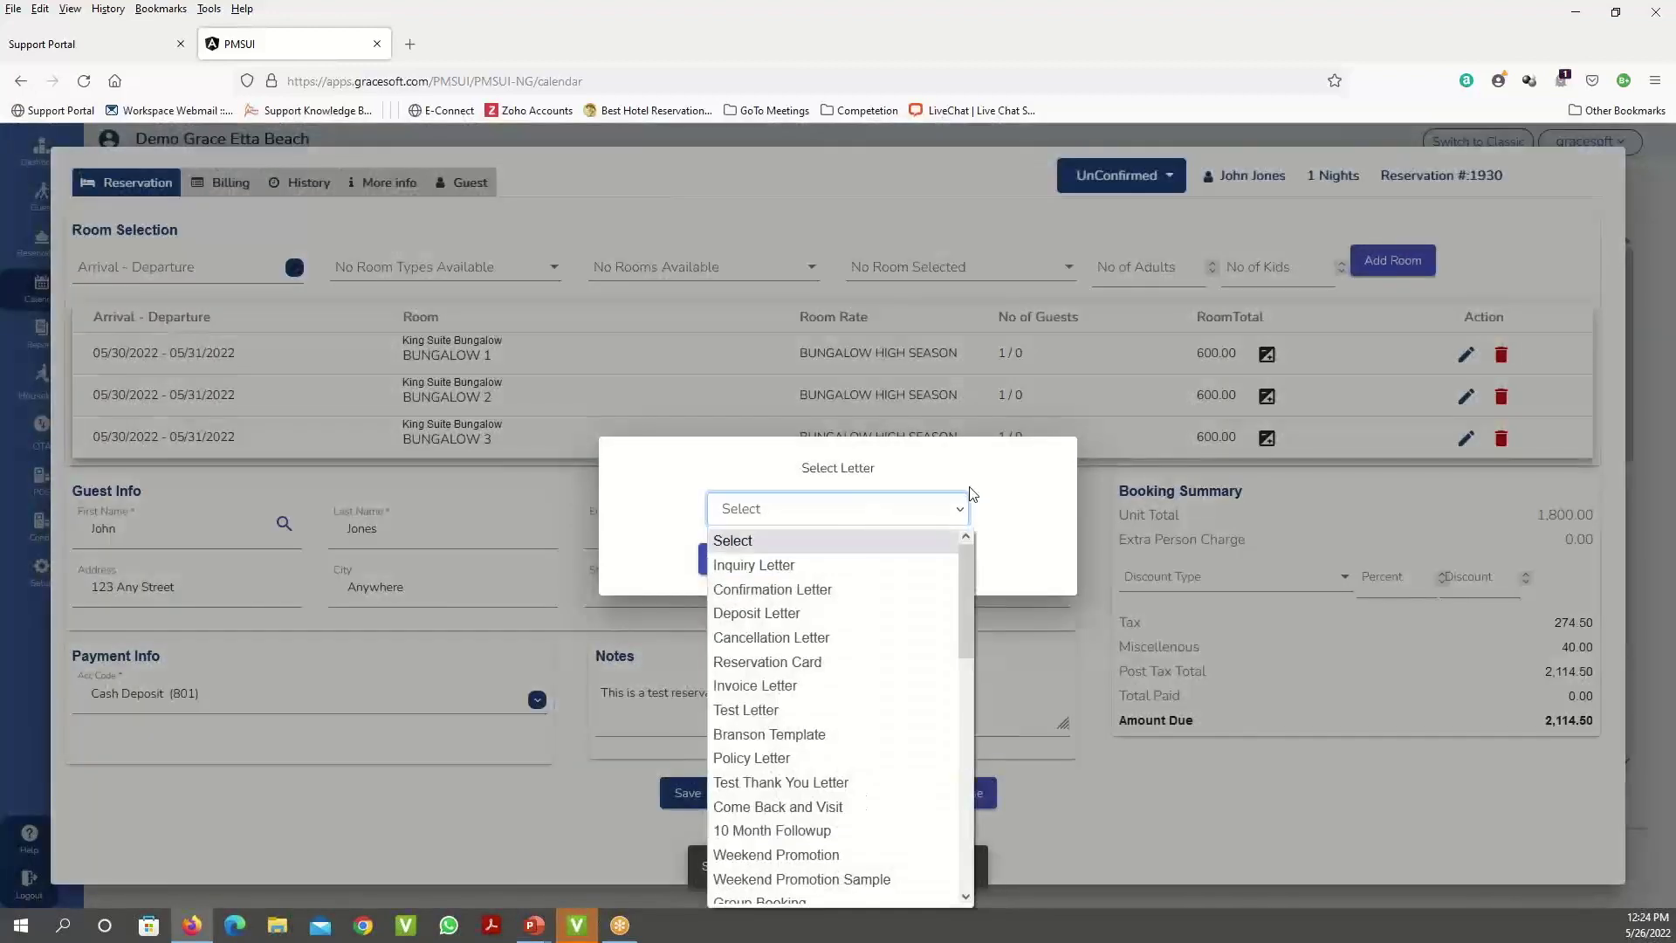
click(824, 590)
- Email the confirmation letter to a new recipient address and close the letter dialog
click(761, 563)
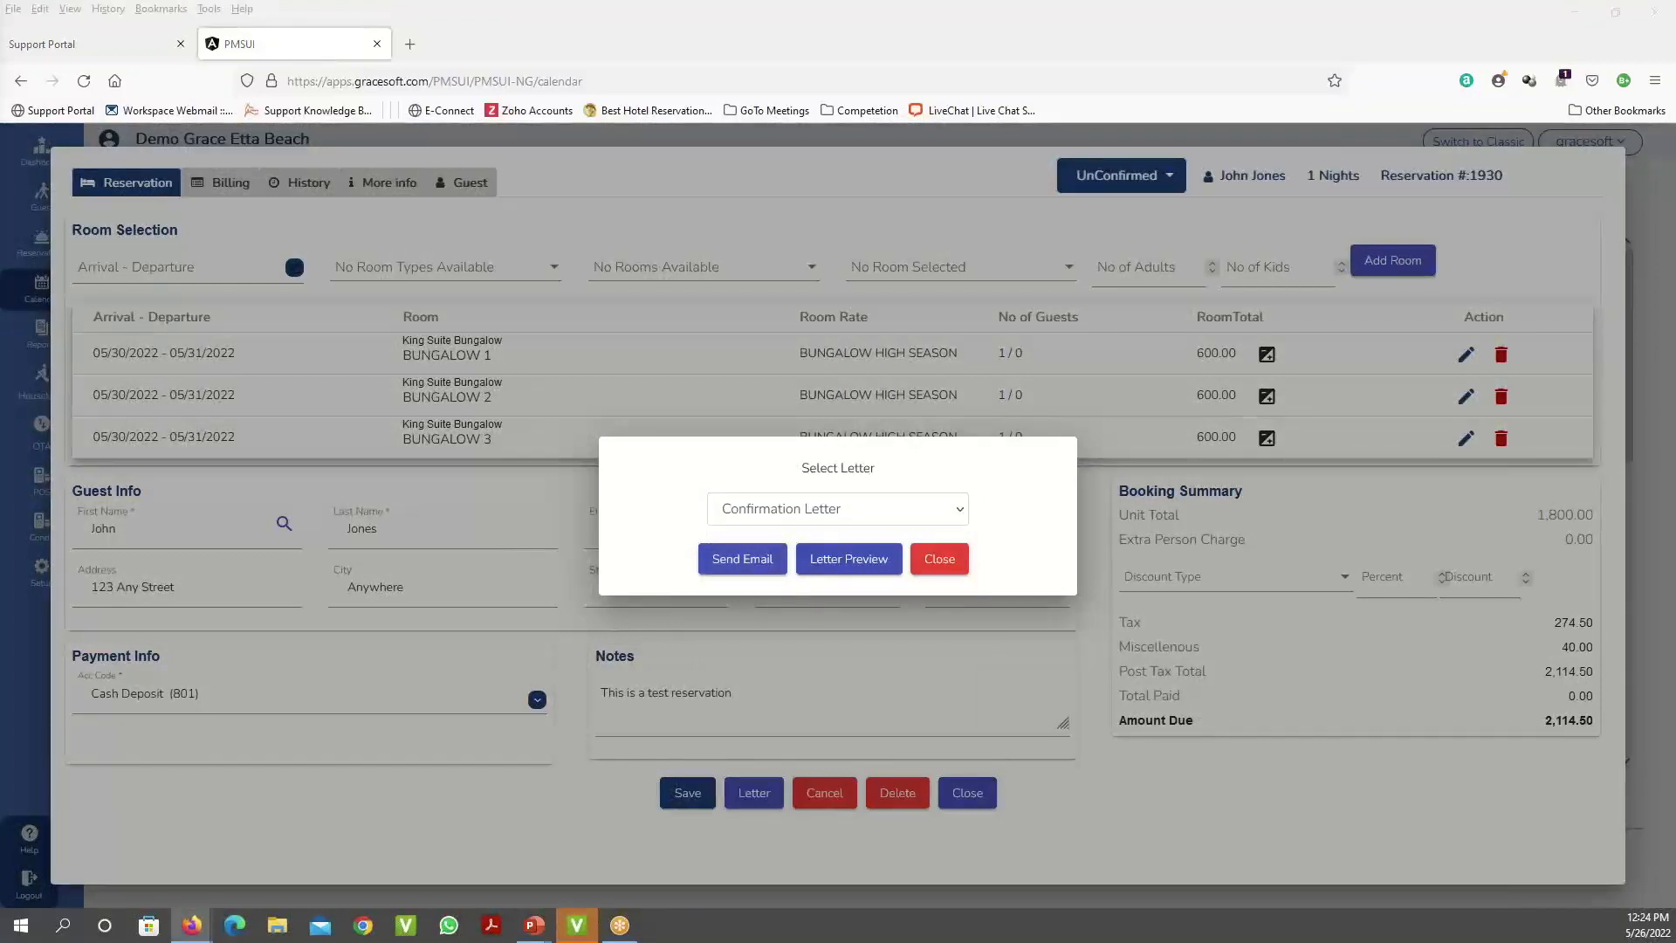
drag(0, 9, 774, 104)
triple_click(295, 239)
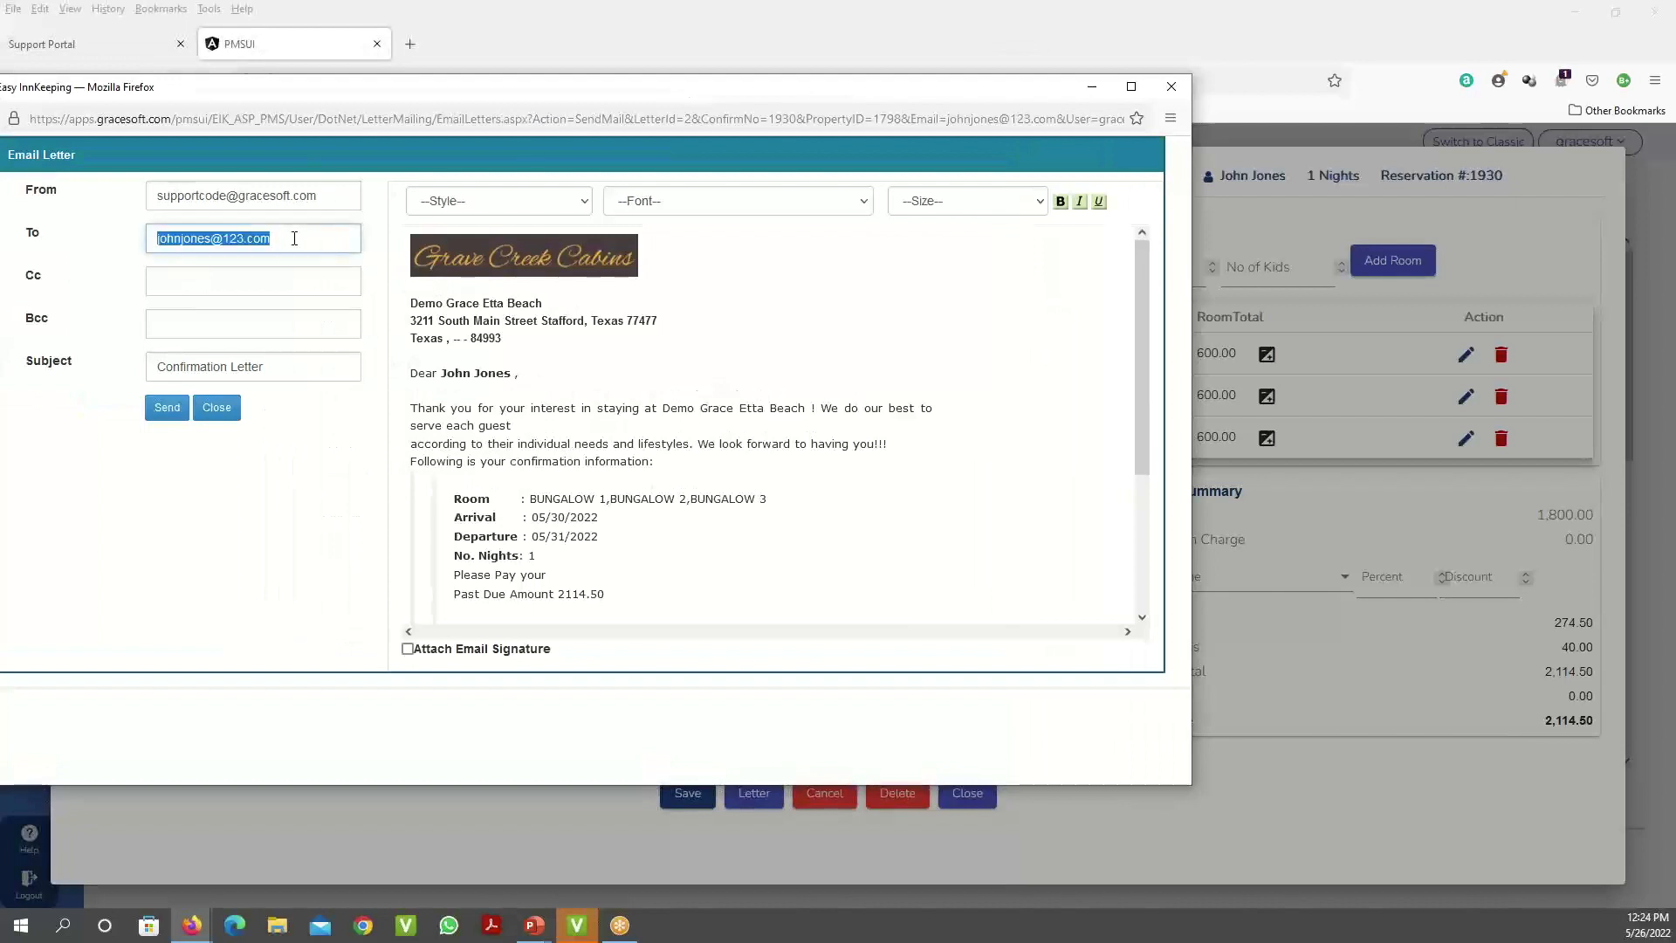
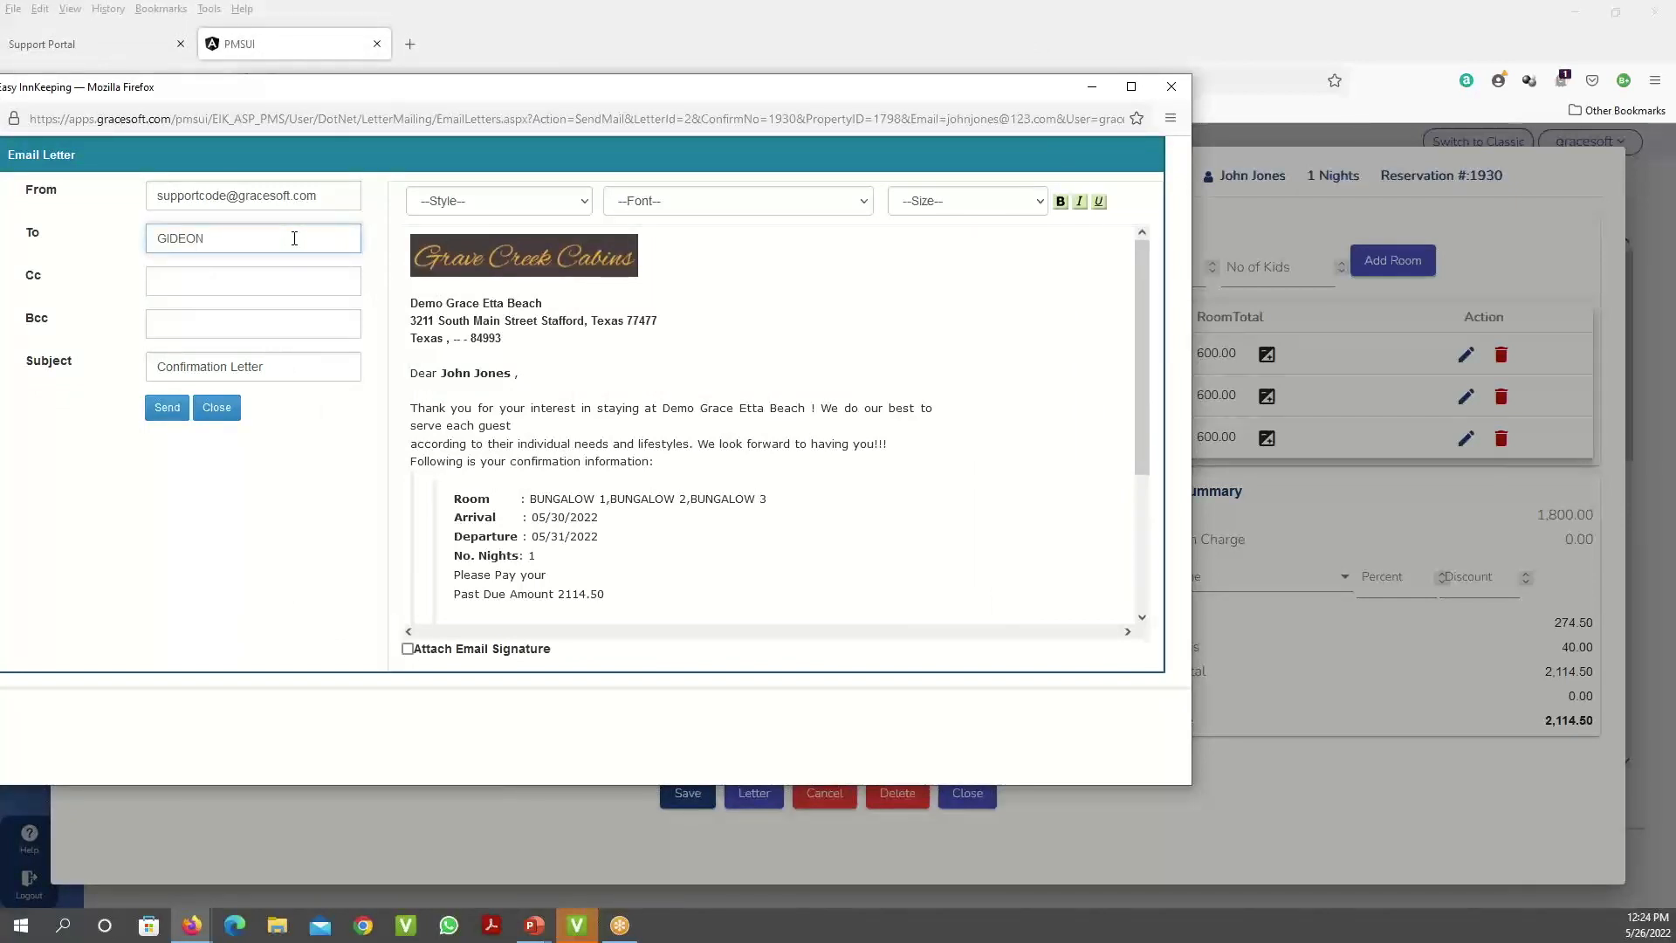
click(168, 410)
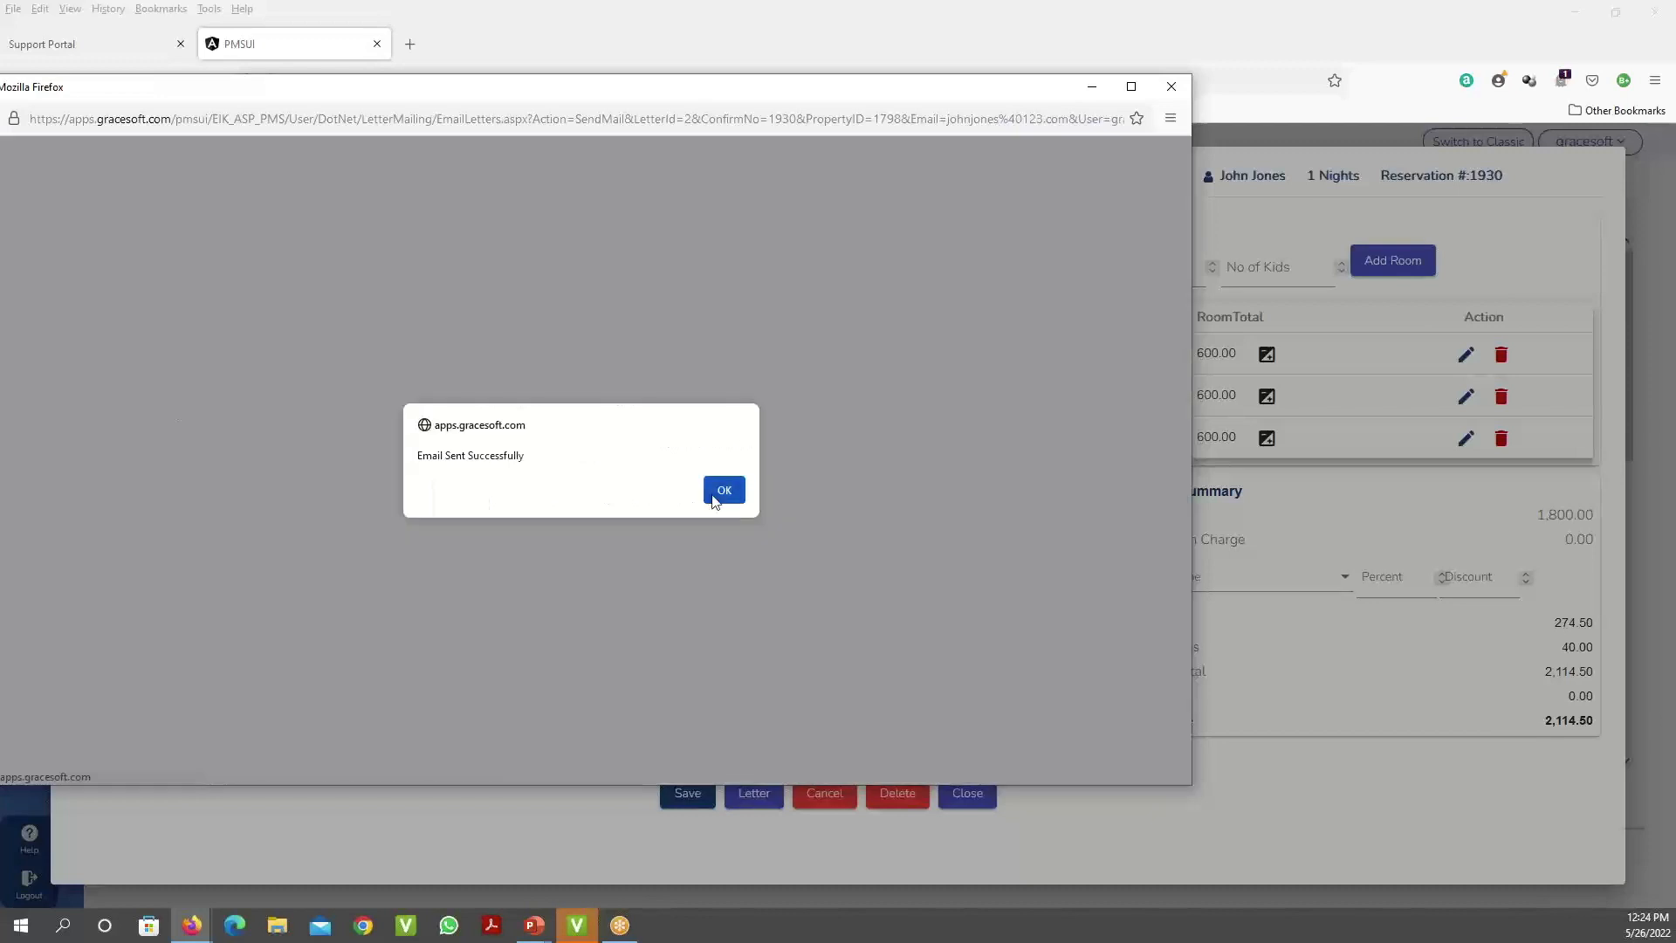
click(717, 493)
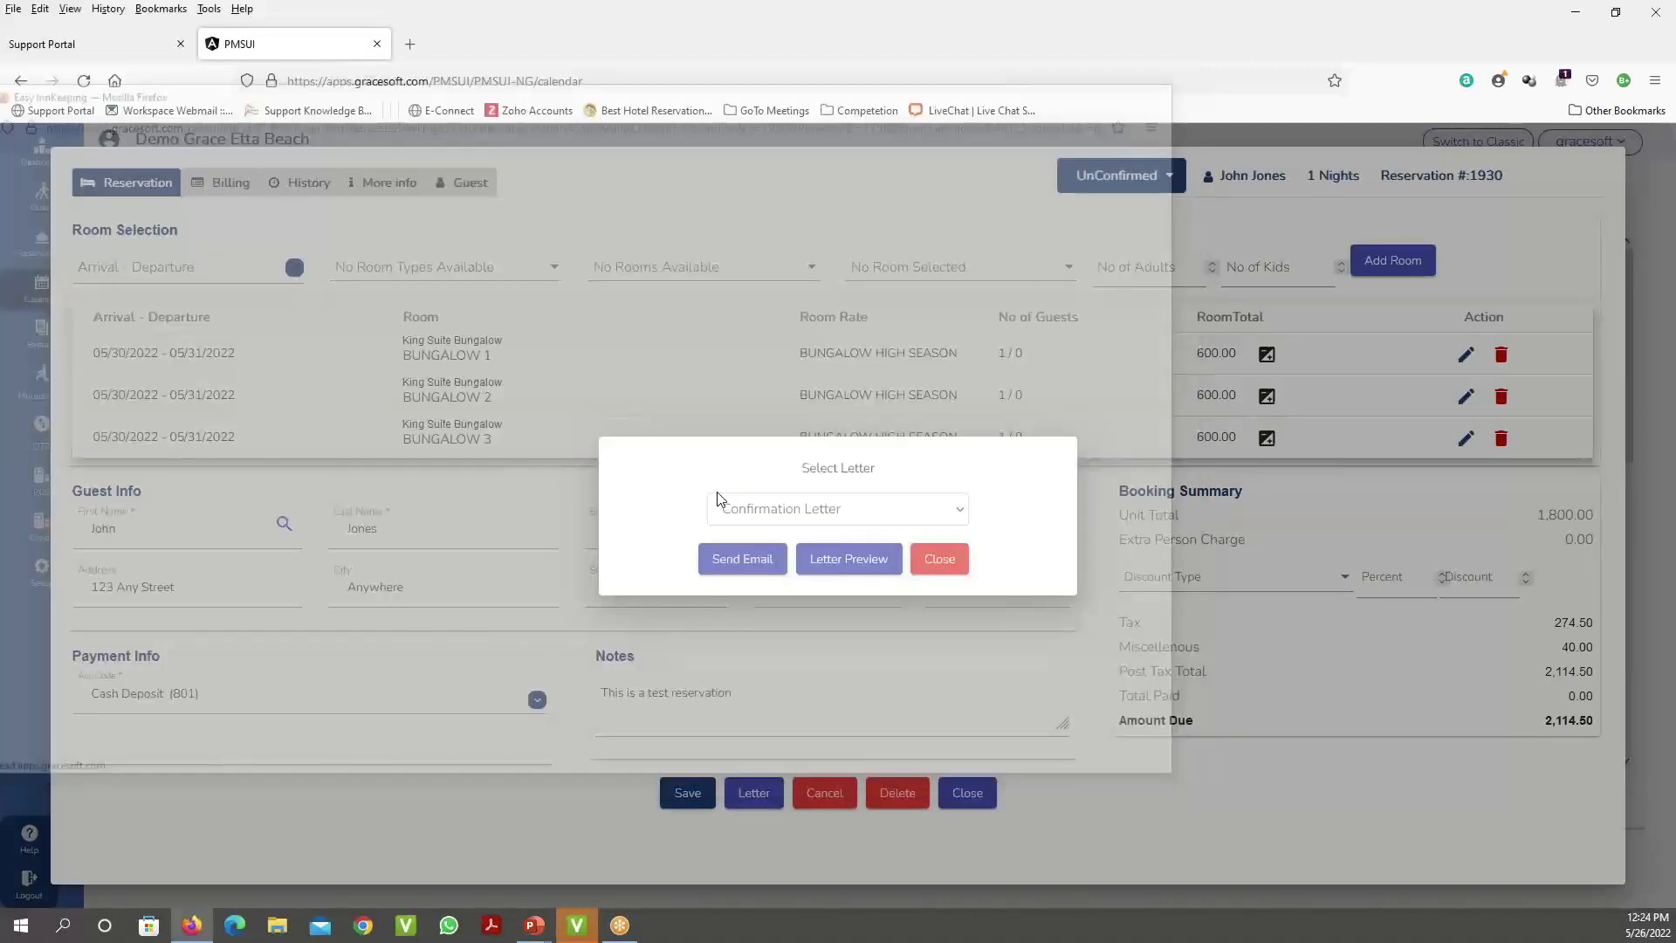
click(952, 567)
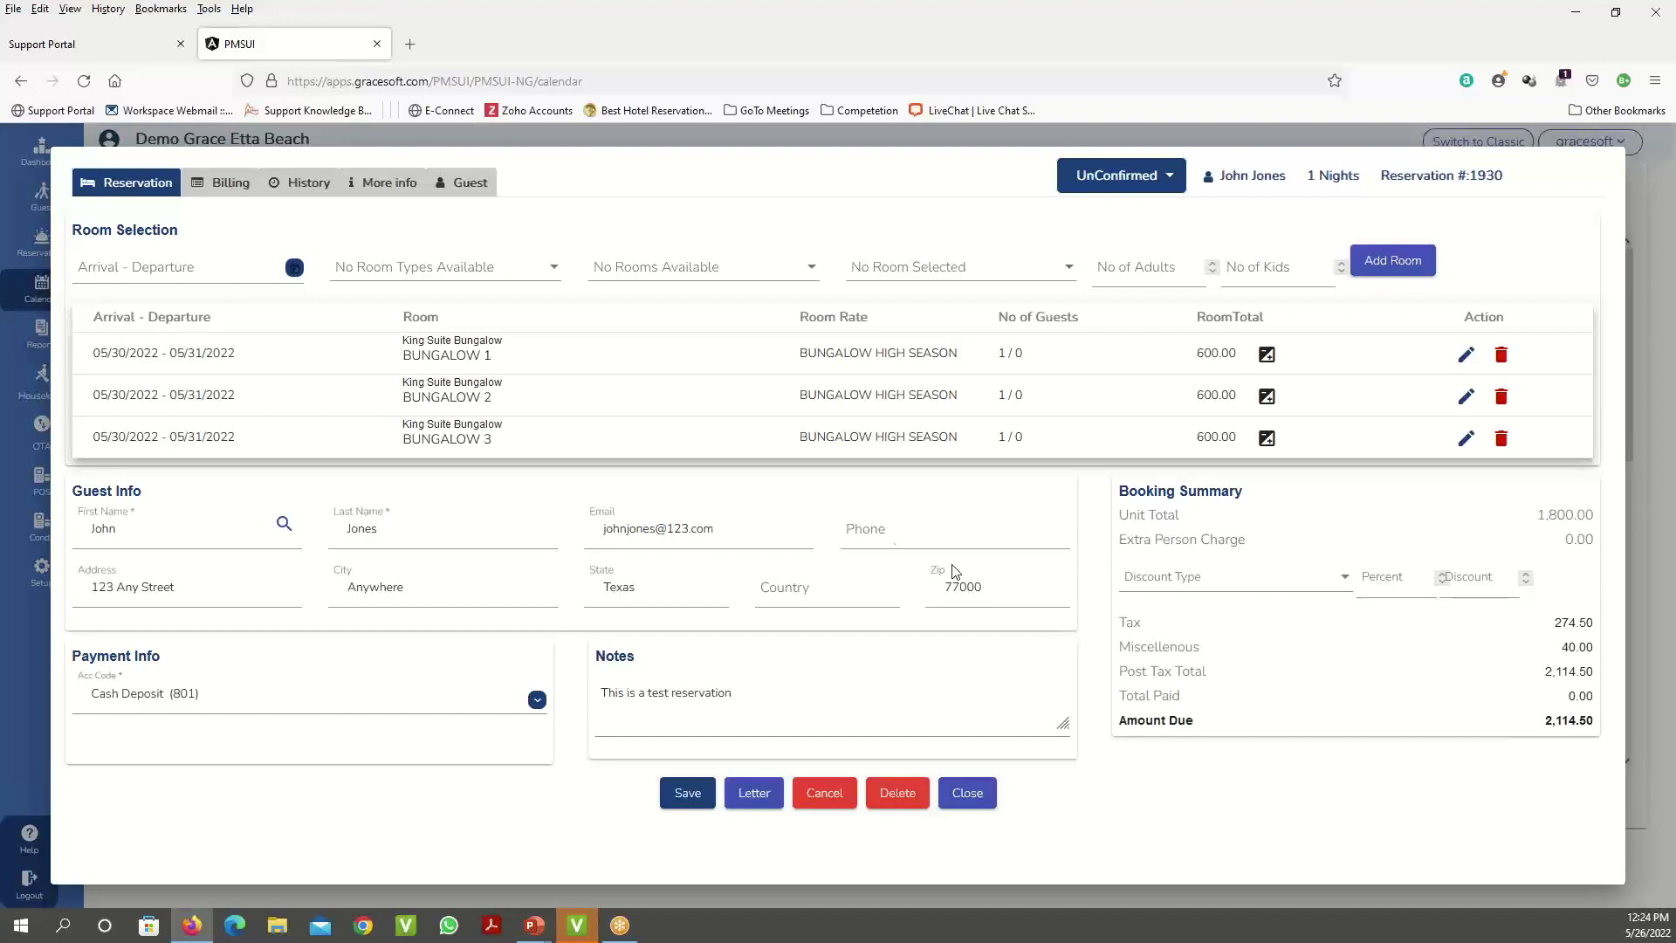
- Review the sent confirmation letter in History, then set reservation #1930's status to Confirmed
click(326, 190)
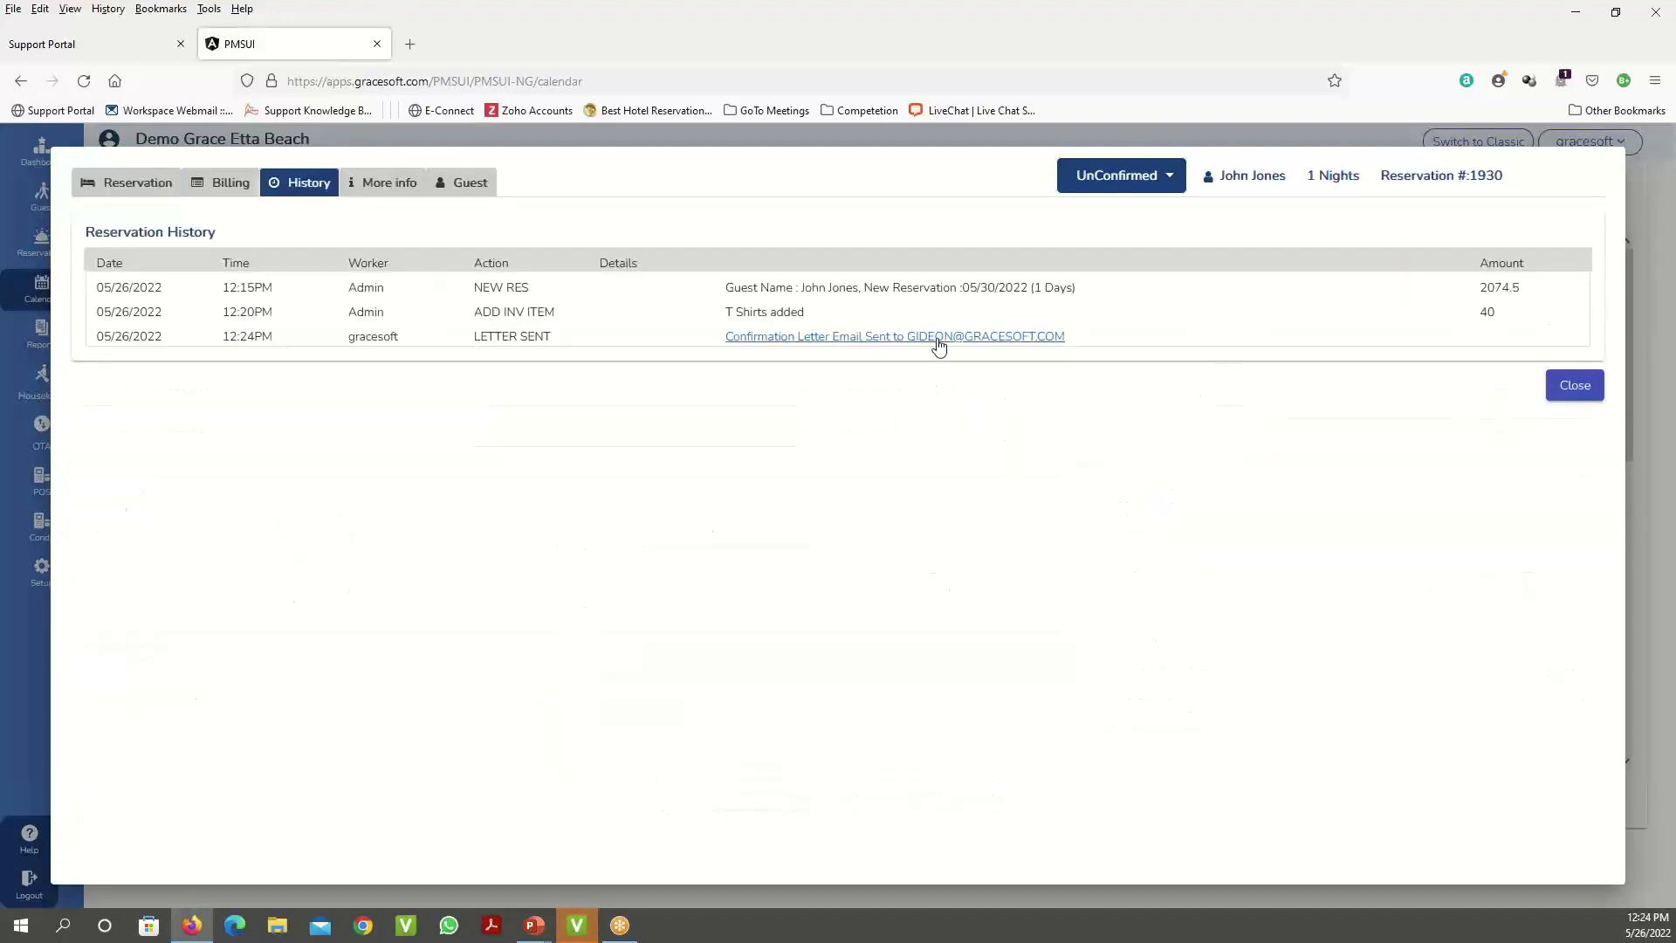
click(939, 338)
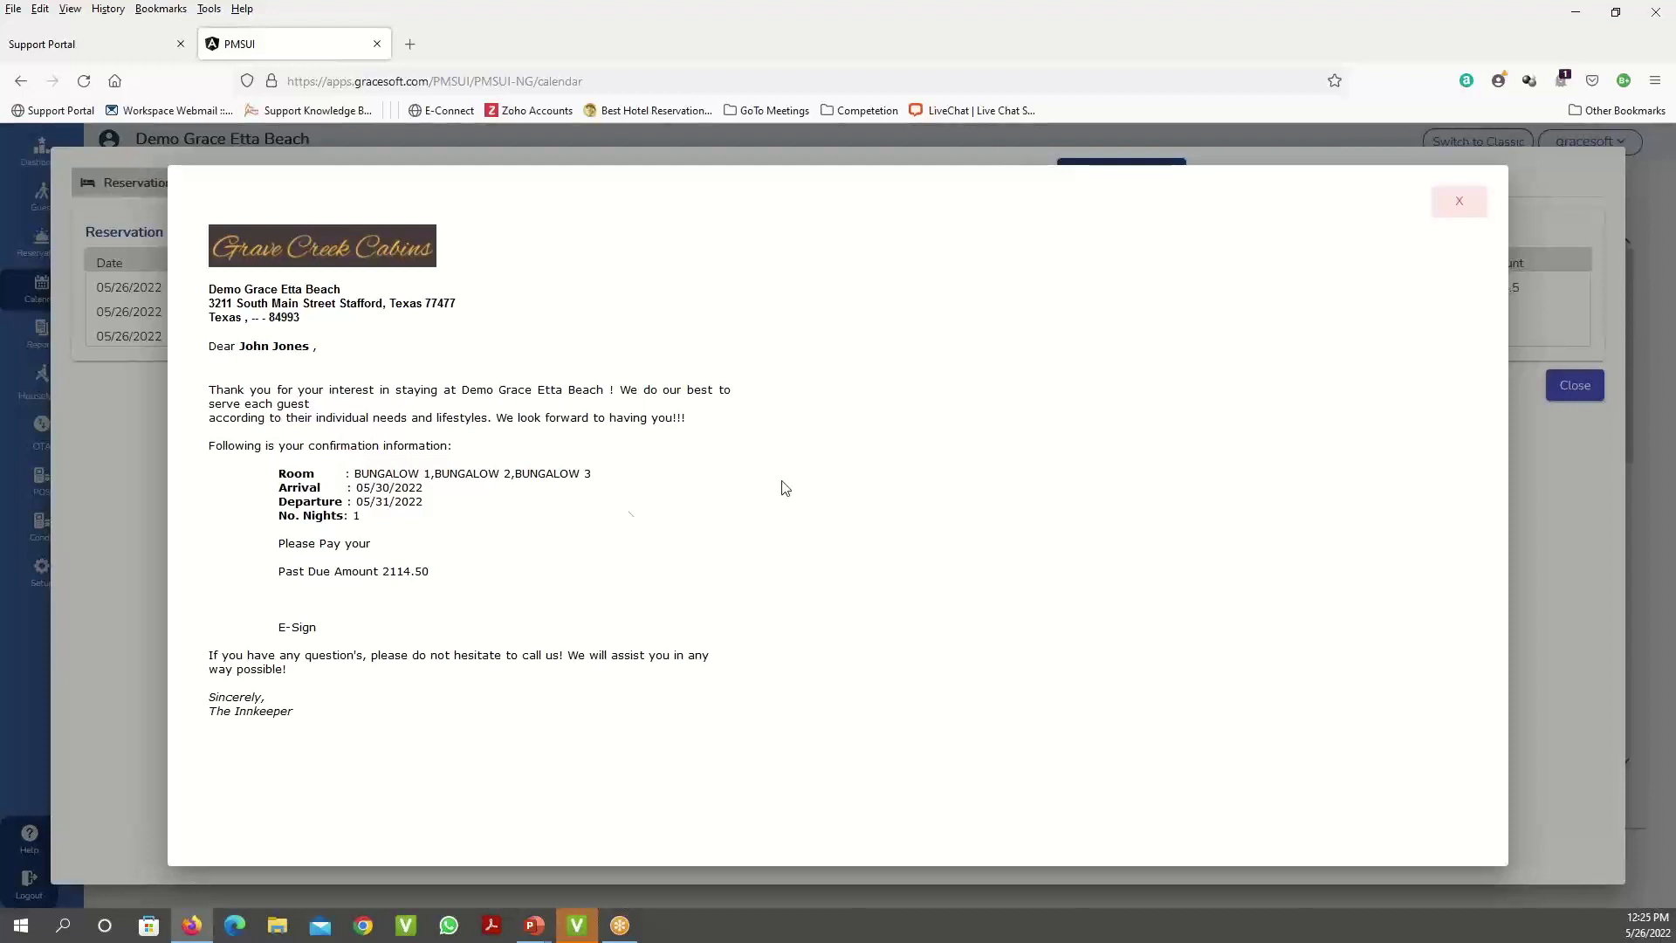
click(1459, 205)
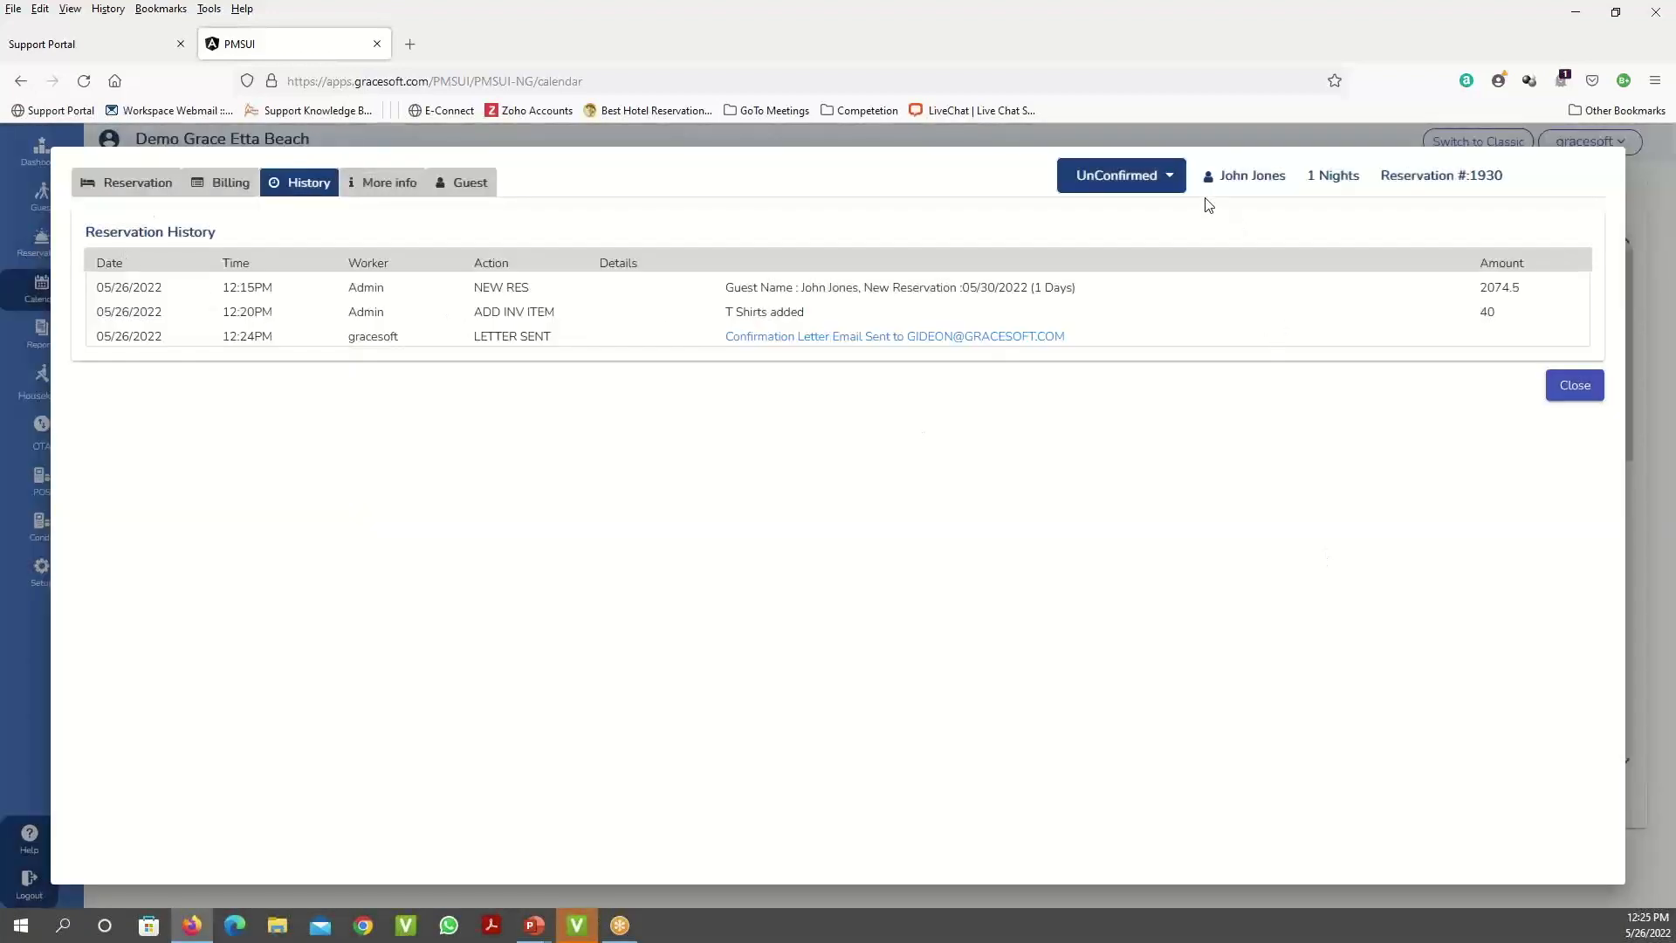
click(1151, 181)
click(1124, 215)
- Save reservation #1930 from the Reservation tab, close it, and go to the Reservations list
click(118, 190)
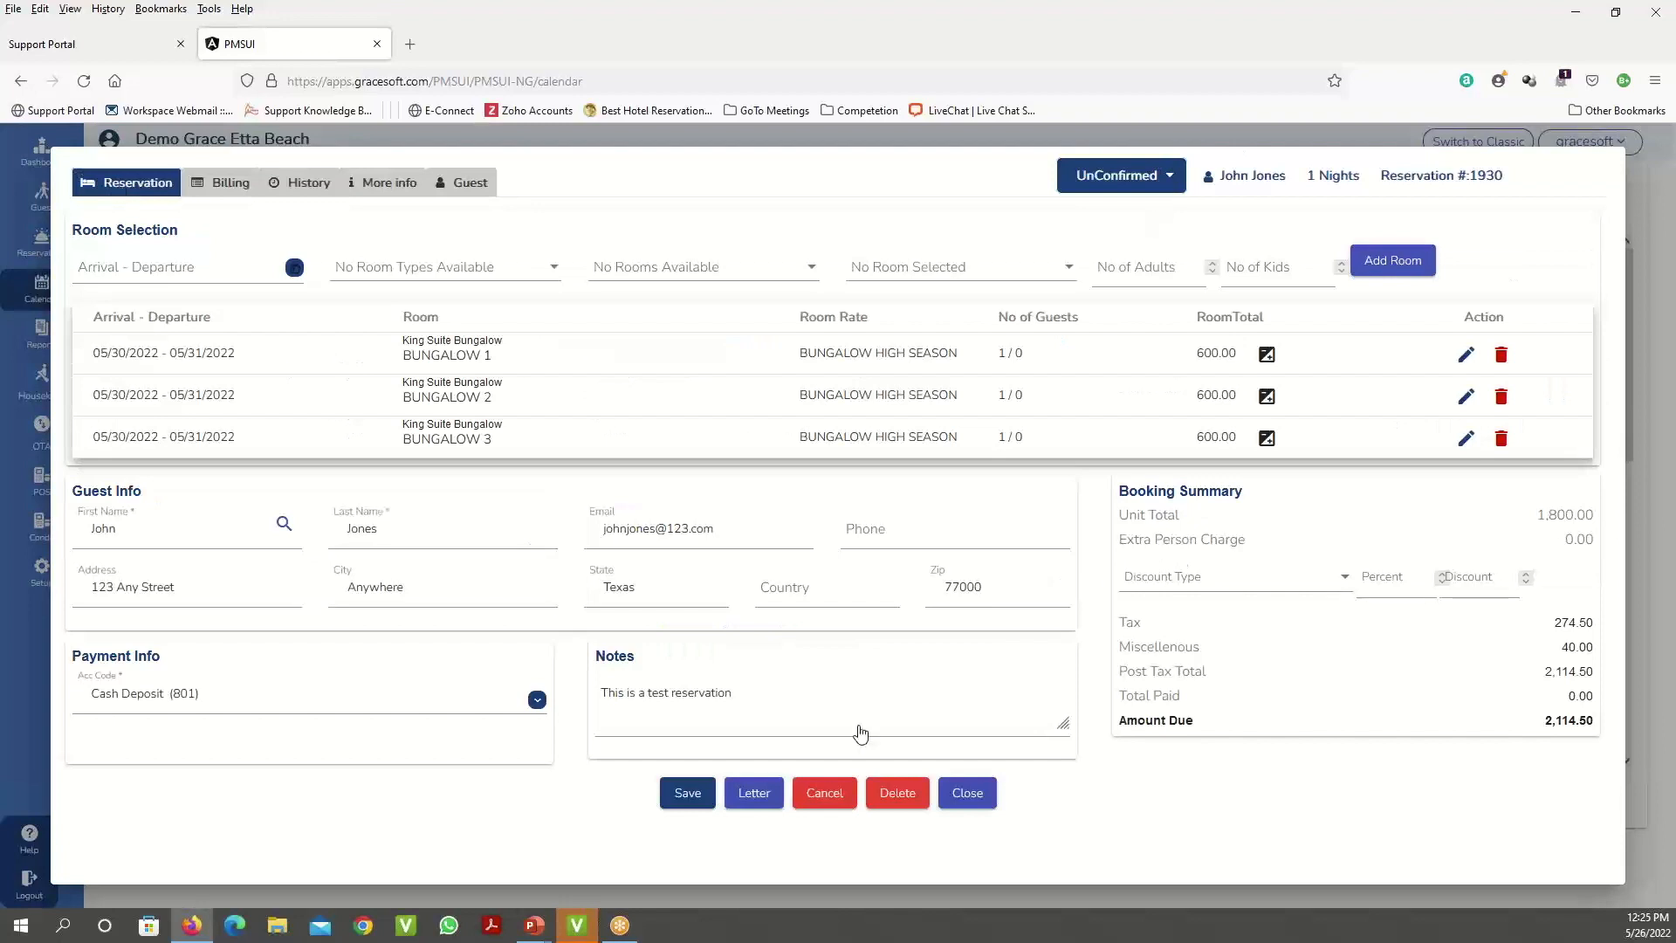
click(690, 801)
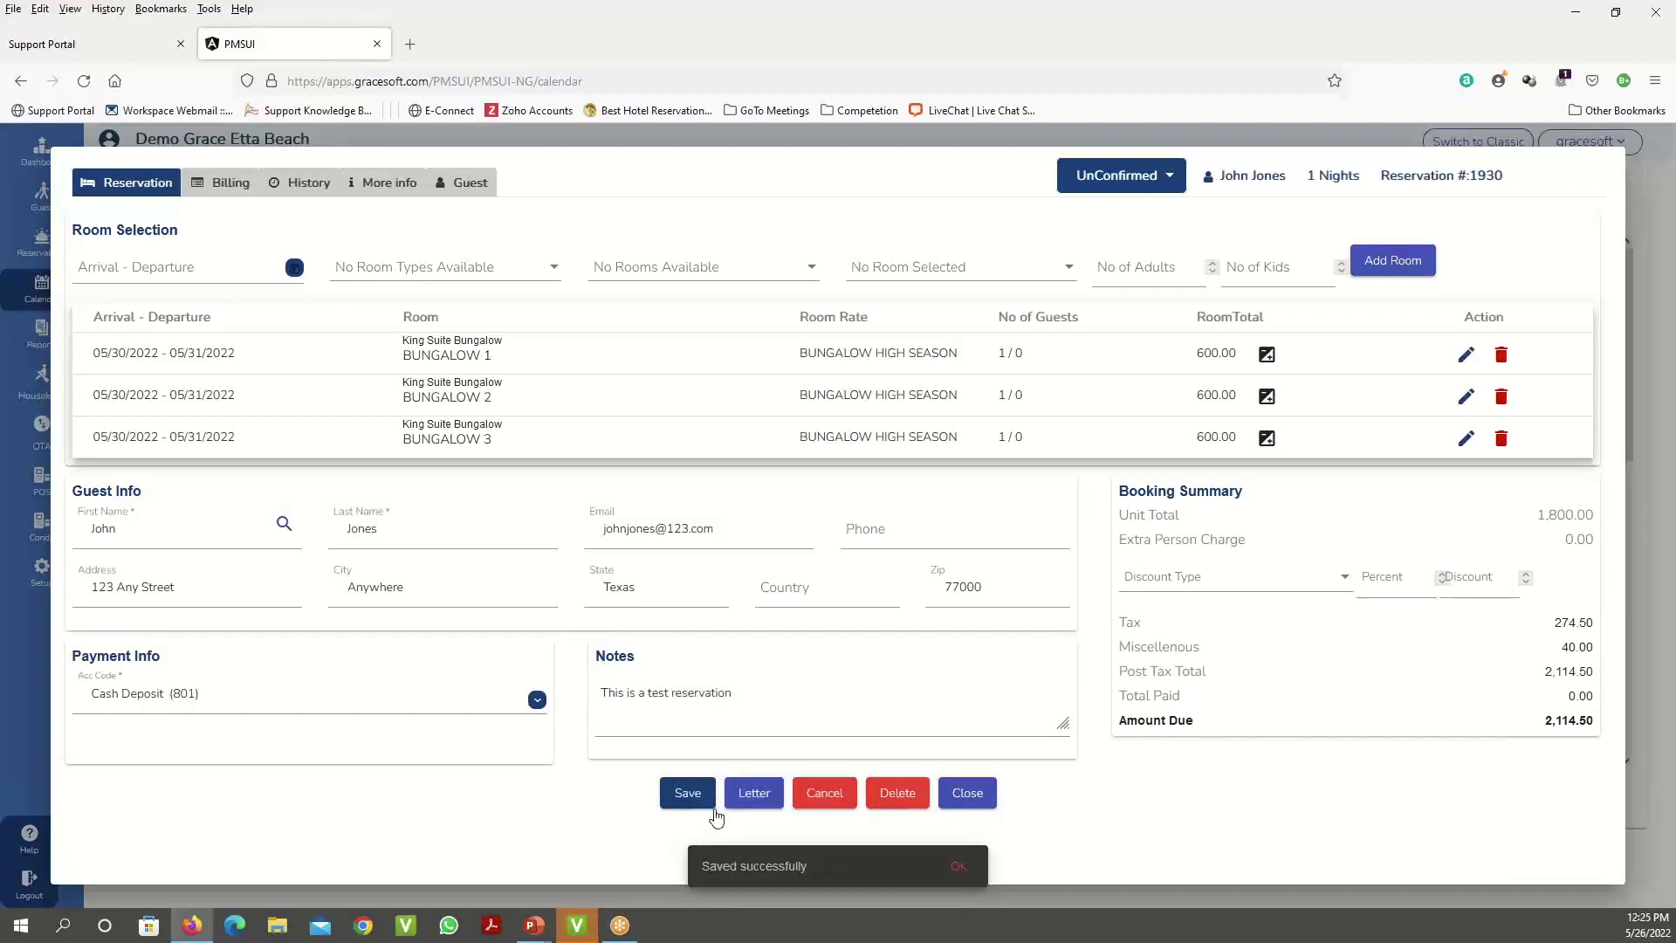
click(960, 869)
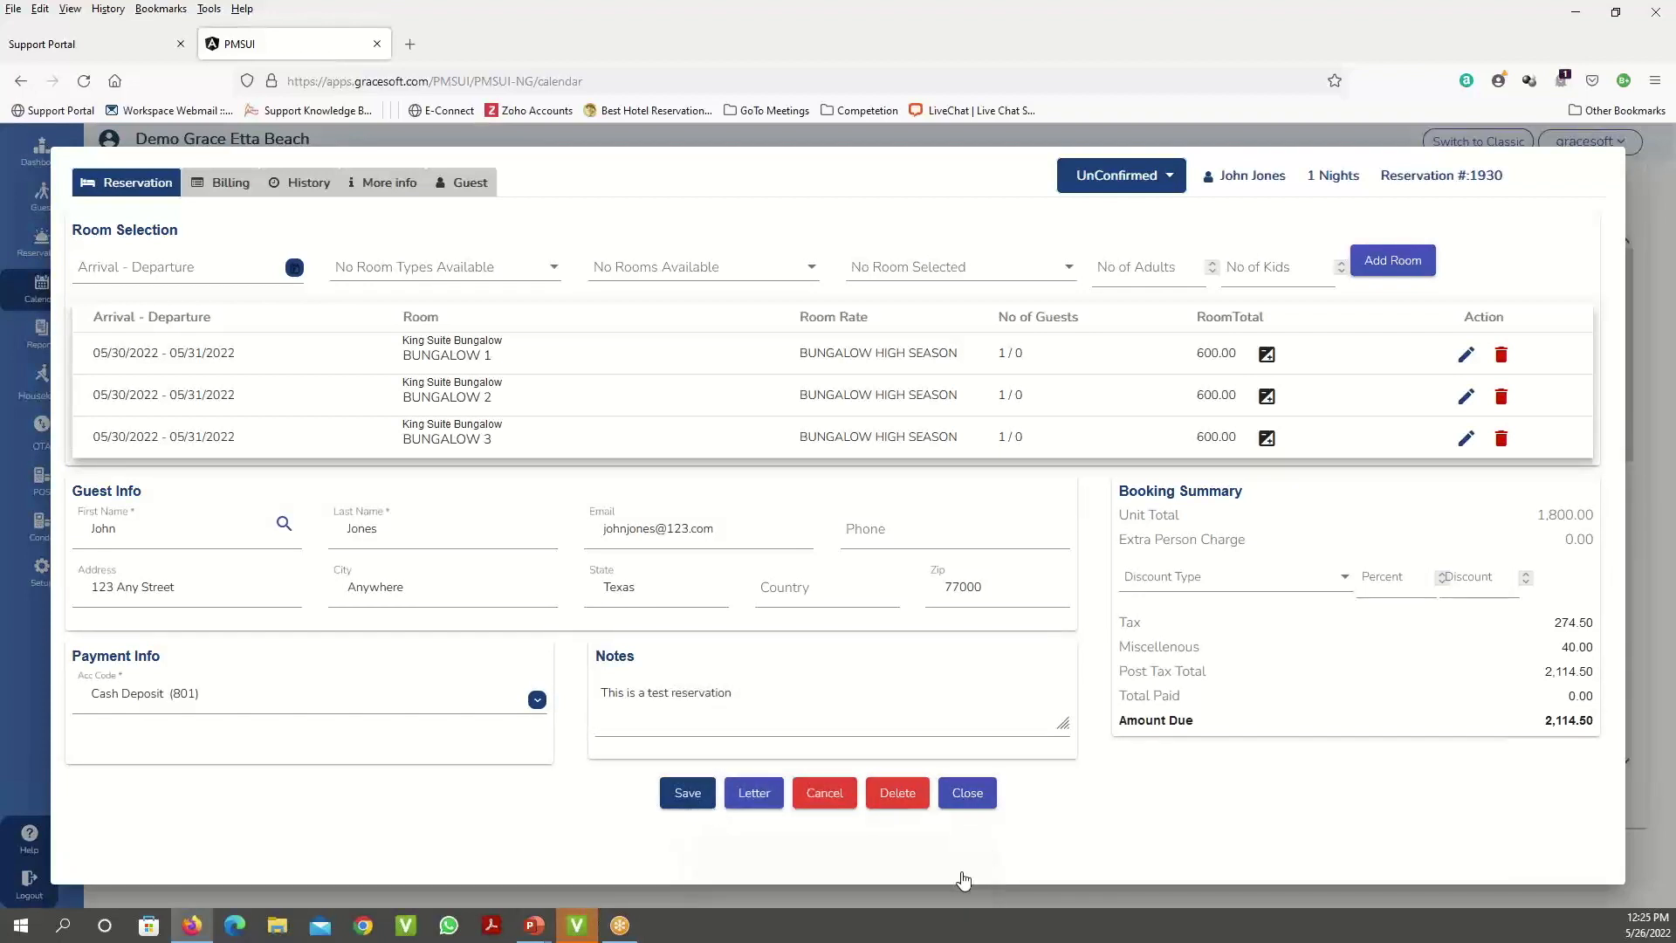
click(968, 795)
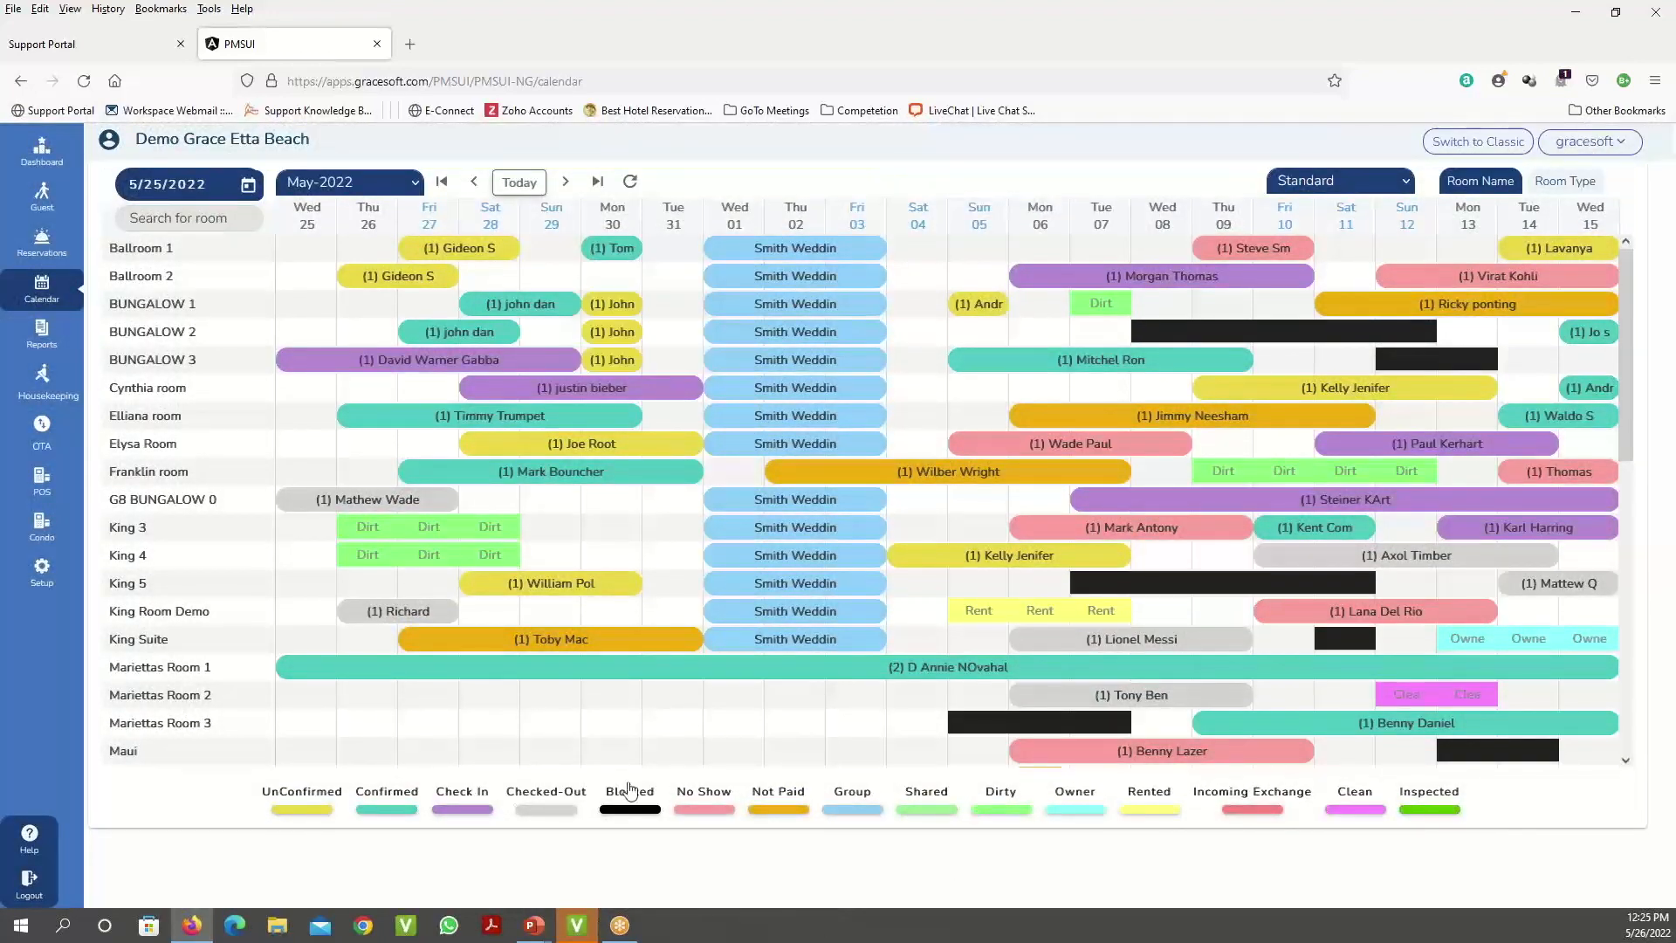
mouse_move(616, 308)
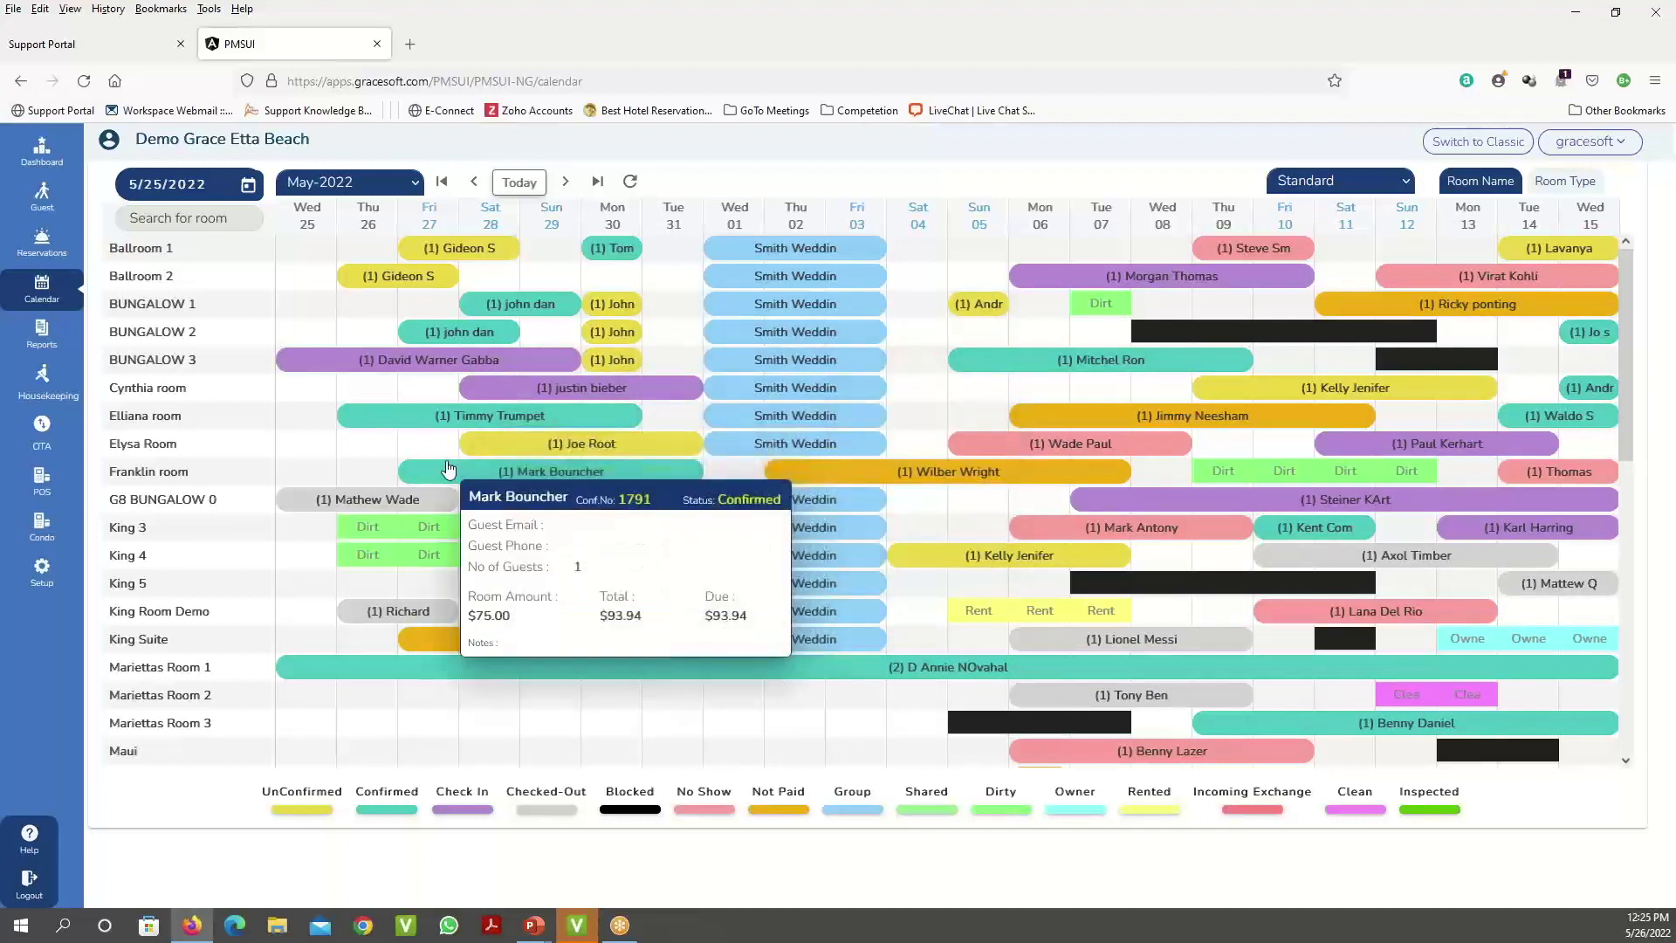
click(51, 249)
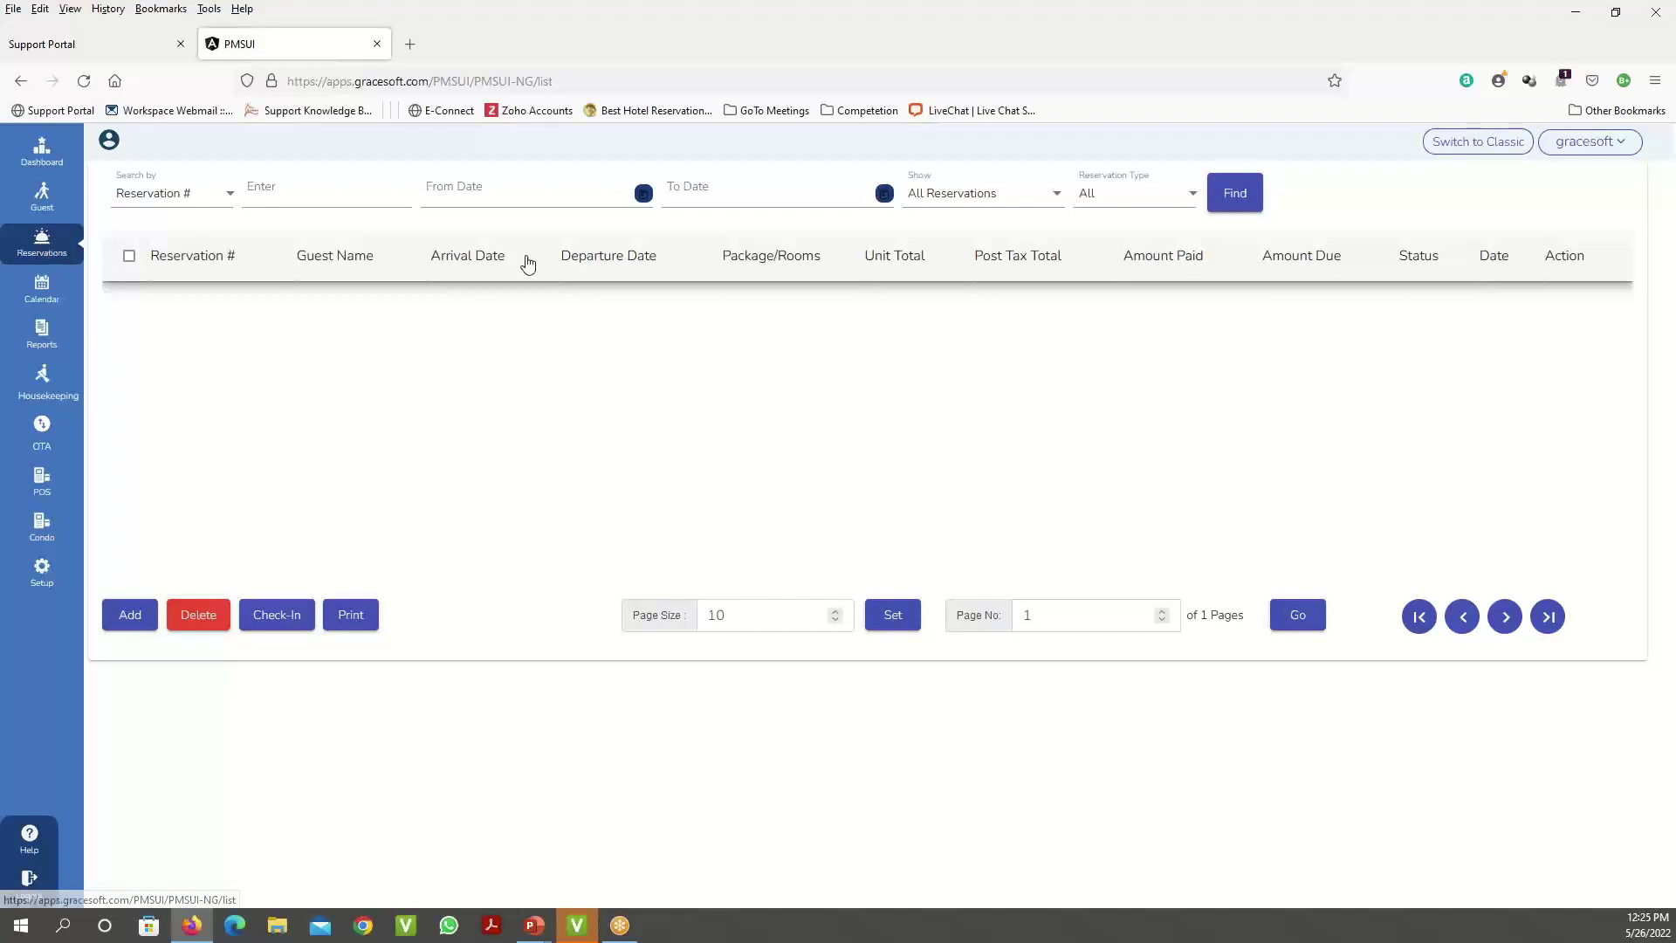
- Find All Reservations, set the page size to 100, and scroll through the results
click(1057, 196)
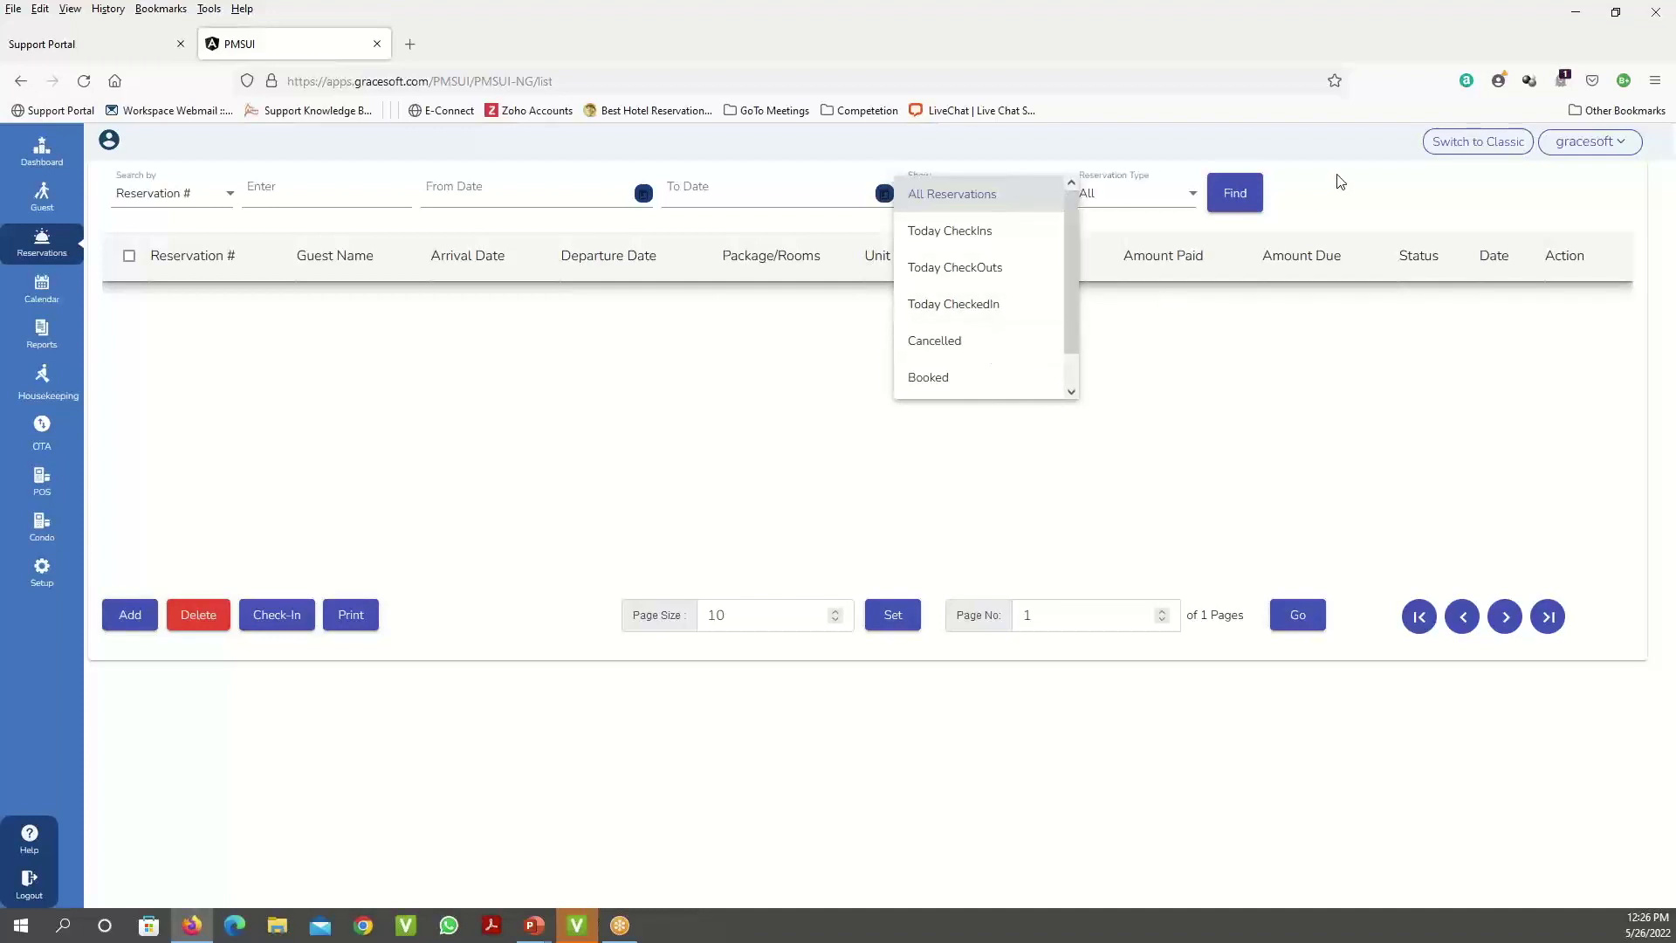
click(1289, 200)
click(1239, 205)
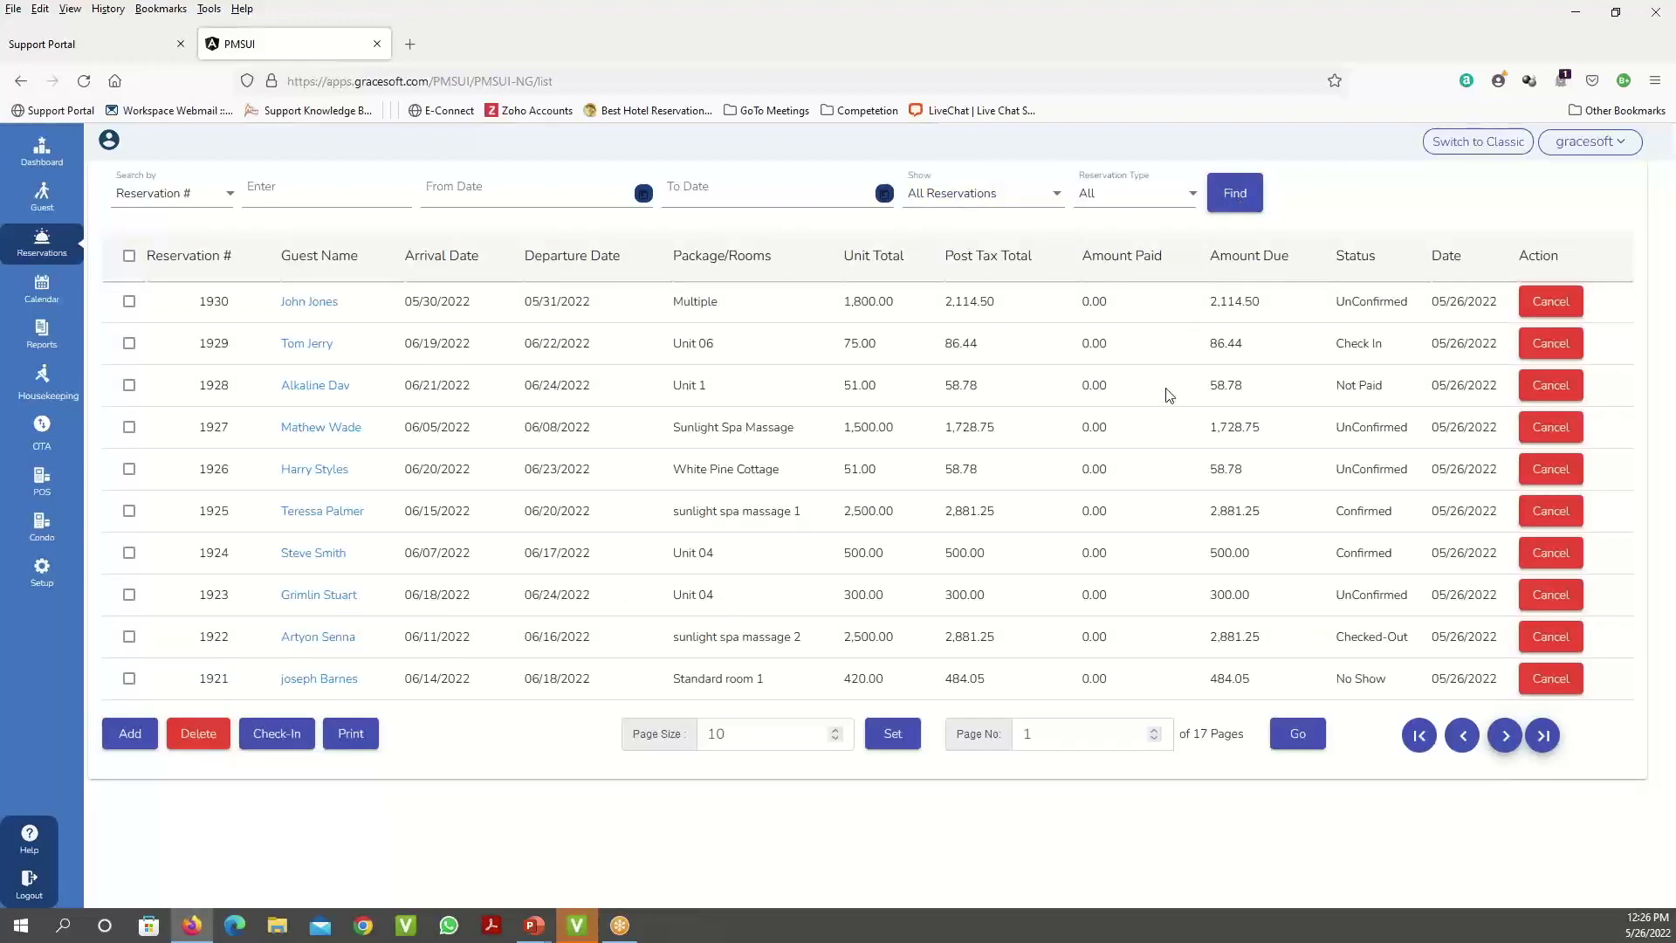
click(777, 740)
text(0)
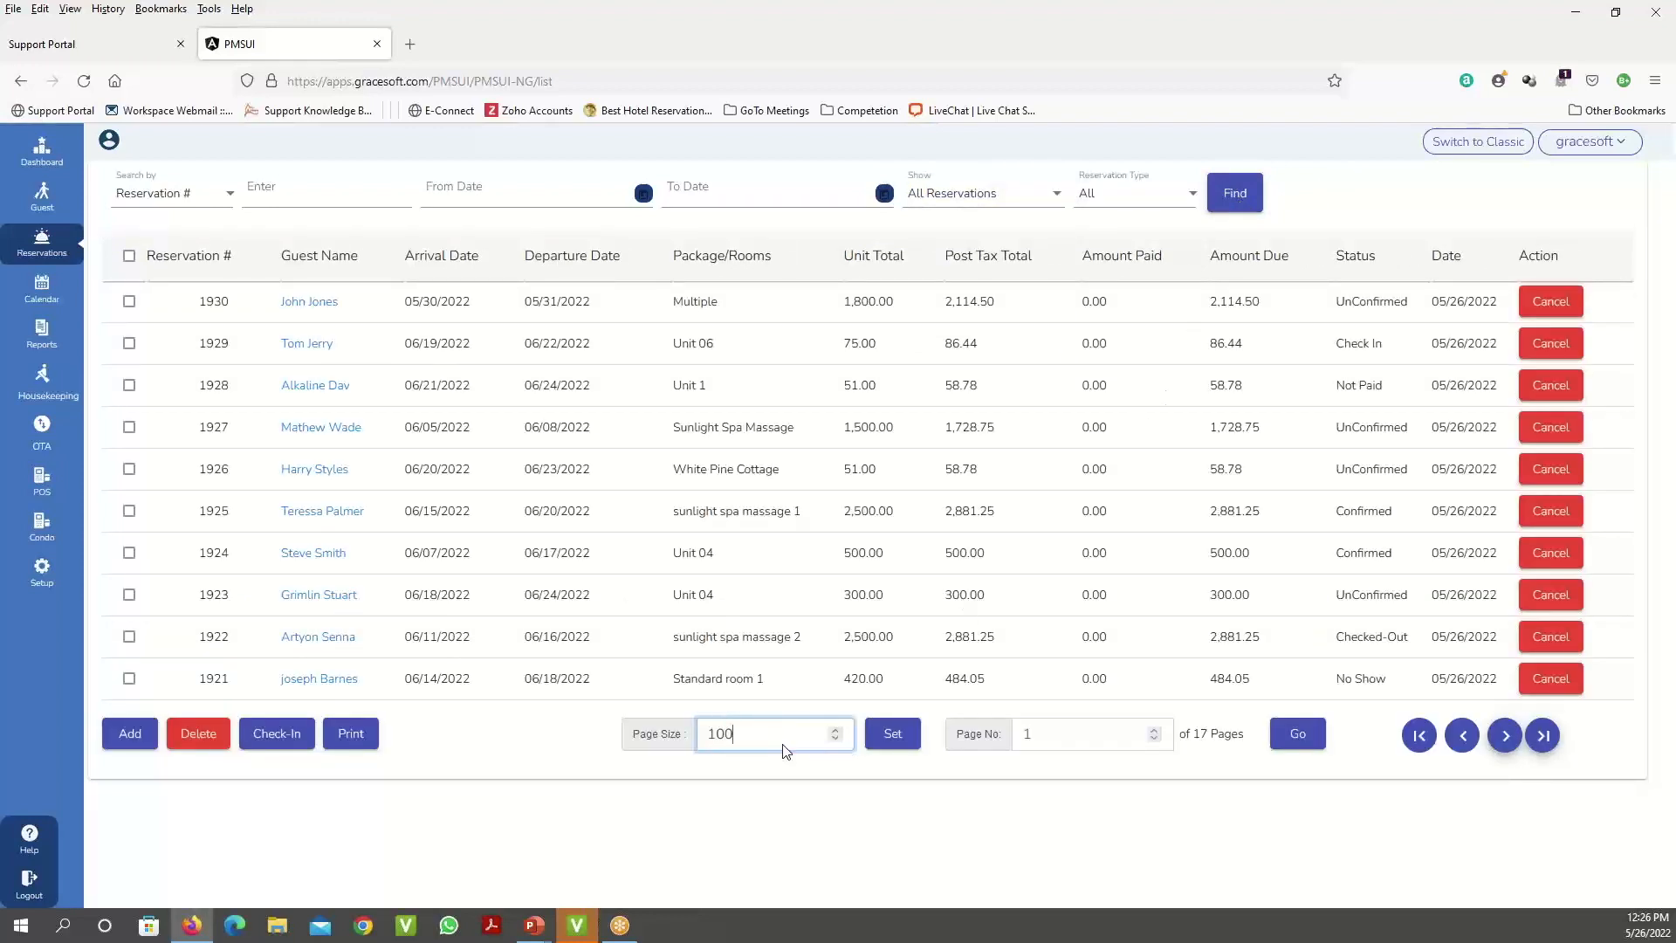
click(900, 737)
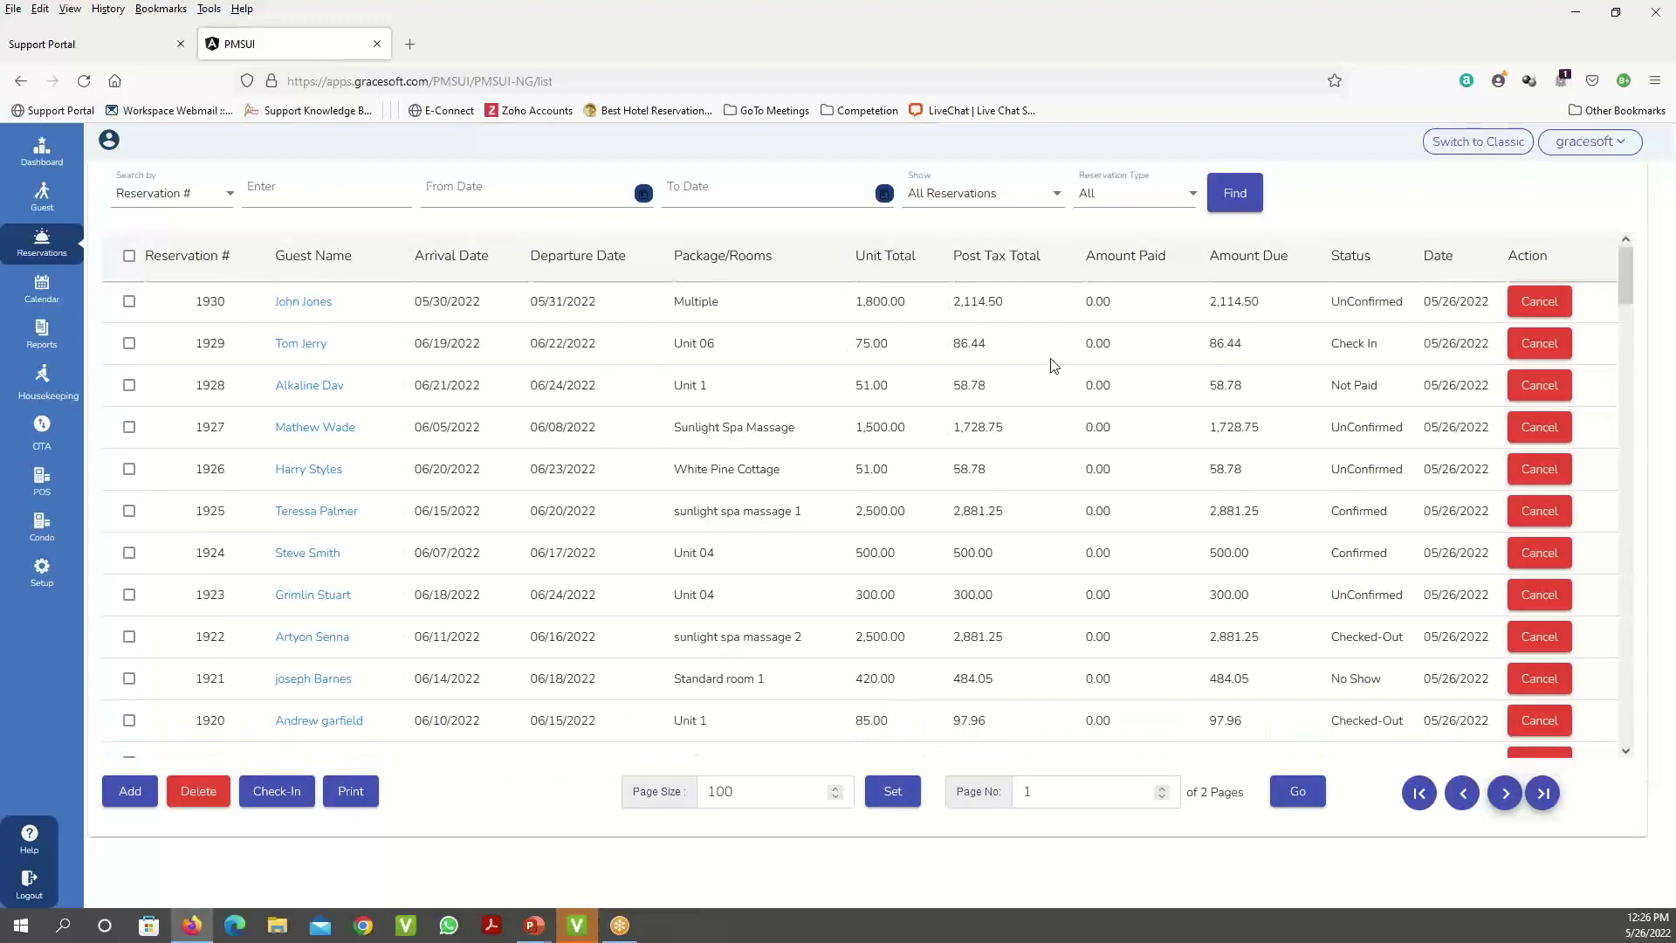
scroll(1054, 366, down, 5)
scroll(1054, 366, down, 20)
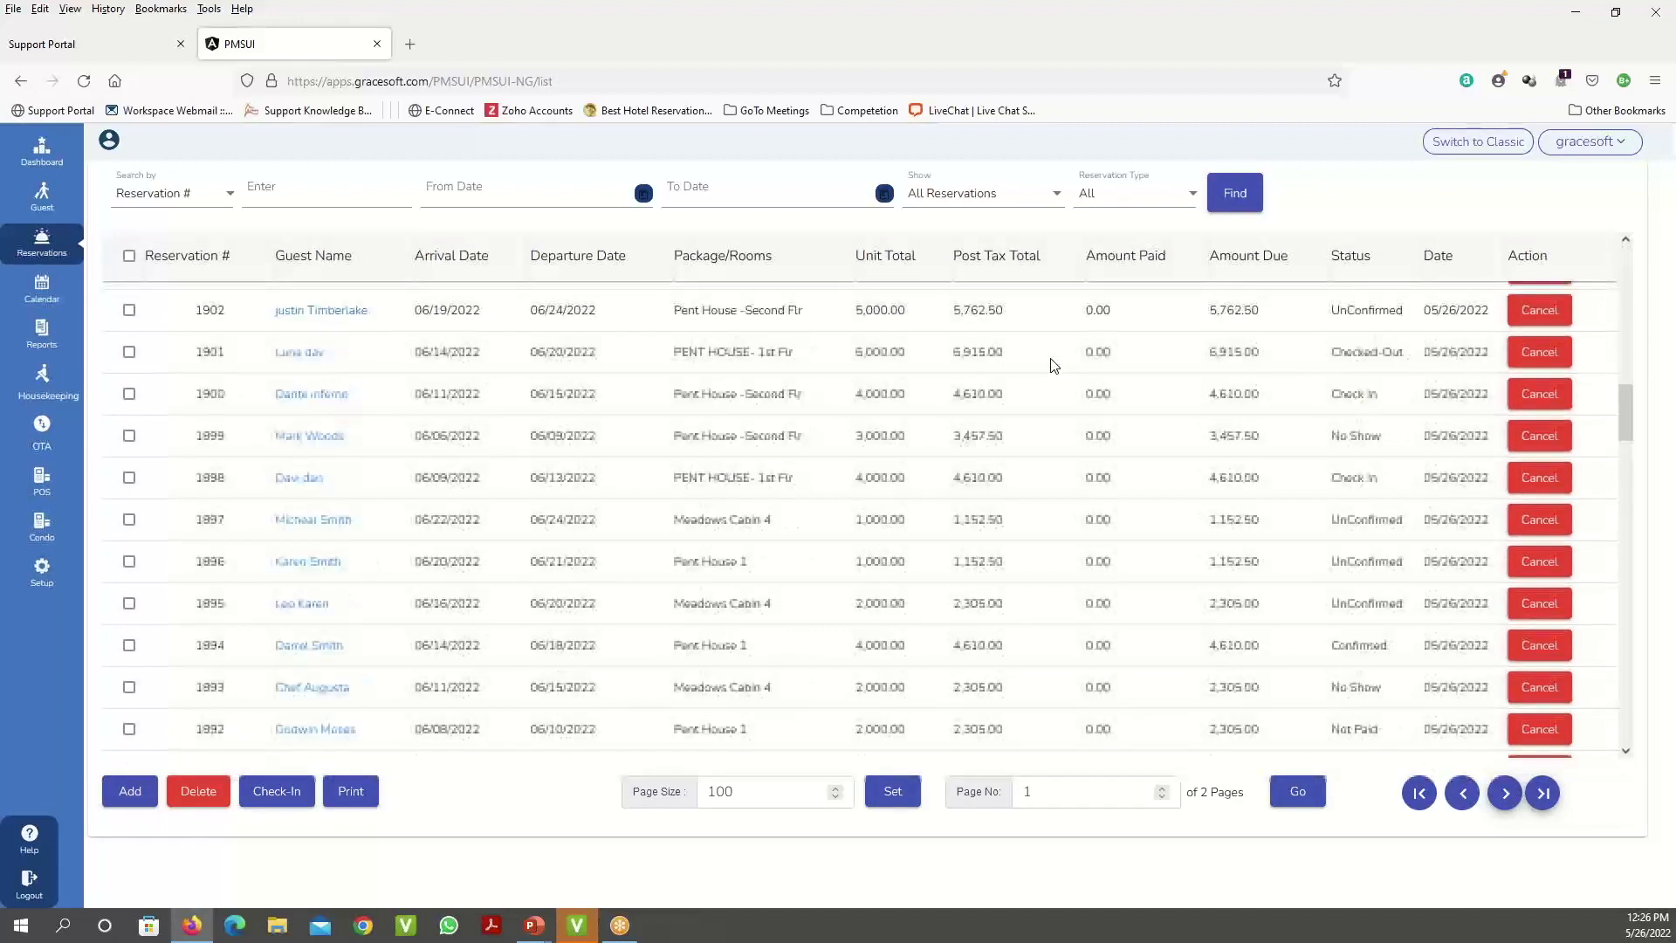
scroll(1054, 366, down, 9)
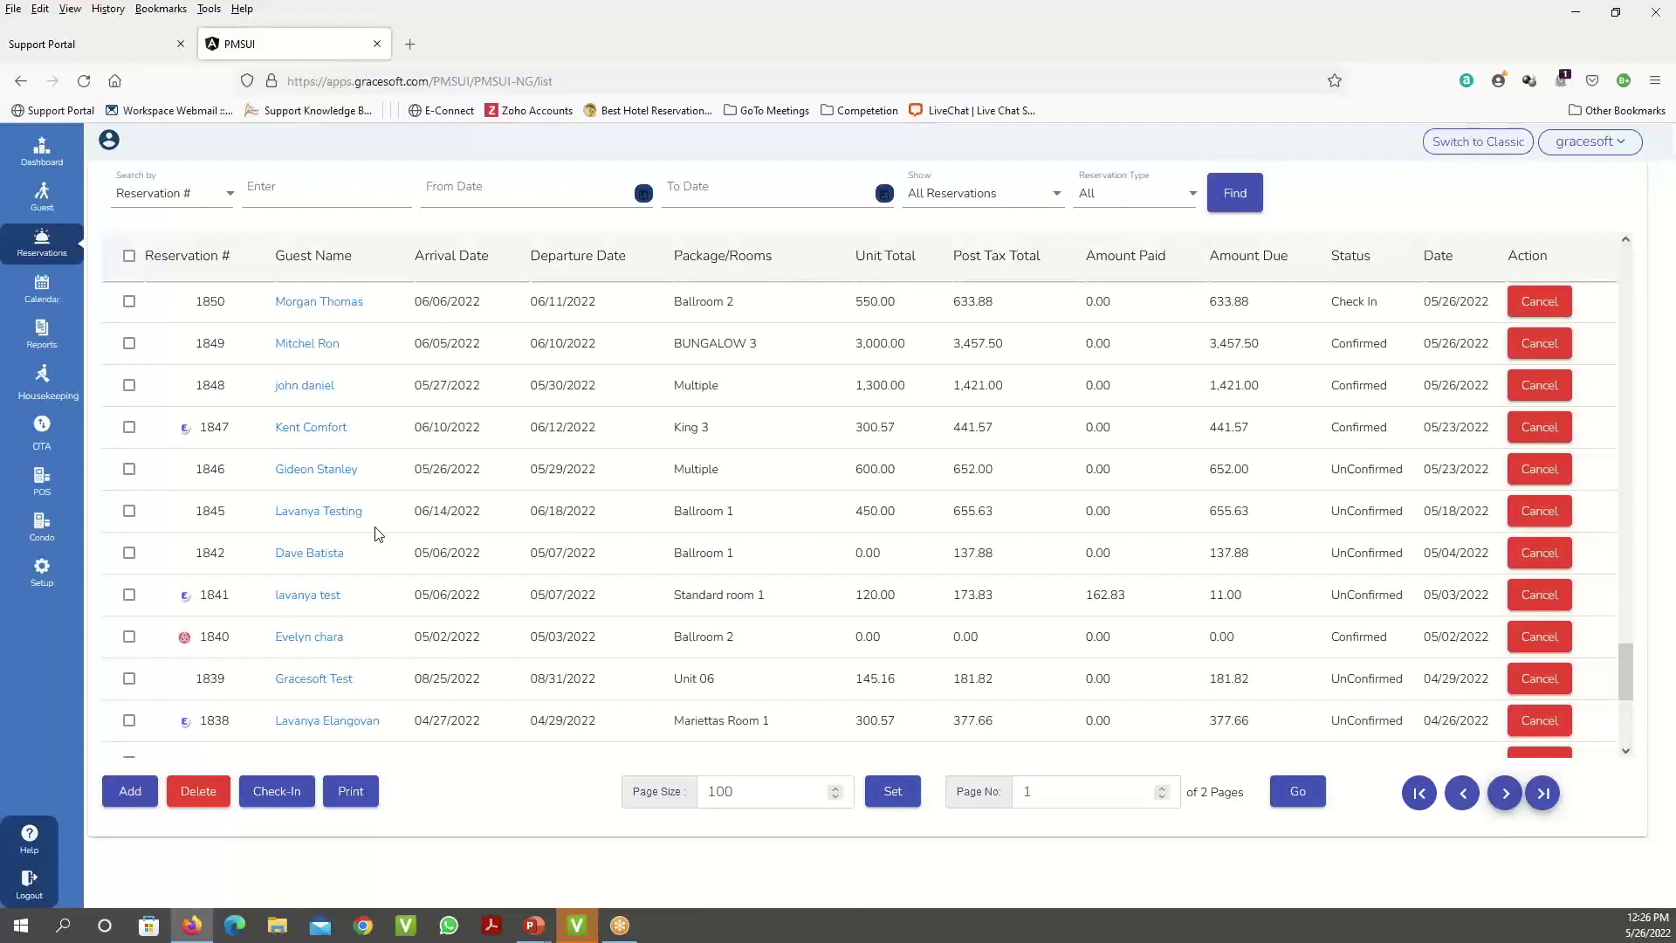
scroll(376, 535, down, 5)
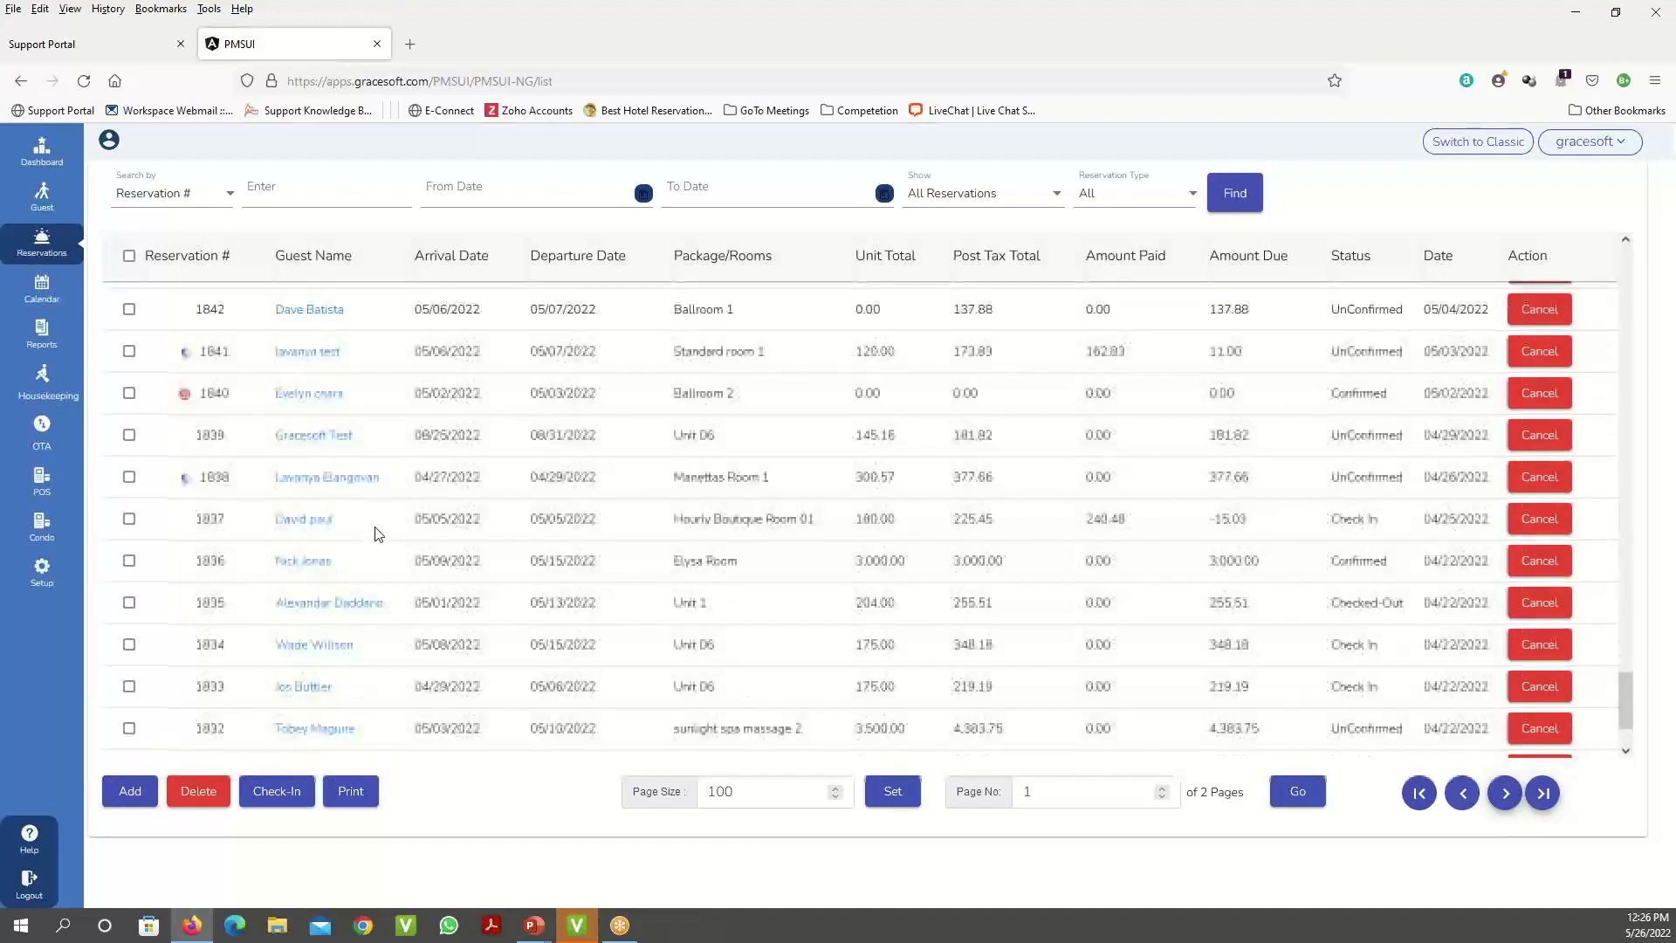
scroll(625, 559, up, 2)
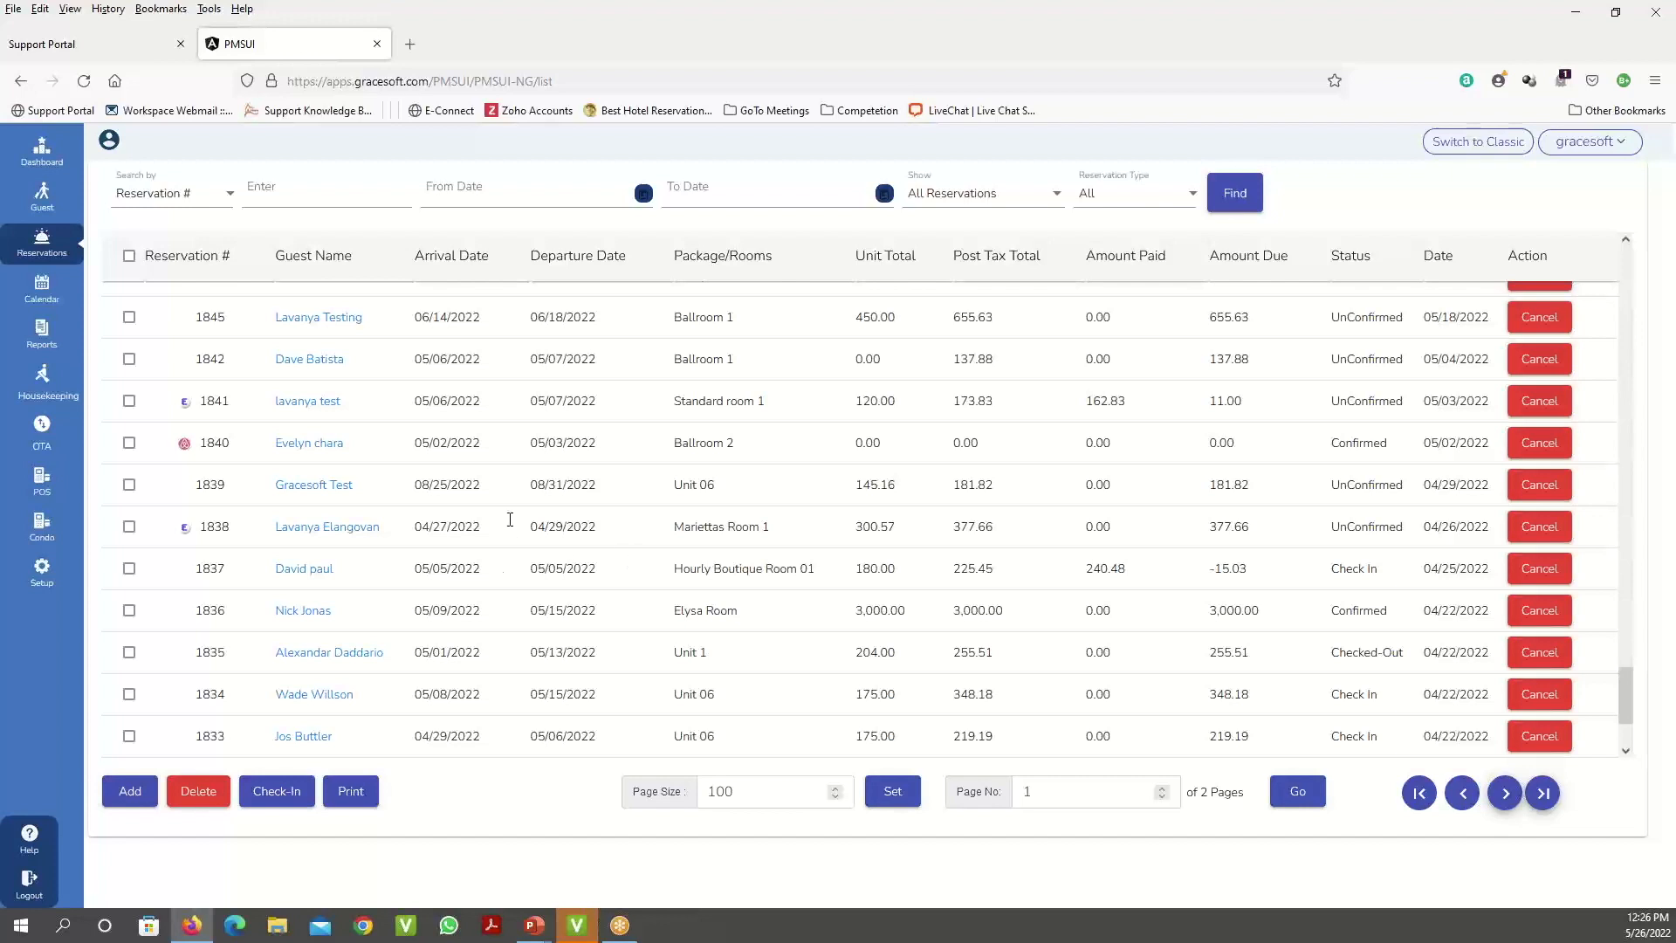
- Tick reservations 1858, 1857 and 1856 in the list
click(1172, 201)
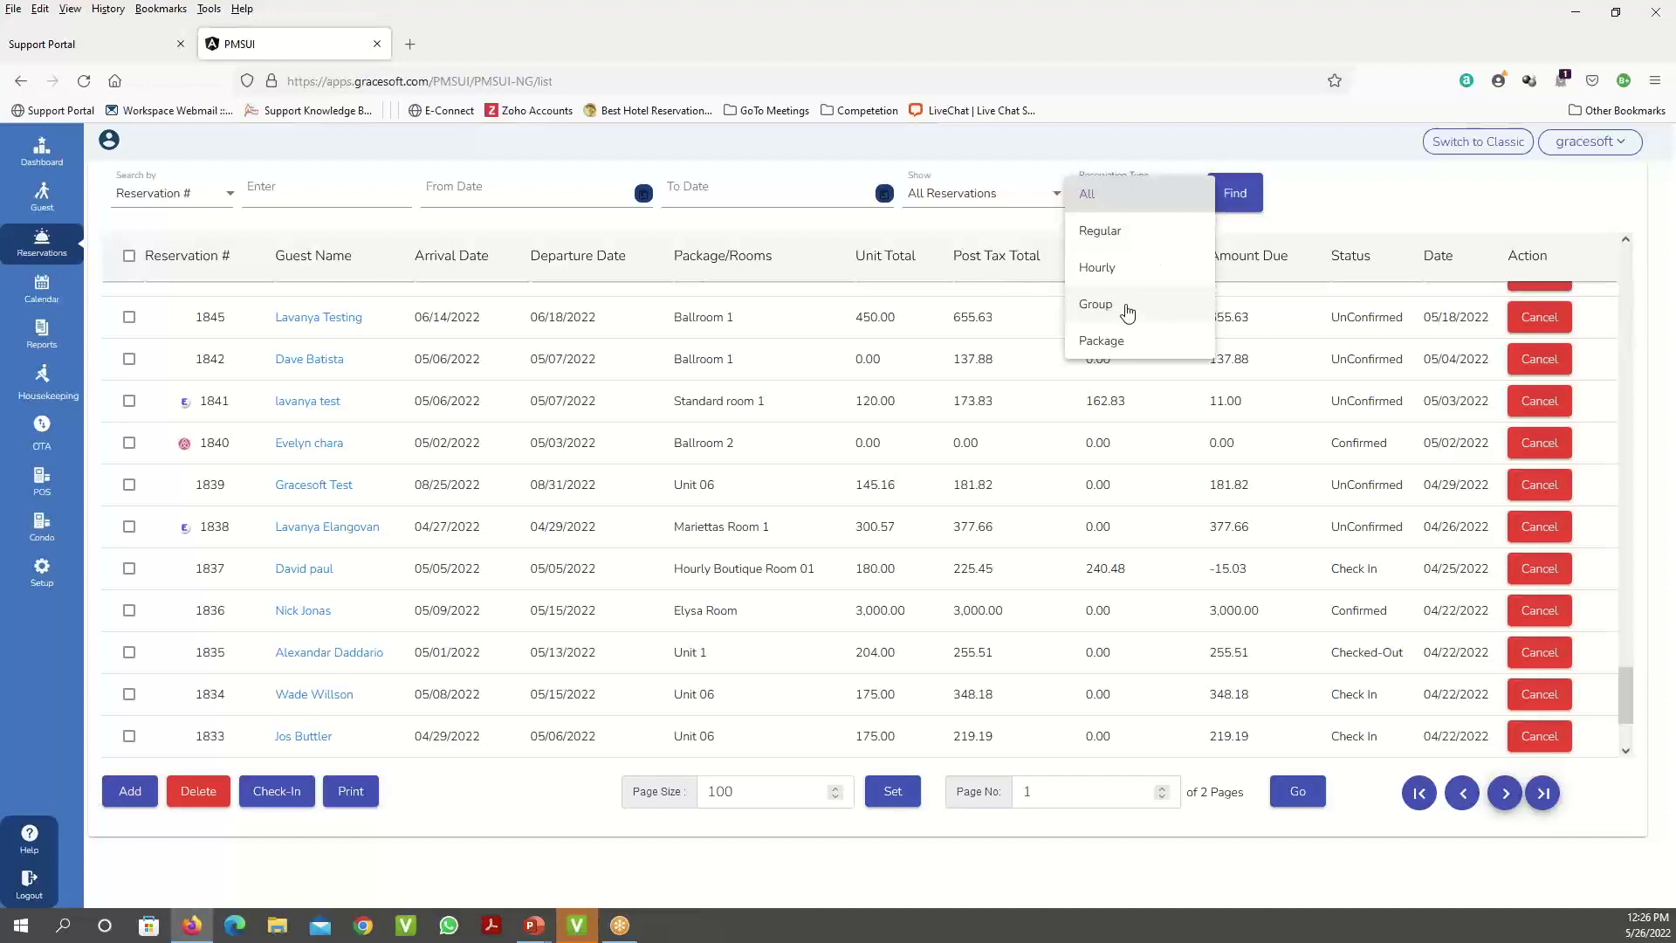
click(1347, 210)
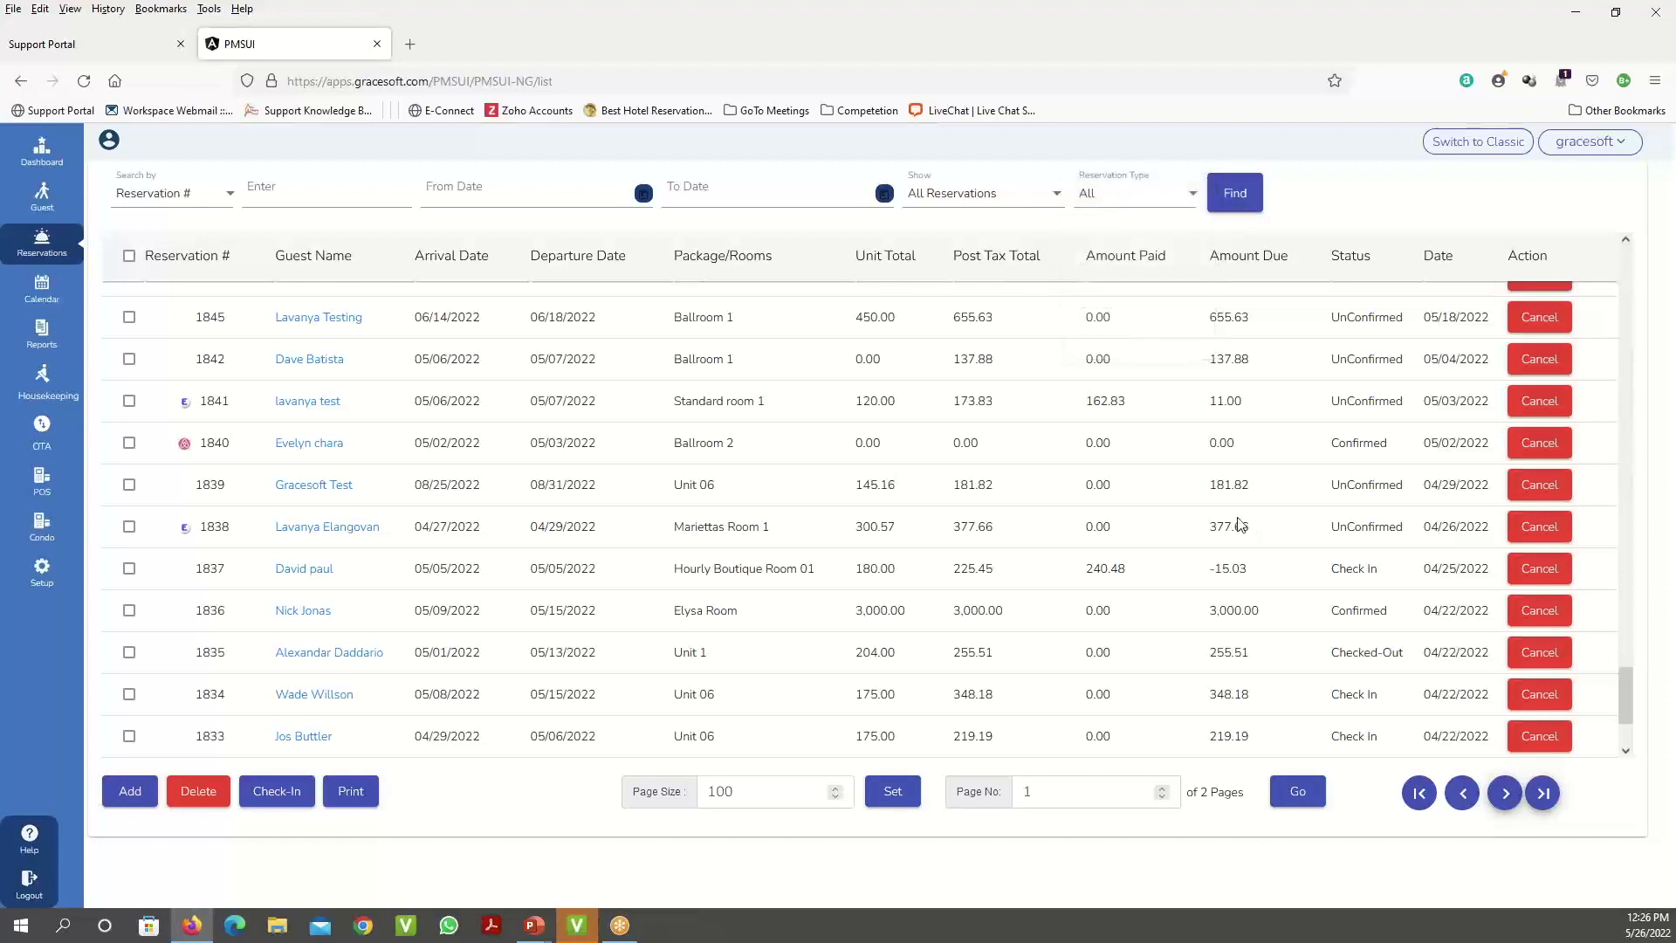
scroll(1241, 524, up, 1)
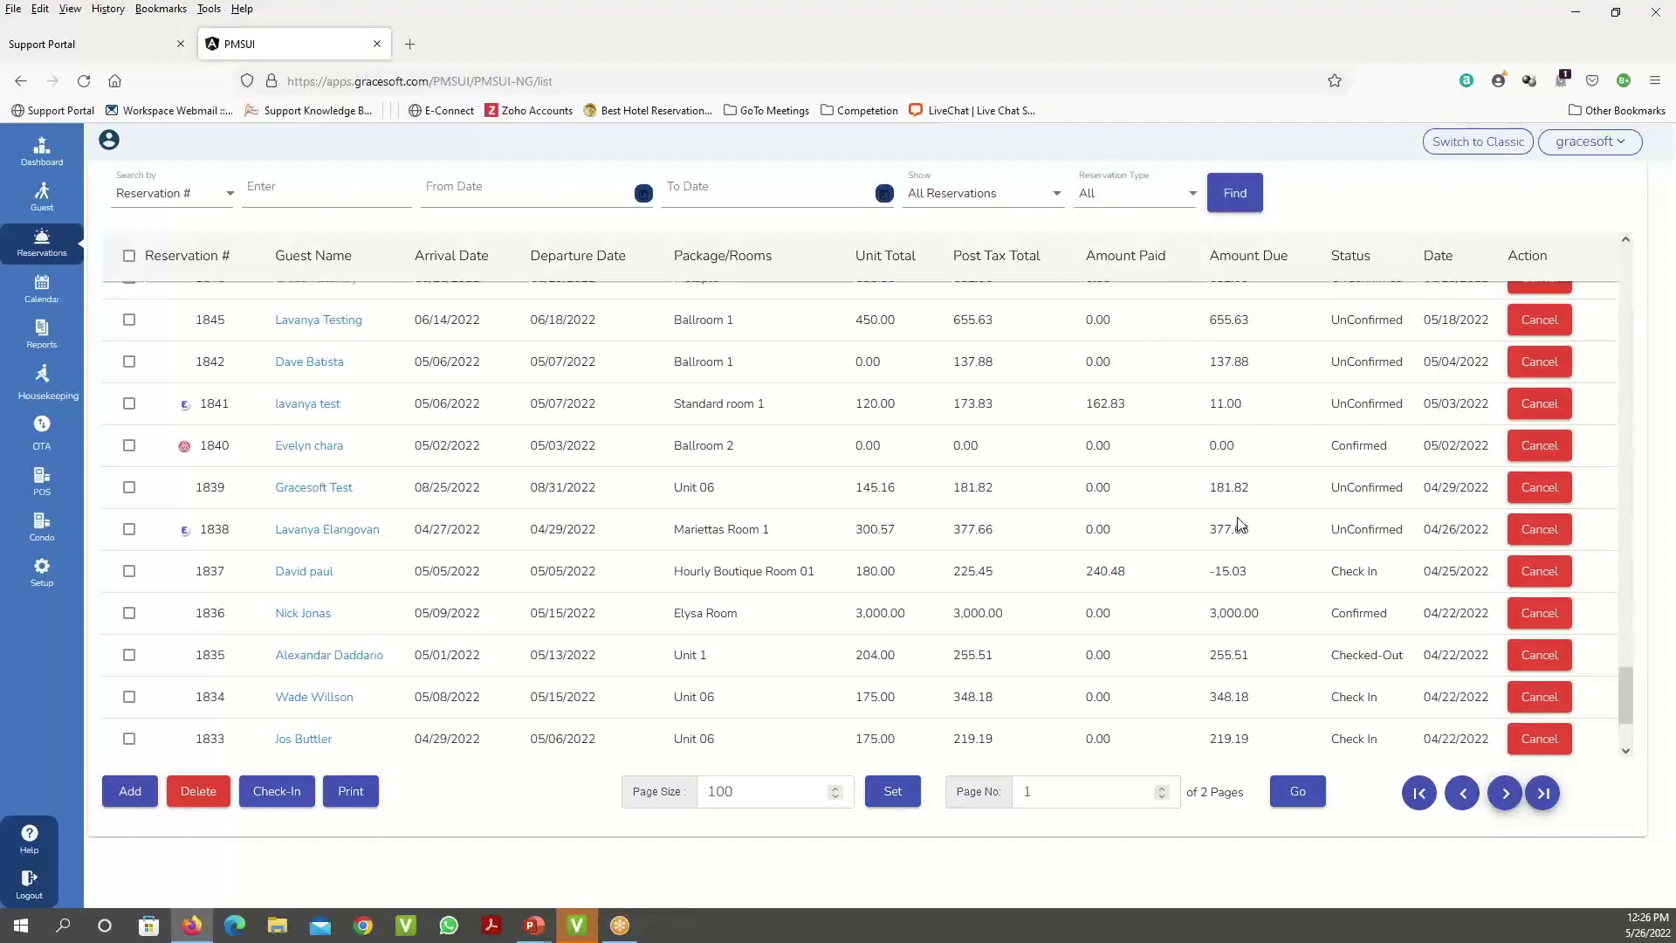
scroll(1241, 524, up, 10)
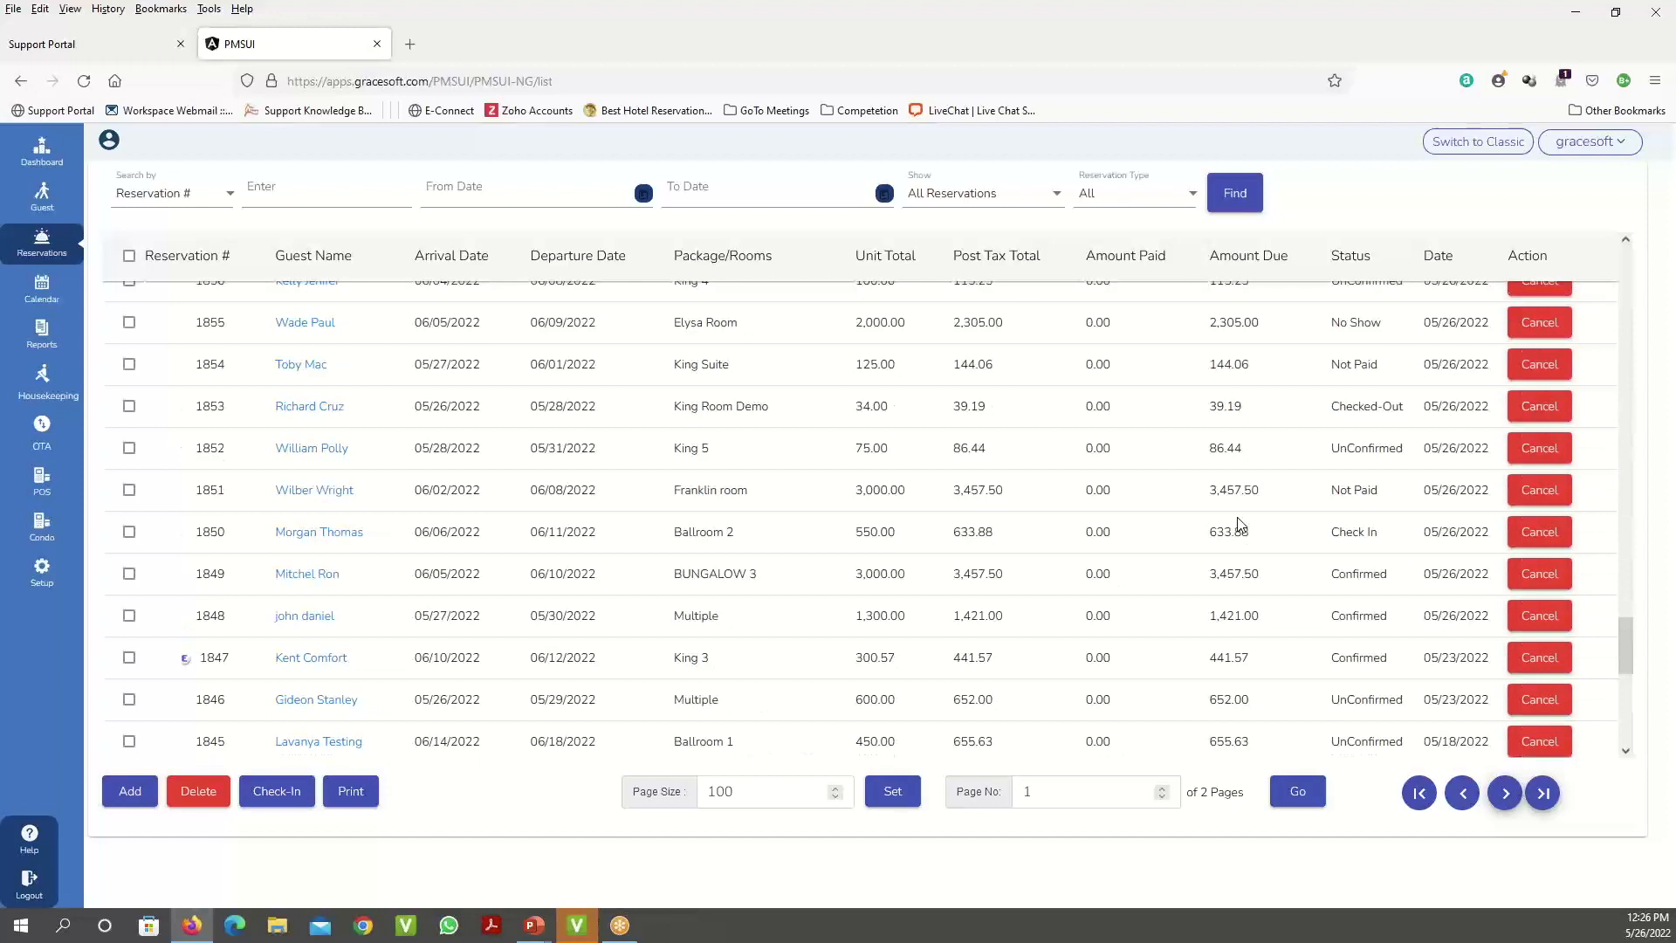
scroll(282, 514, down, 3)
click(130, 526)
click(129, 568)
click(129, 610)
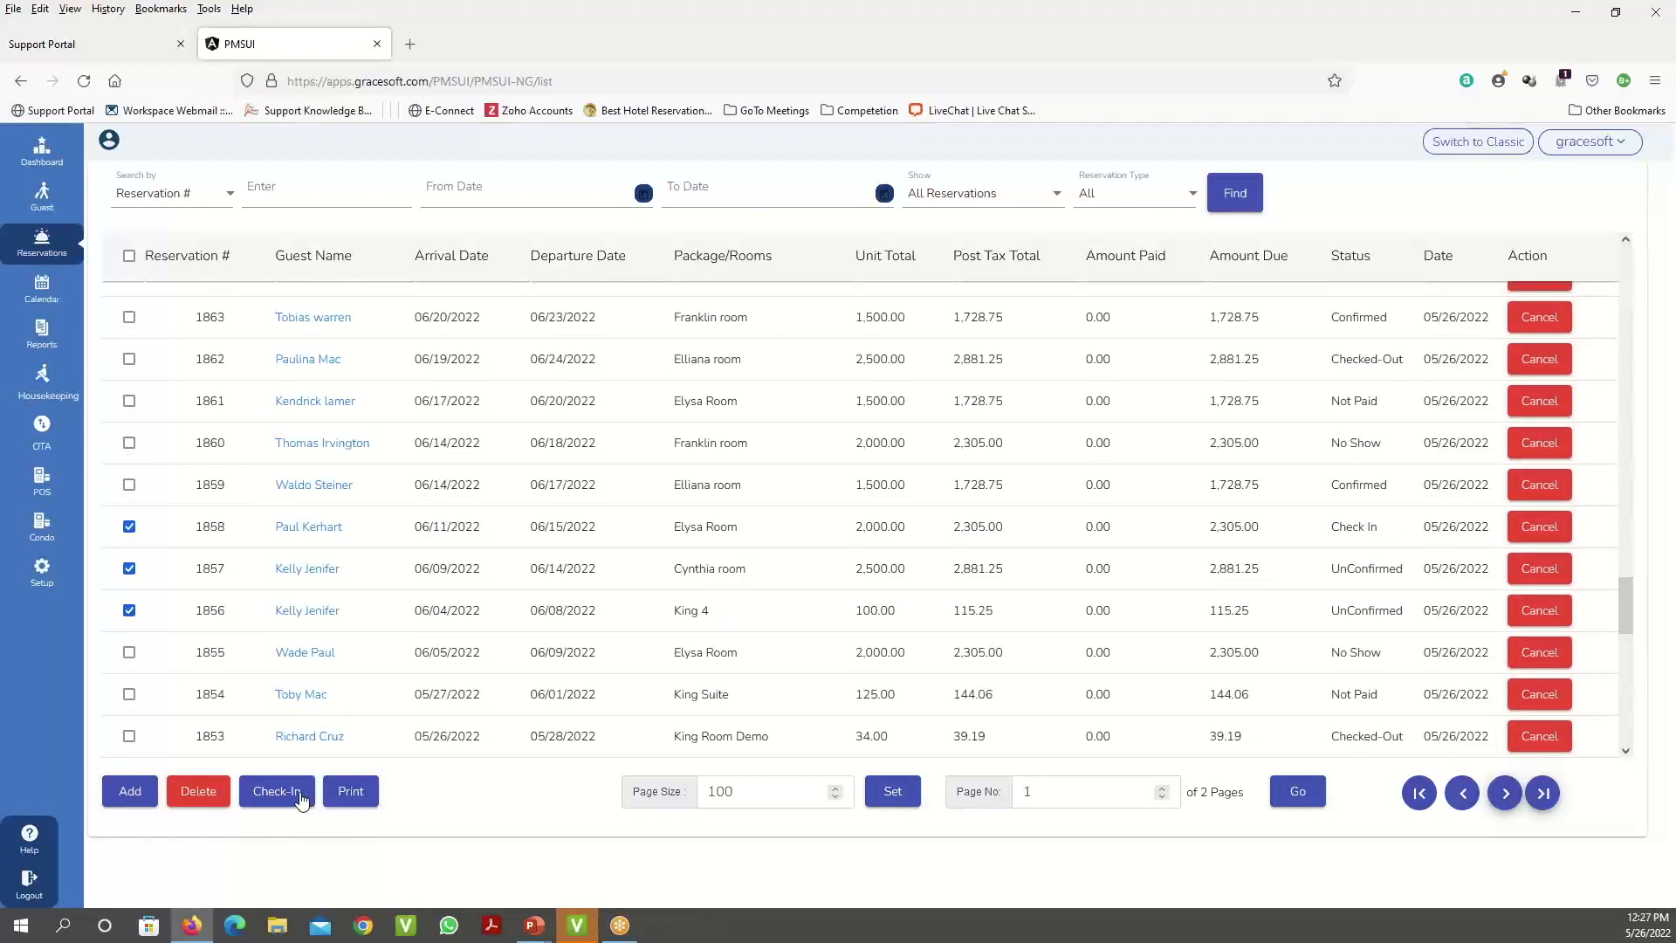
- Set Show to Today CheckIns and run Find
click(1033, 200)
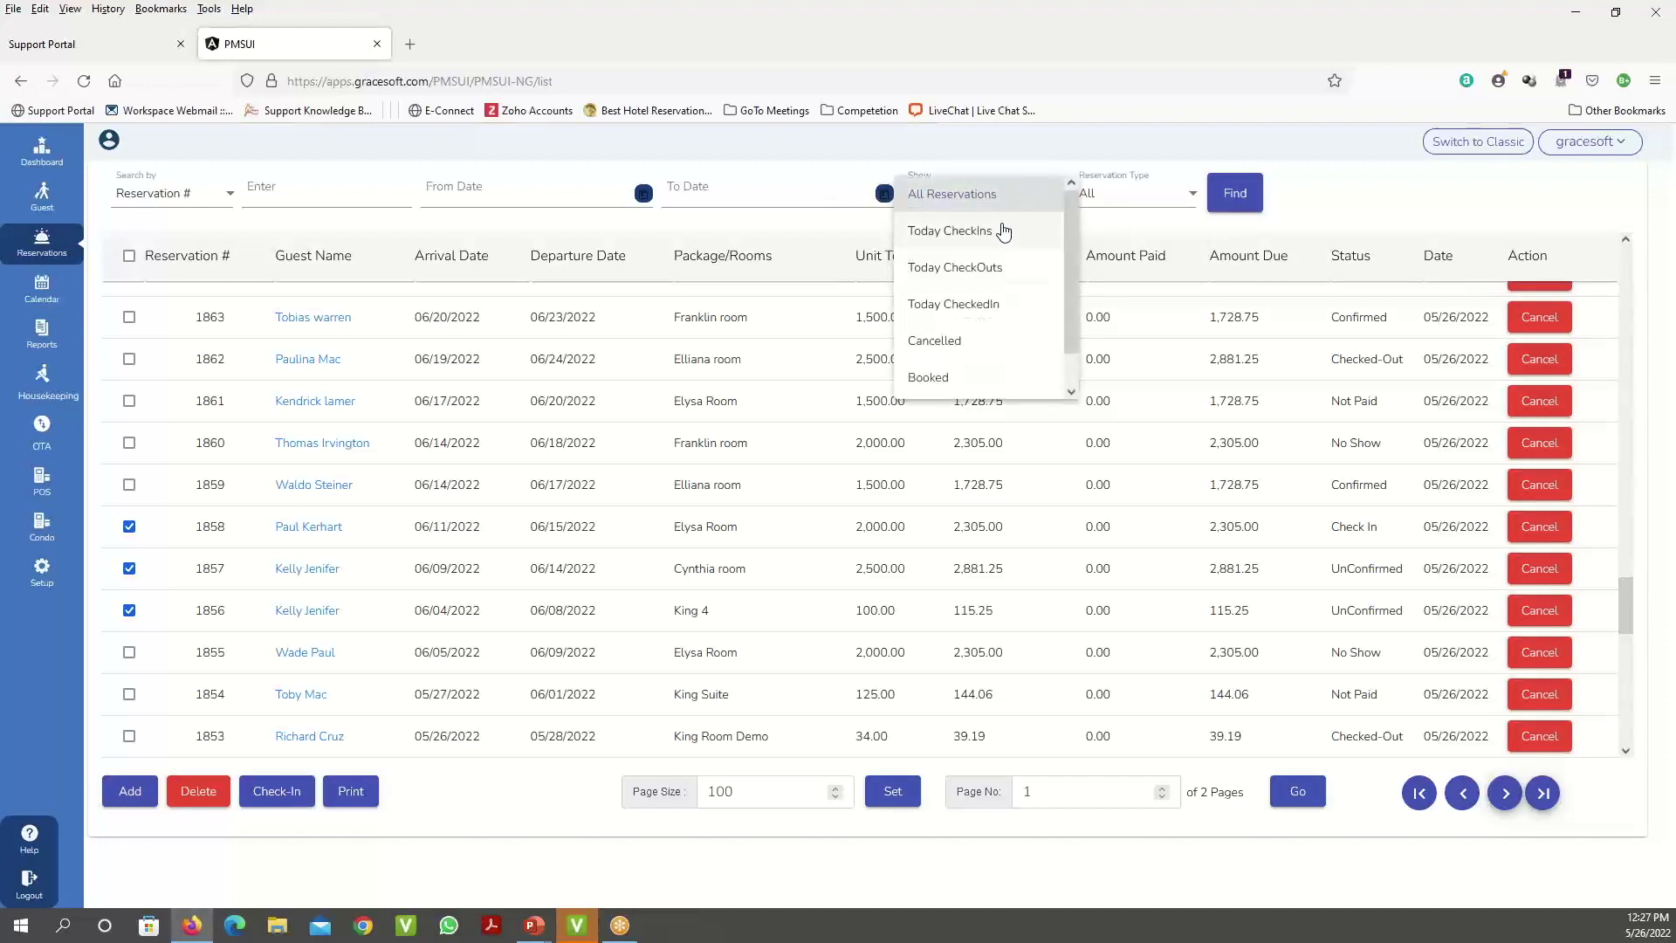
click(1003, 231)
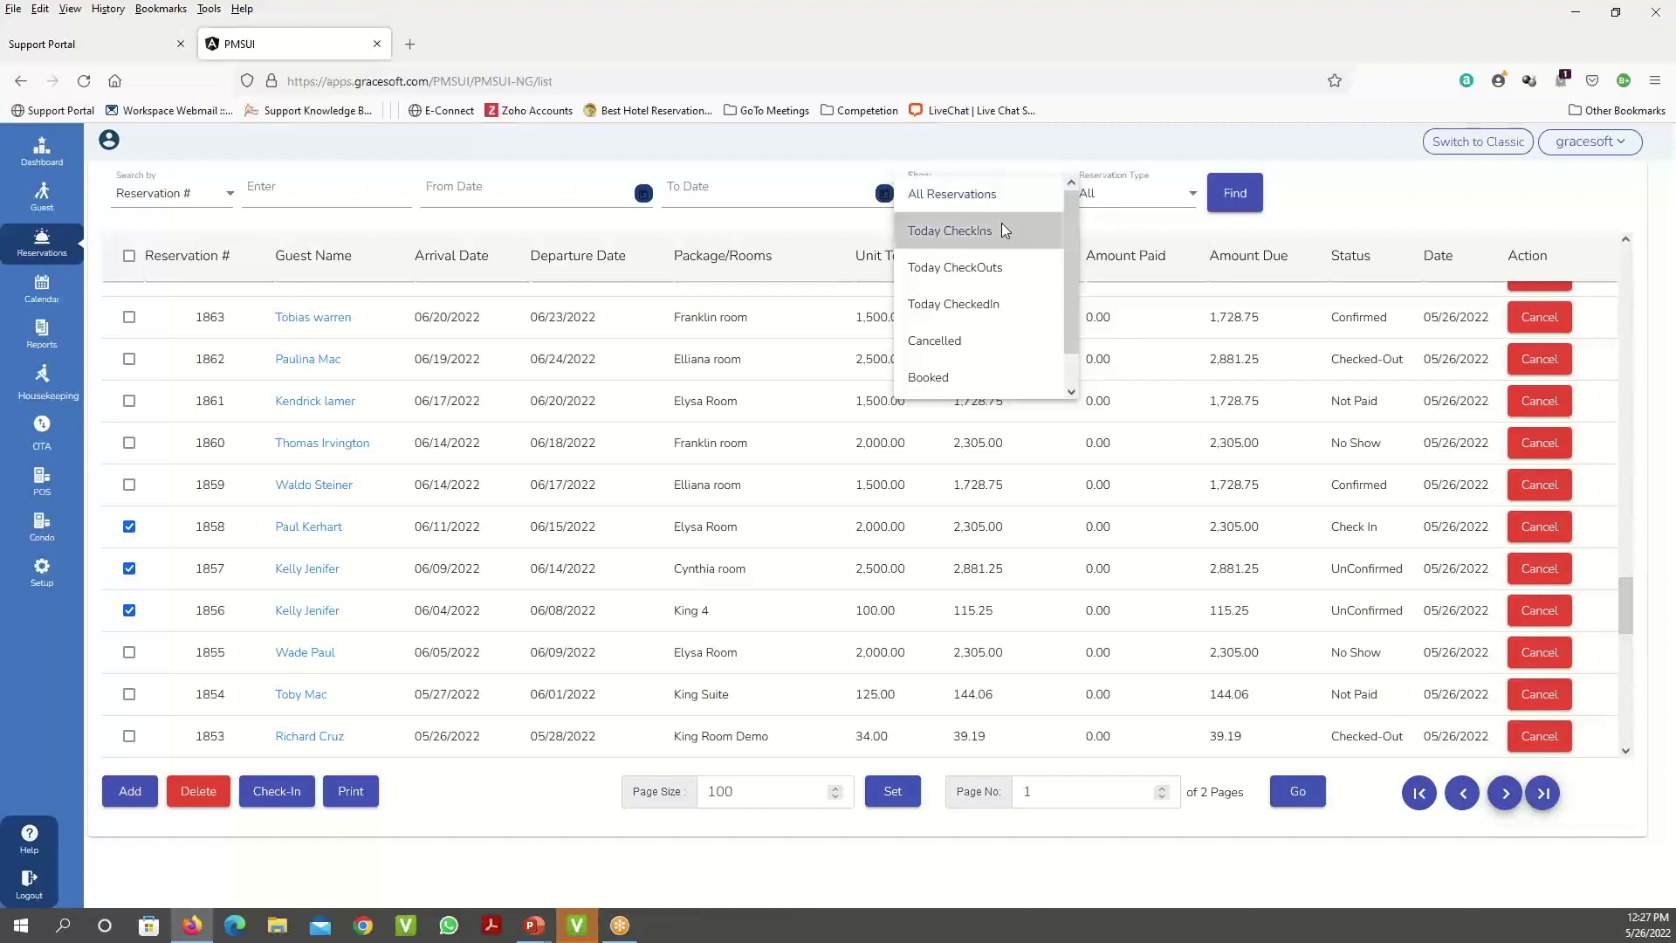
click(1235, 196)
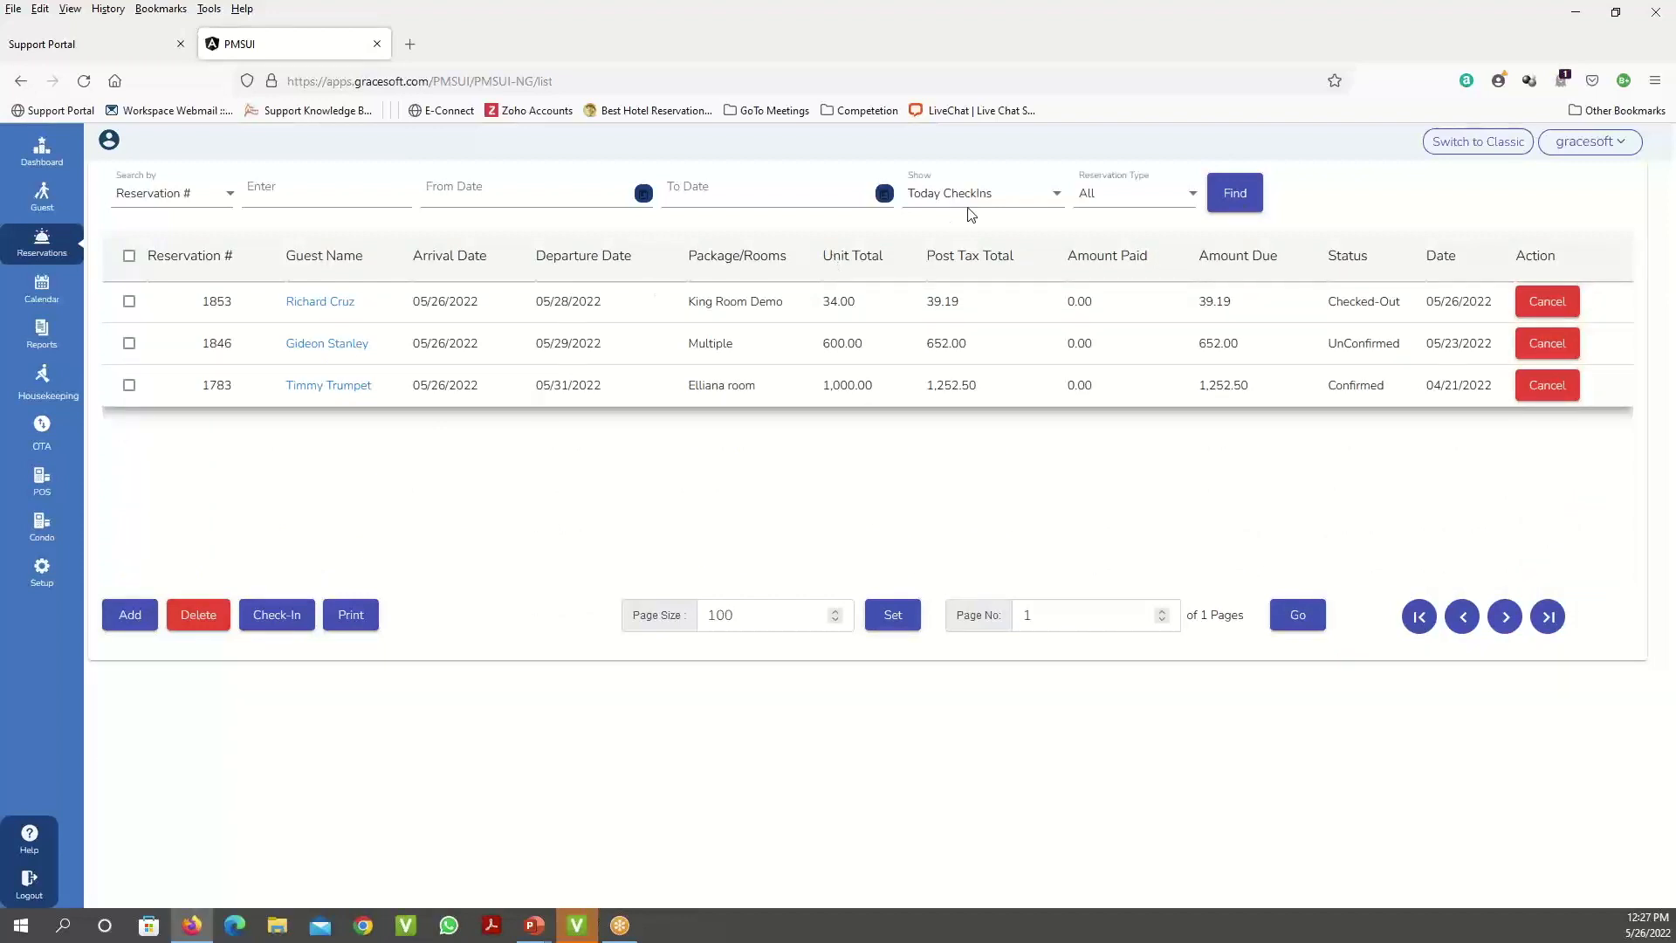
click(1044, 196)
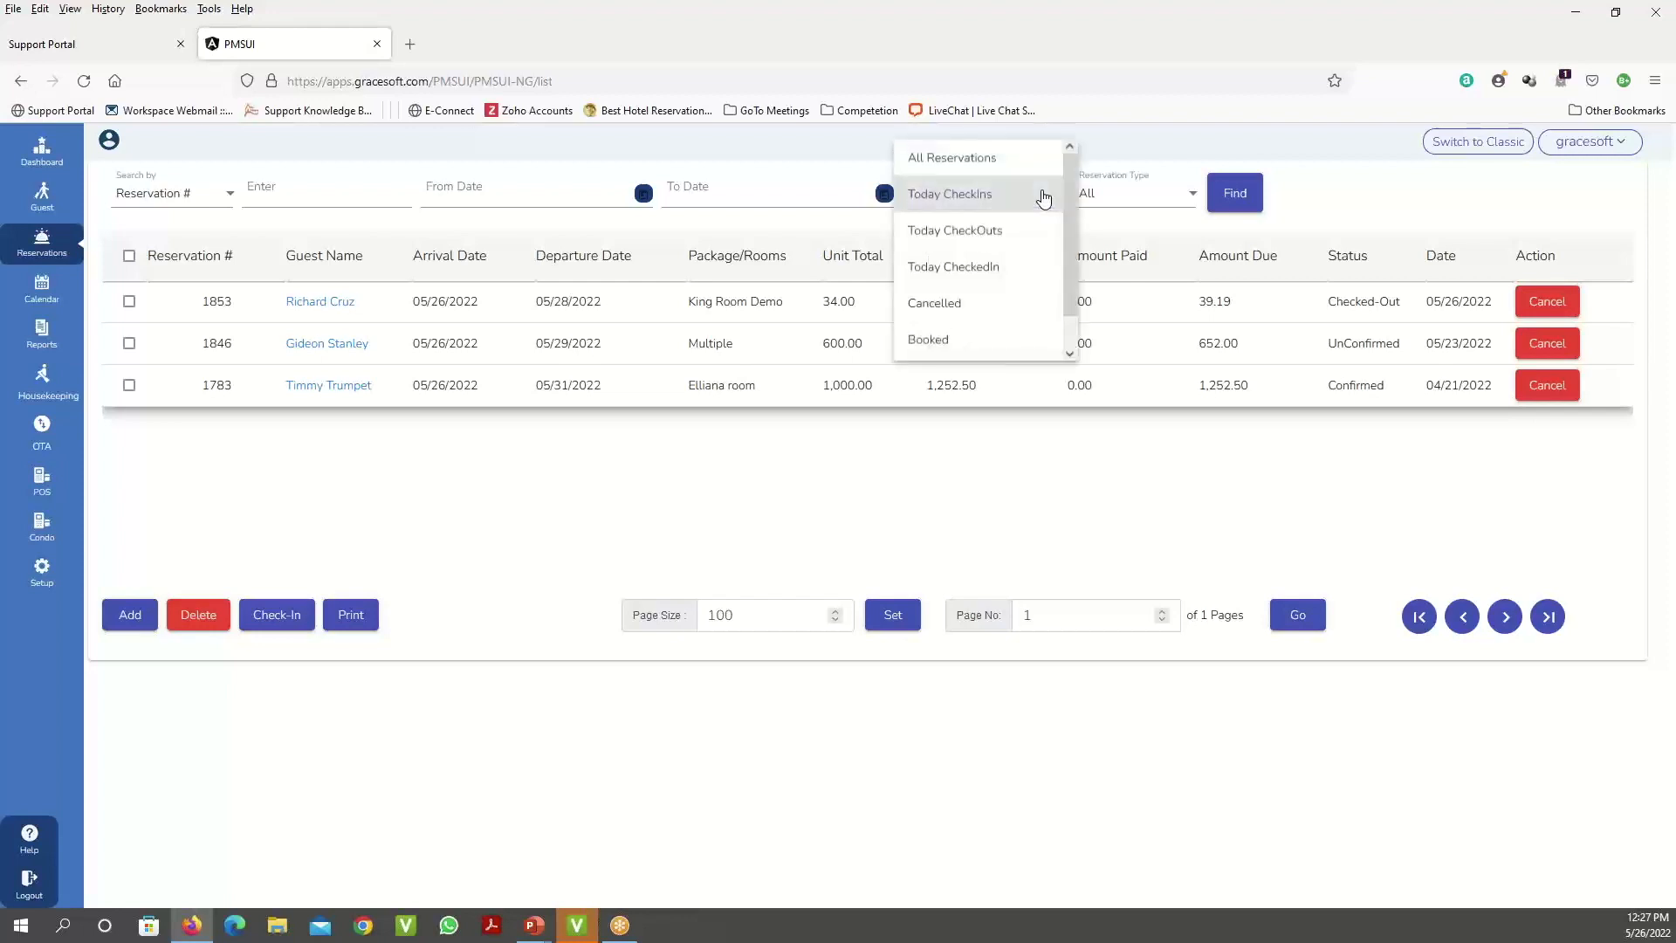
click(1360, 201)
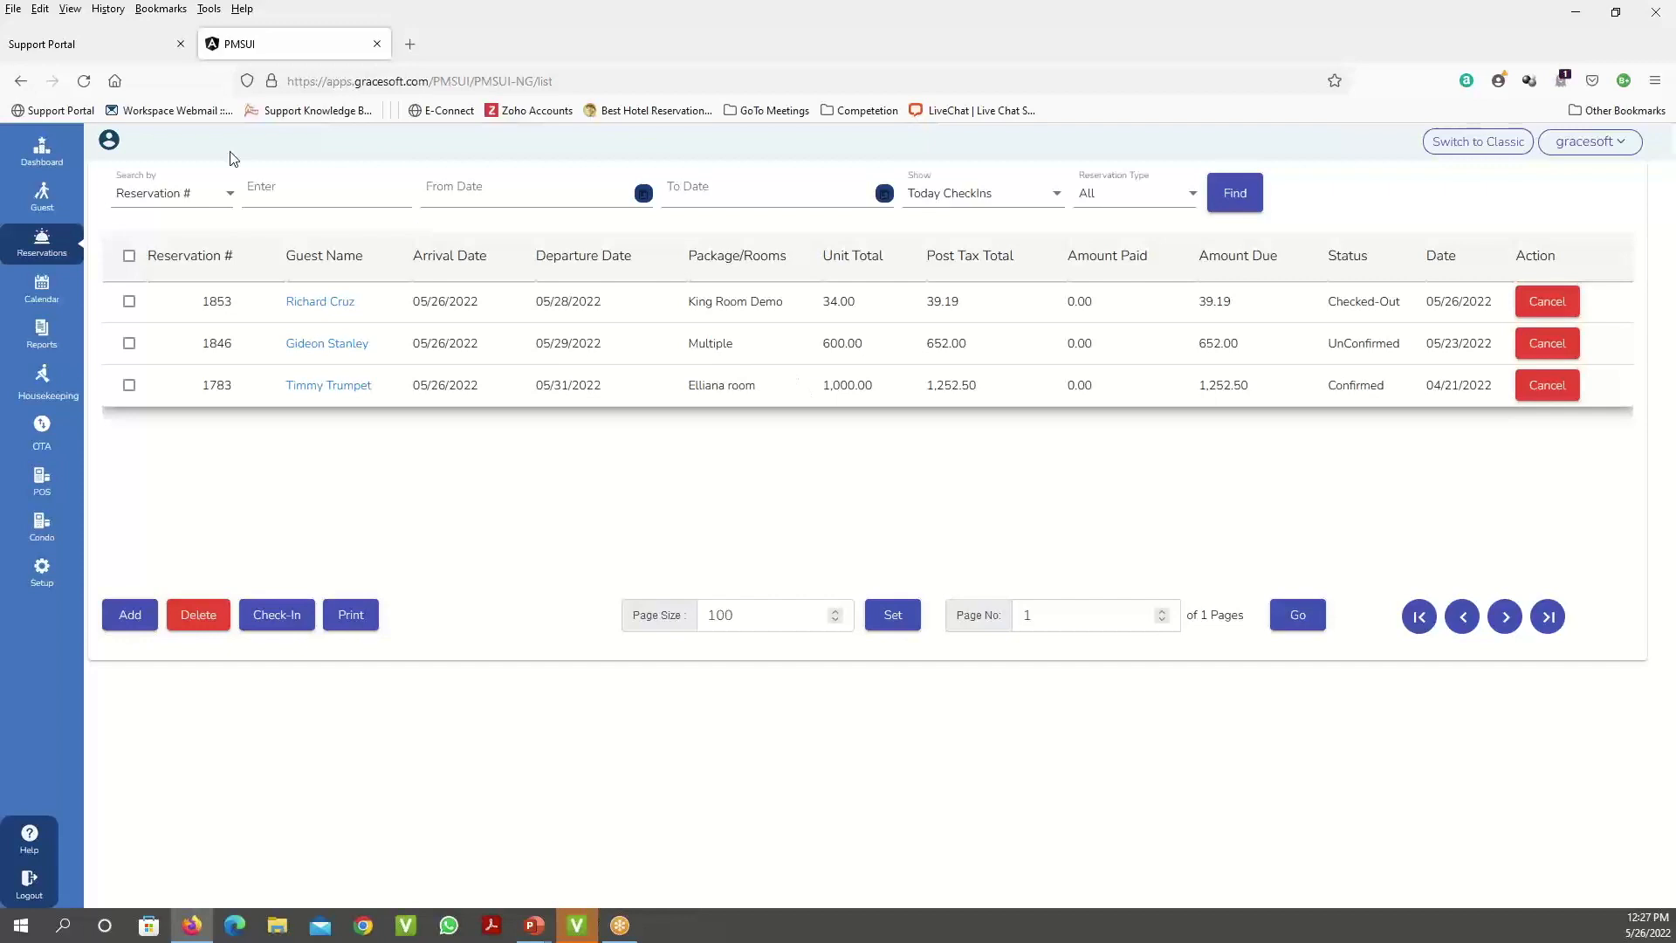
- On the dashboard, view today's Departure, Stayover and In House Guests activity
click(48, 157)
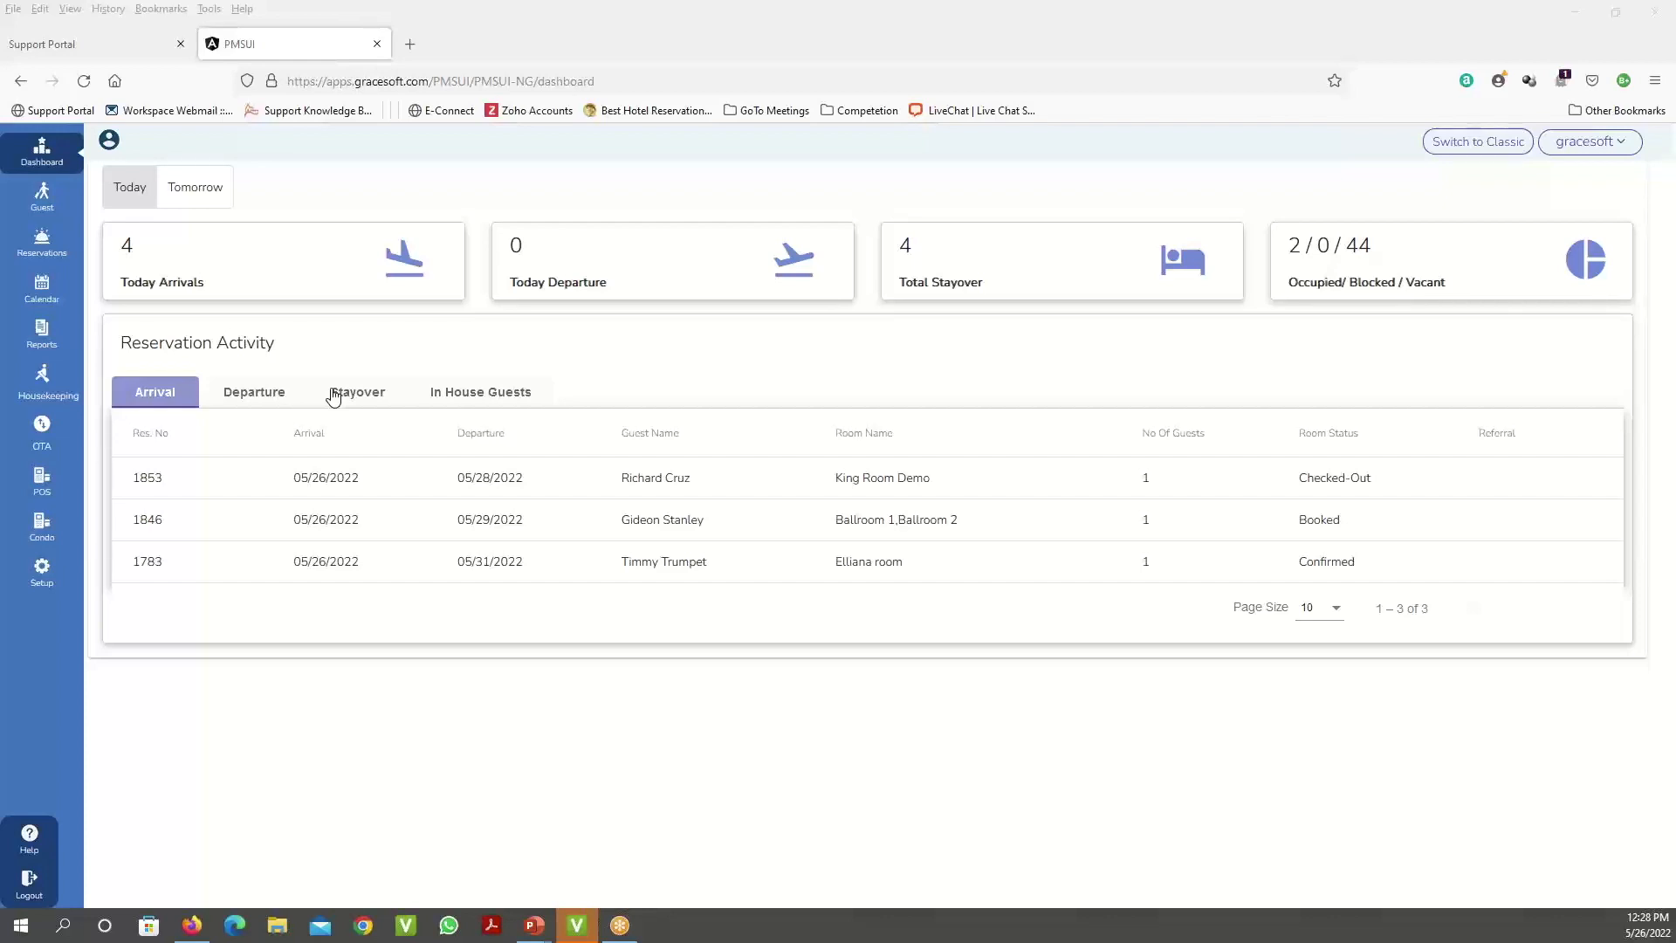
click(264, 397)
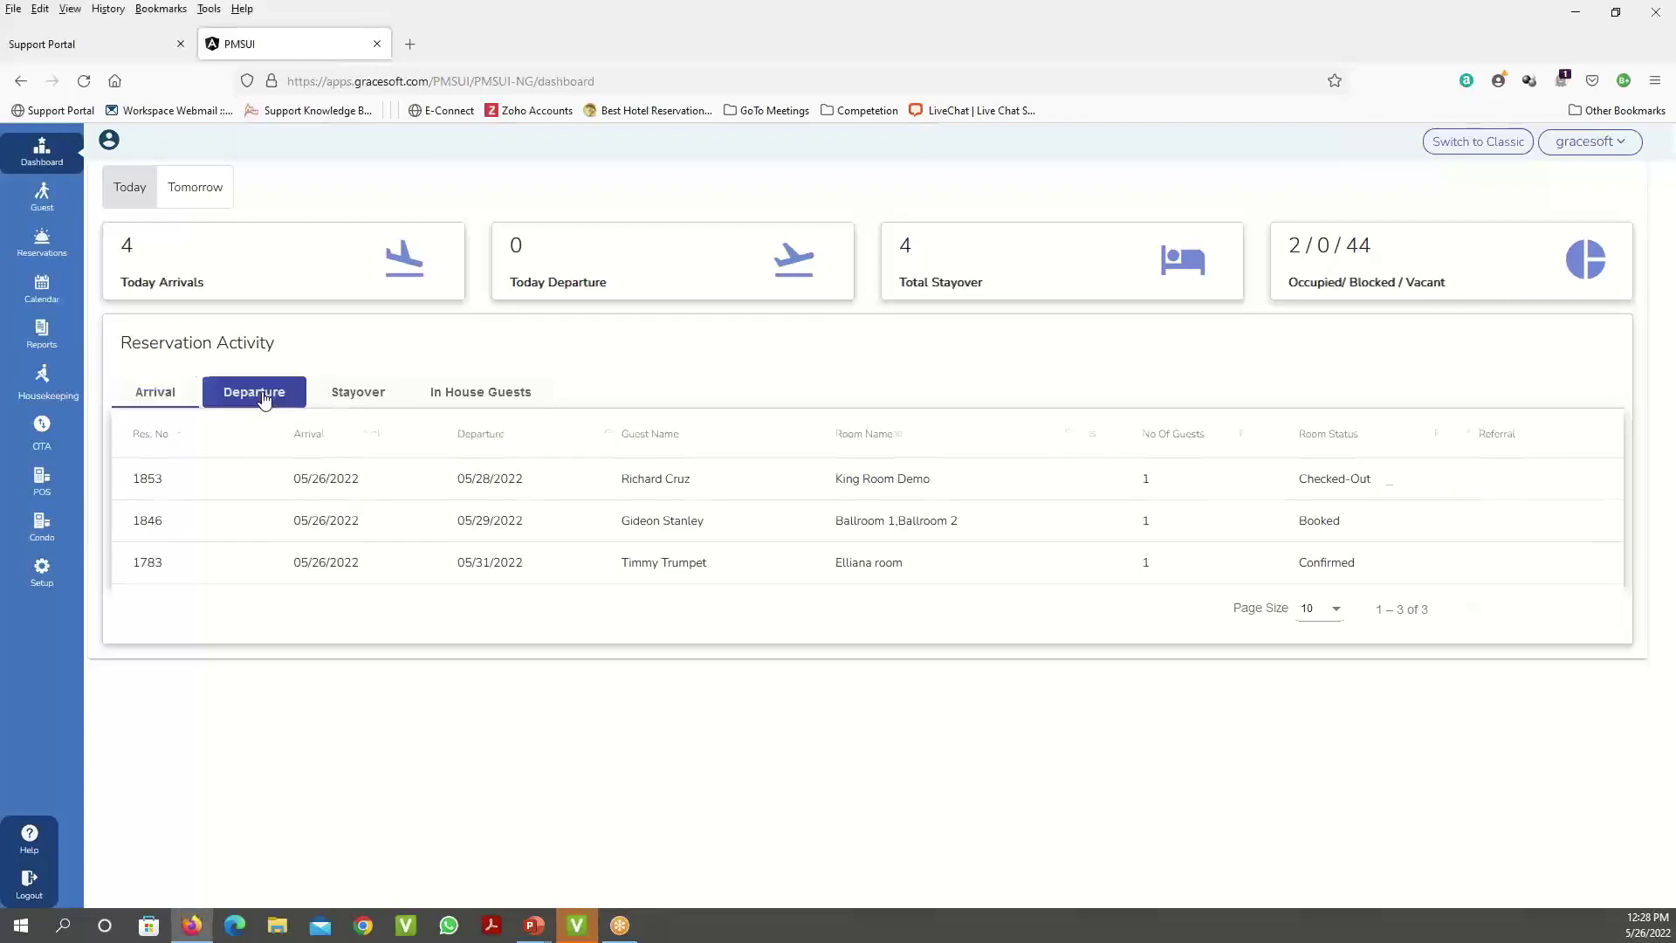
click(354, 393)
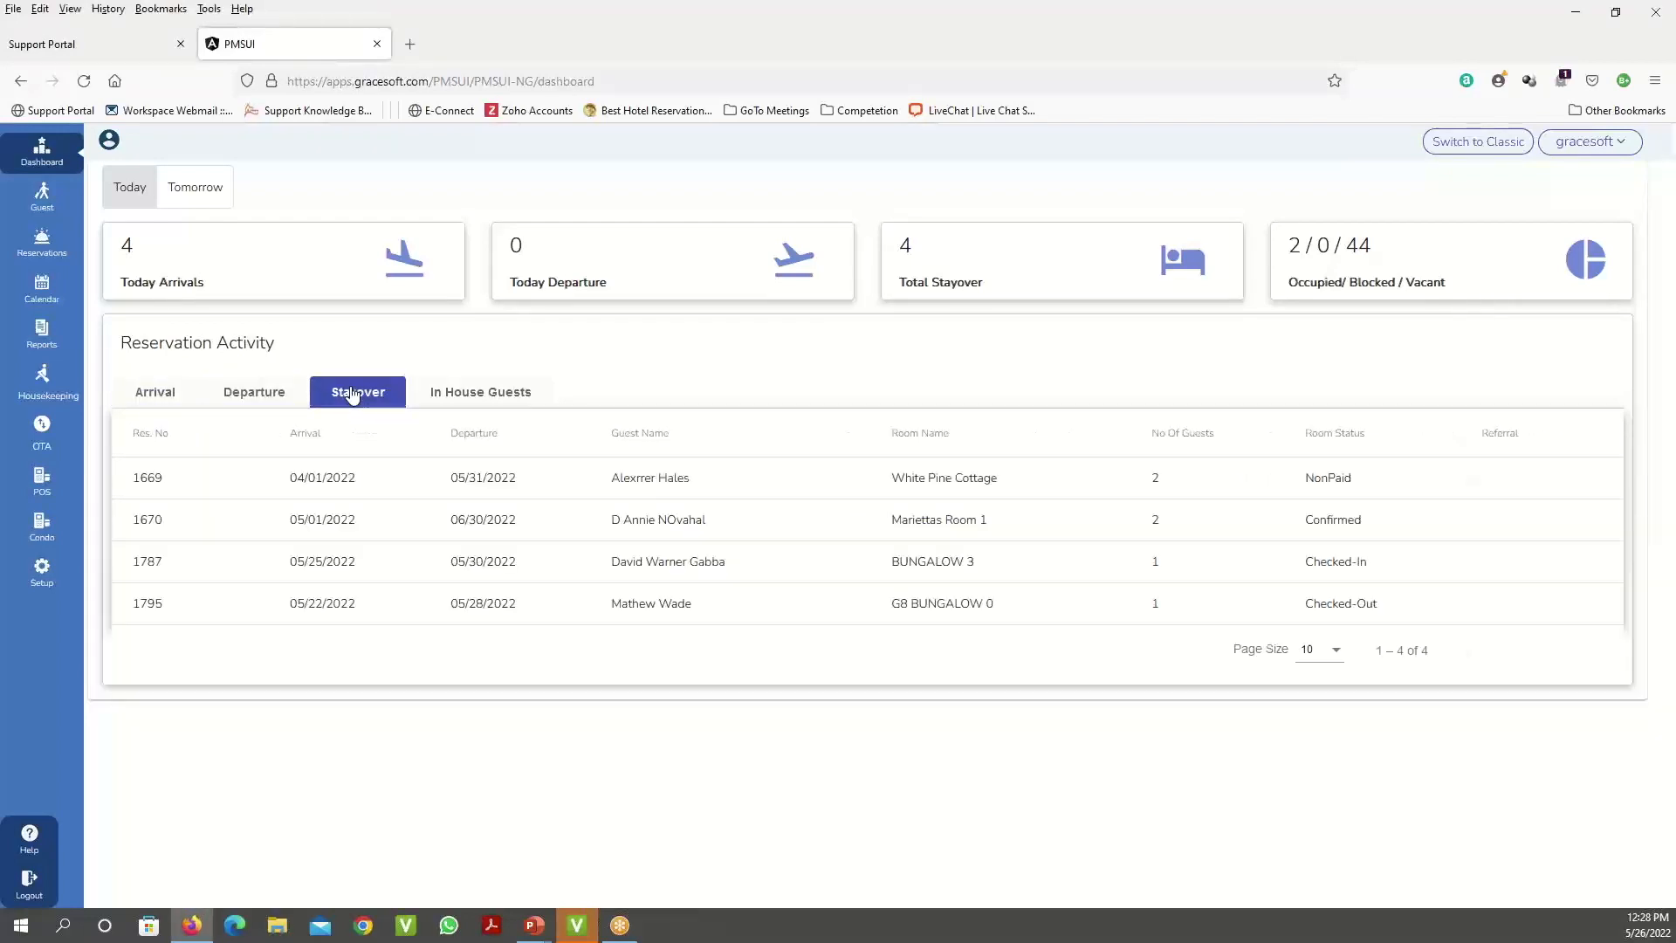
click(483, 393)
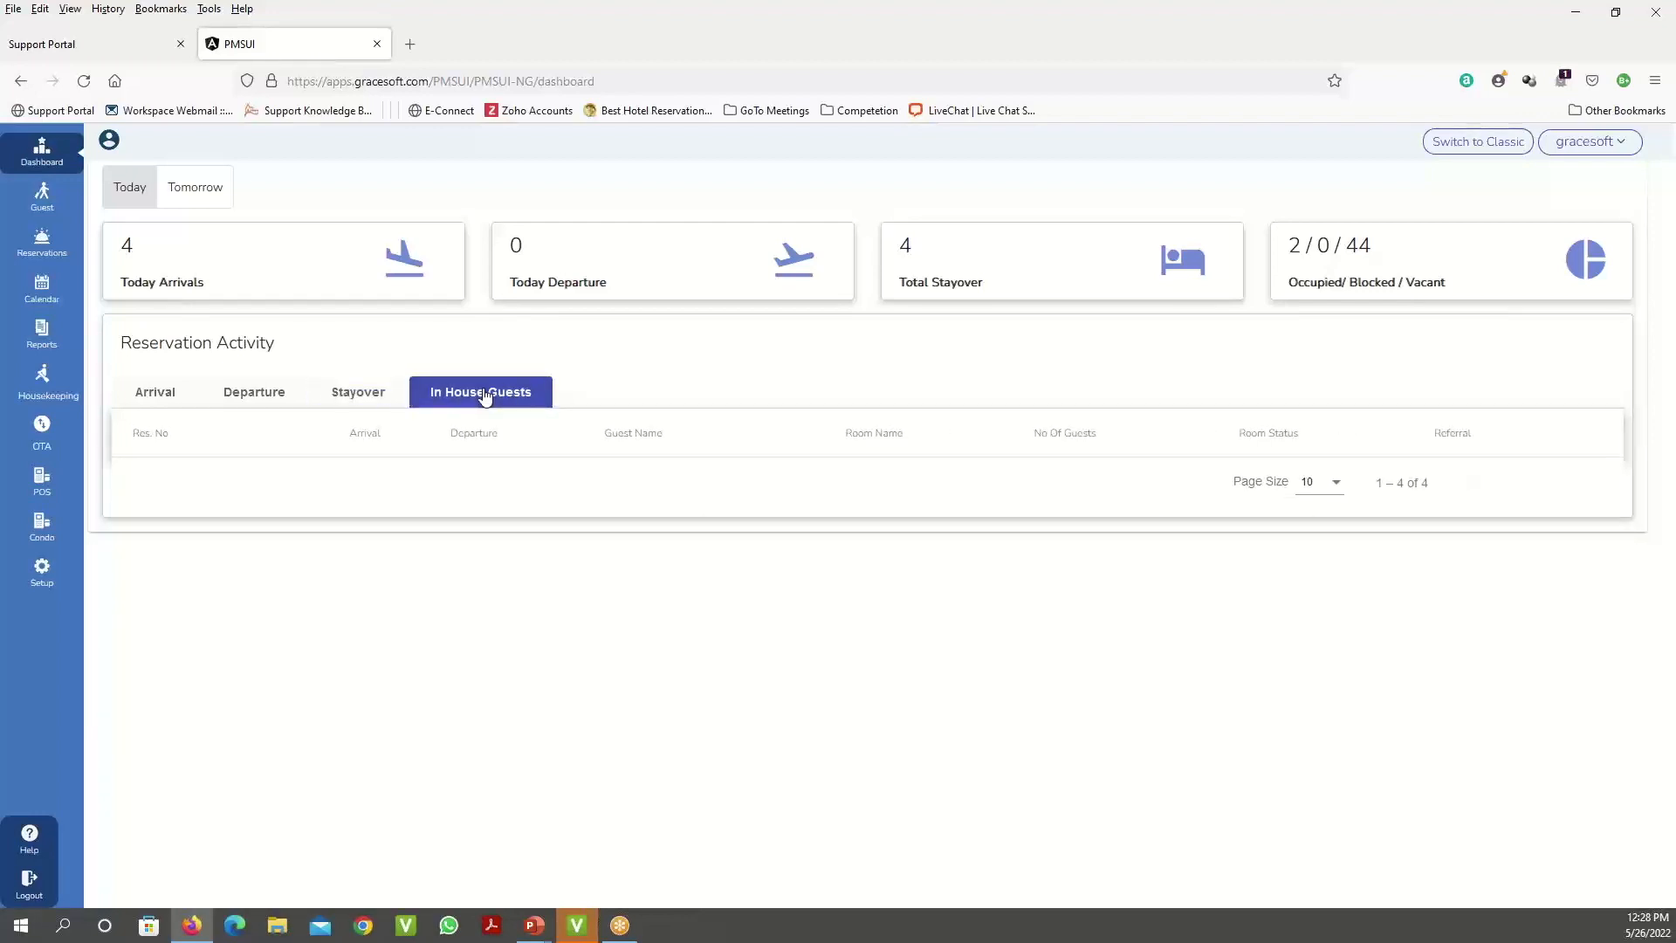
click(351, 392)
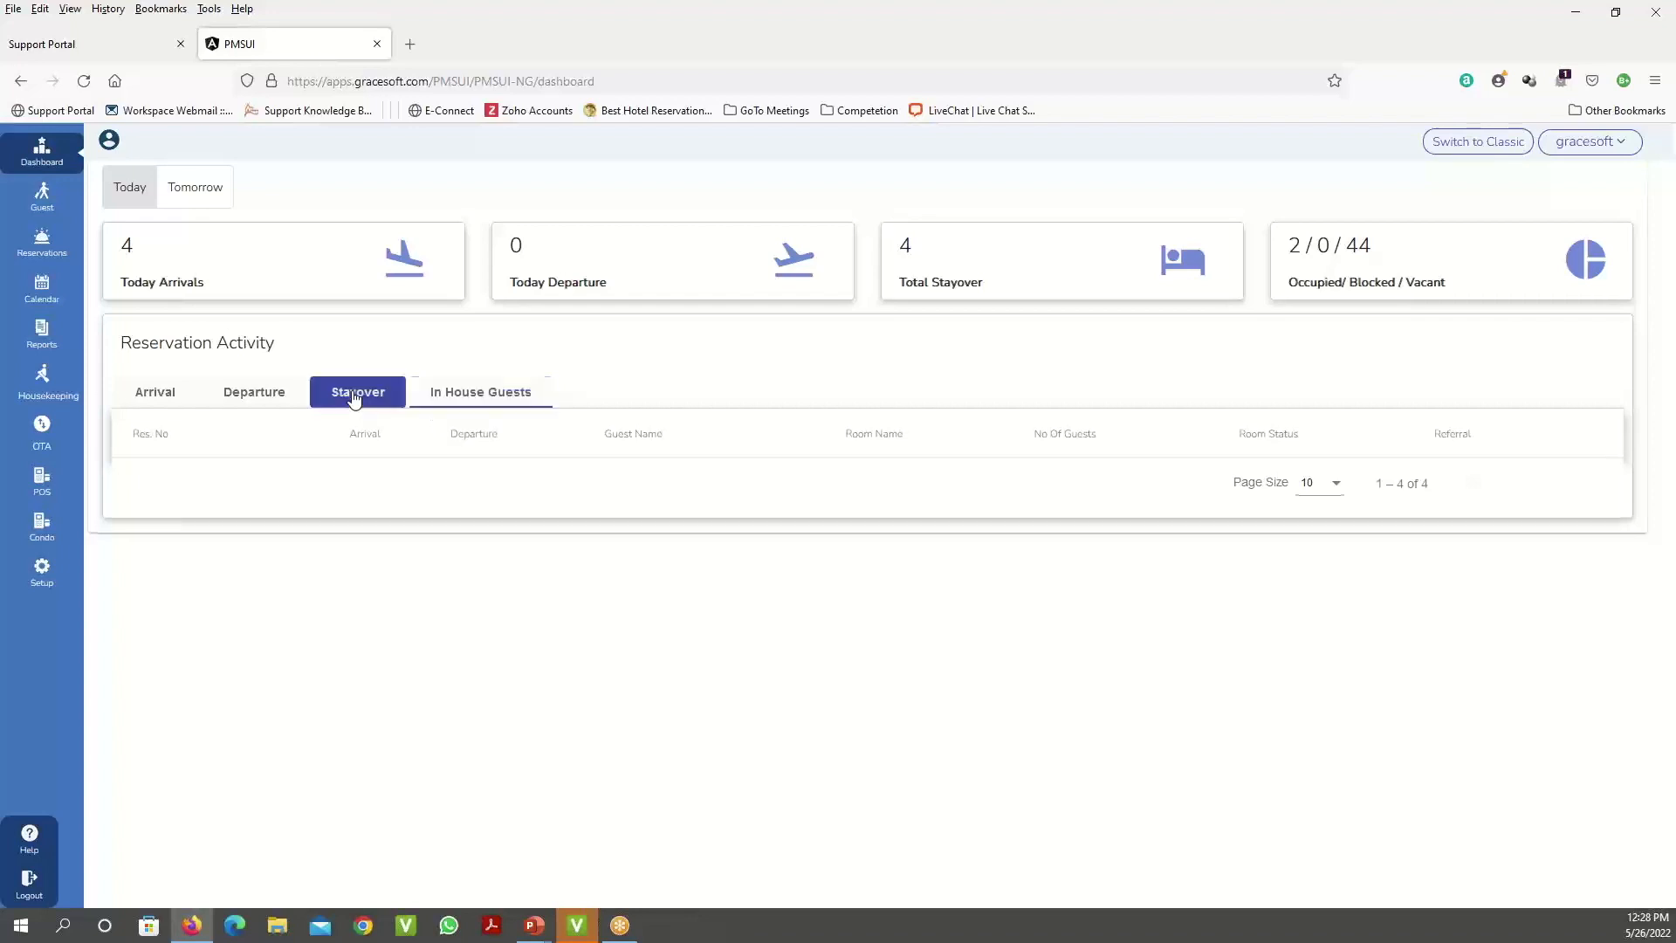
- Switch the dashboard to Tomorrow and show the arrivals for 05/27/2022
click(198, 199)
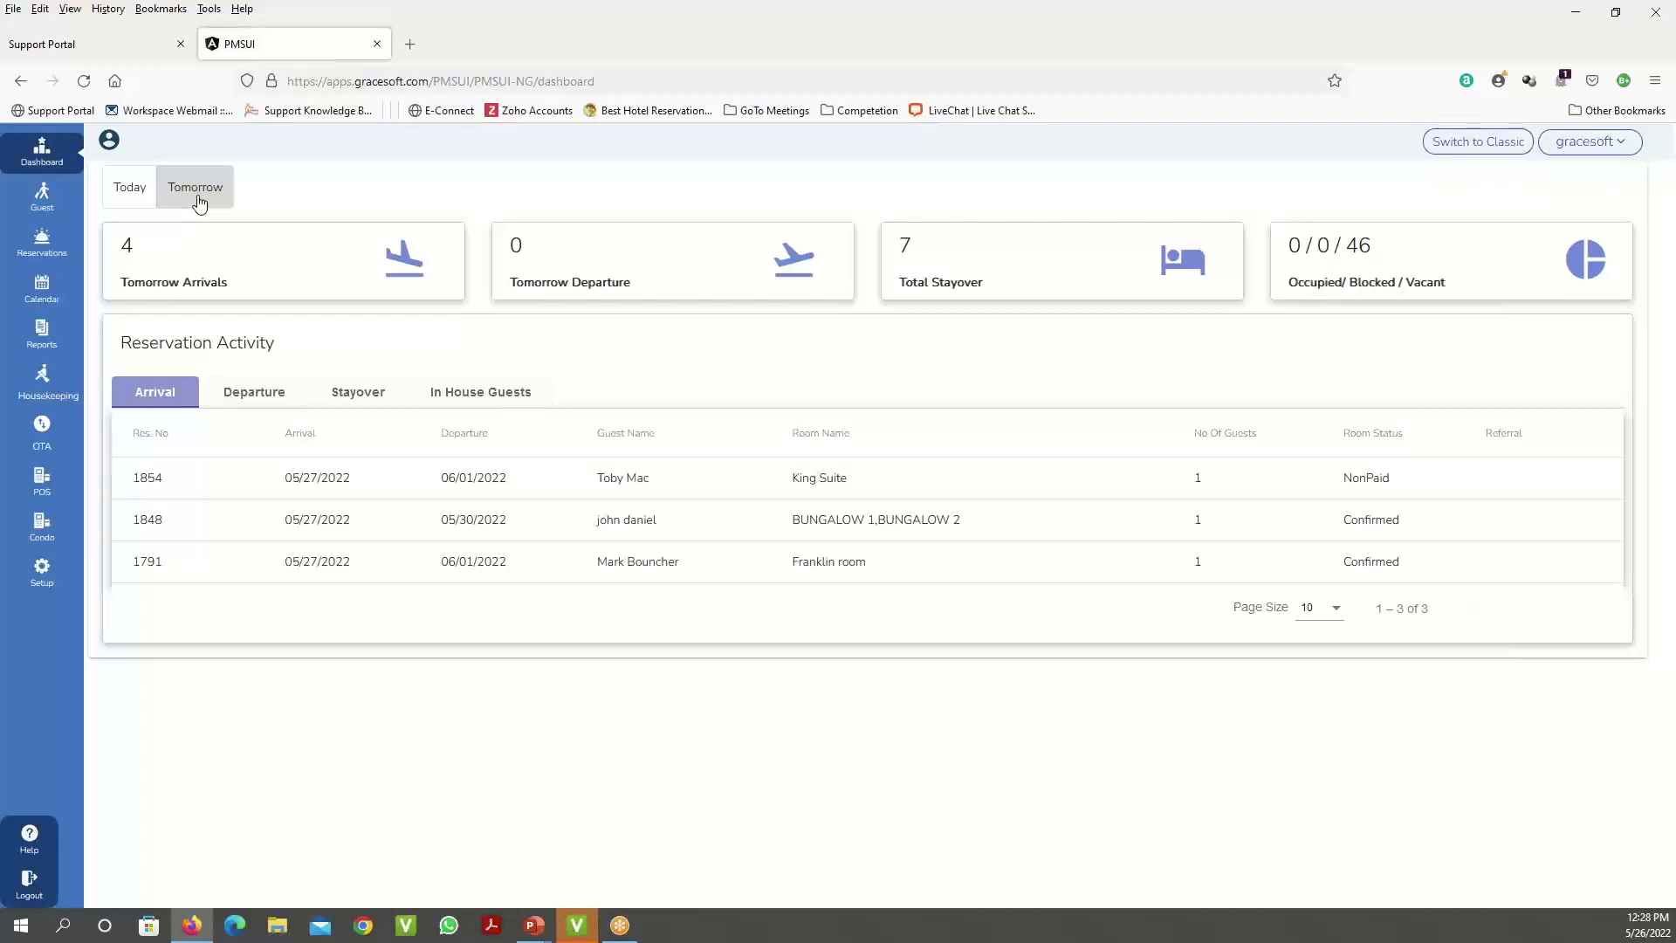
click(257, 393)
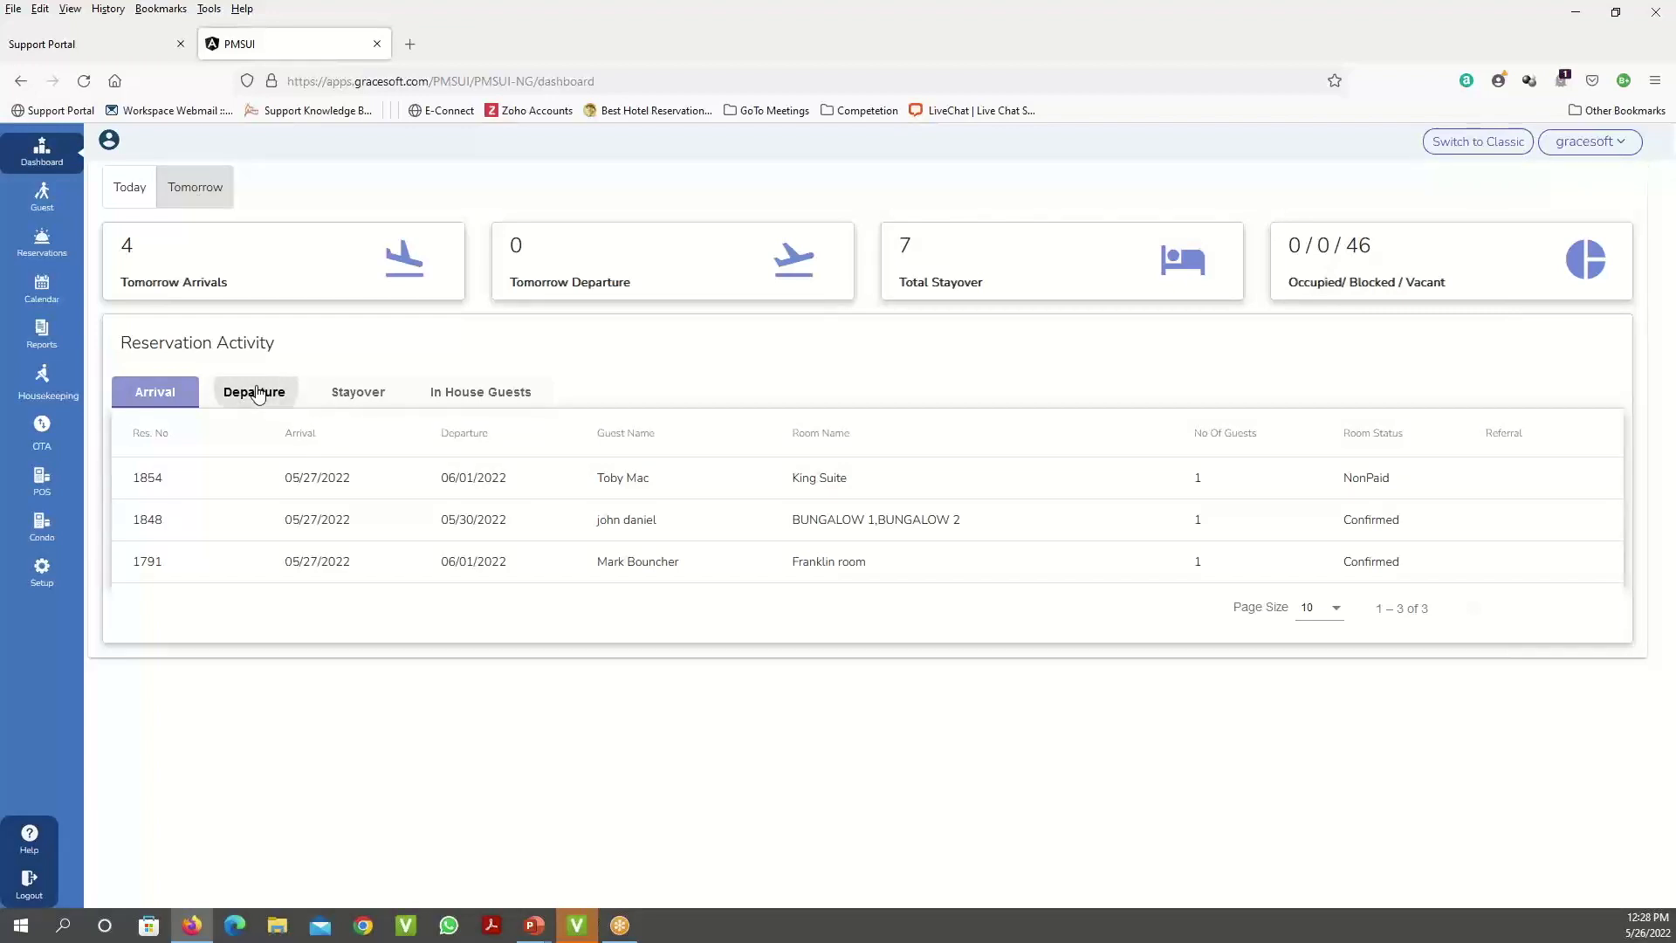
click(164, 400)
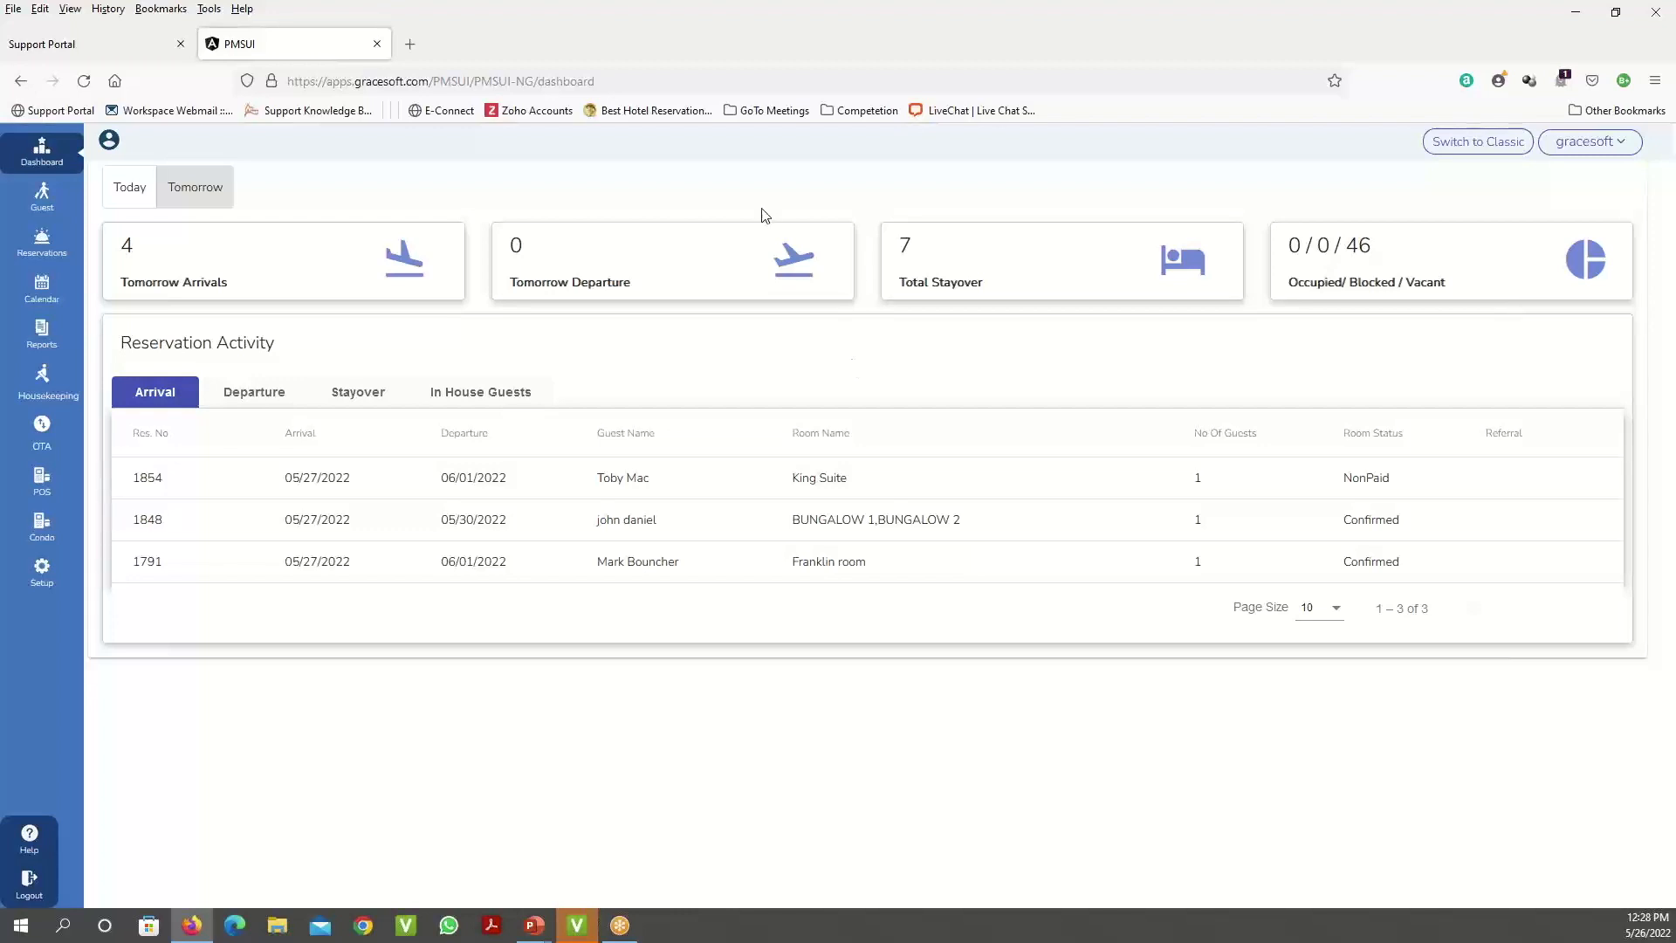
- Filter reservations to Group type, open the Smith Wedding booking, then close it unsaved
click(40, 250)
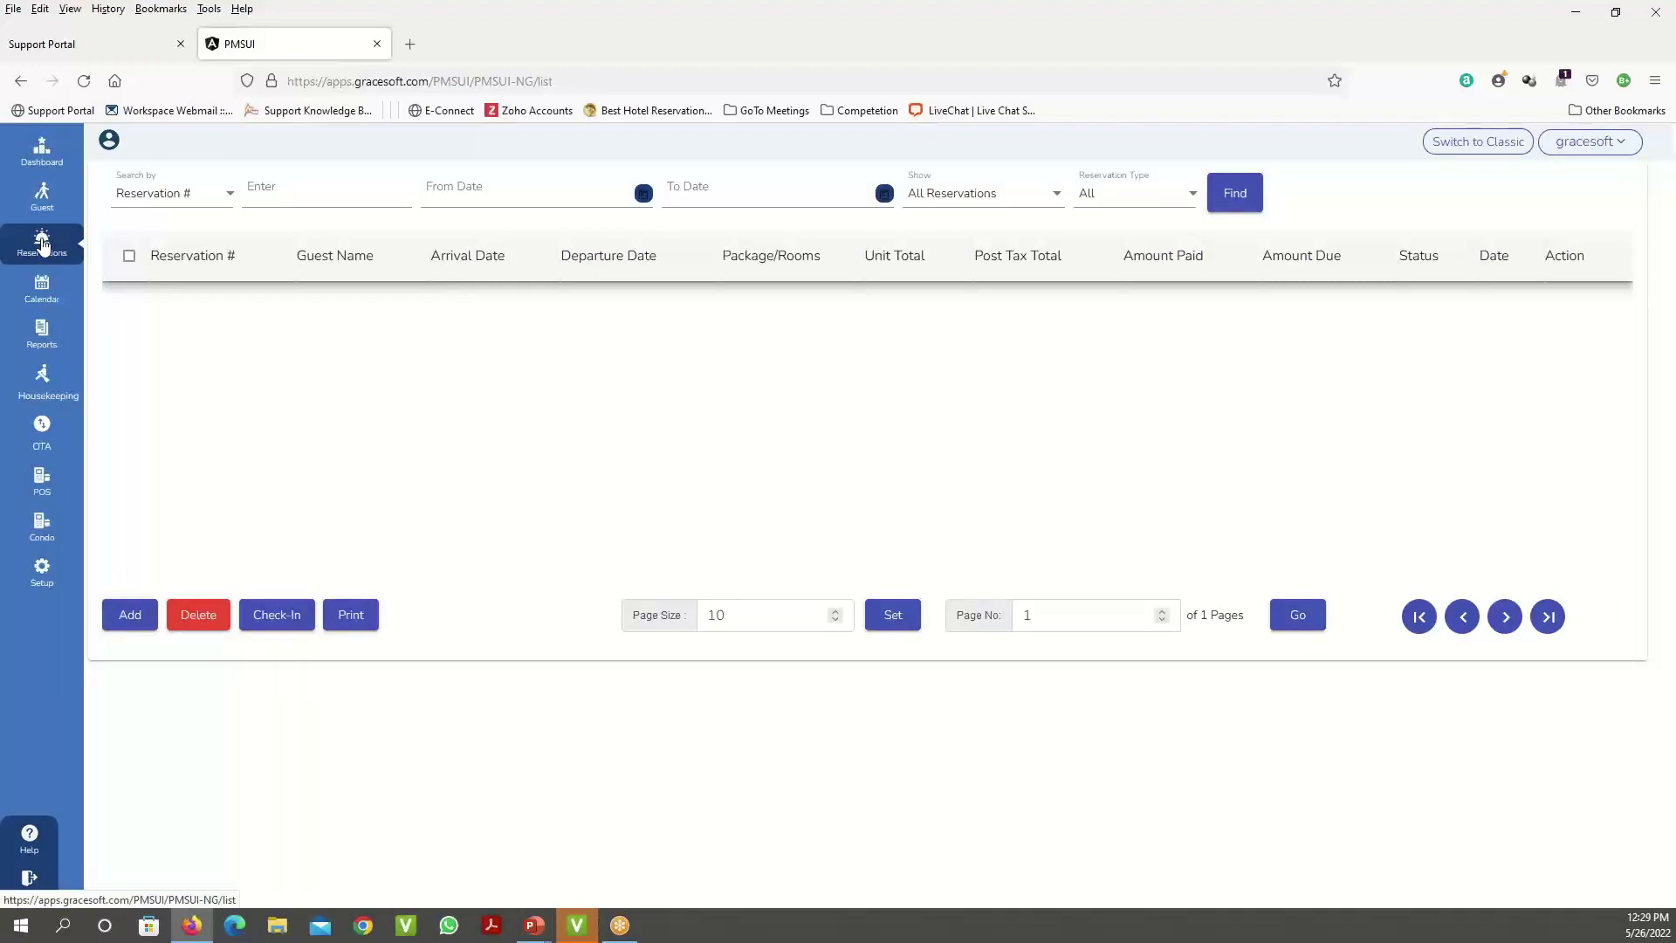
click(1135, 200)
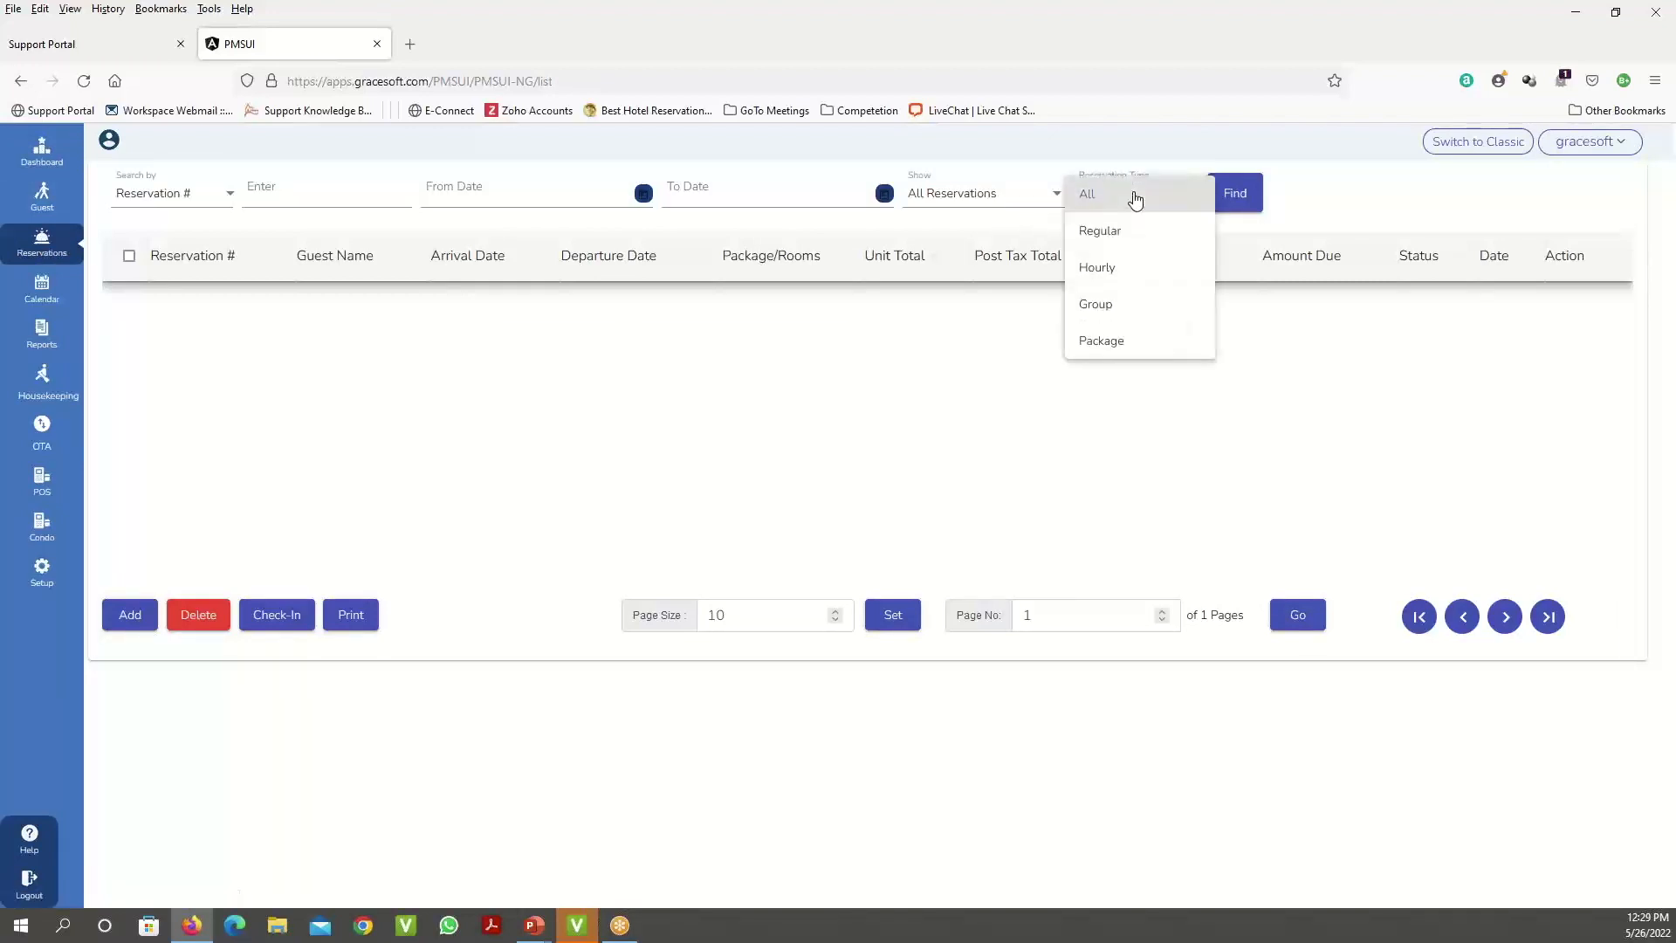
click(1117, 314)
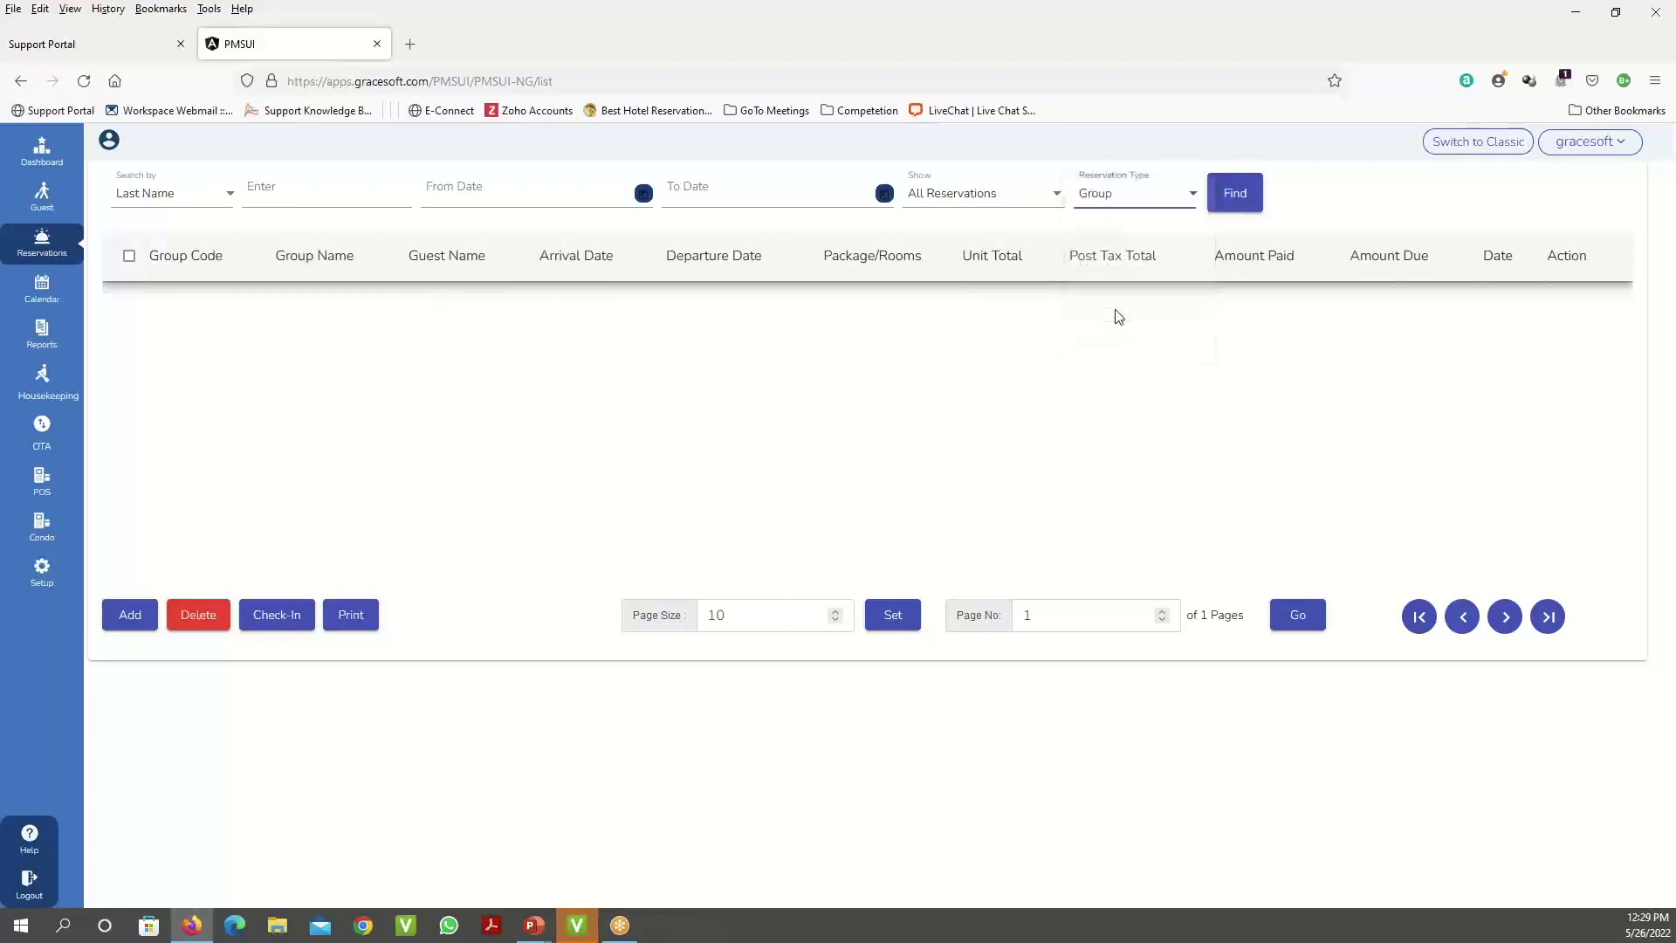
click(1244, 209)
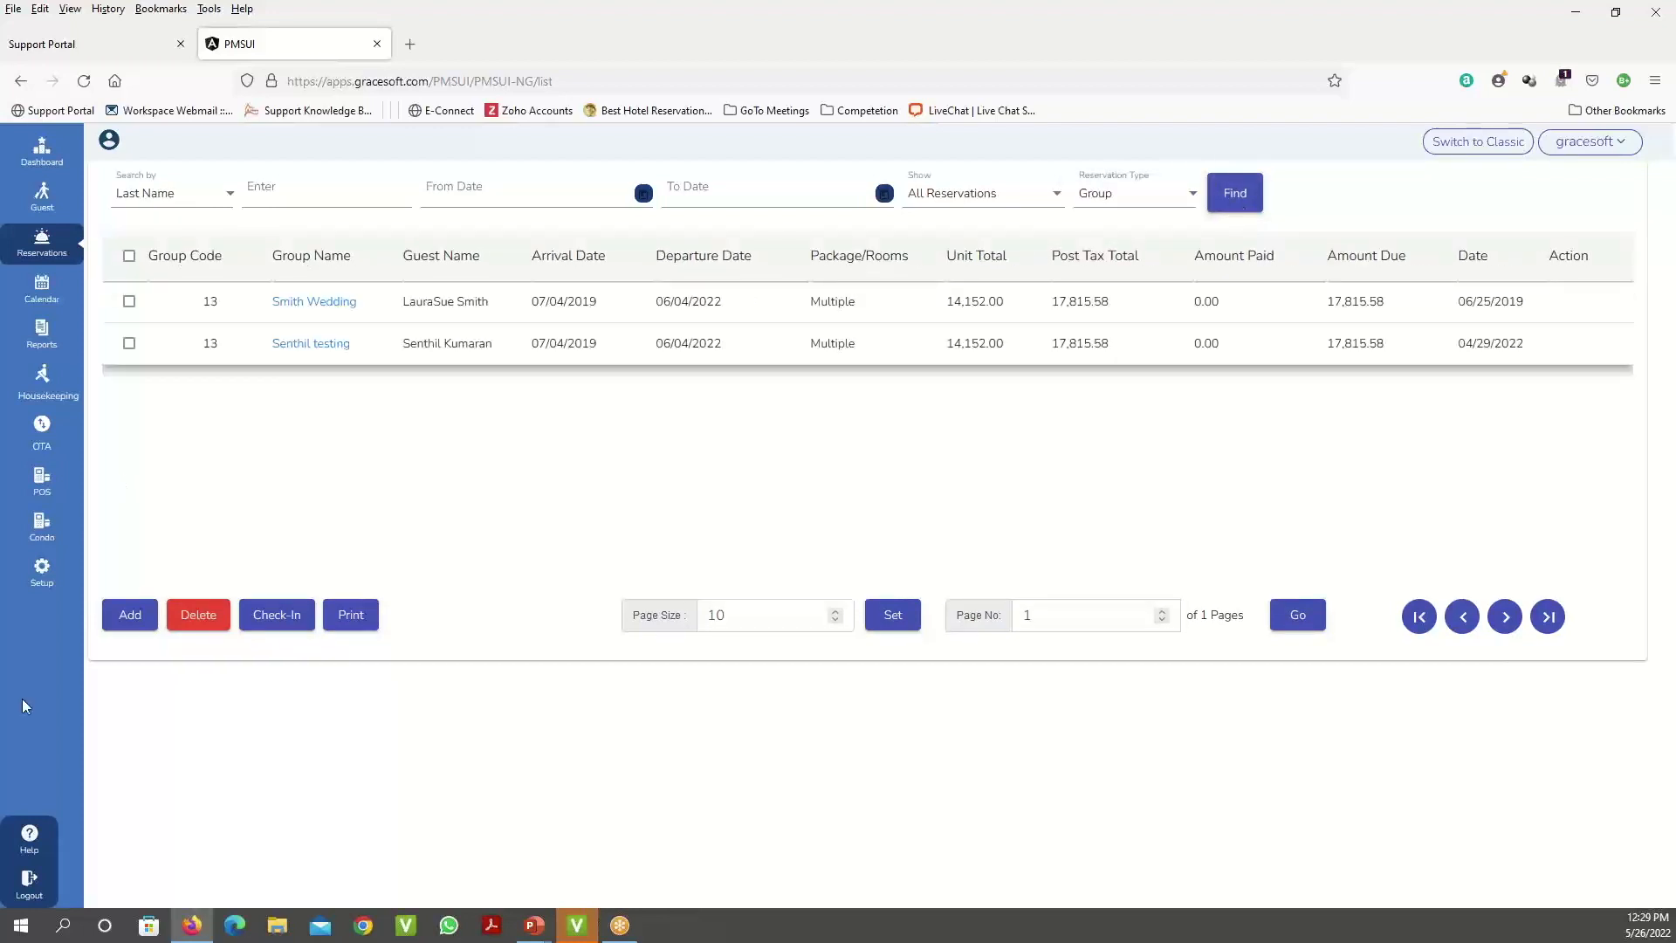
click(333, 308)
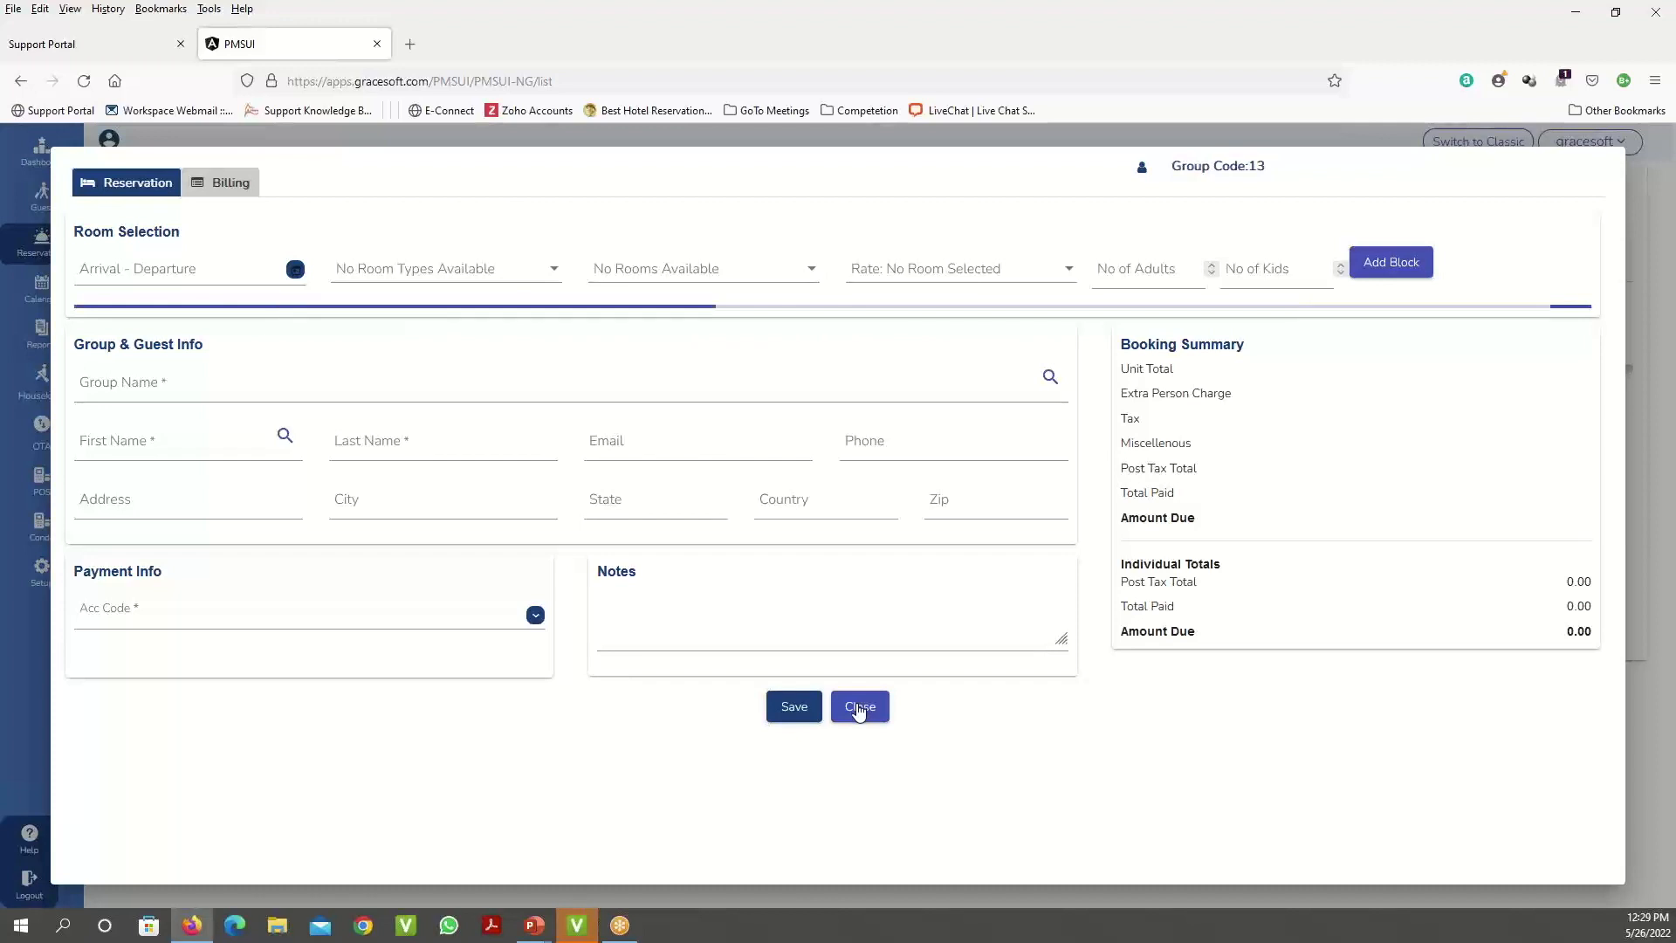
click(860, 709)
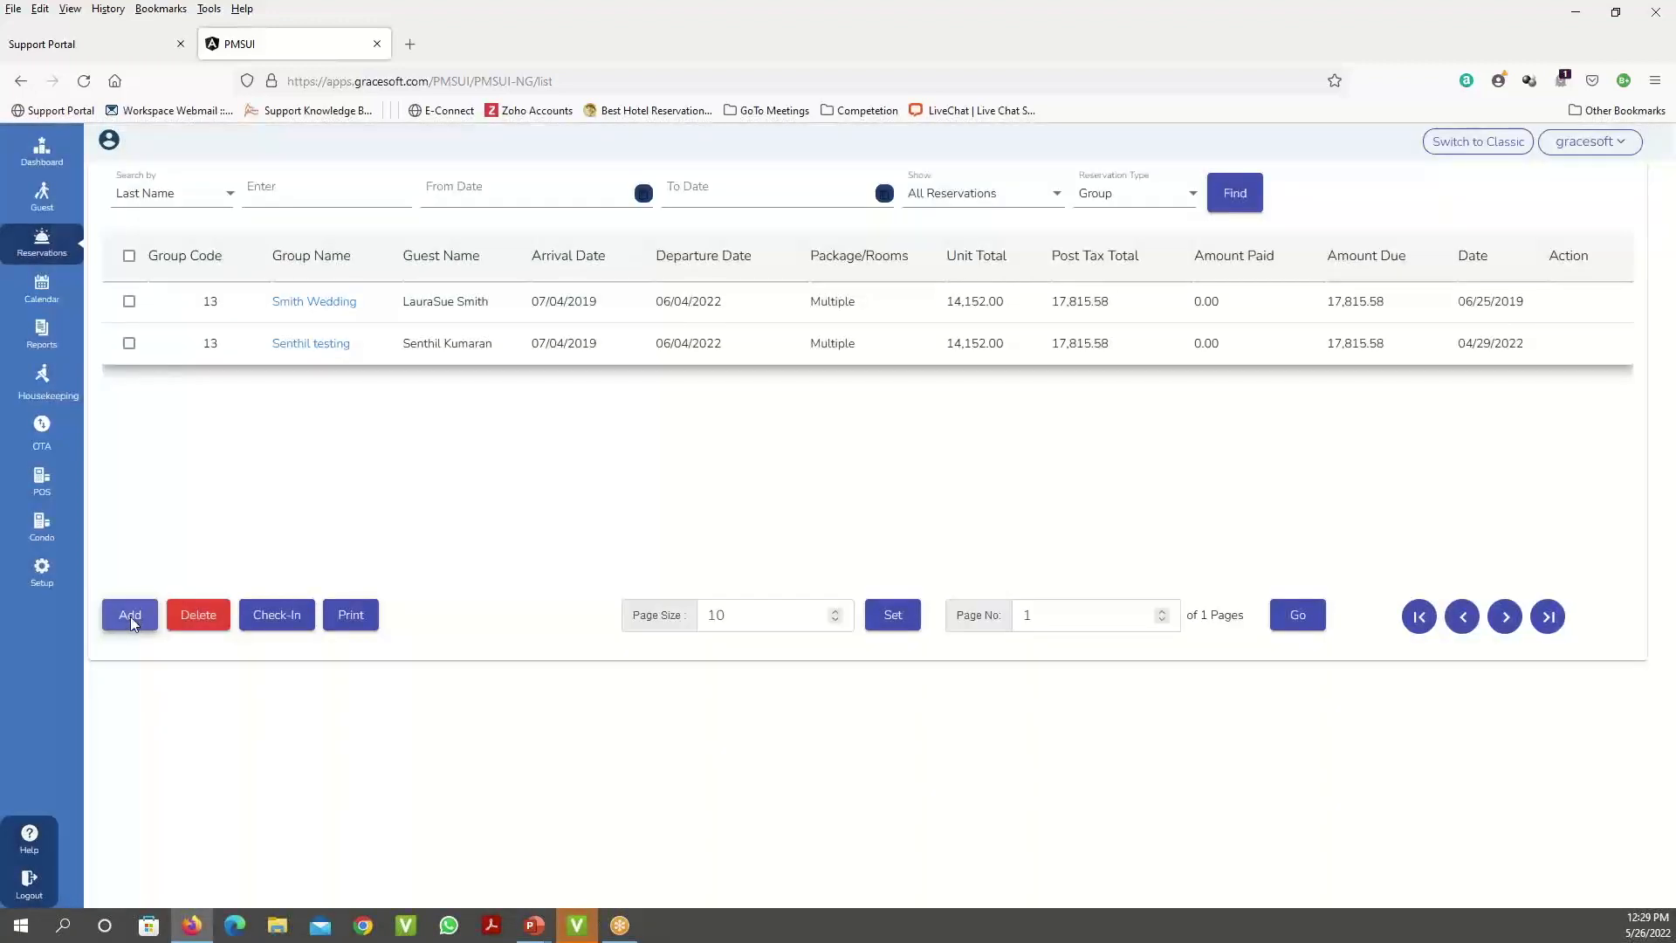
- Start a new reservation and choose room type Ballroom with room Ballroom 1
click(129, 616)
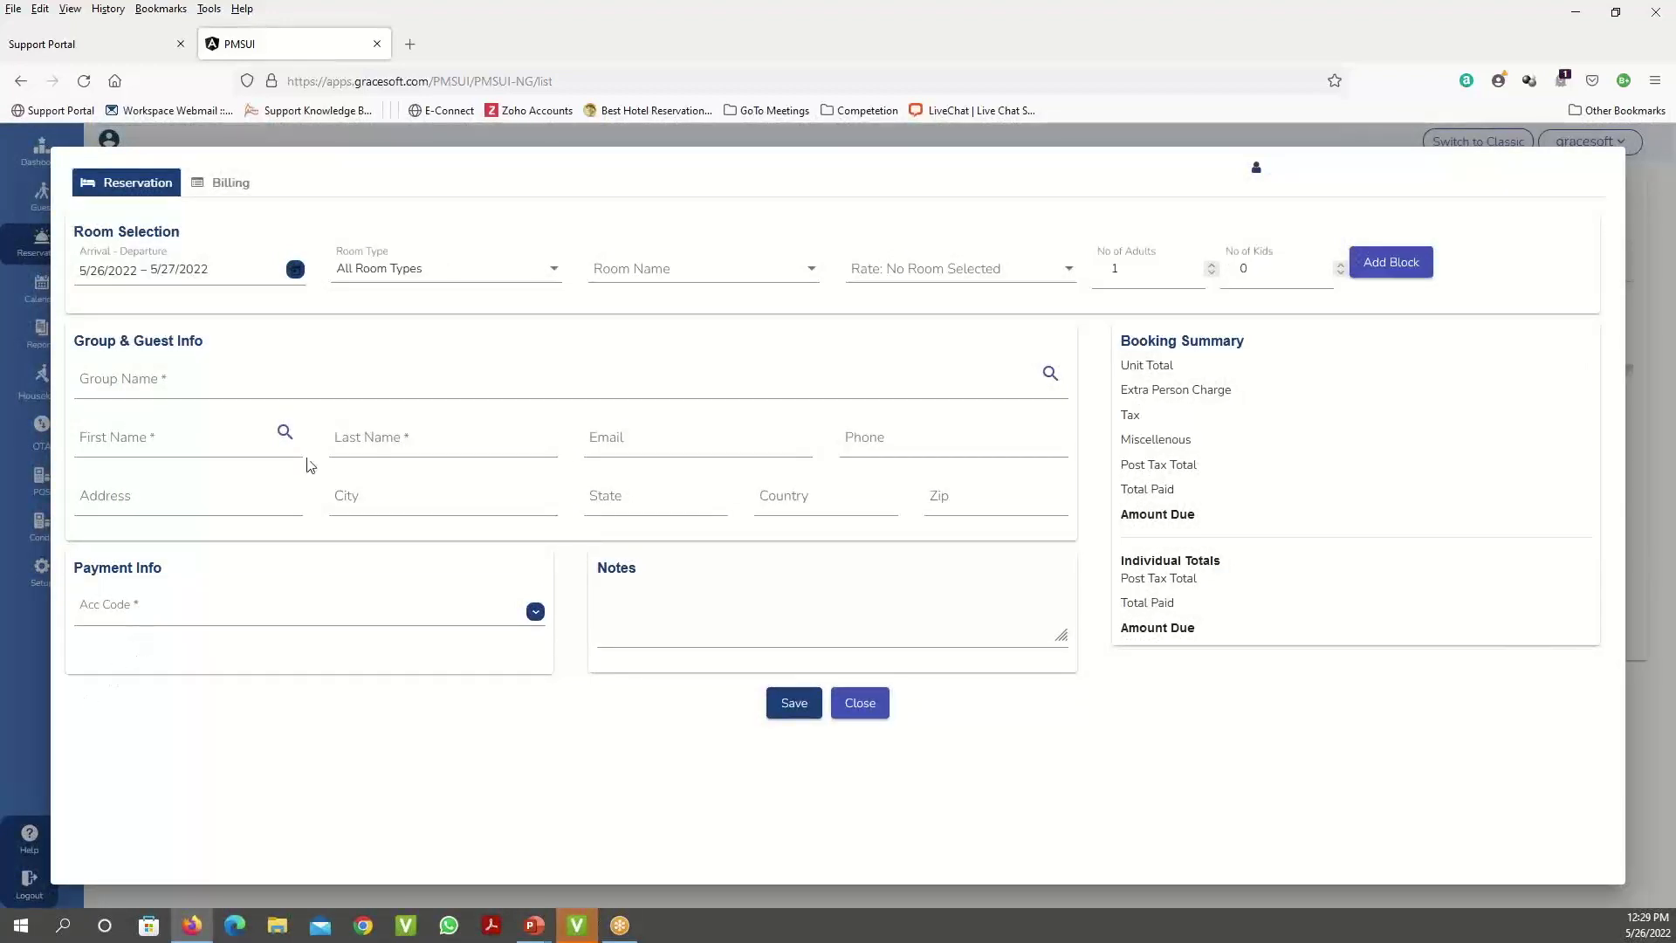
click(466, 281)
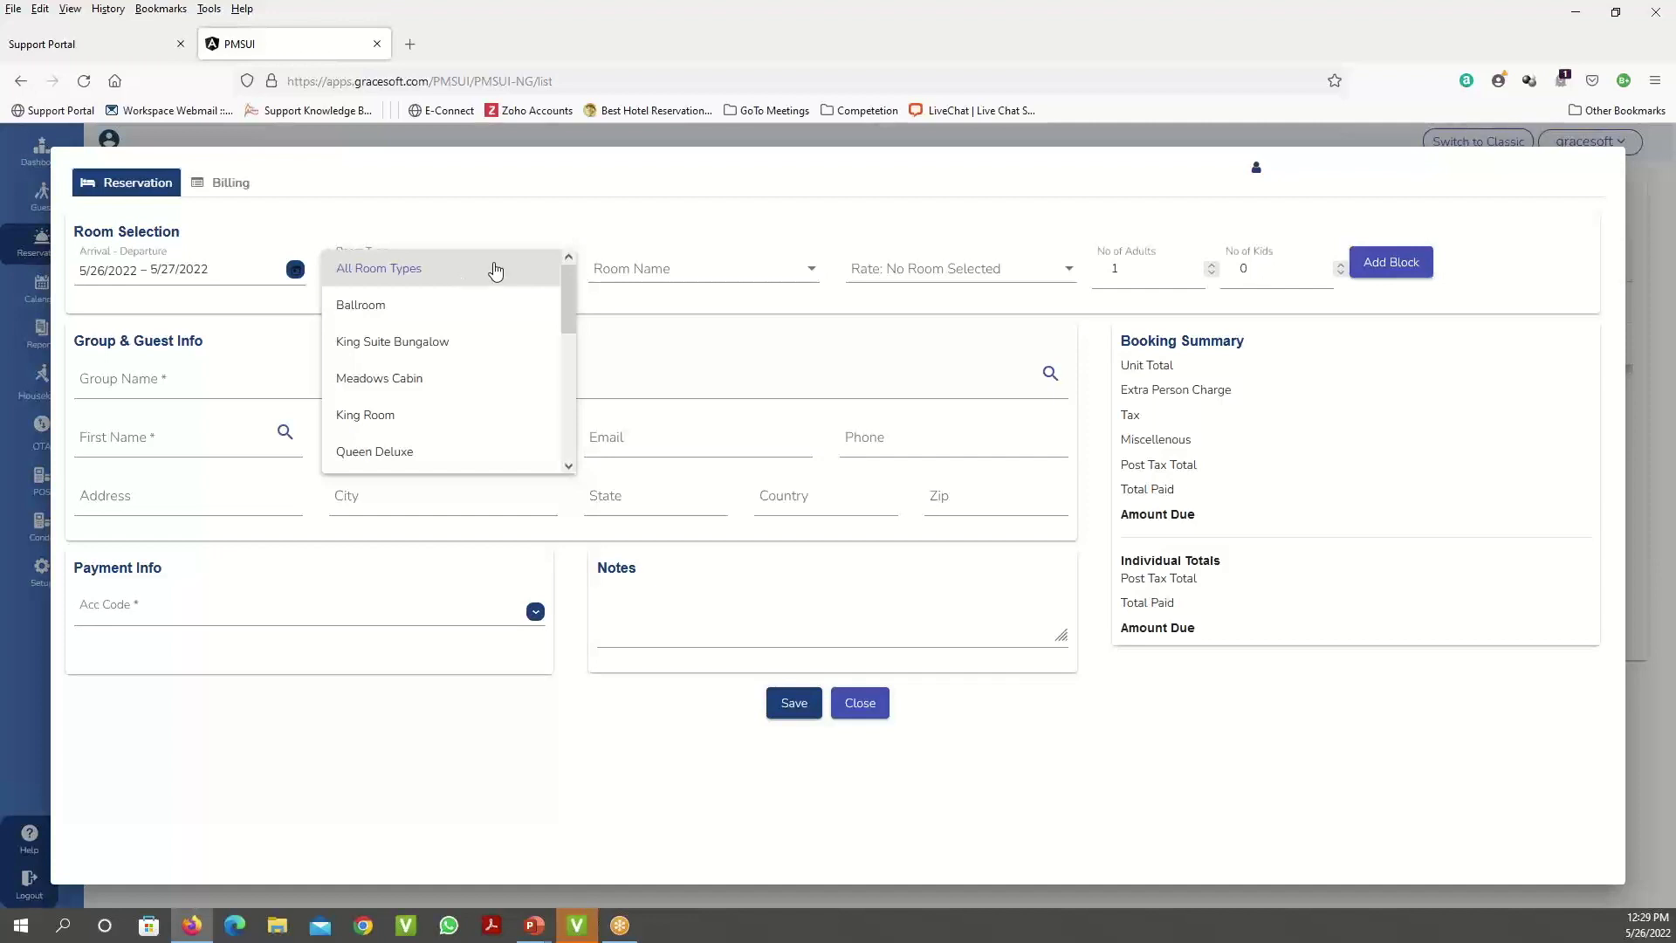
click(582, 203)
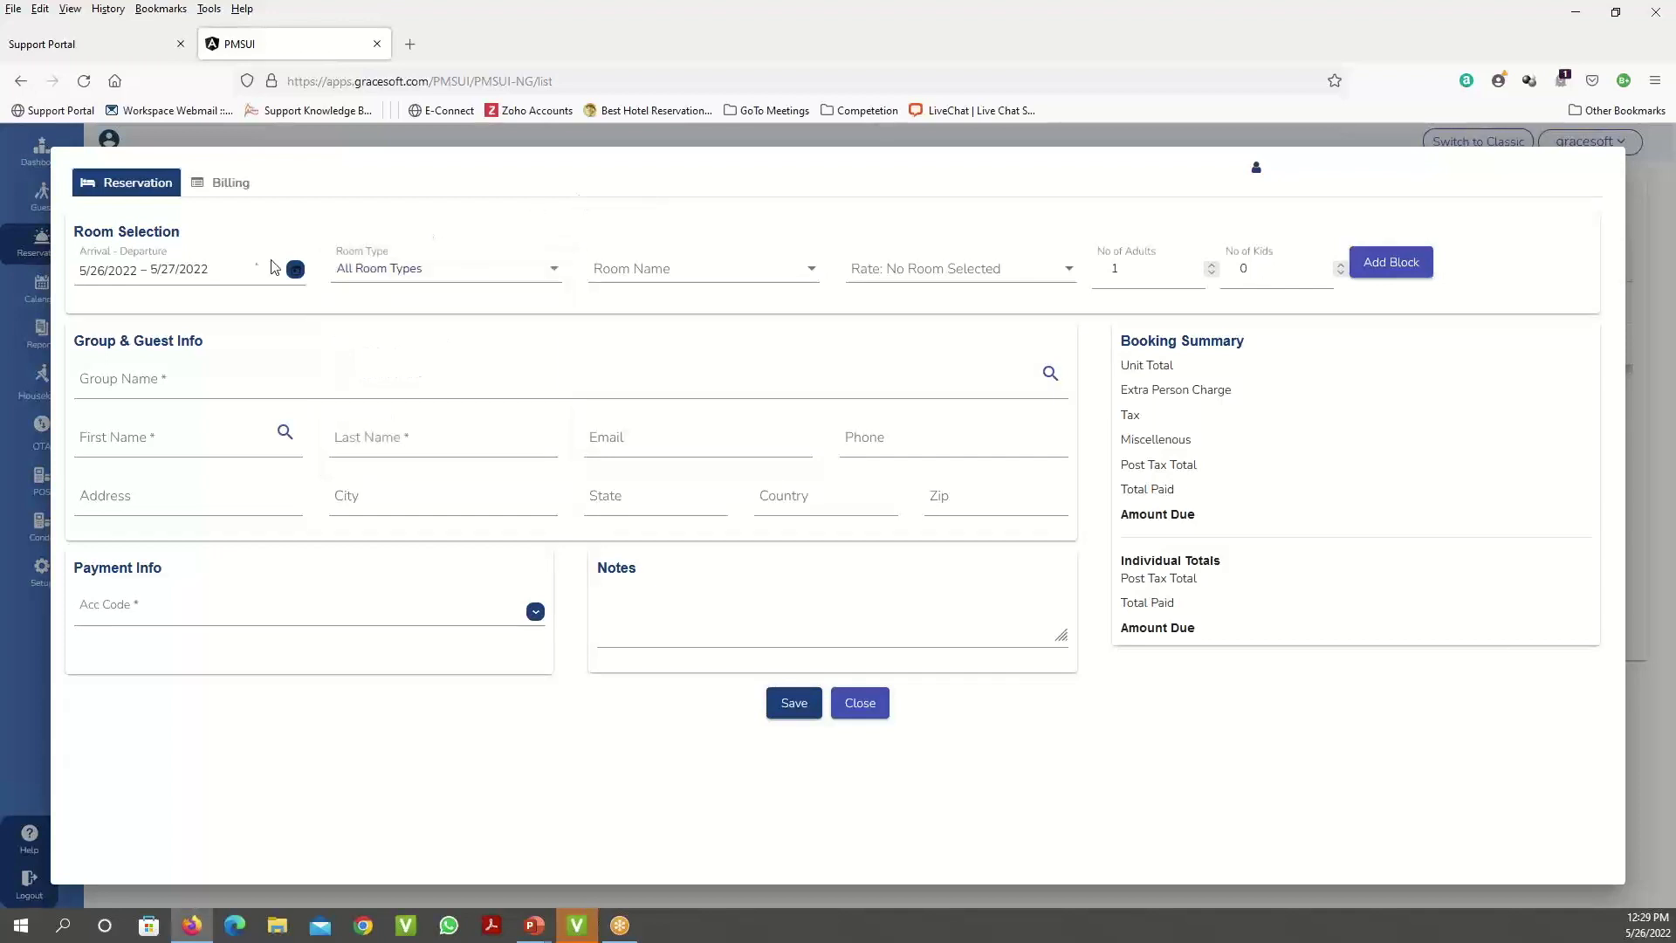
click(899, 276)
click(511, 279)
click(470, 308)
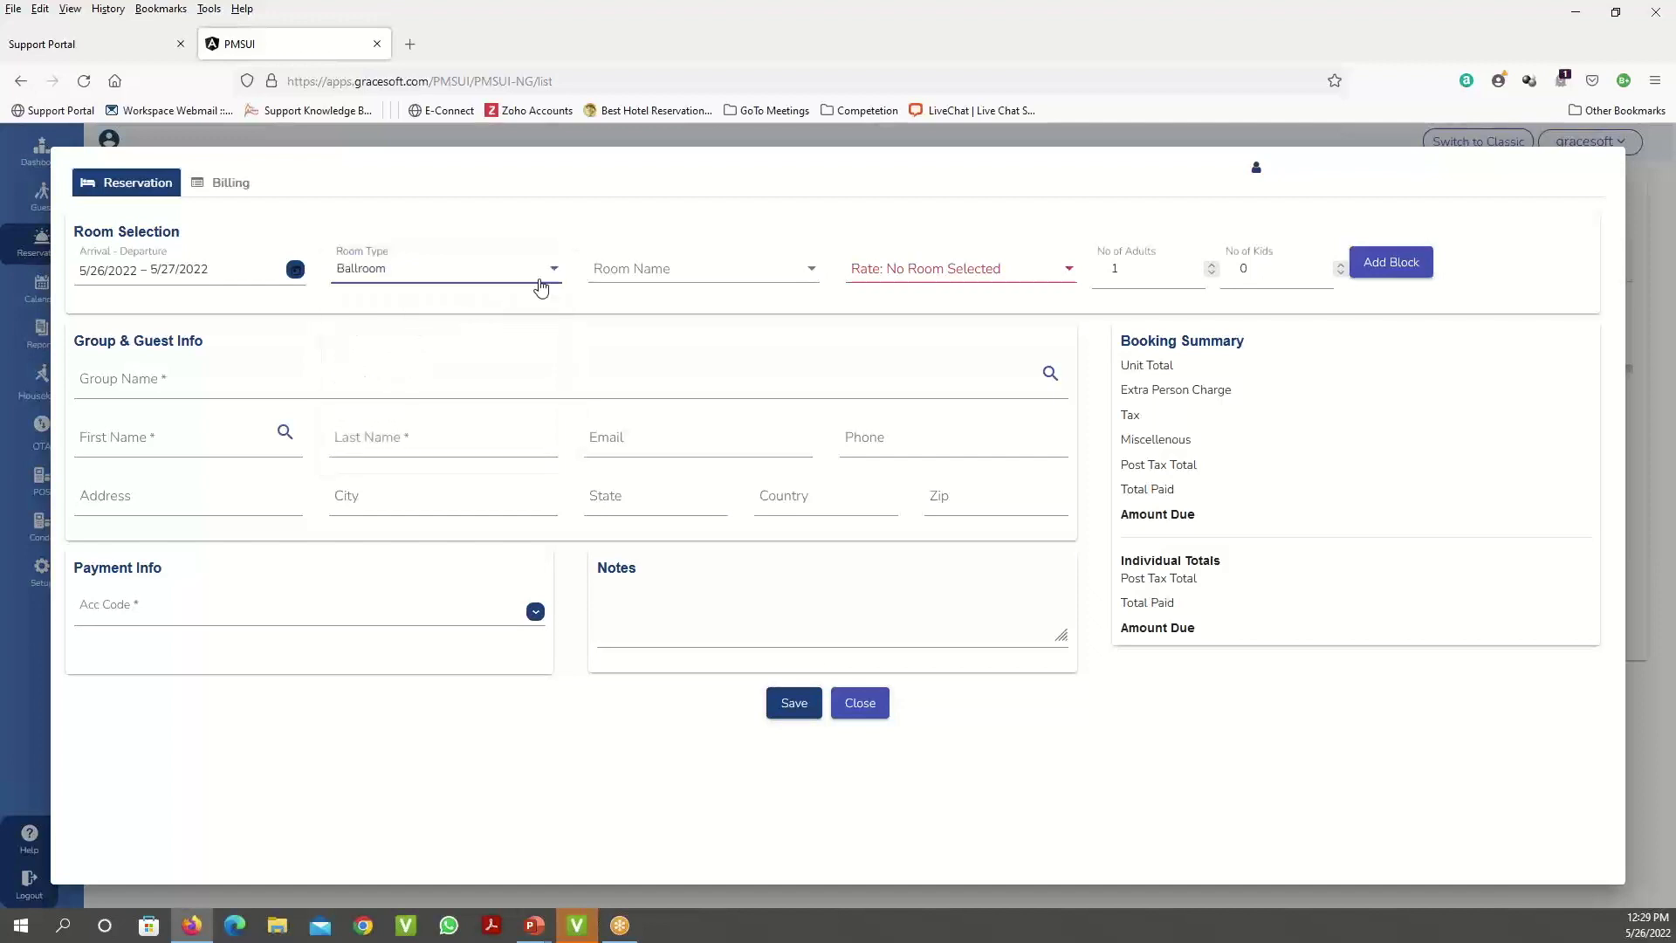
click(787, 279)
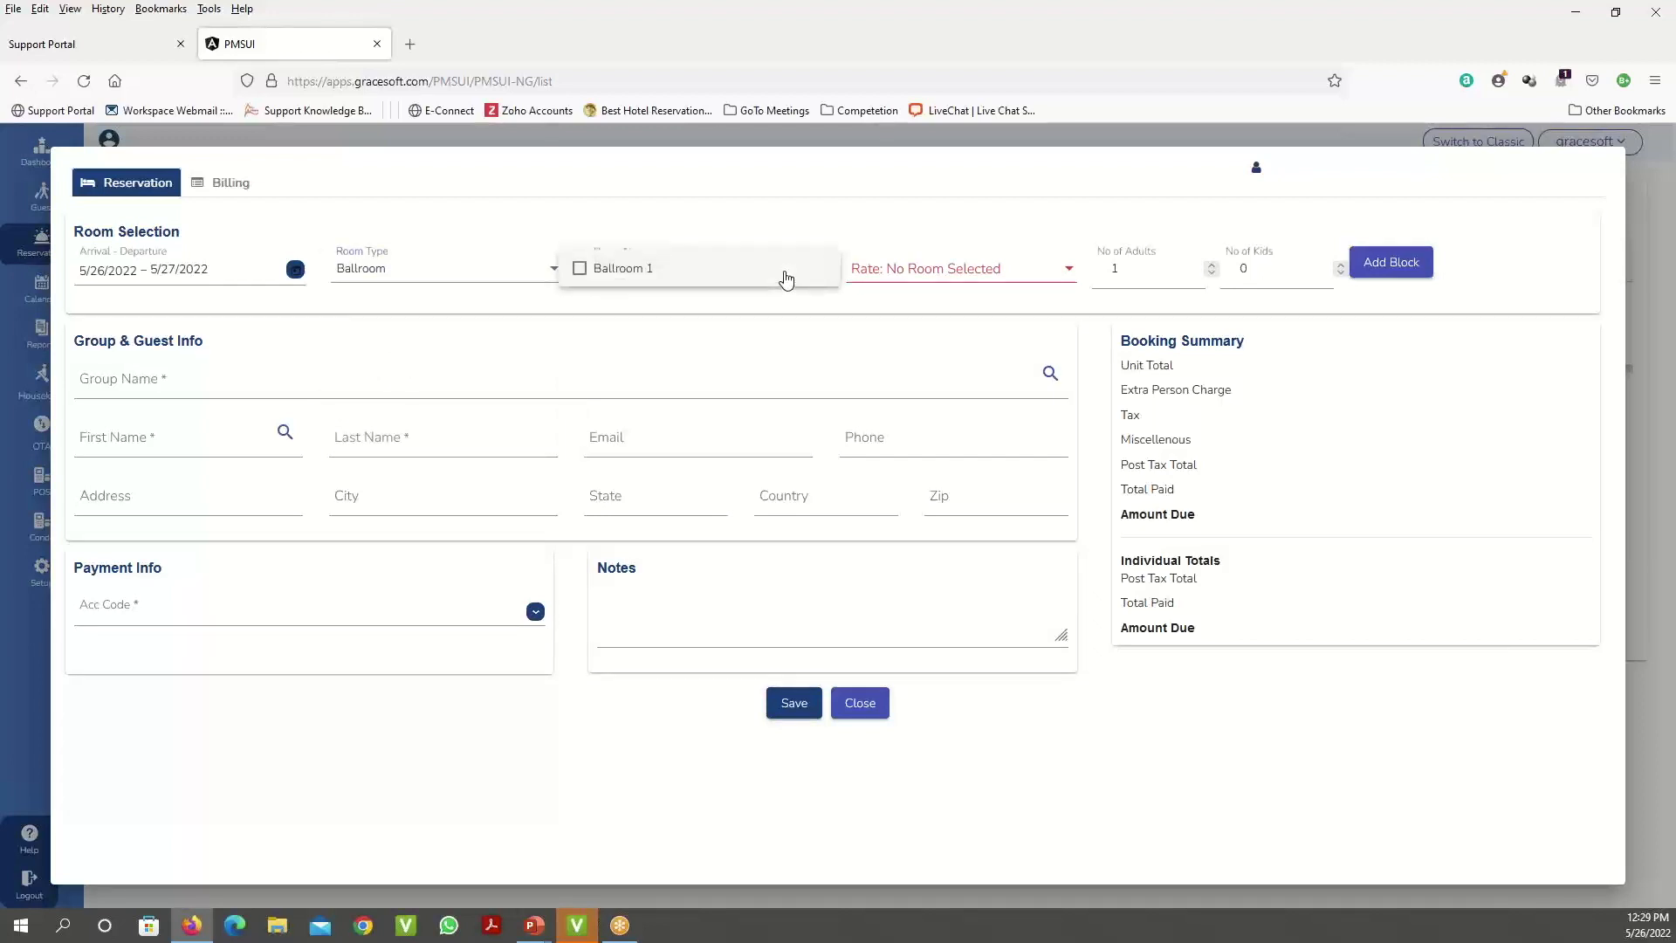
click(631, 271)
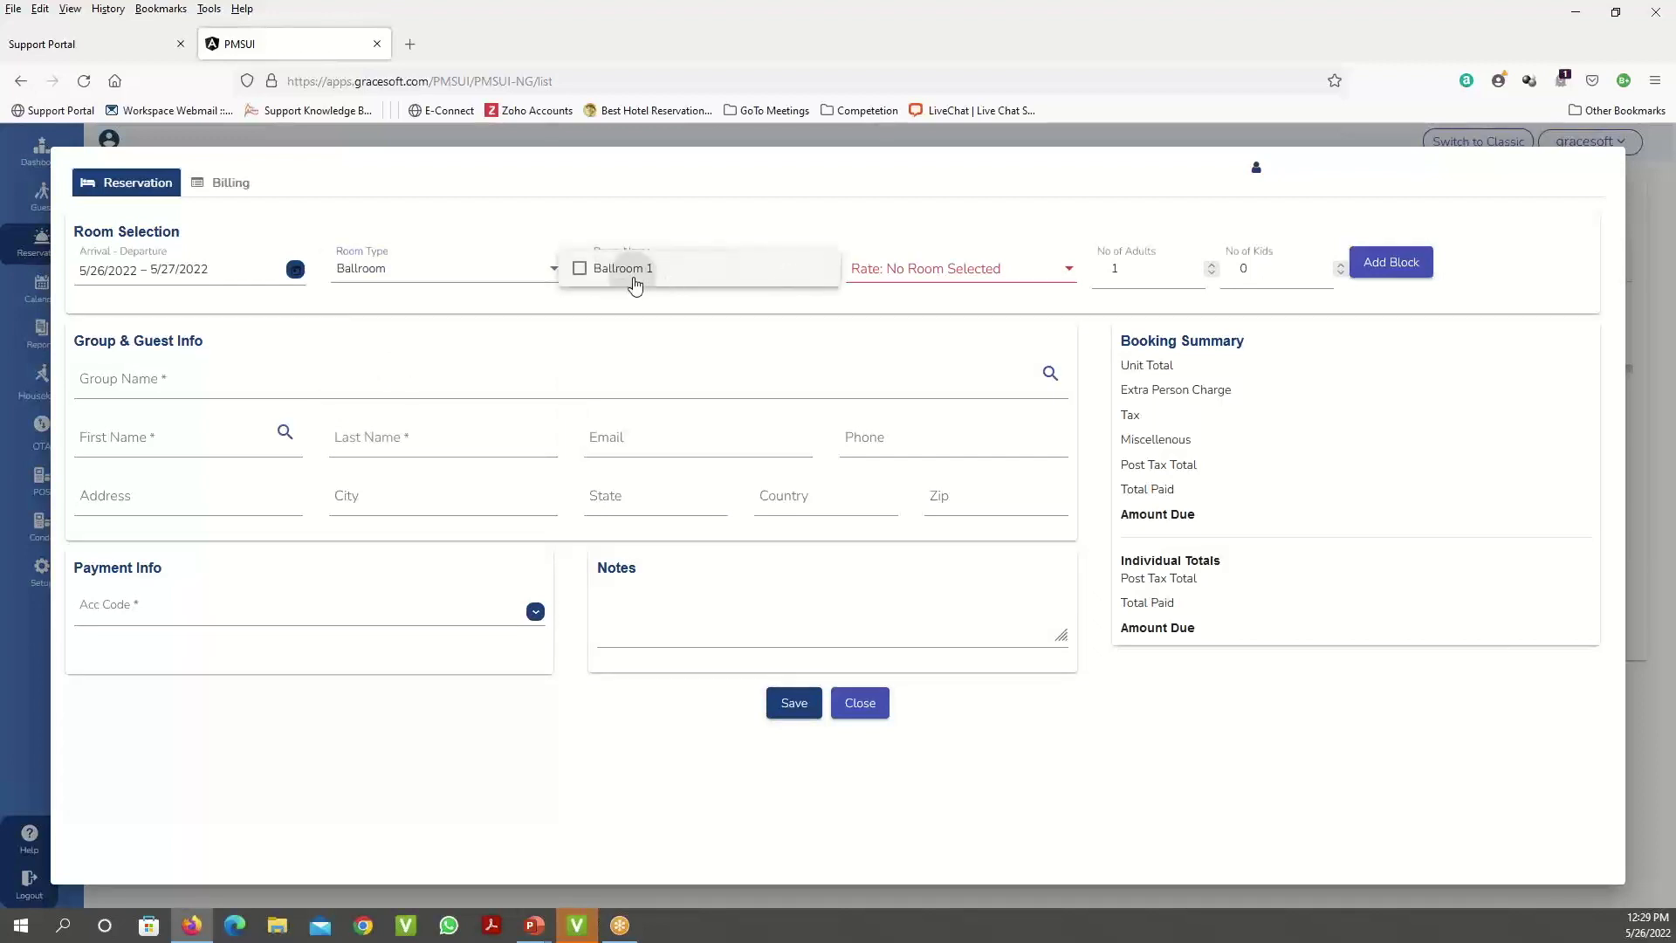
click(941, 278)
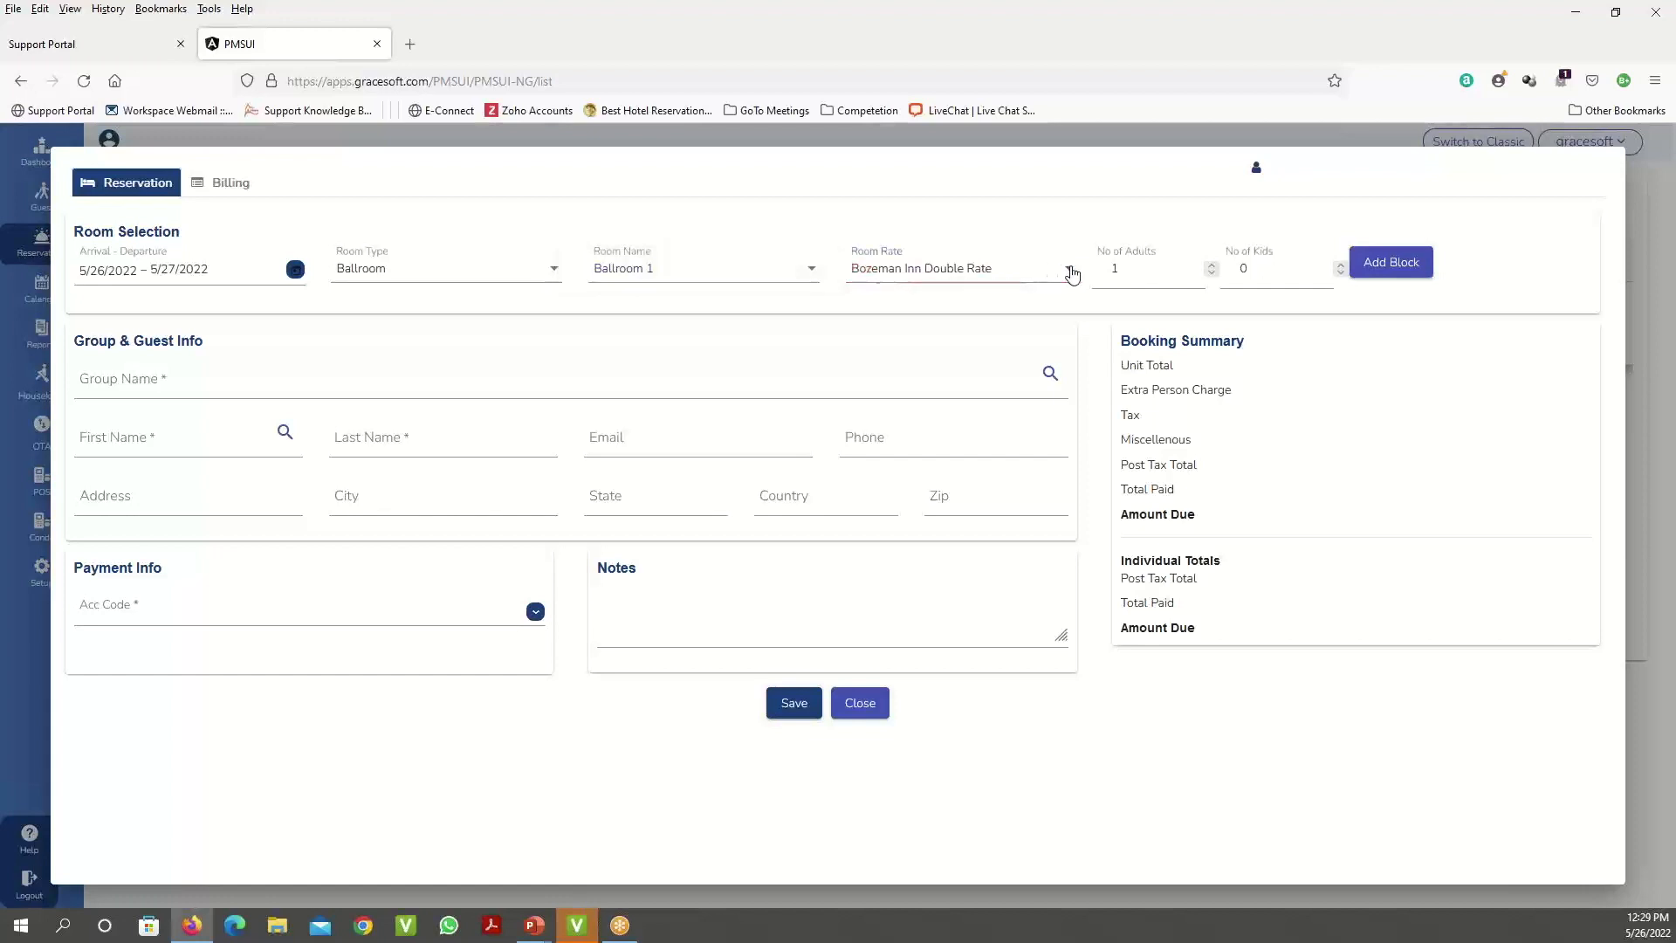
- Keep Bozeman Inn Double Rate, add the Ballroom 1 block, and close the form
click(1071, 270)
click(1001, 202)
click(1391, 268)
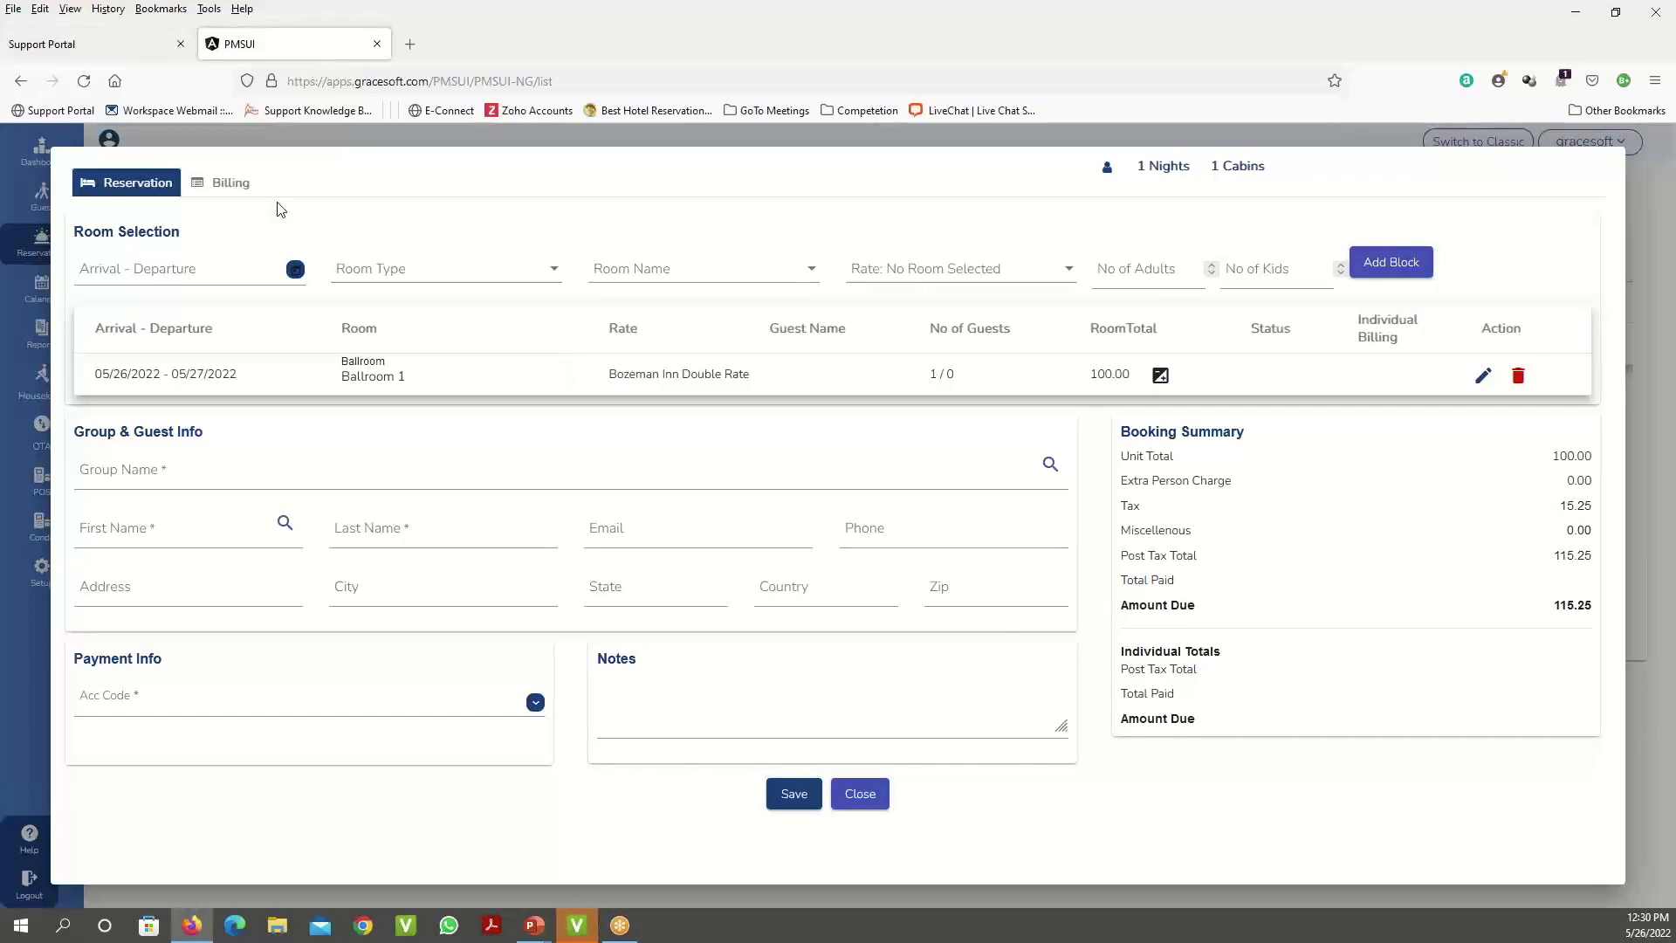
click(860, 795)
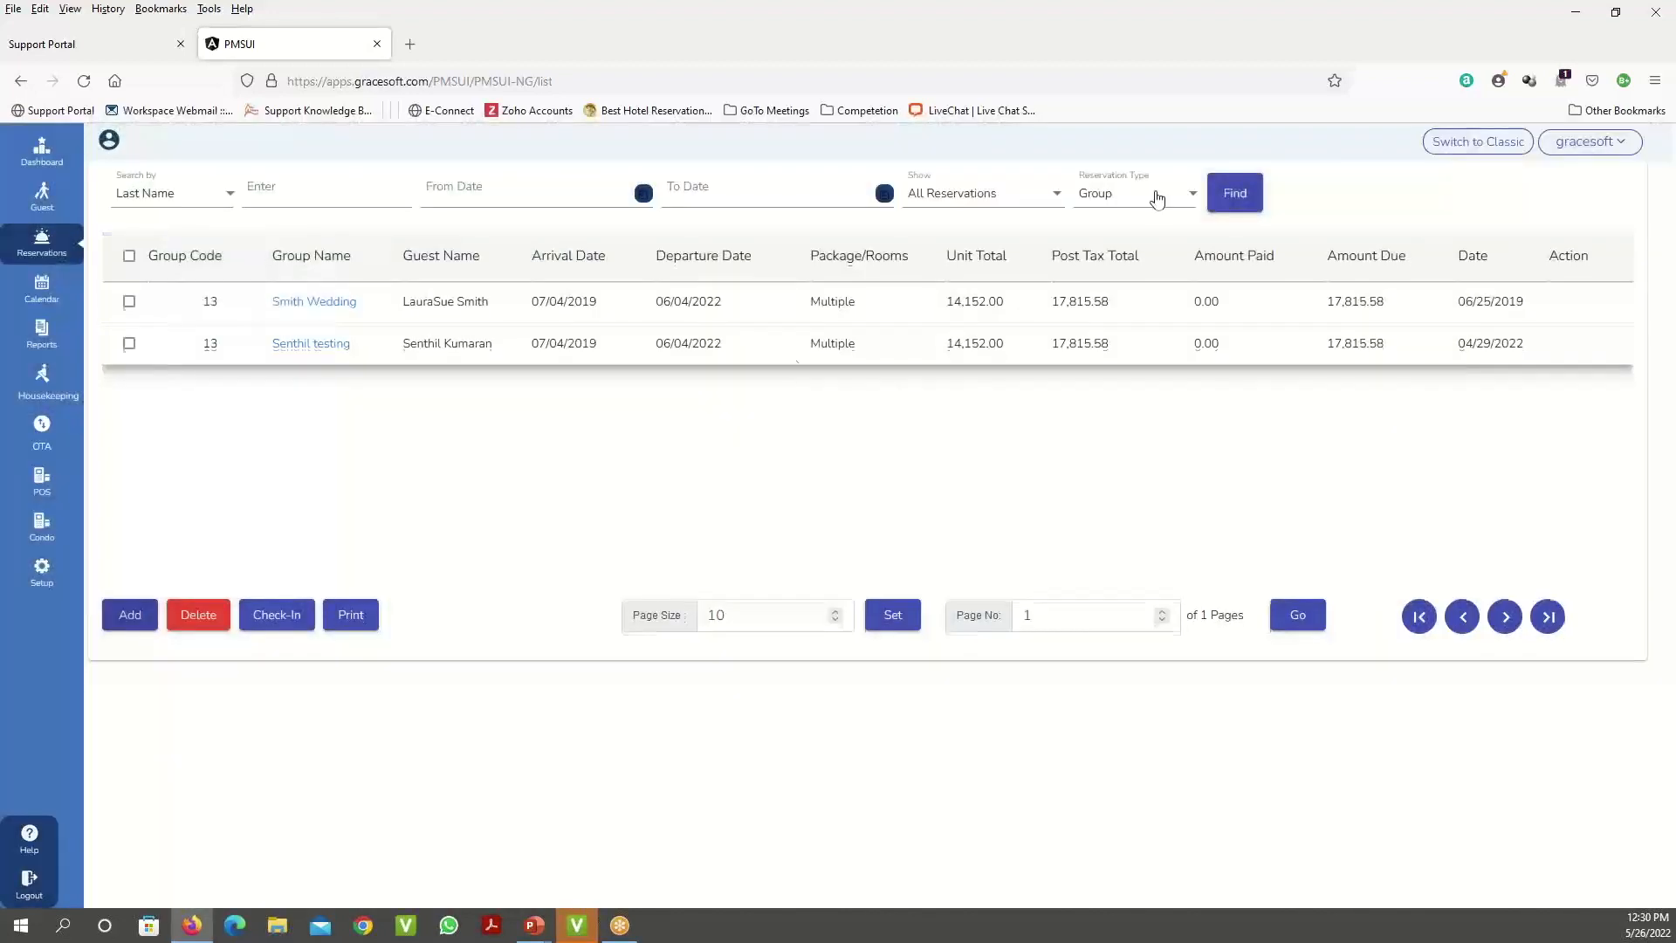
- Filter the reservation list to Regular reservations
click(1154, 195)
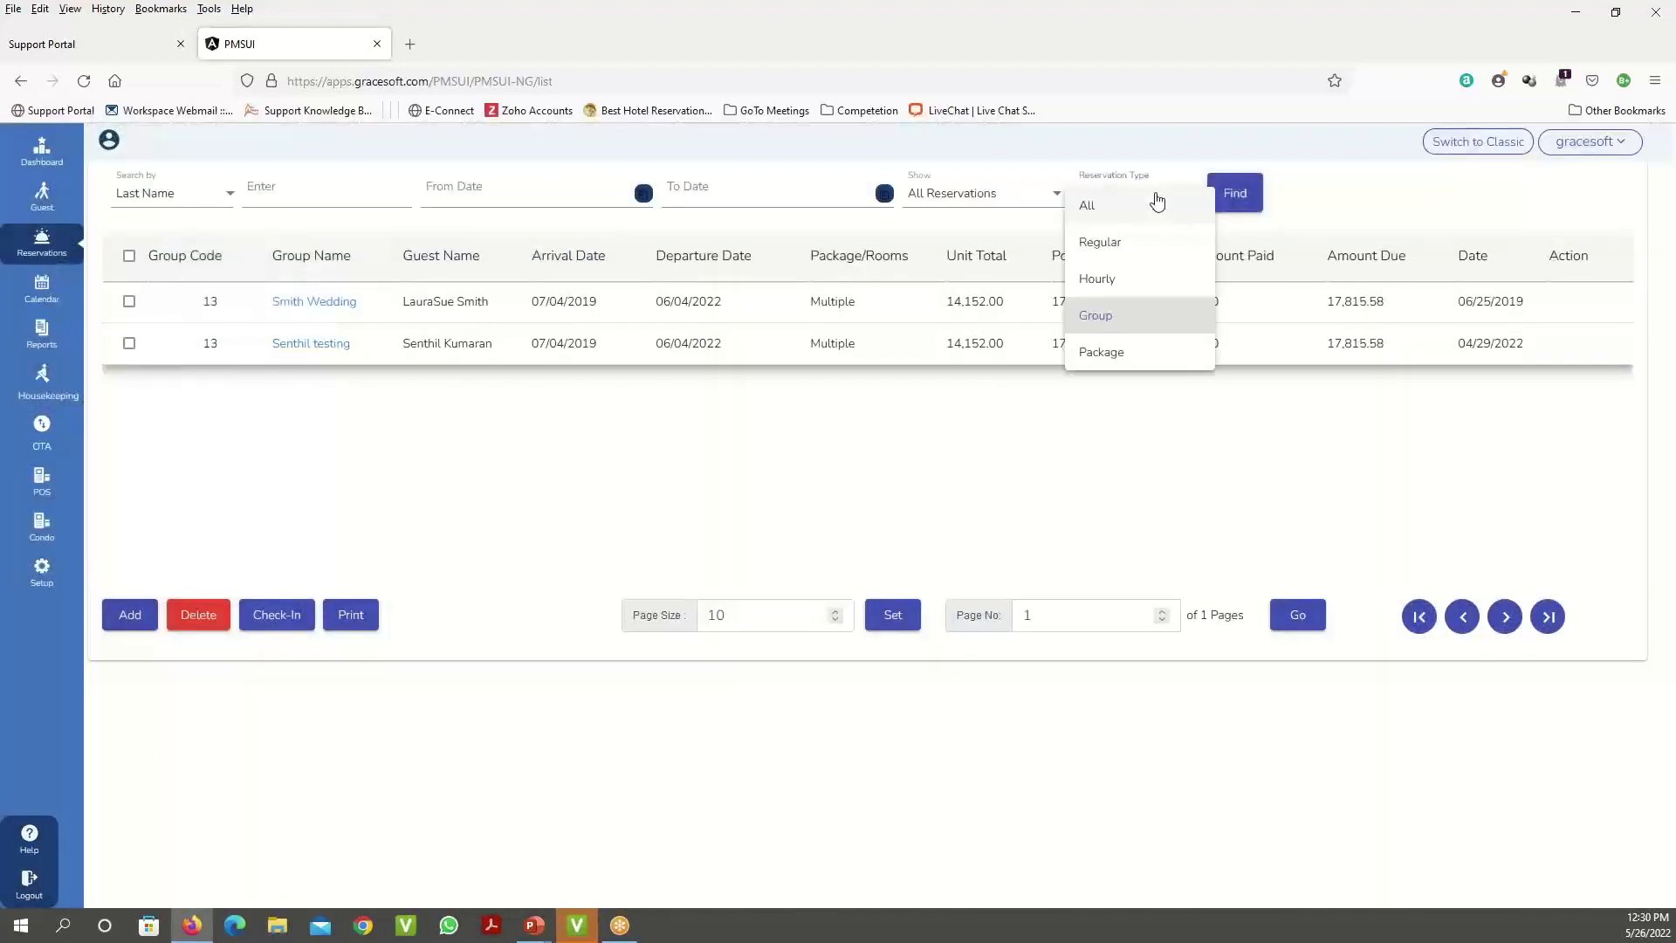
click(1127, 241)
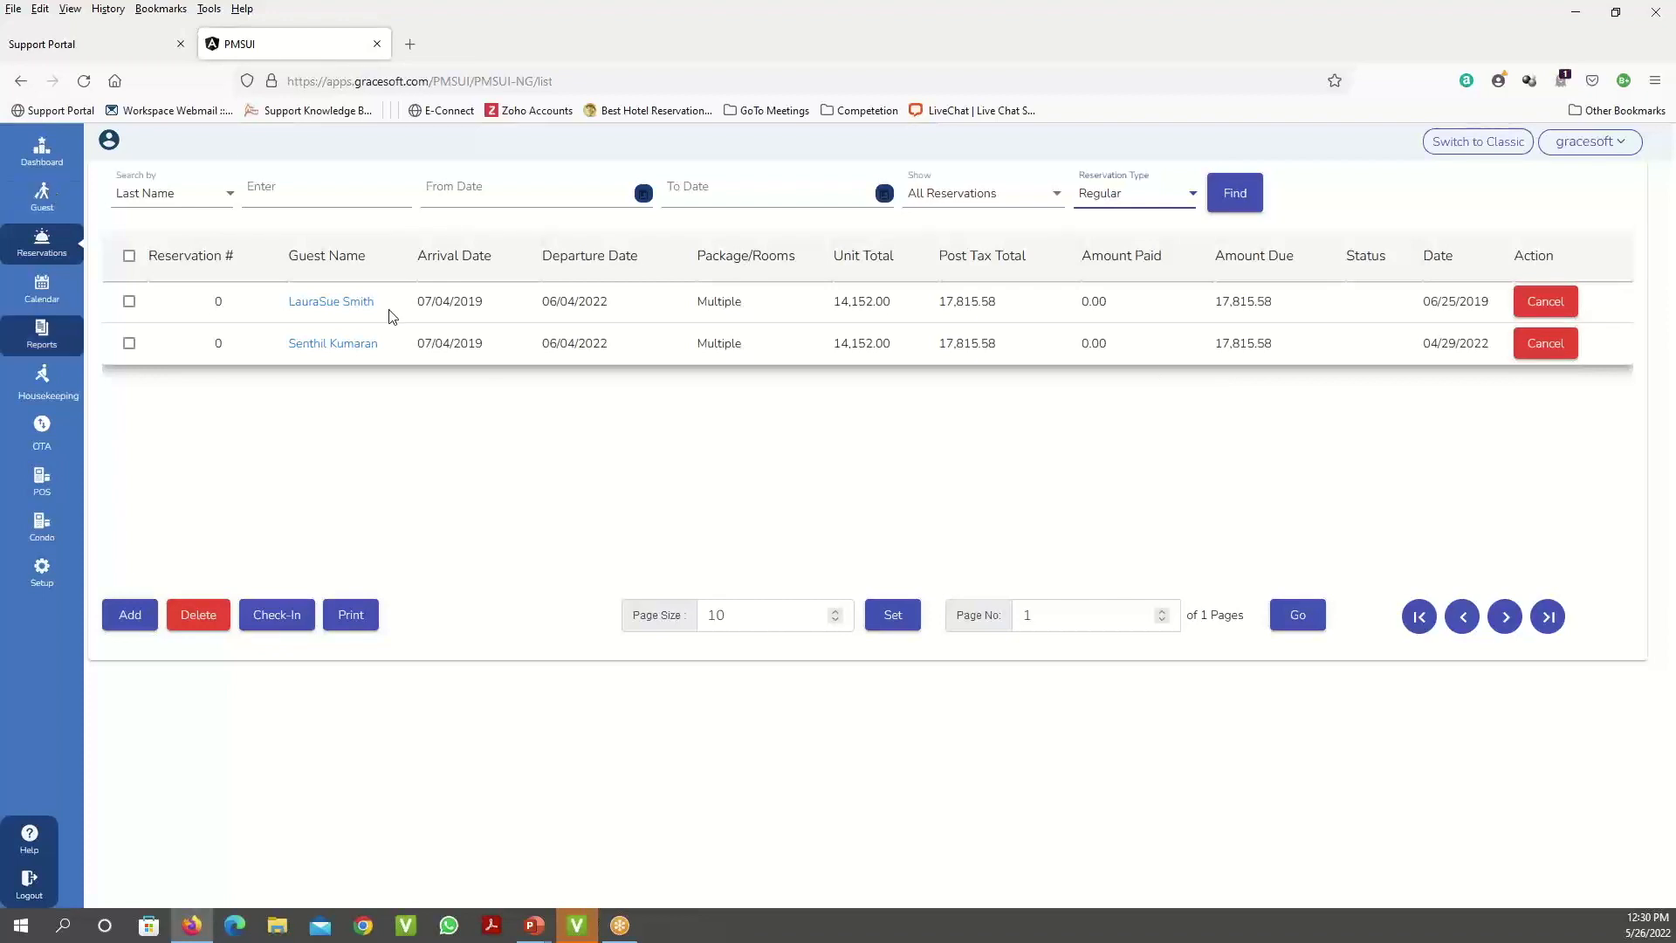
click(1233, 199)
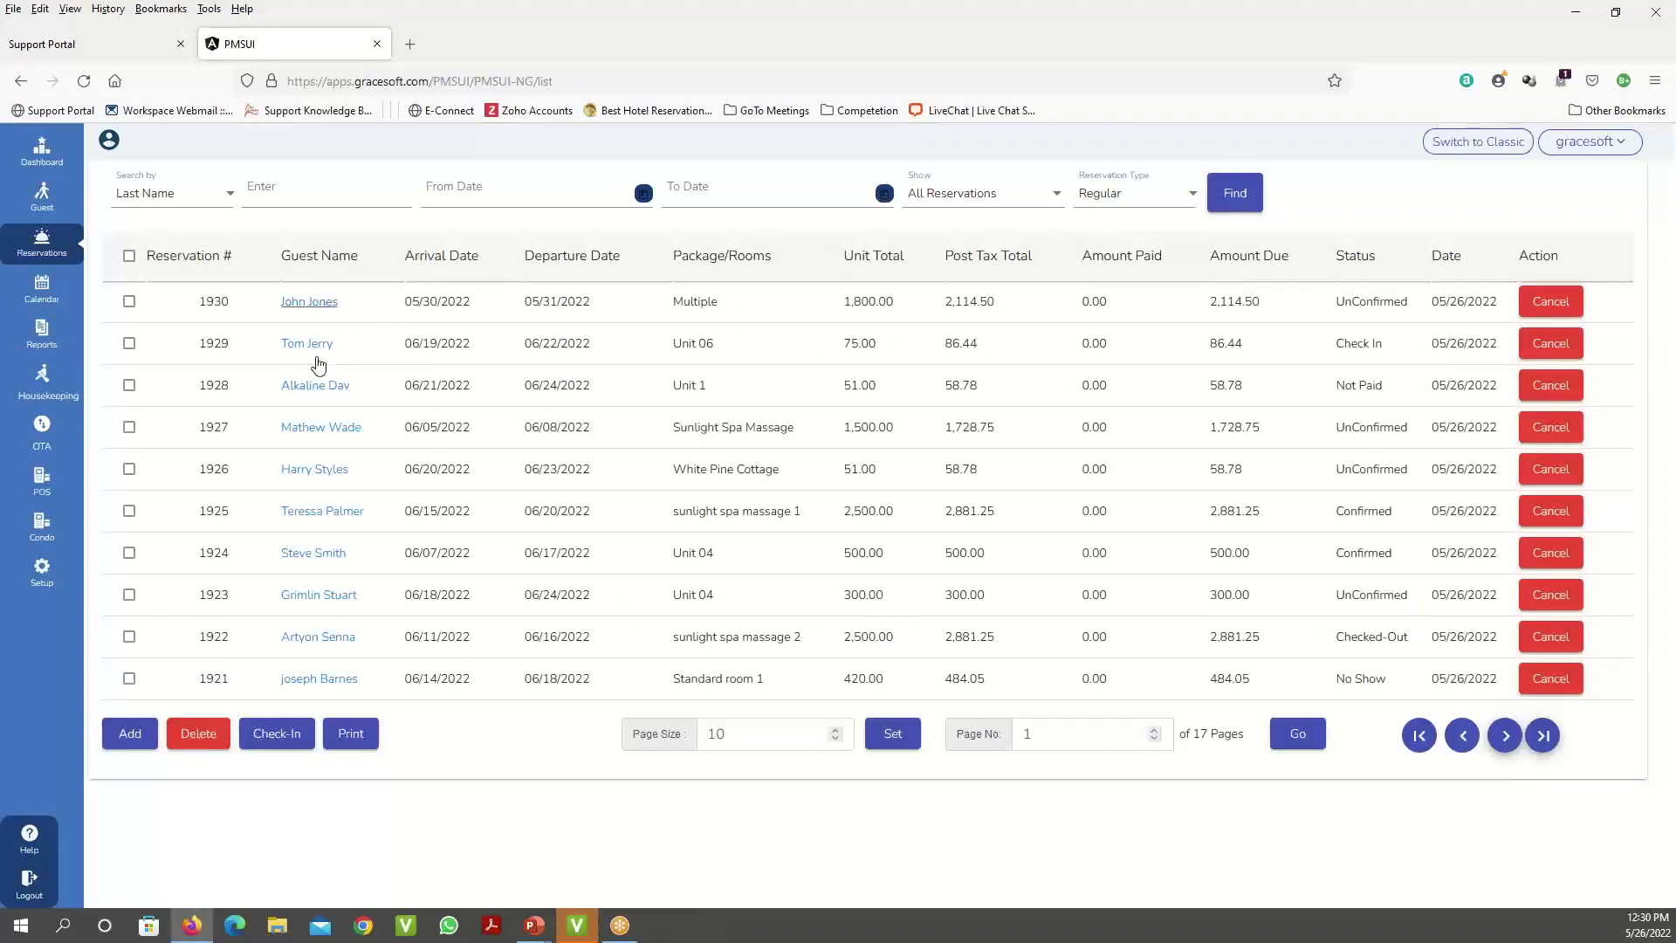
- Limit the list to dates 5/22/2022 through 5/28/2022 and run Find
click(644, 194)
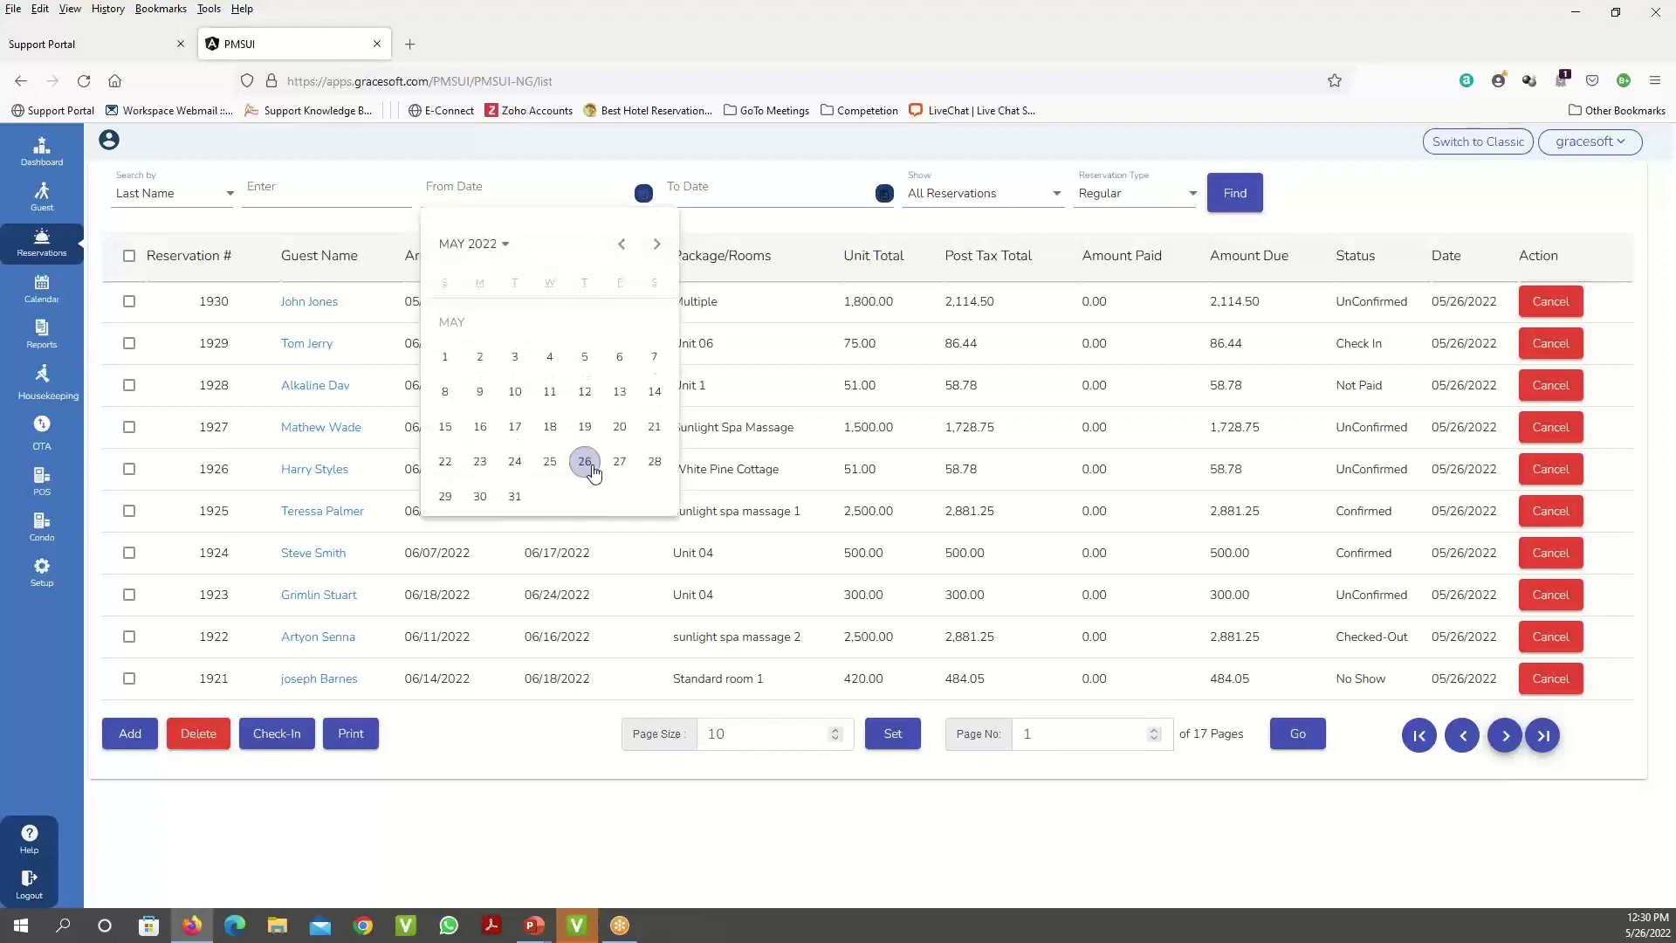
click(445, 461)
click(885, 193)
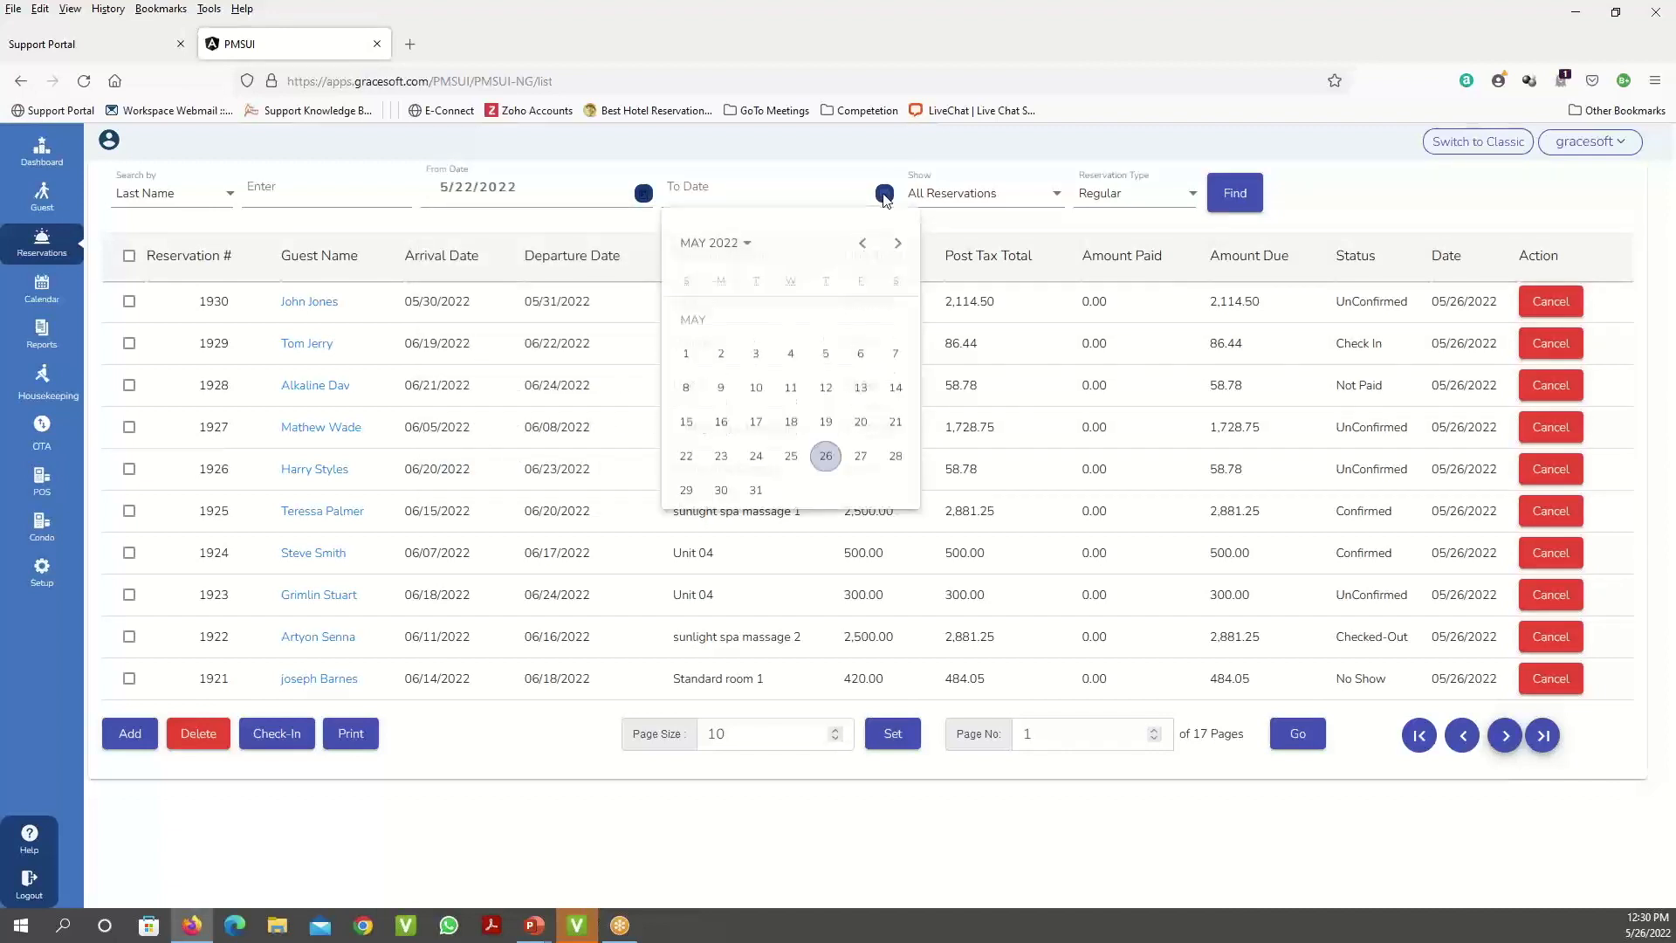
click(894, 462)
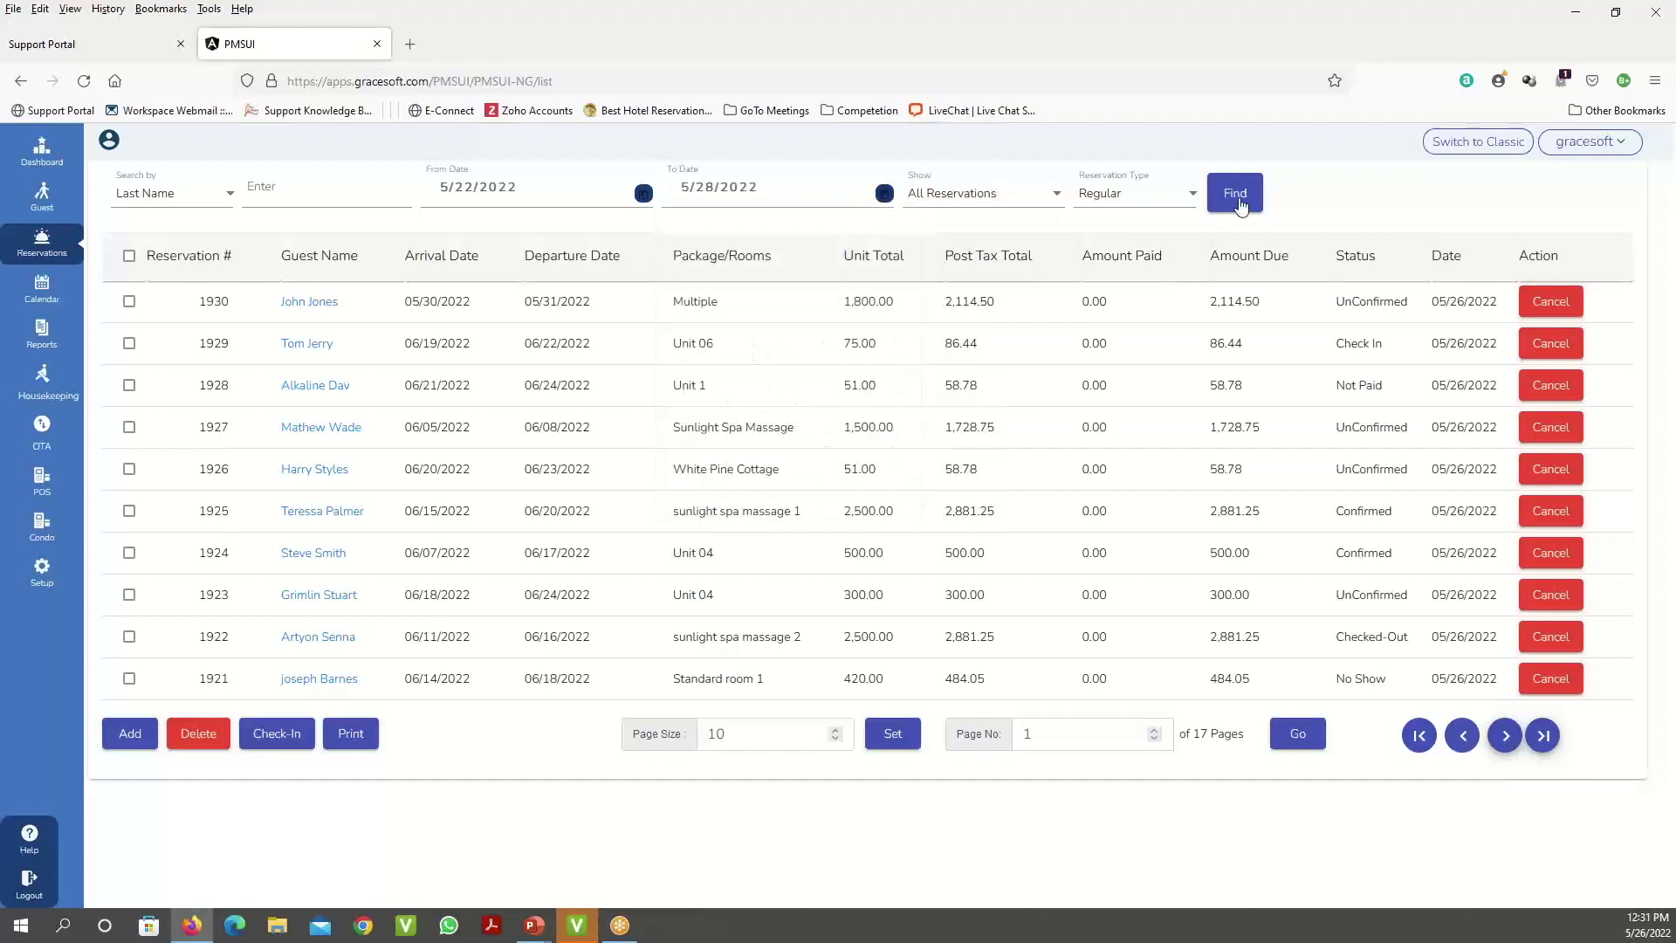
click(1255, 203)
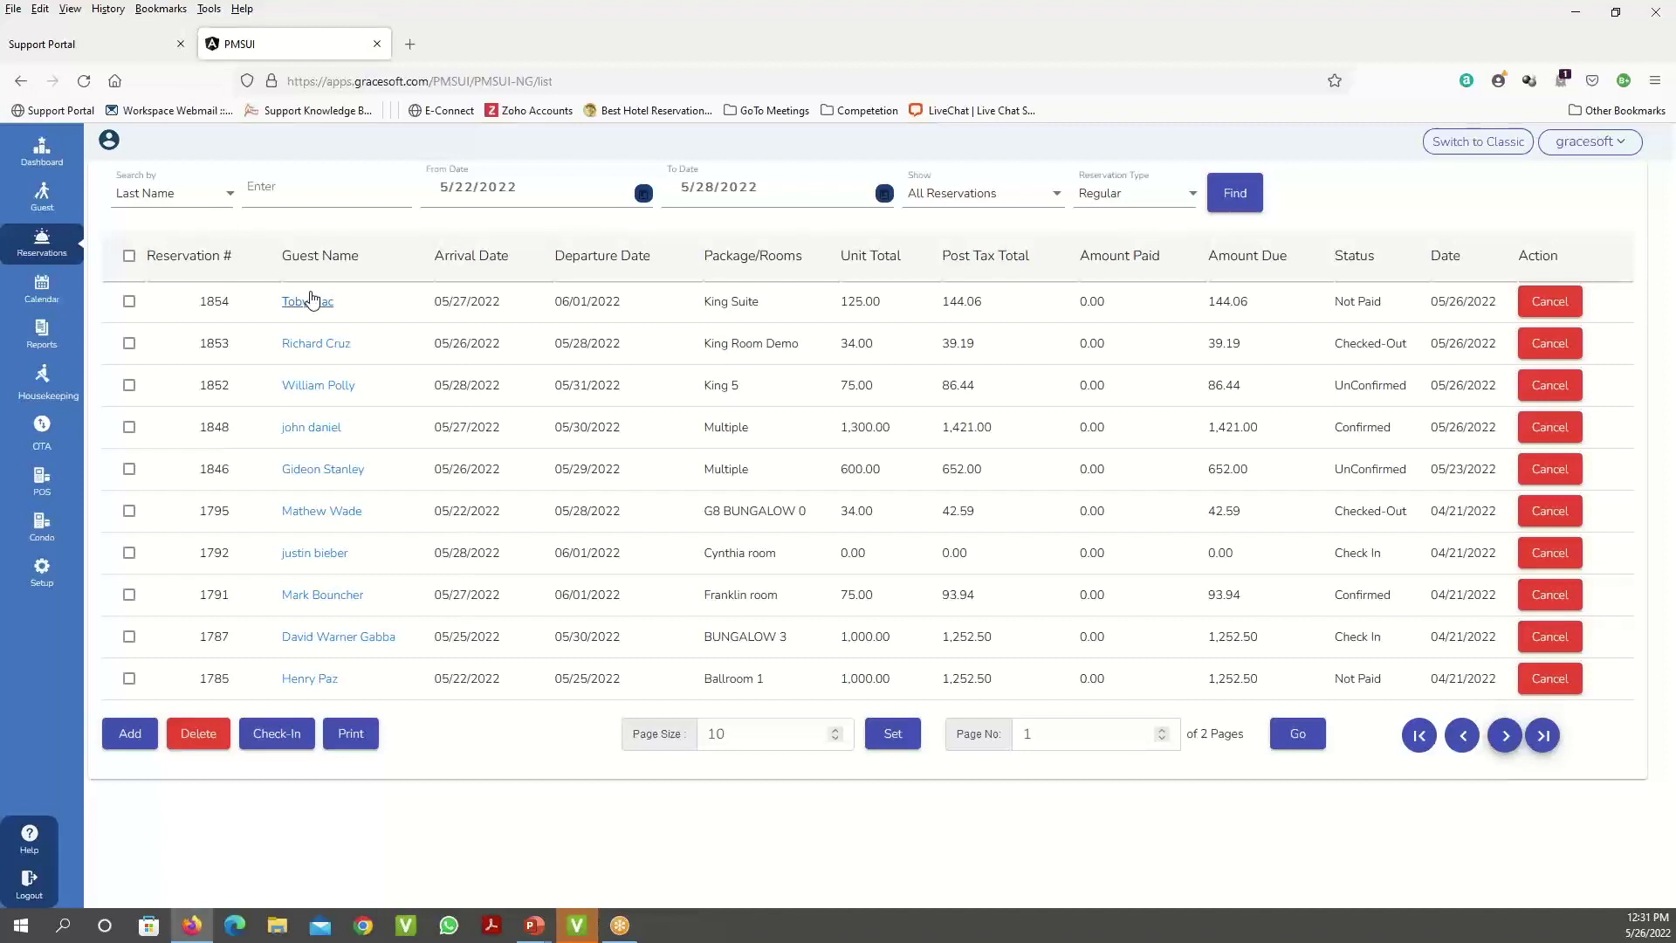
- Check the search-by field options, keeping Last Name
click(233, 196)
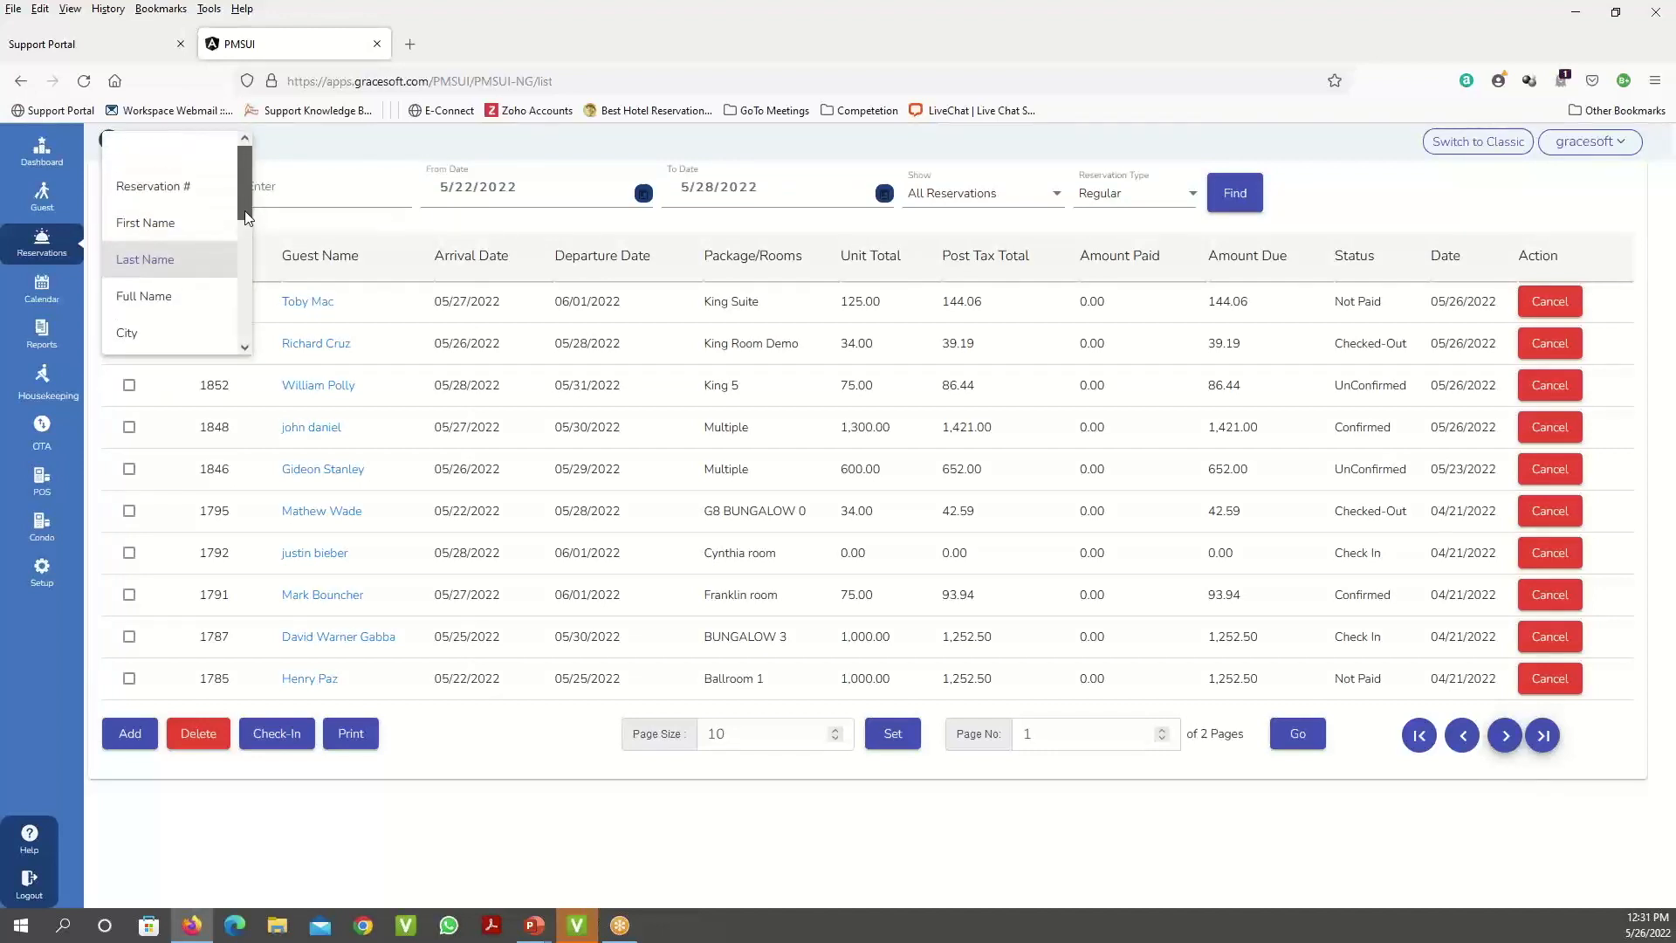
mouse_move(244, 200)
mouse_down()
mouse_move(241, 345)
mouse_move(232, 225)
mouse_up()
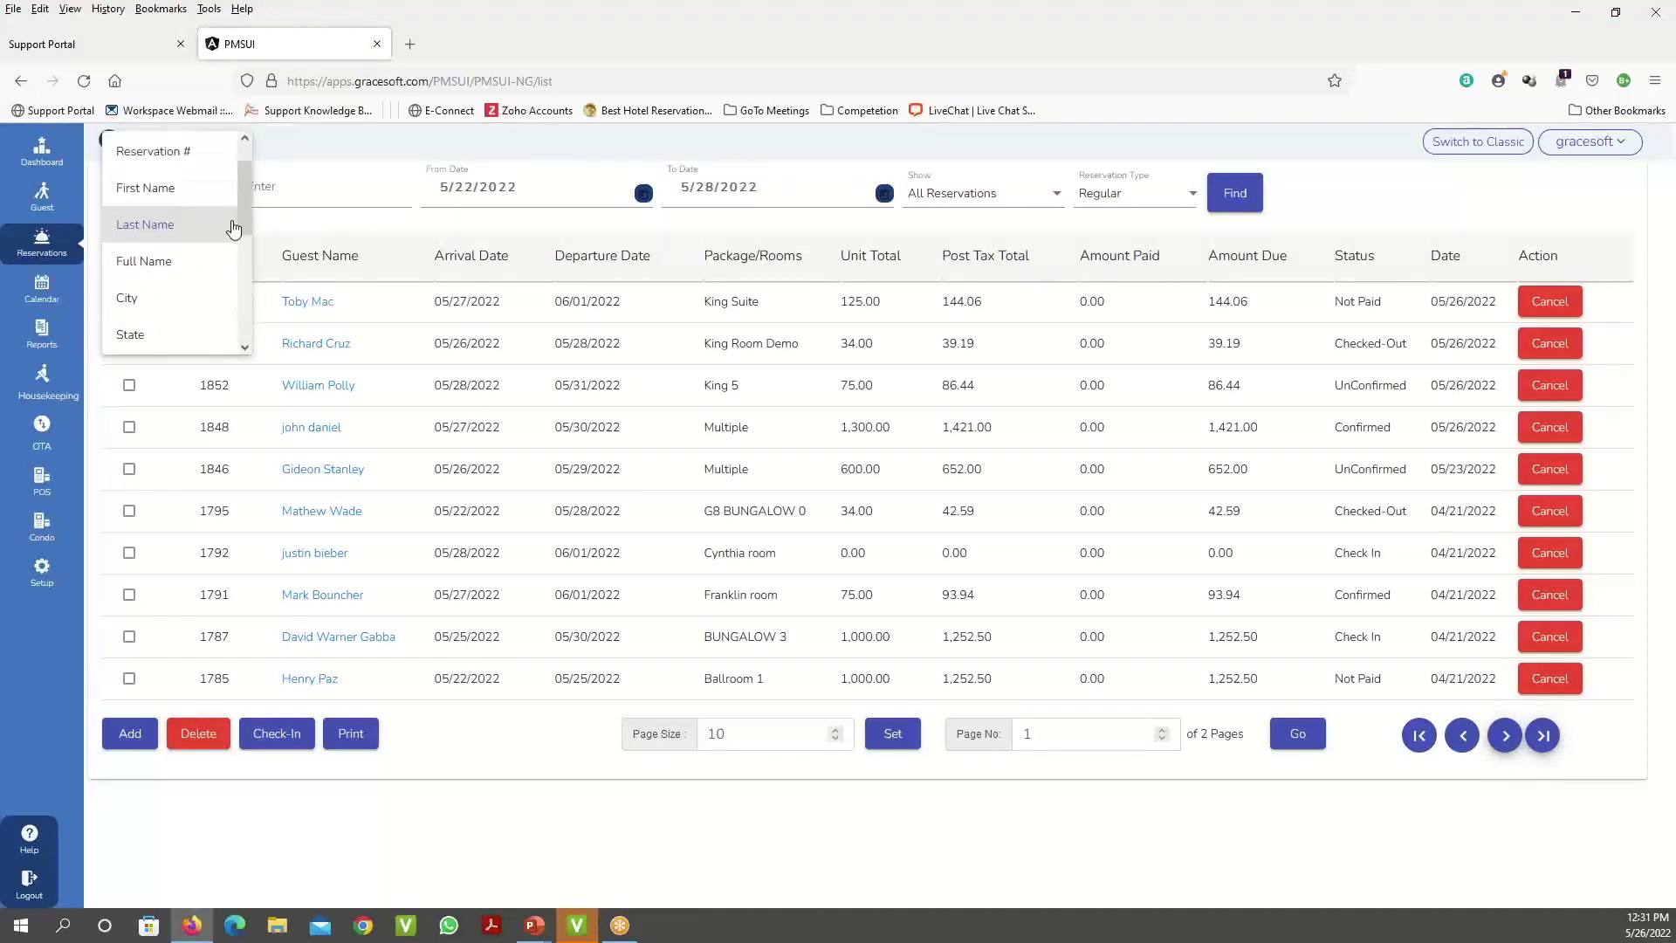
click(333, 197)
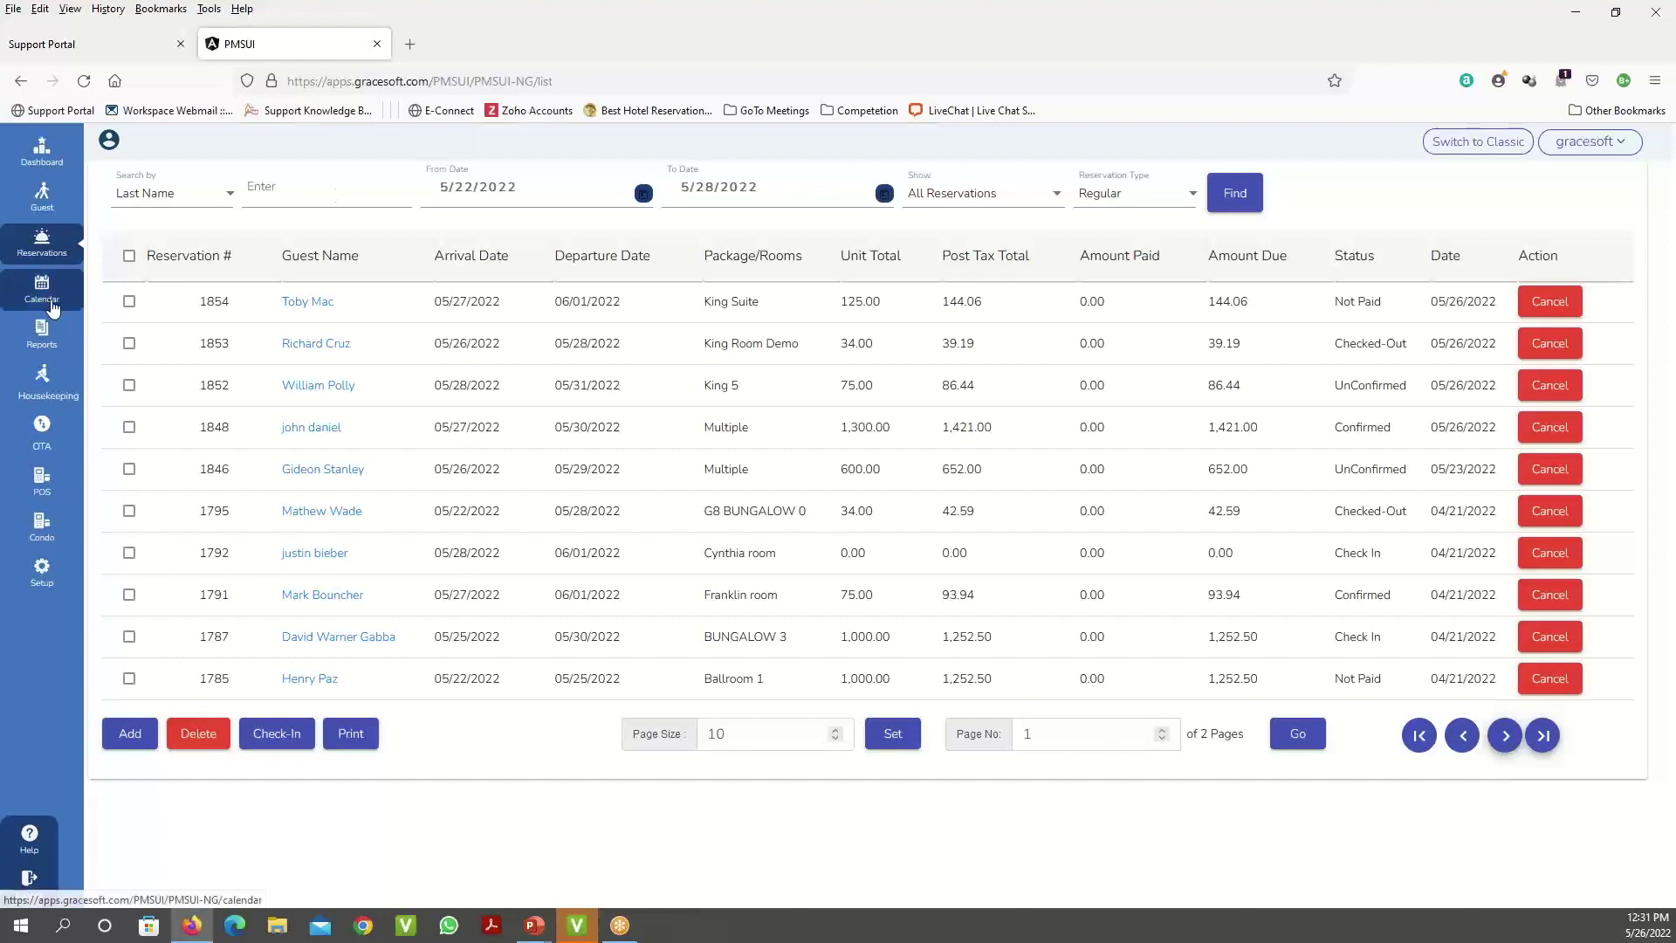
- Load all guests in the Guest list with page size 100 and scroll through them
click(42, 200)
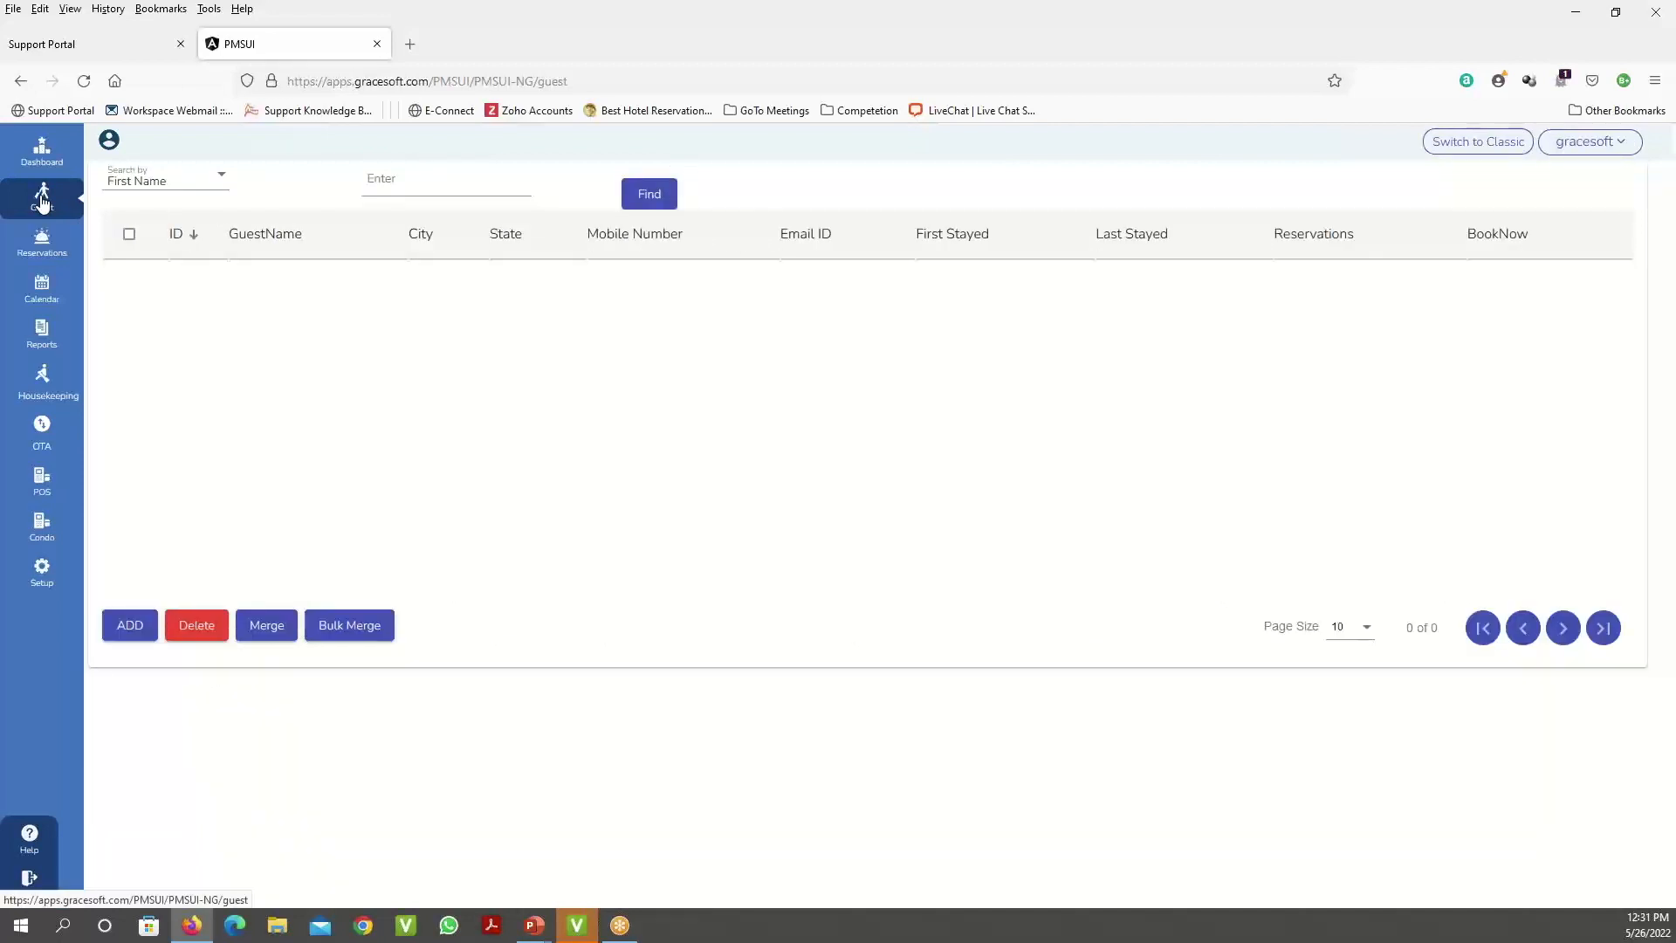
click(646, 200)
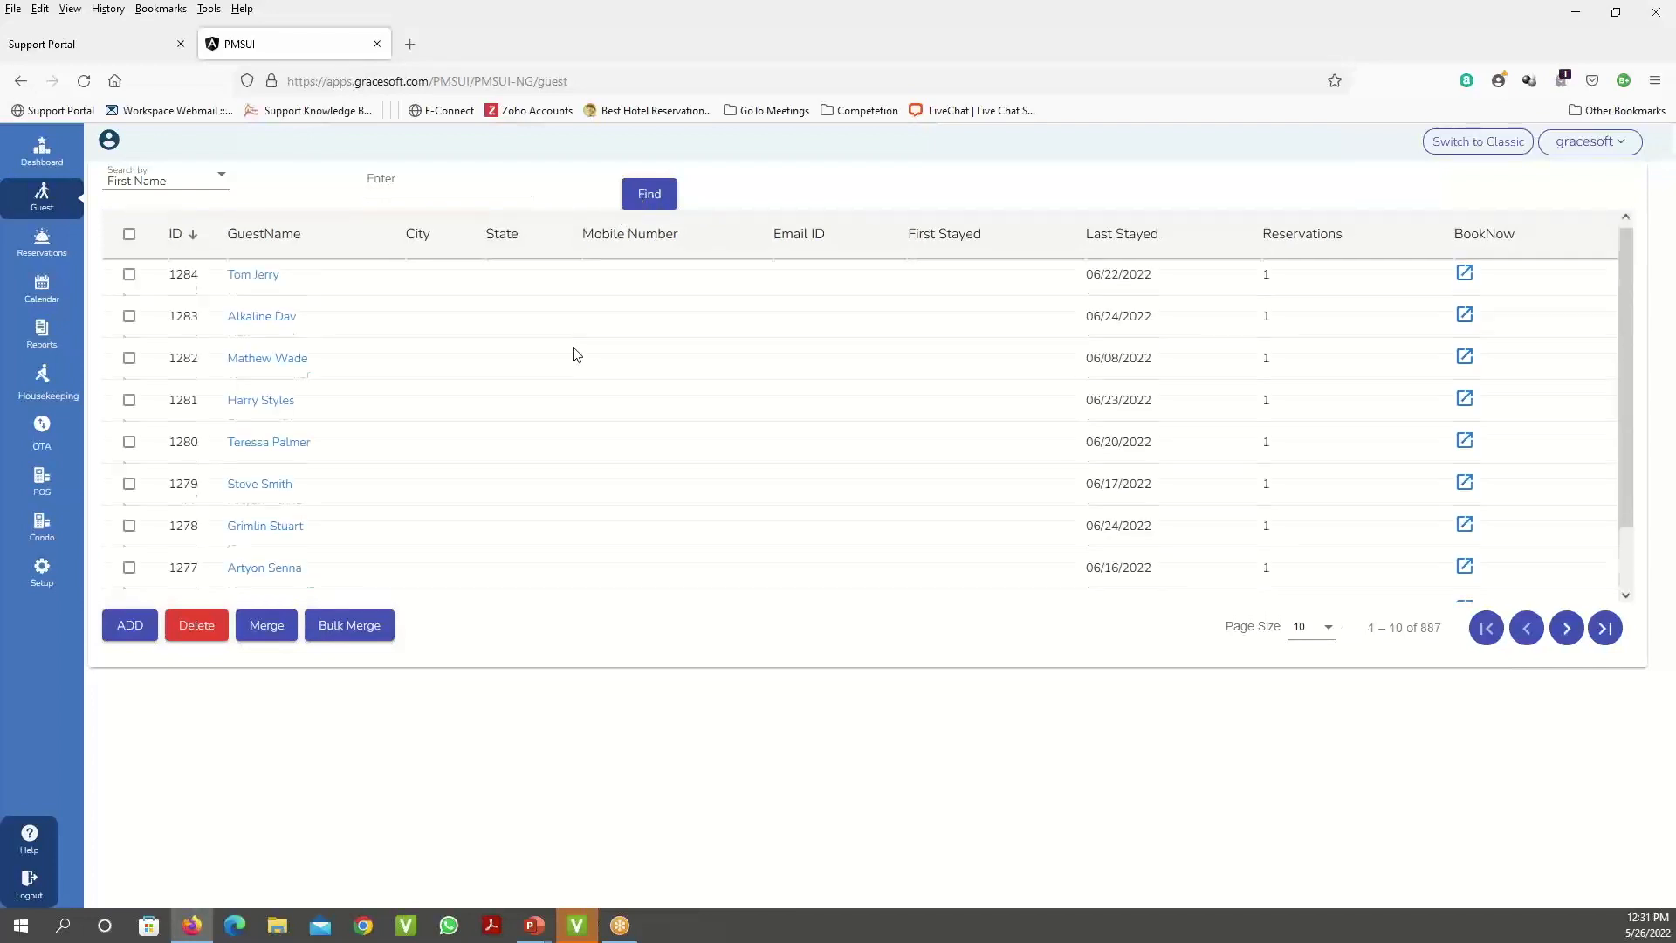
scroll(574, 352, down, 2)
click(1319, 628)
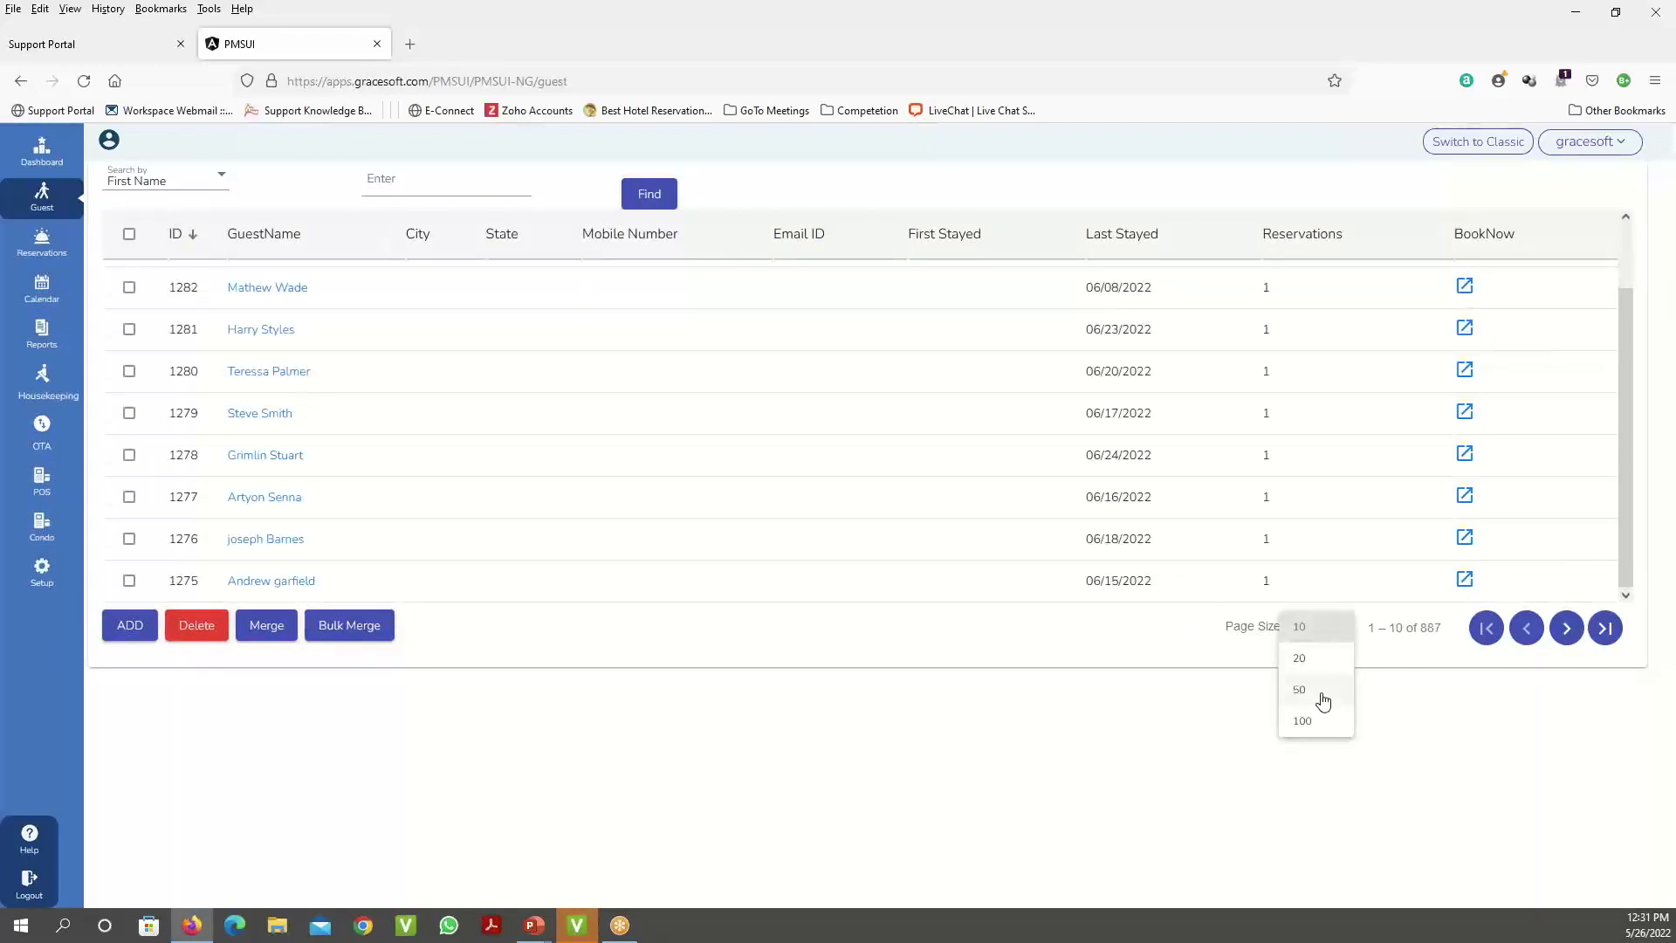
click(1310, 722)
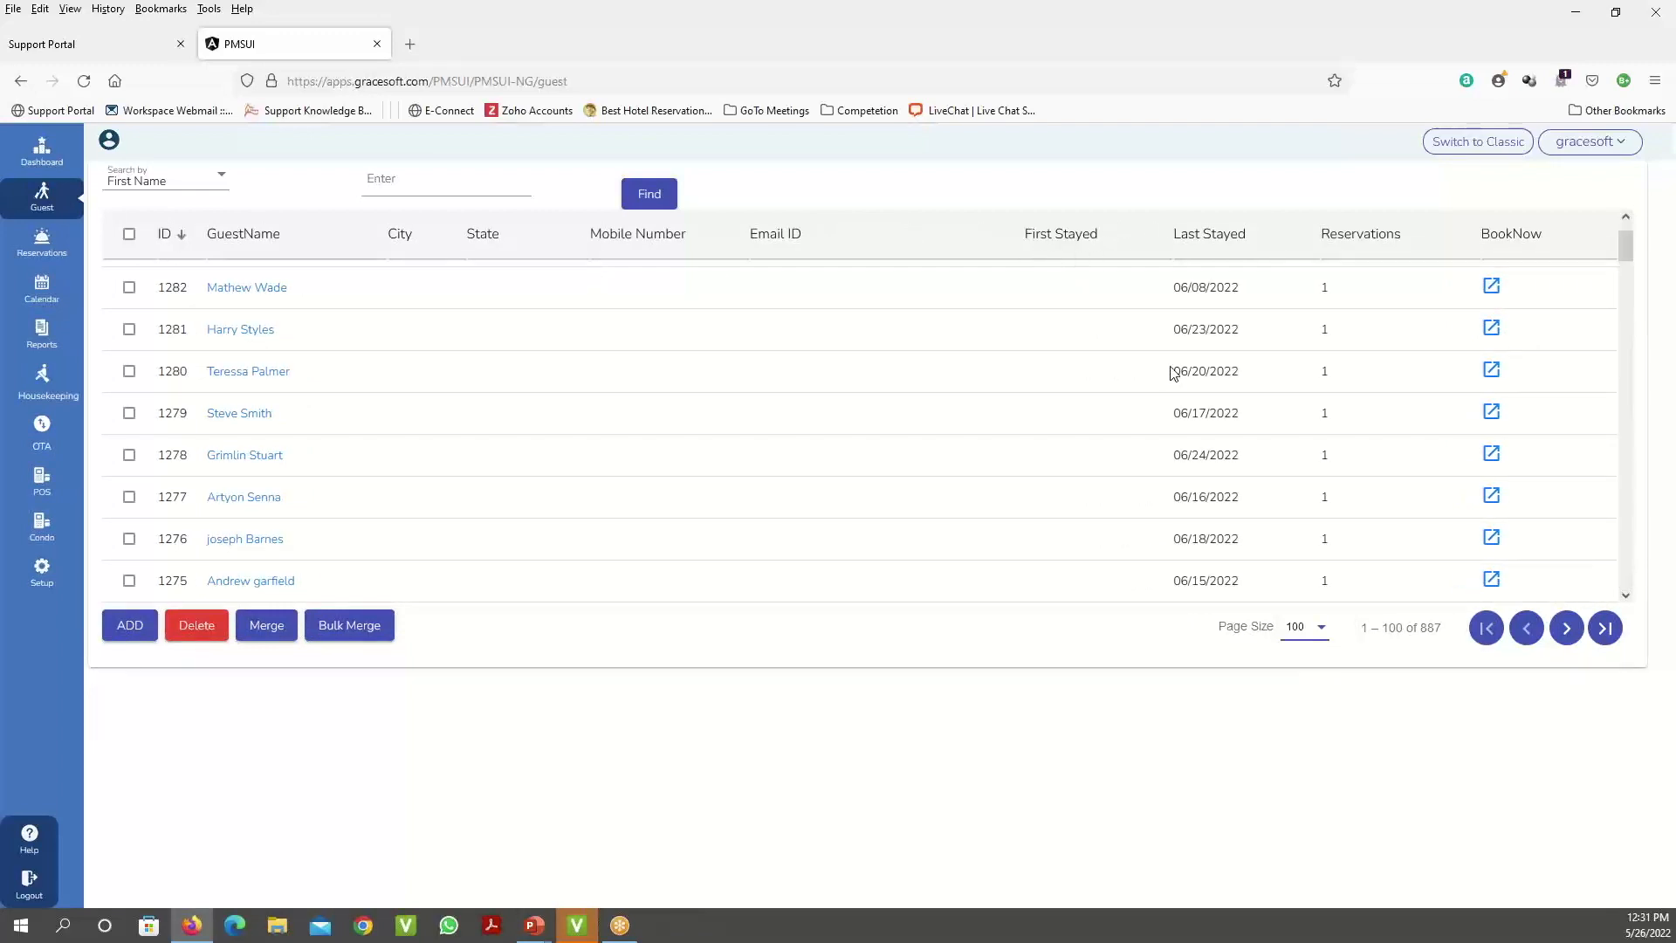
scroll(1174, 373, down, 15)
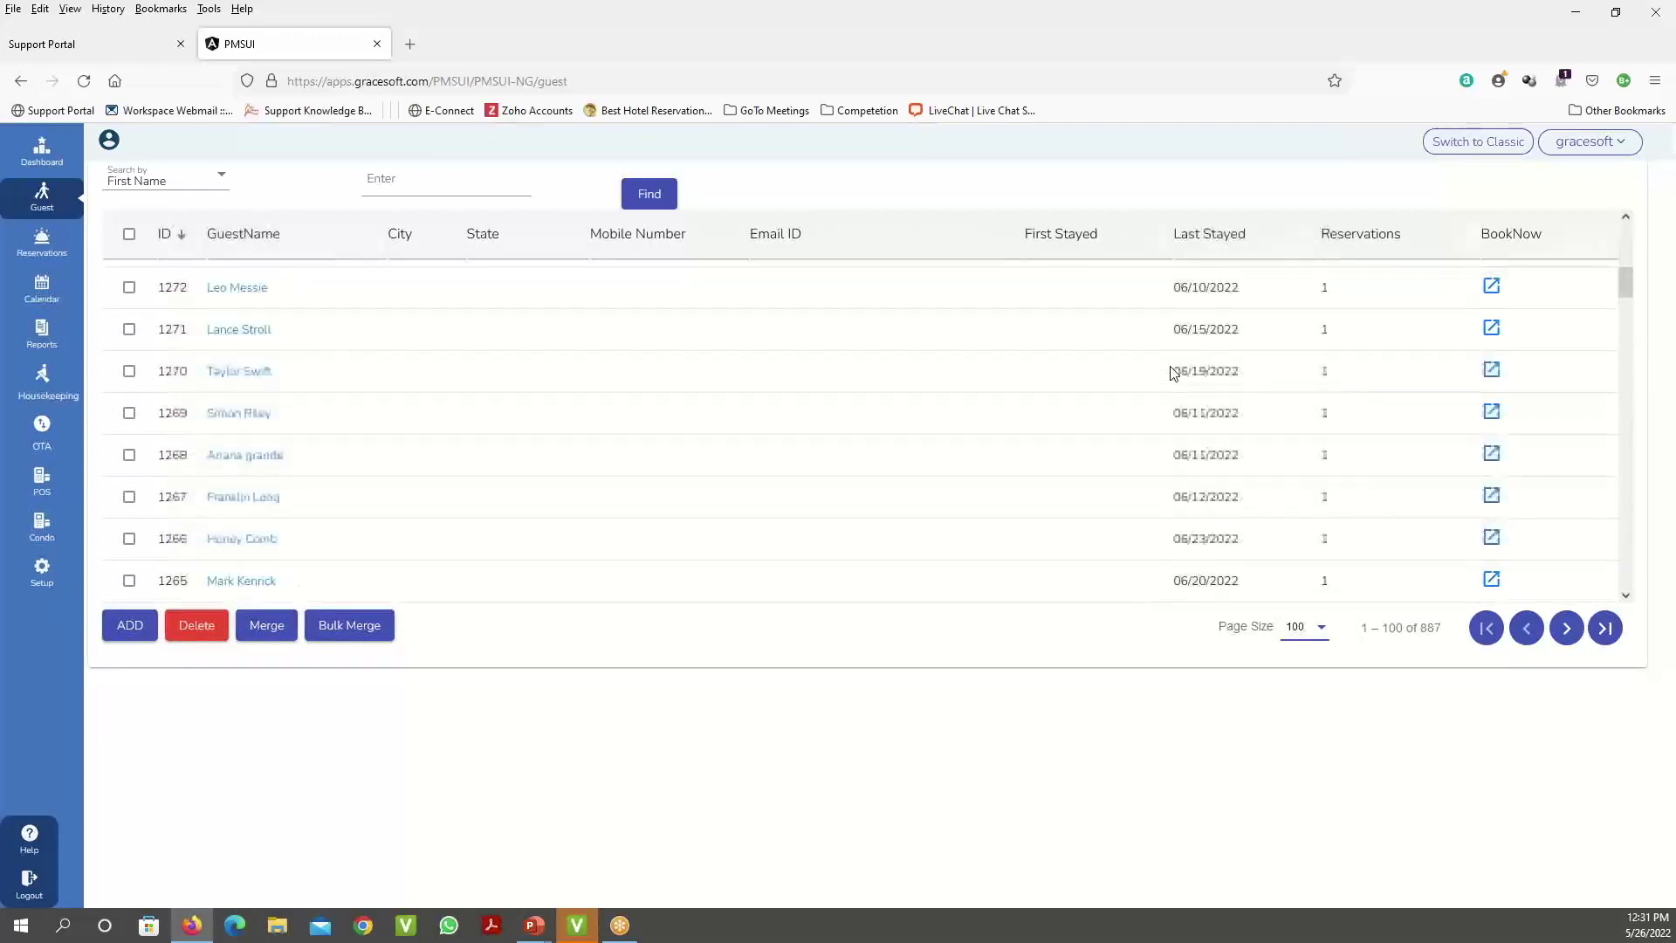
scroll(1173, 373, down, 15)
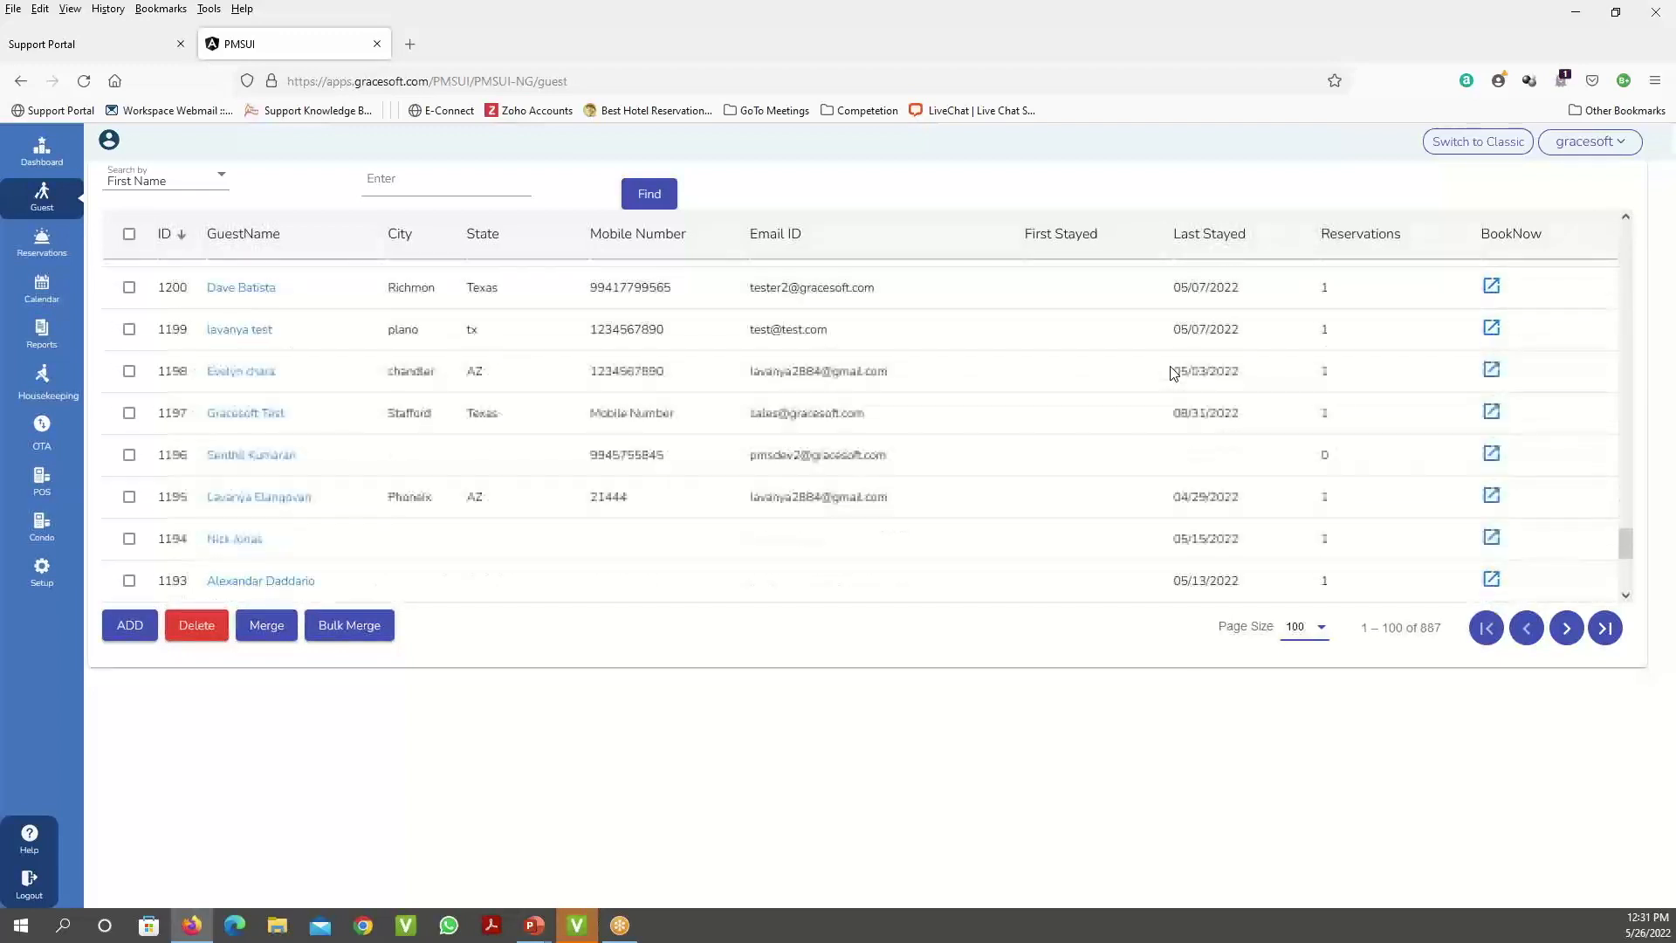
scroll(1173, 372, down, 4)
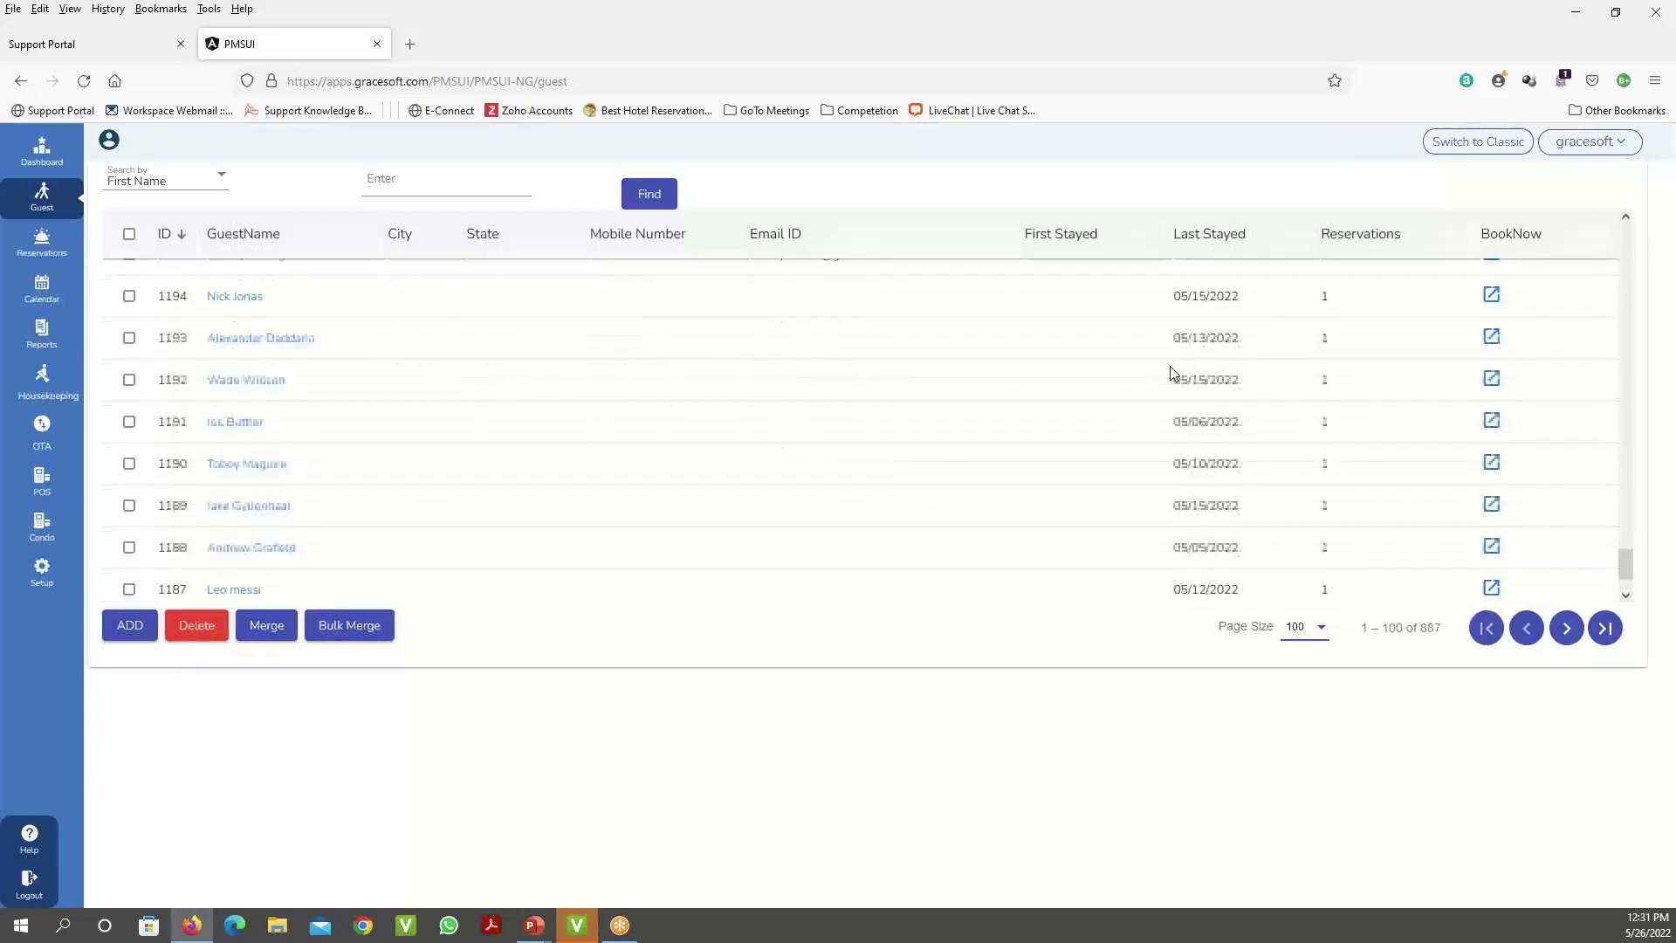
click(395, 180)
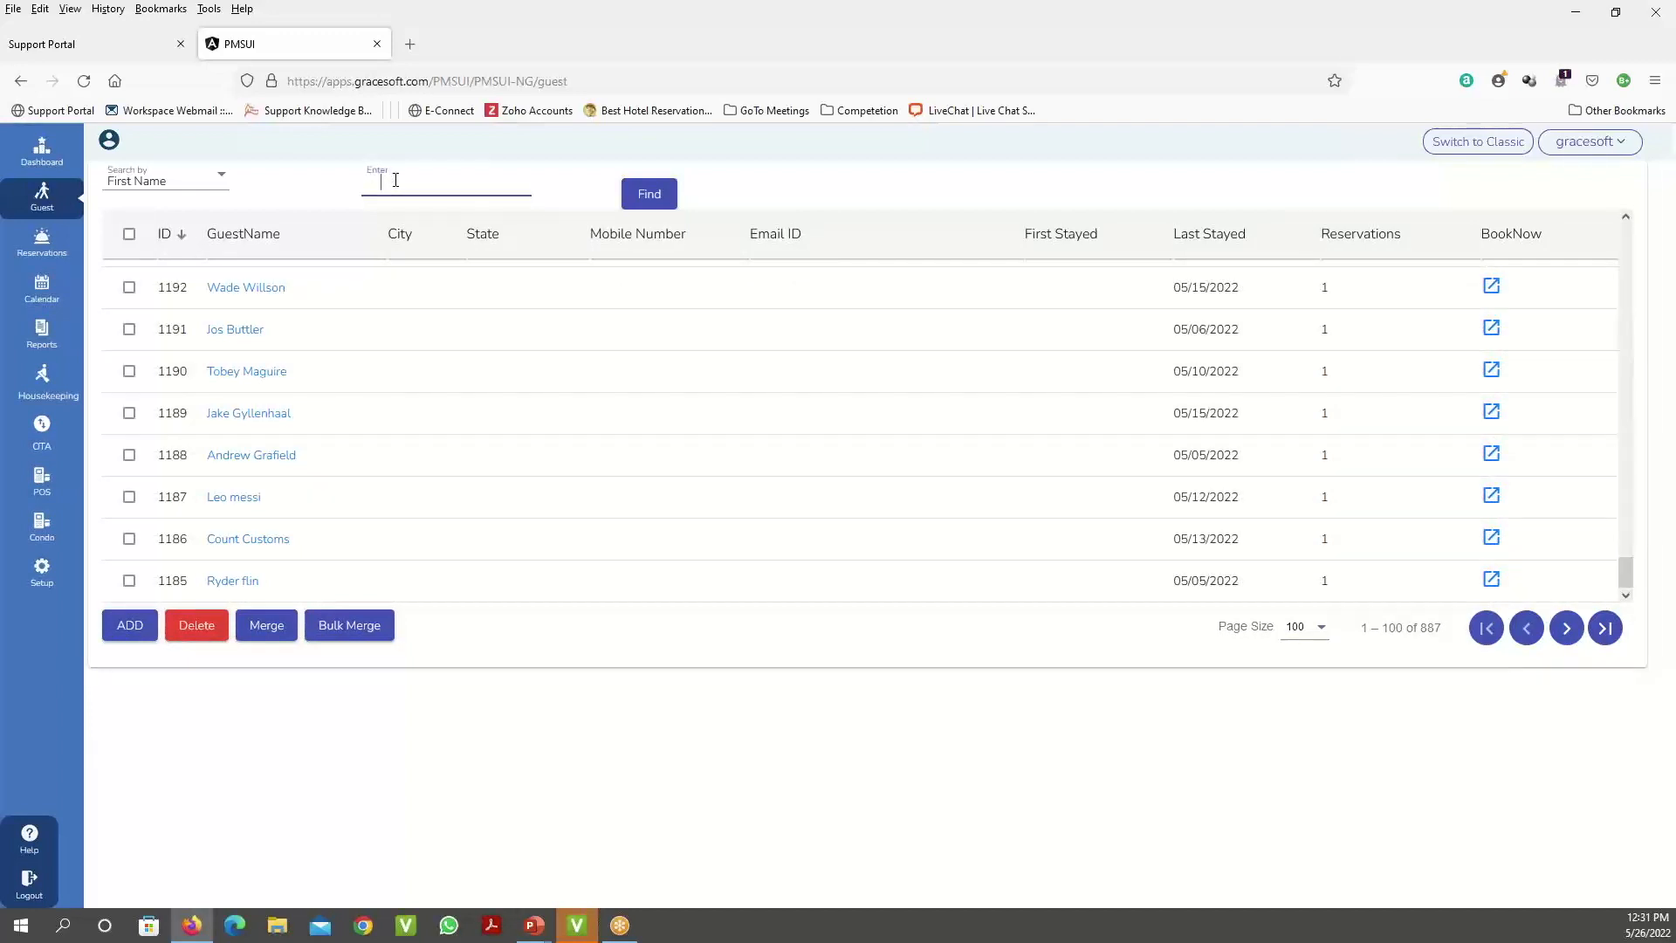
- Search guests by first name GIDEON, returning 29 records
text(GIDEON)
click(643, 195)
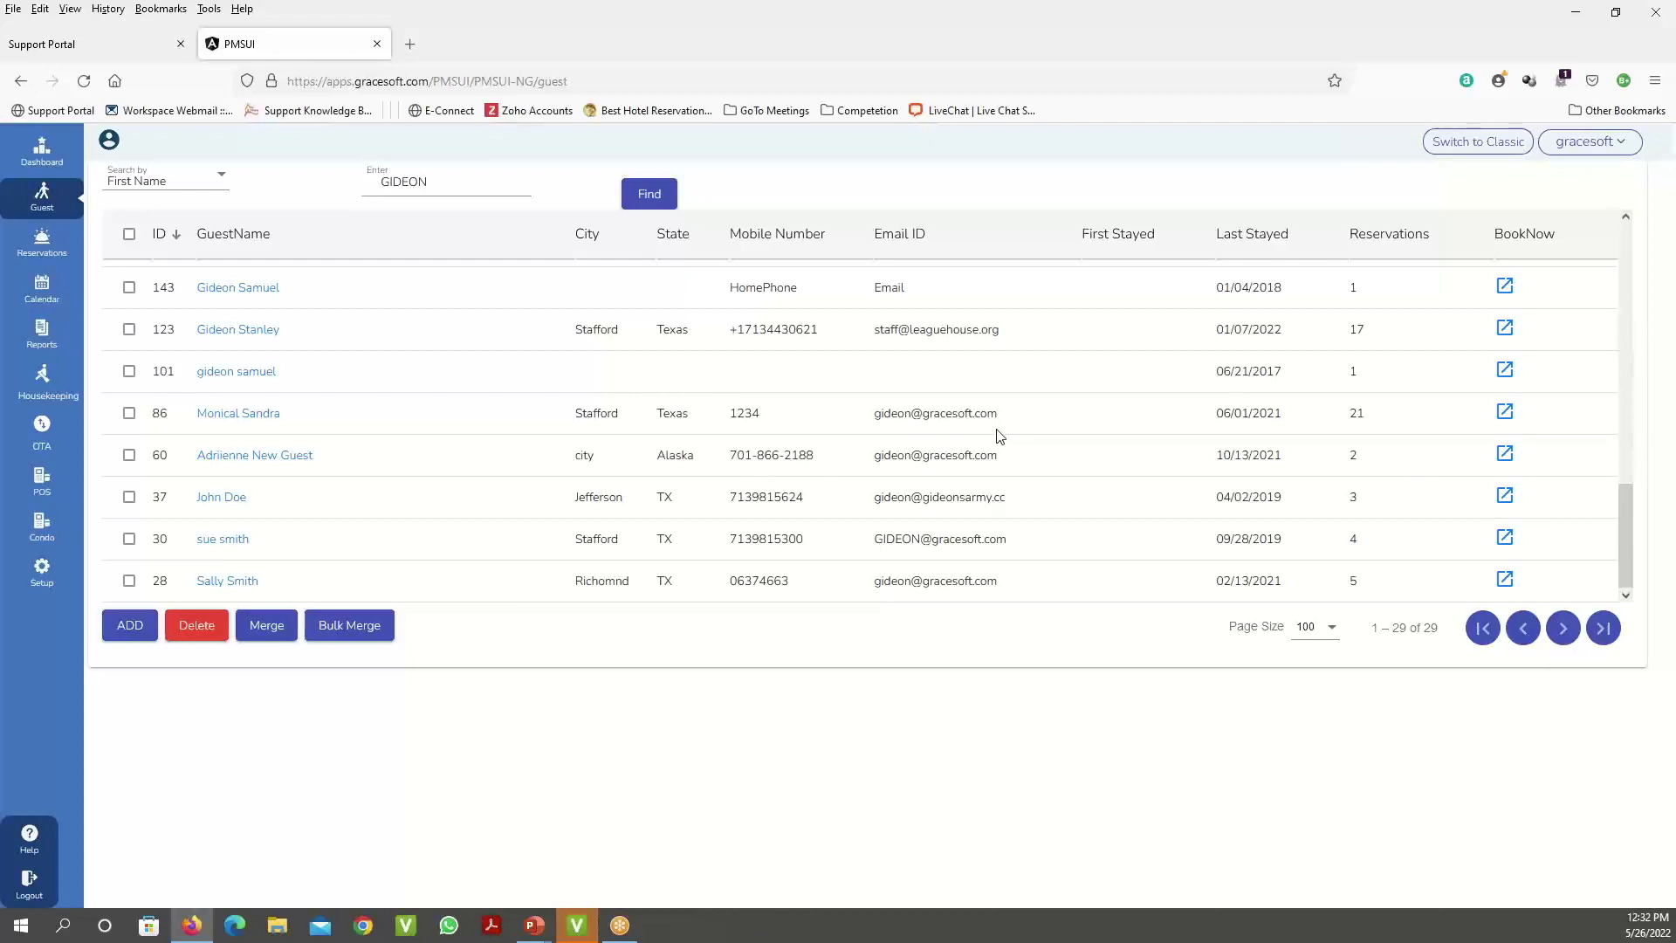
scroll(1000, 435, up, 10)
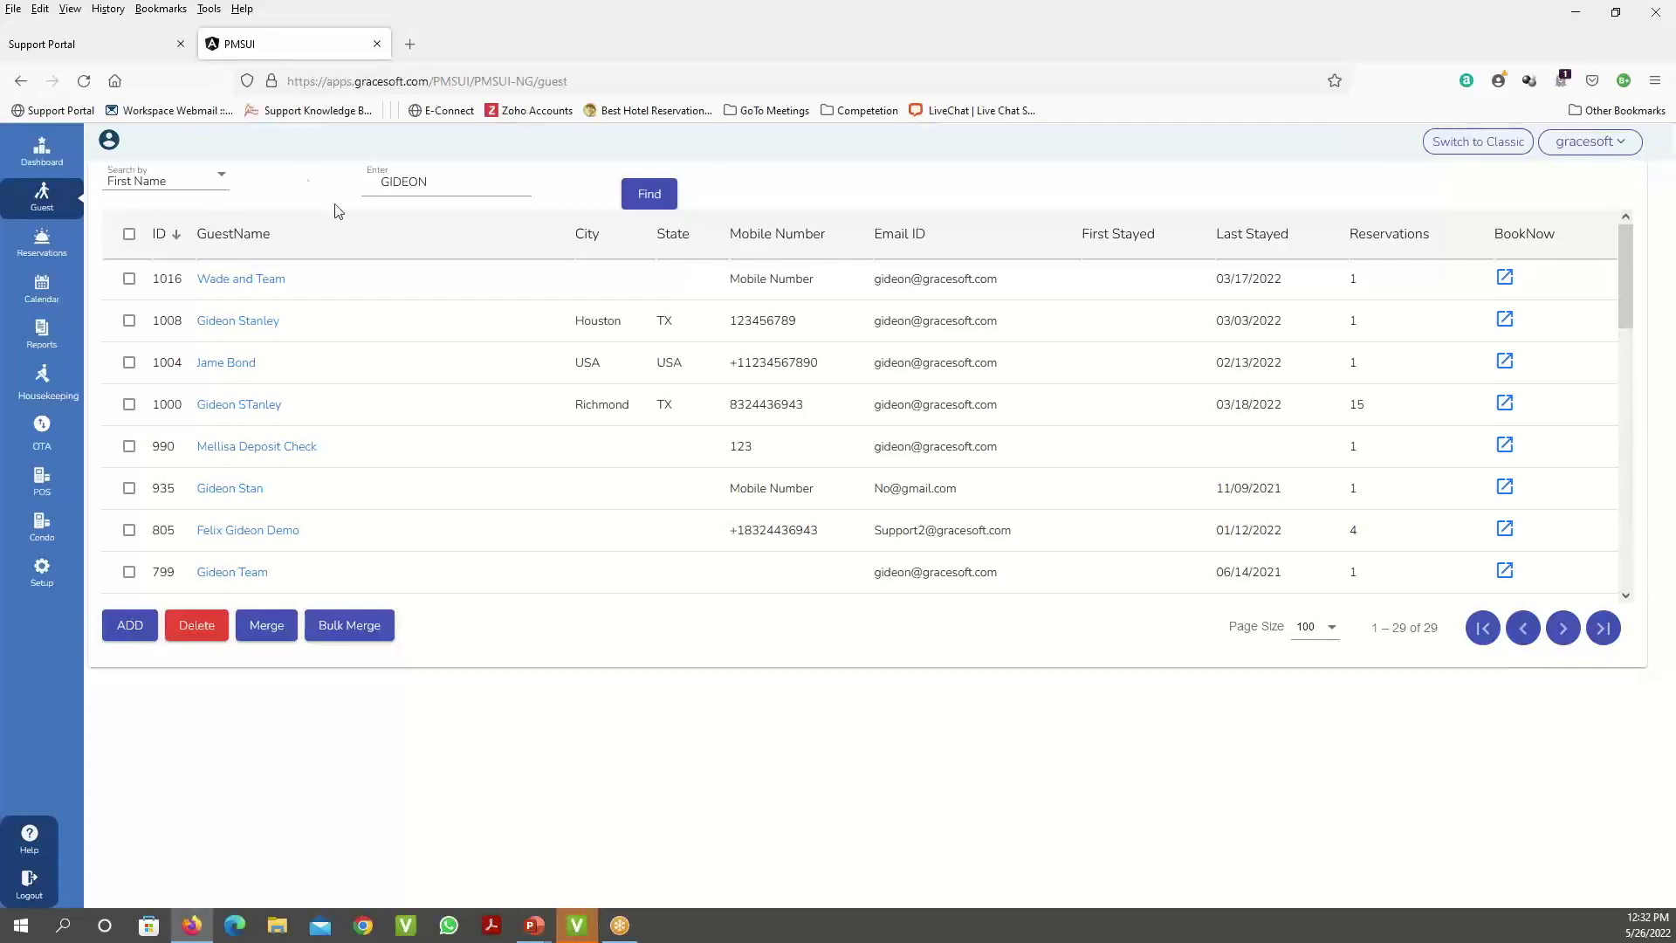
click(53, 434)
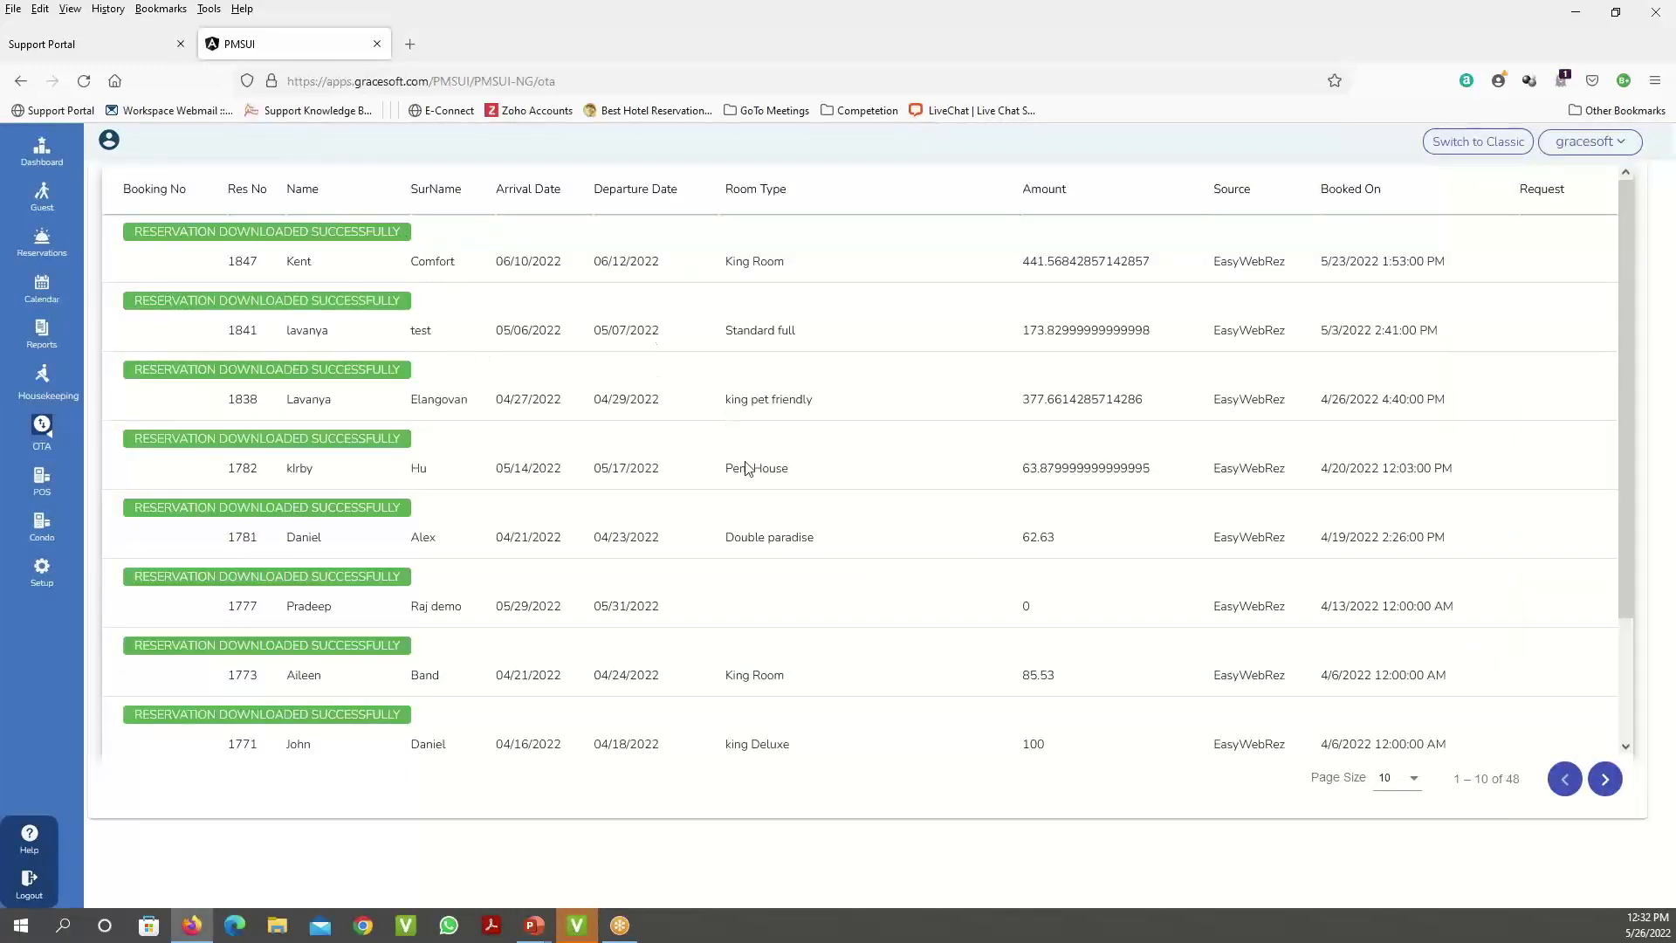
scroll(748, 469, down, 3)
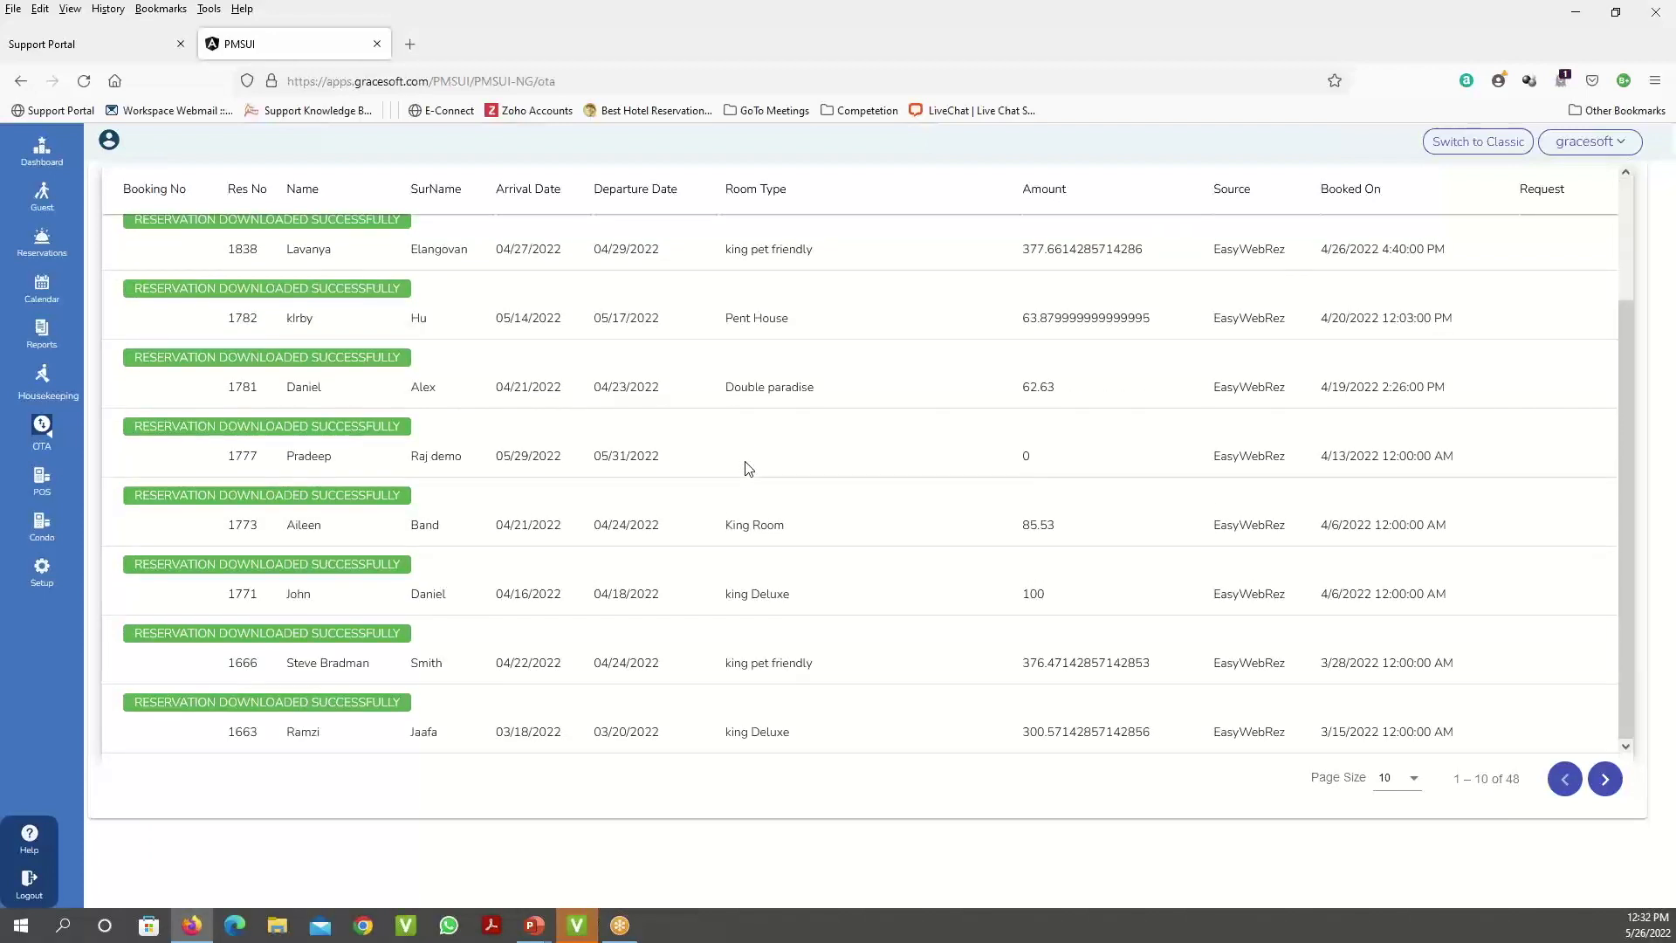
scroll(748, 469, up, 3)
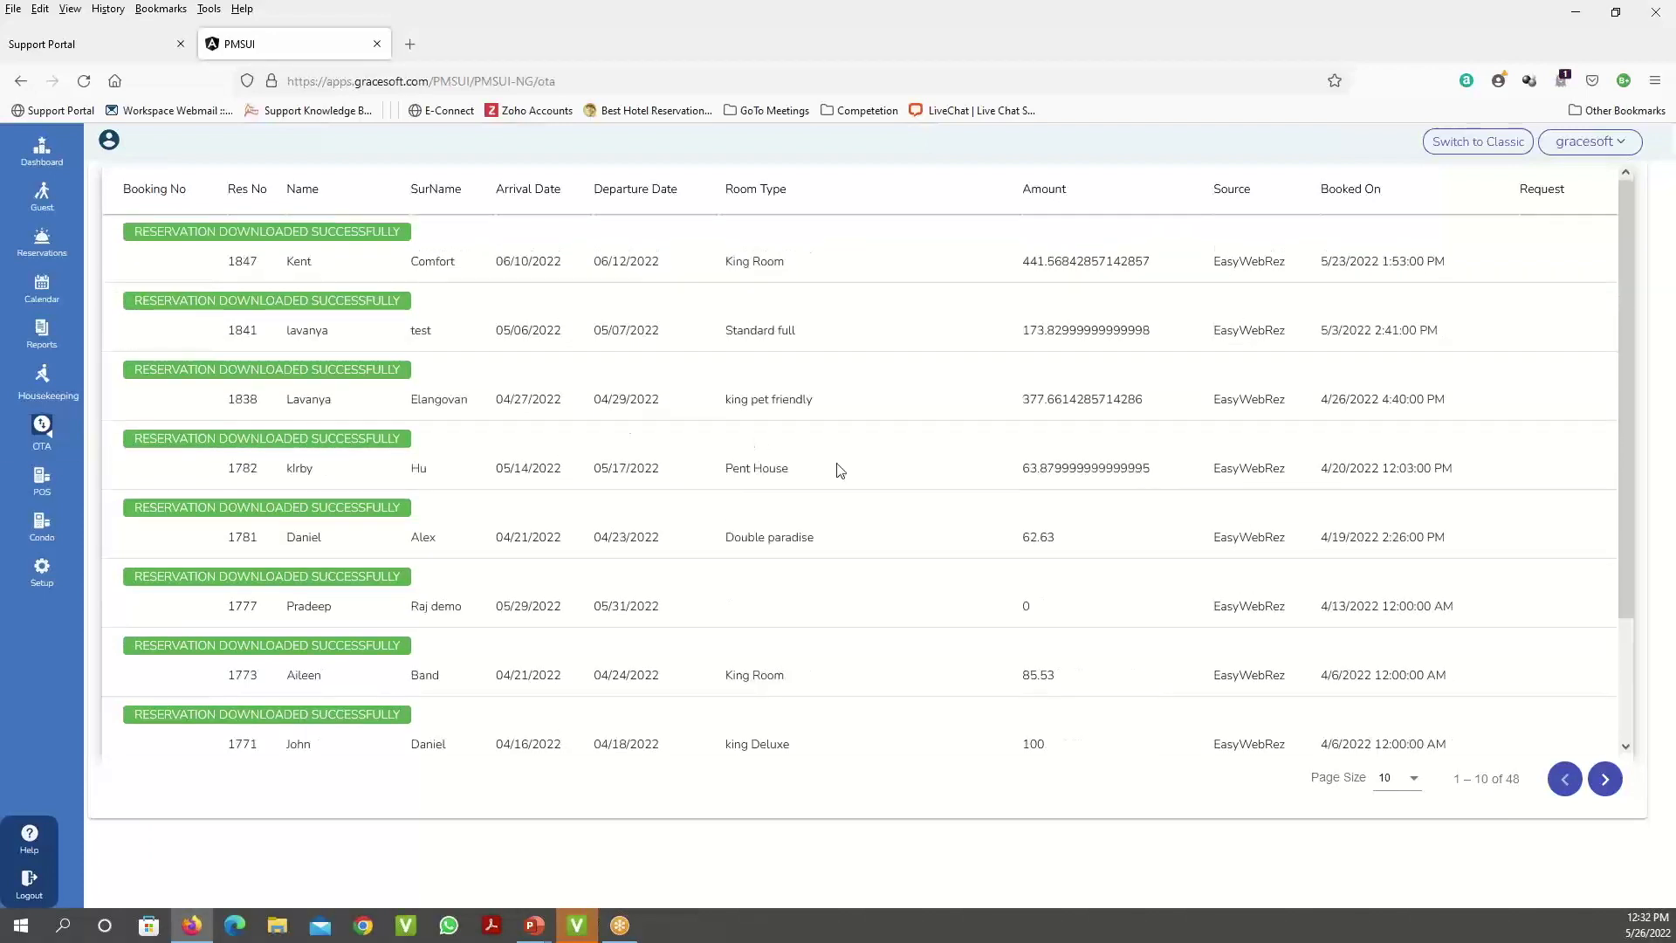
scroll(838, 468, down, 2)
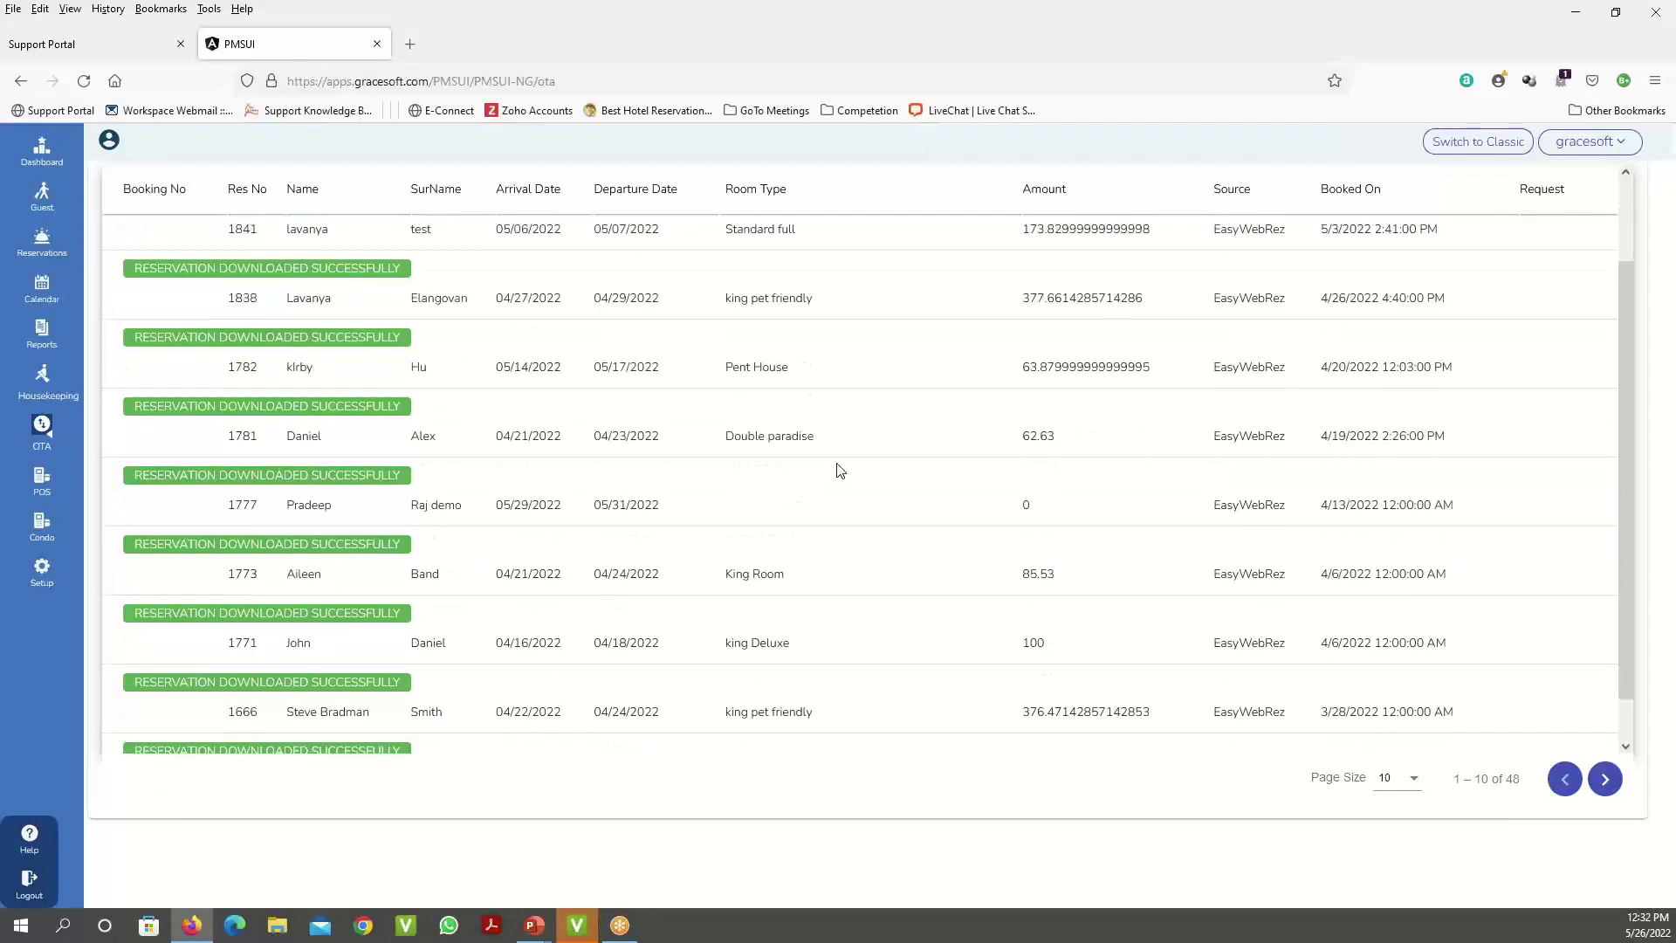
click(1392, 777)
click(1395, 847)
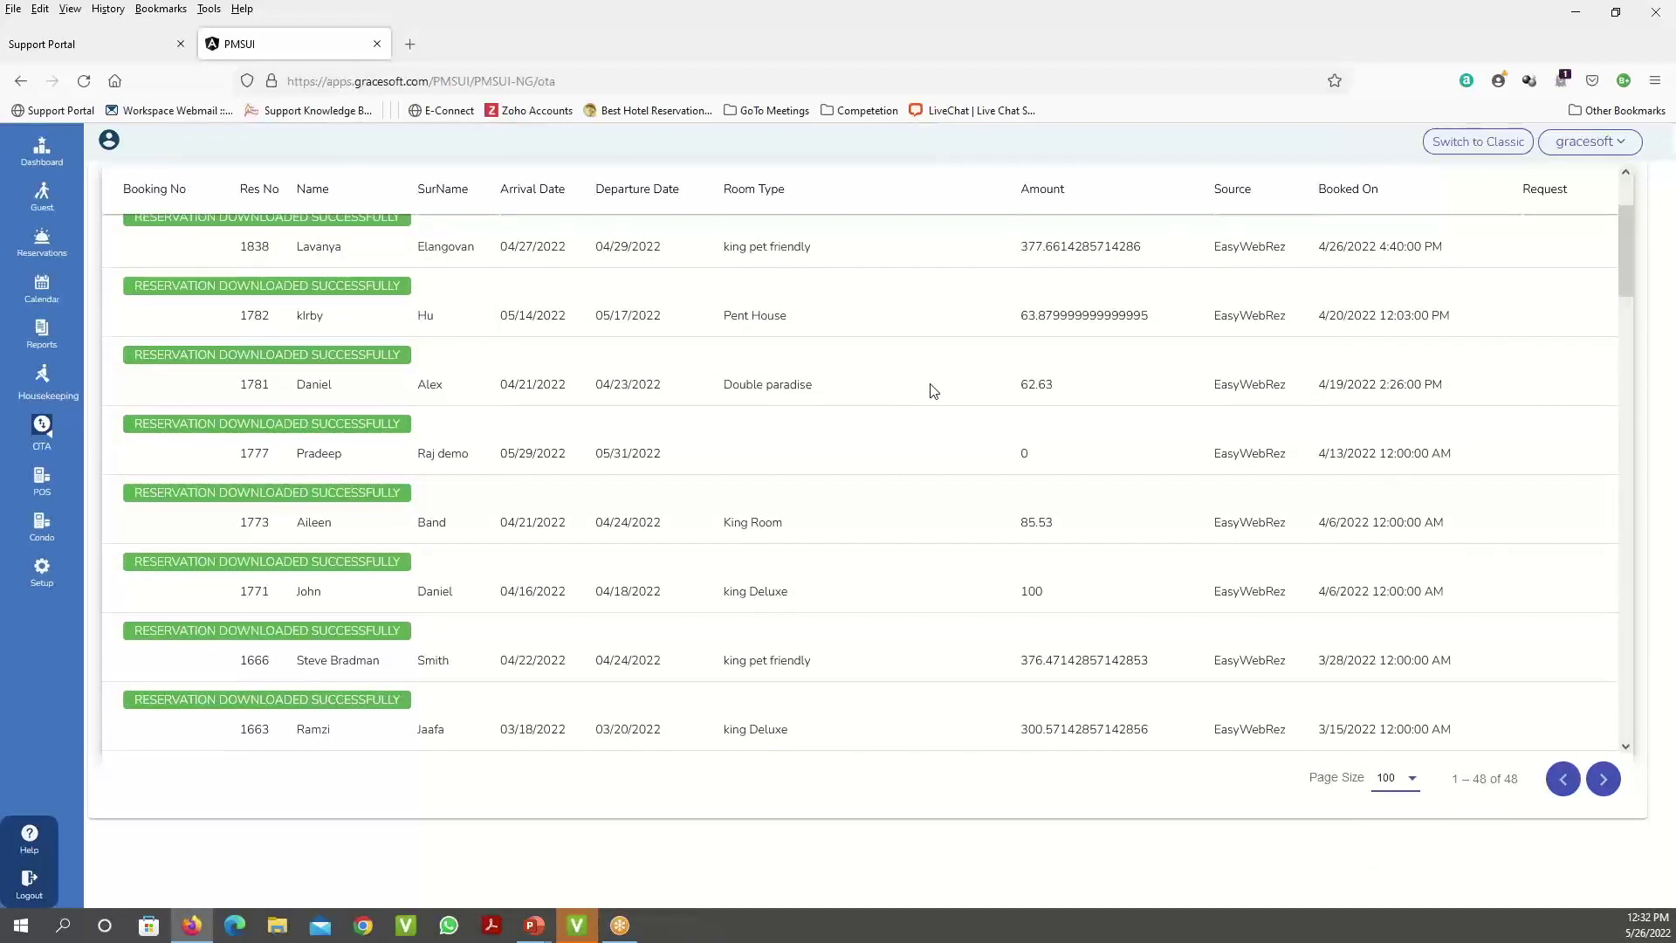
scroll(933, 390, down, 15)
scroll(931, 390, down, 5)
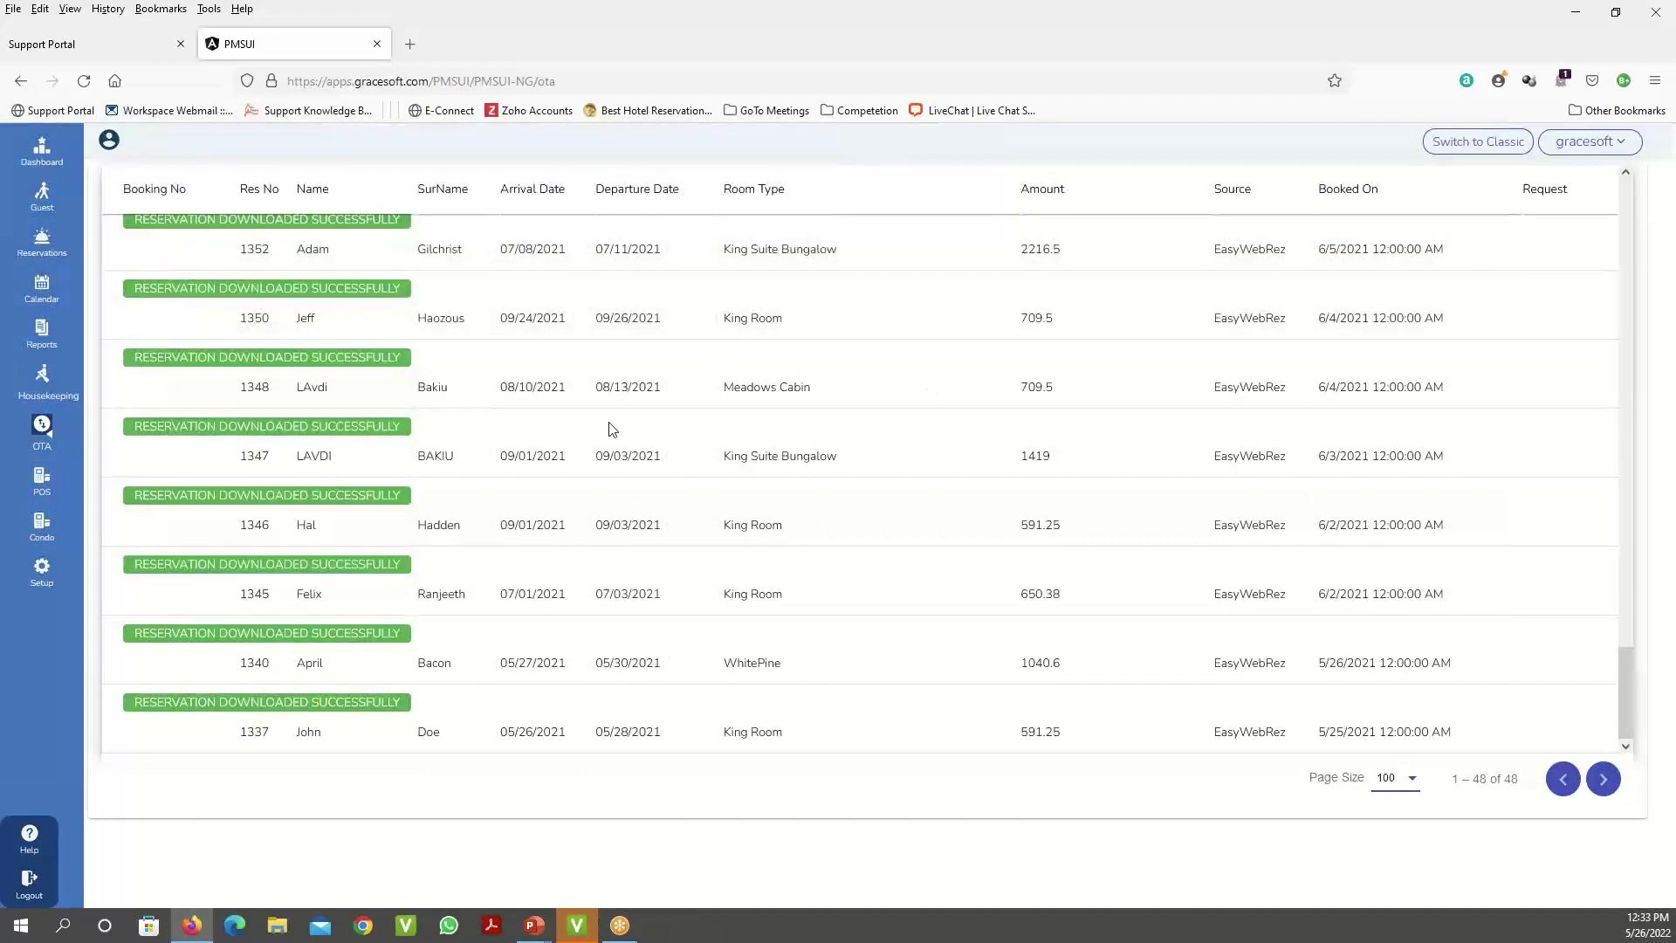
double_click(222, 418)
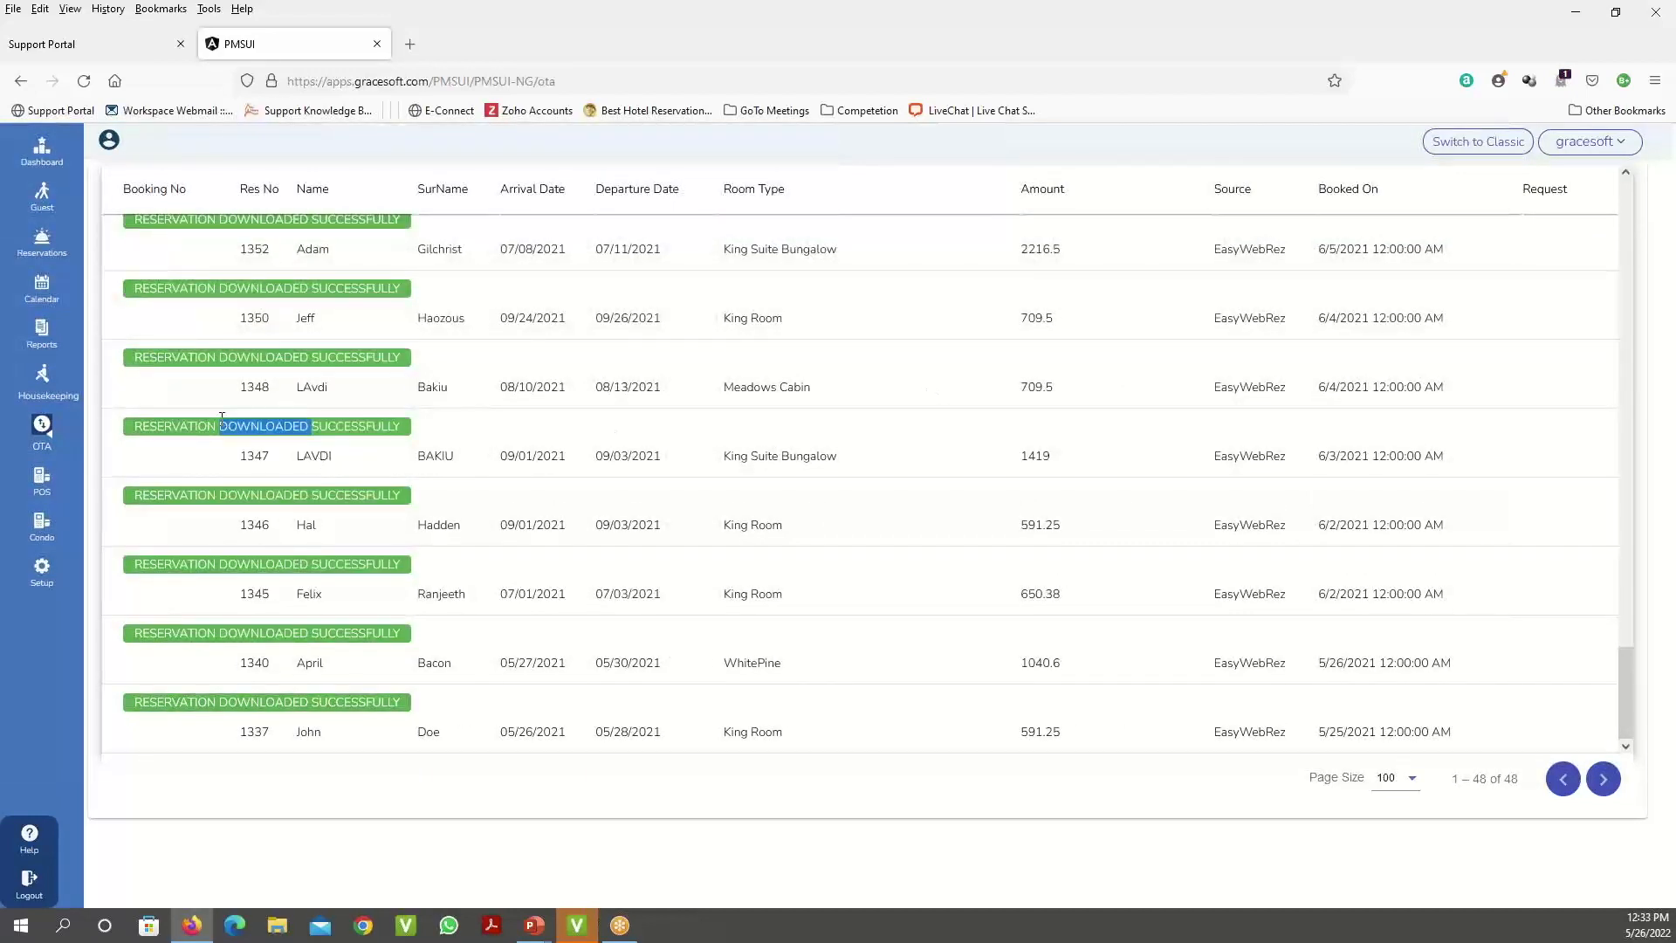
click(131, 425)
drag(131, 425, 404, 426)
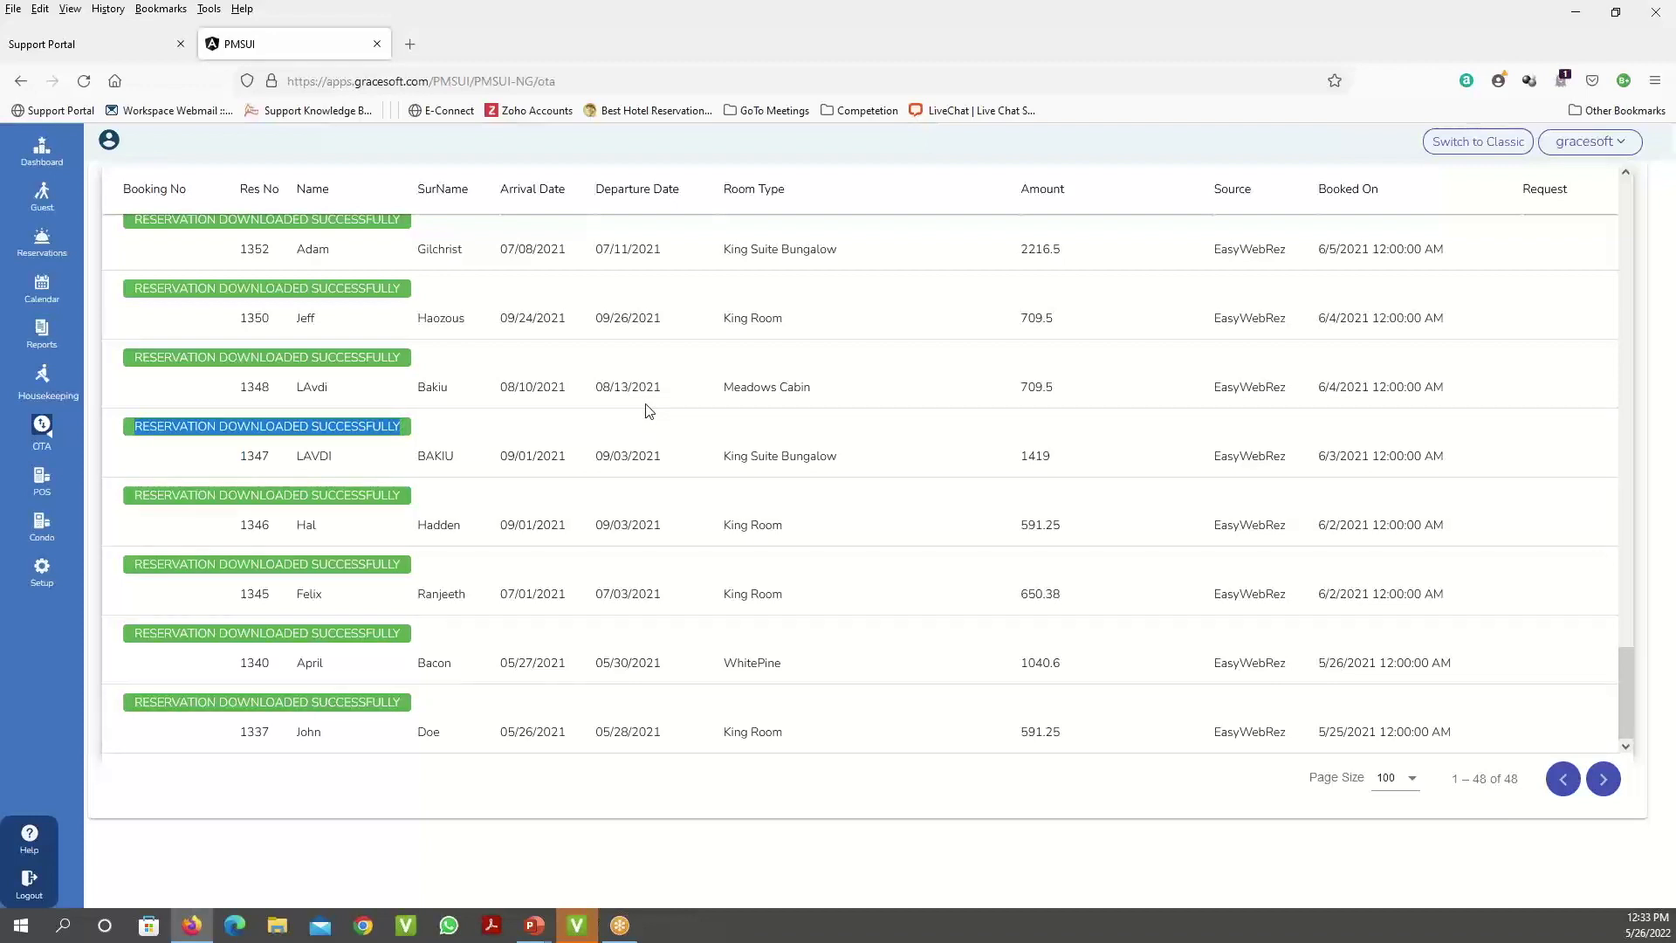
scroll(649, 411, up, 20)
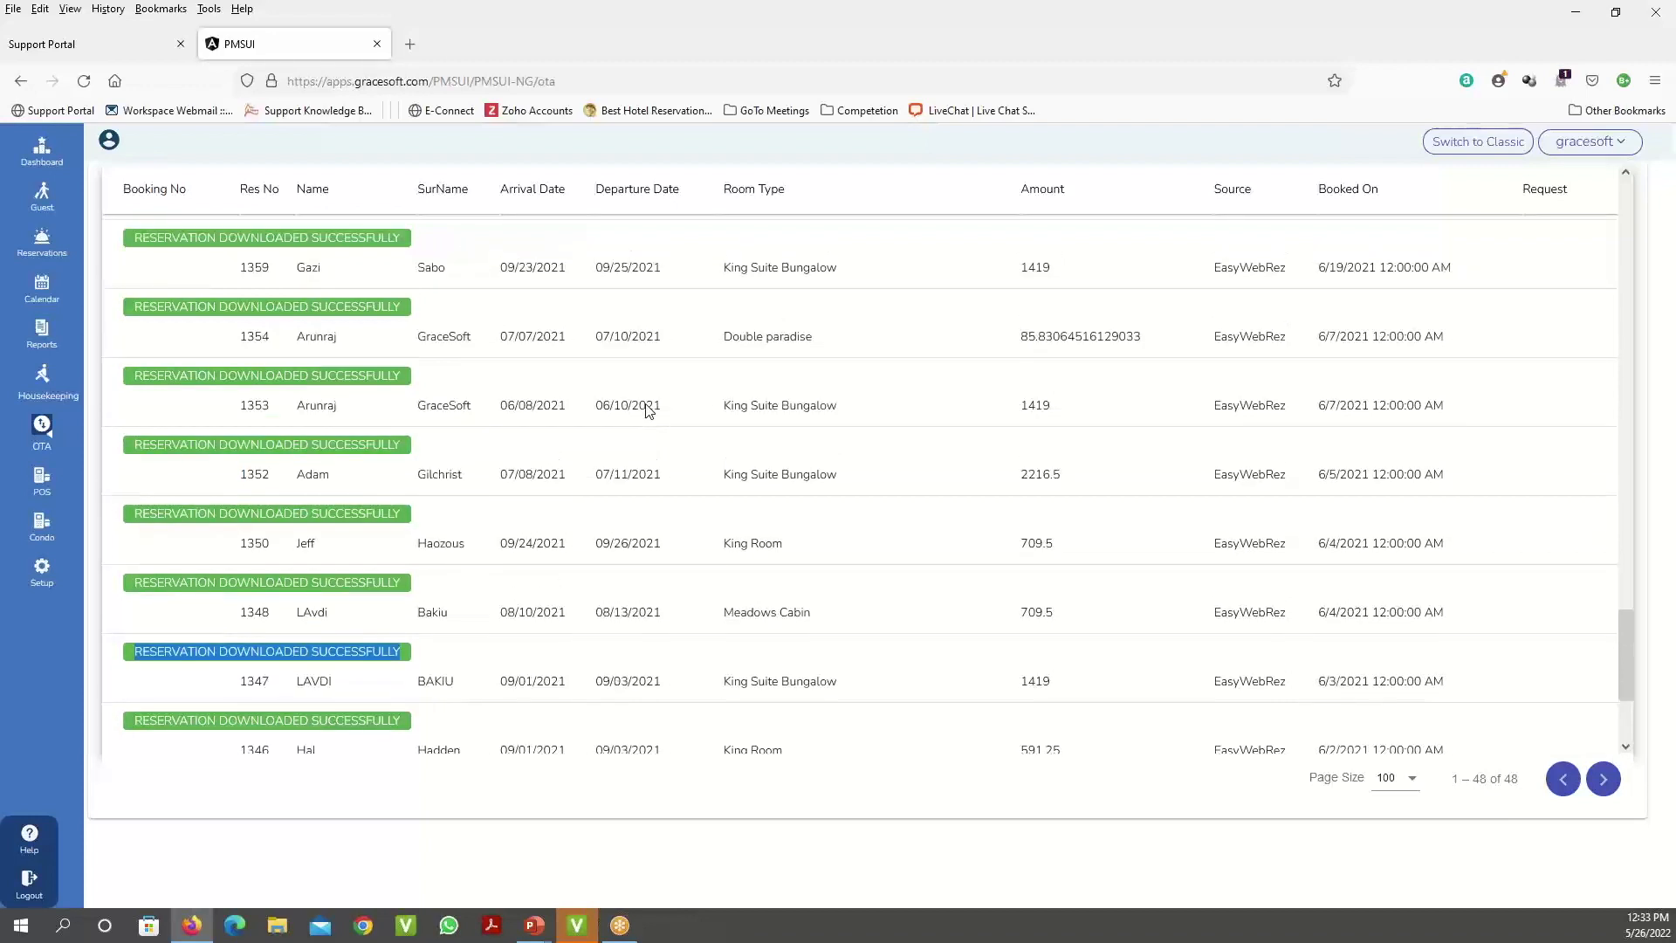
scroll(649, 410, down, 20)
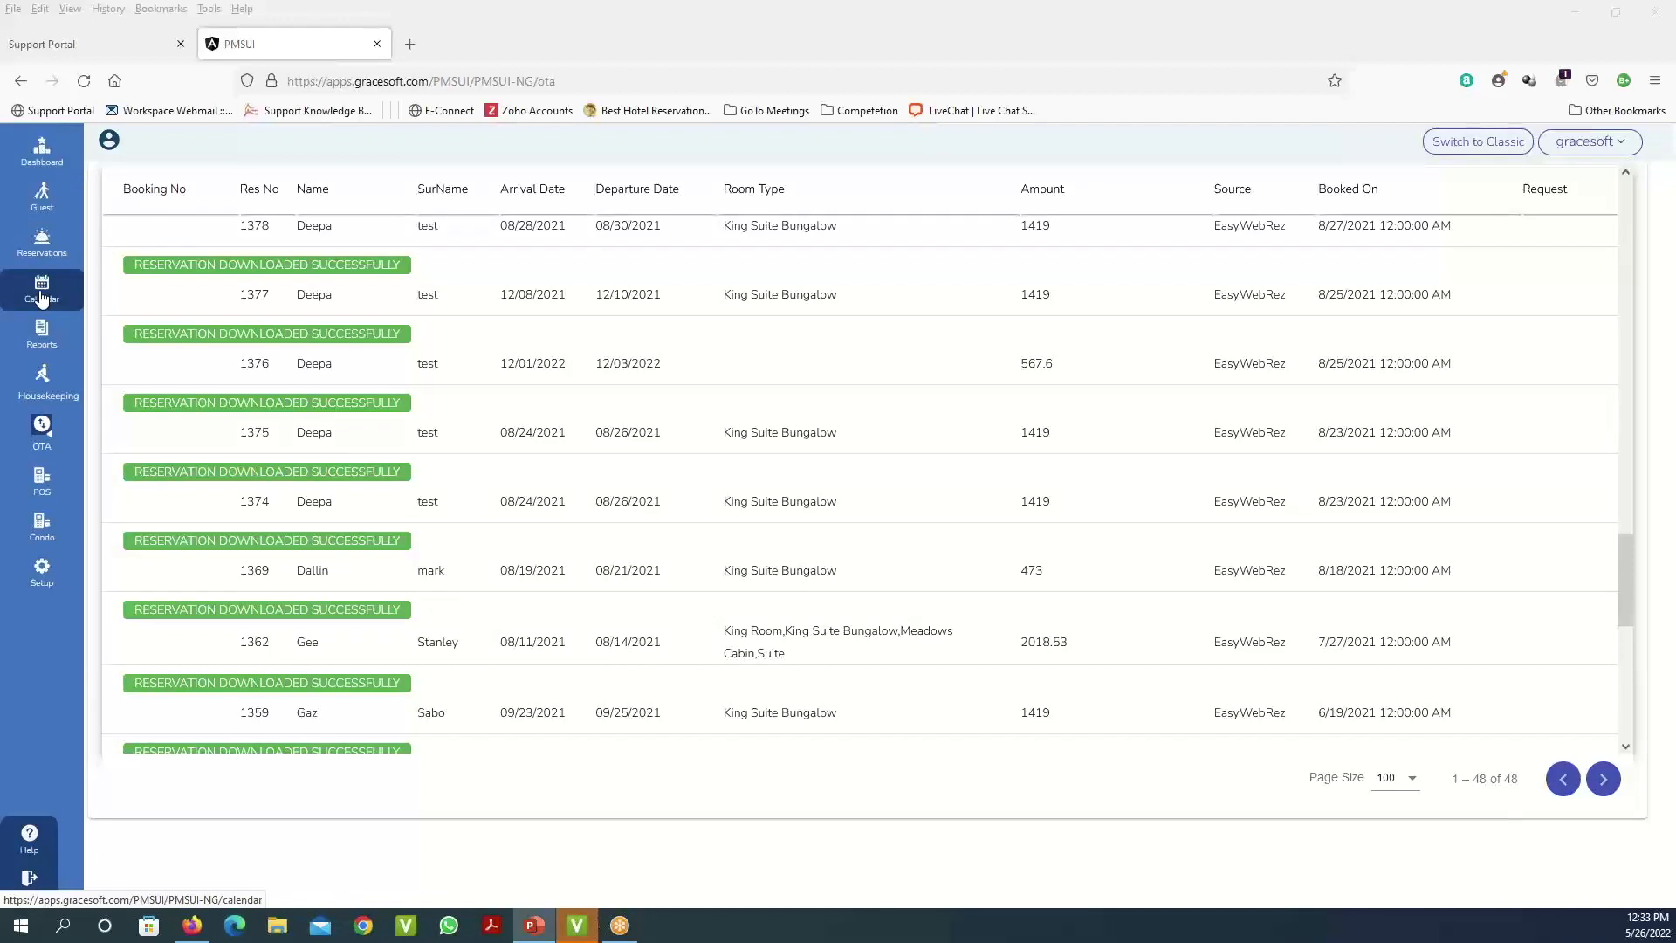
- Open the GRACE ETTA GIFT SHOP POS filtered to Household > Batteries And Household Products
click(41, 479)
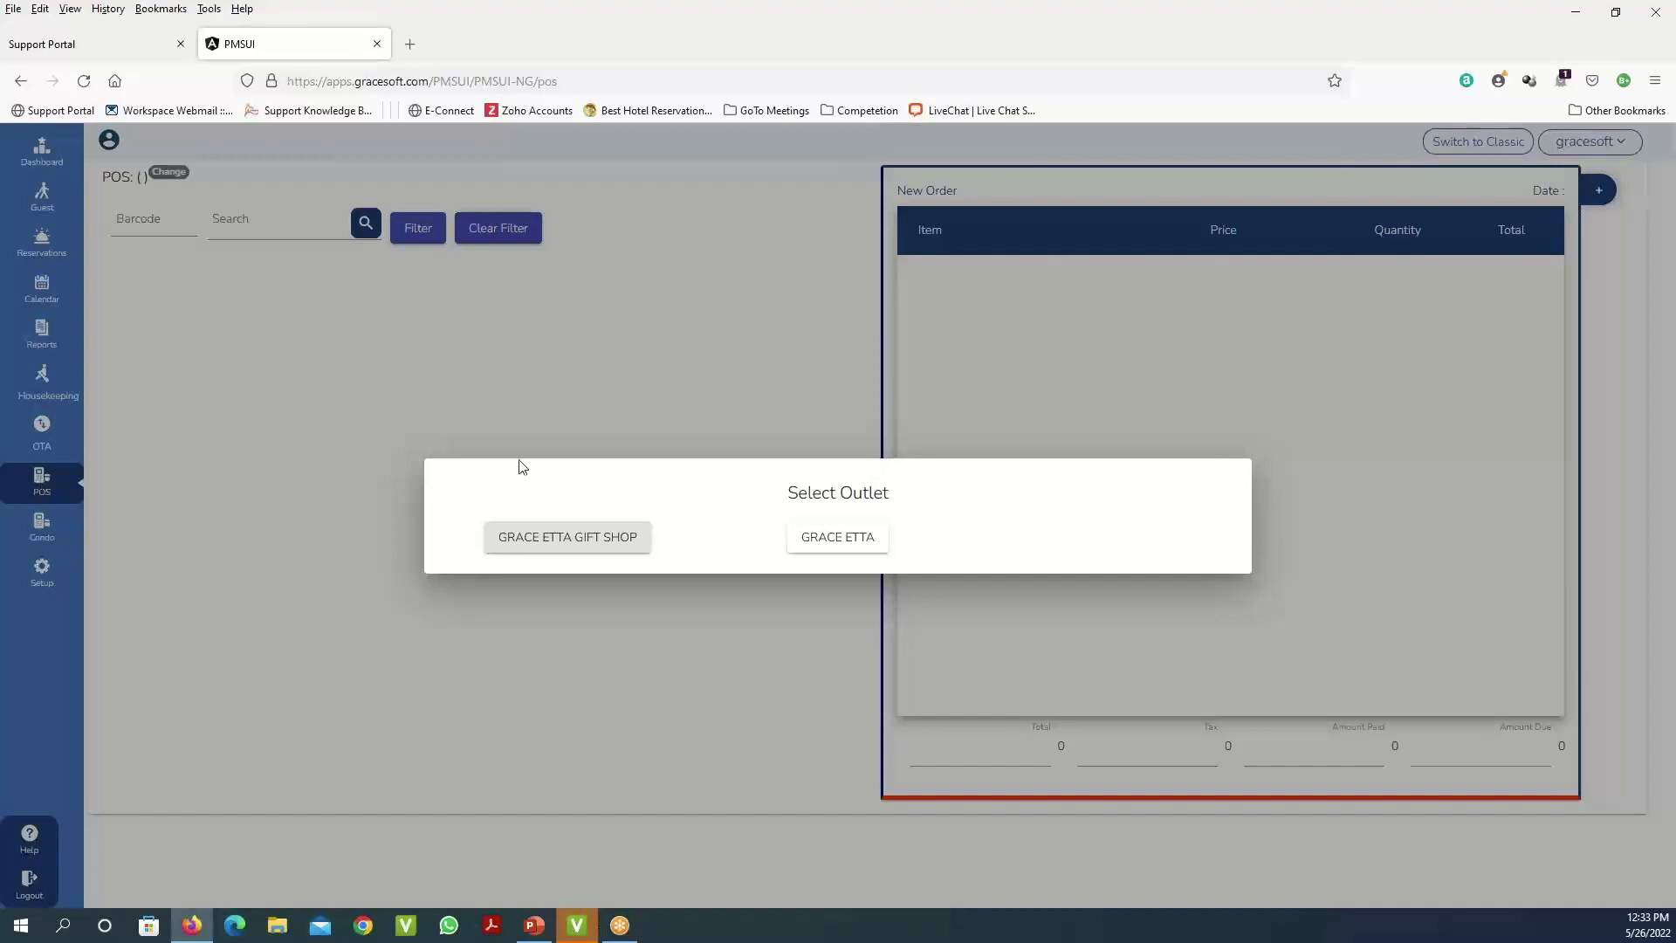
click(606, 548)
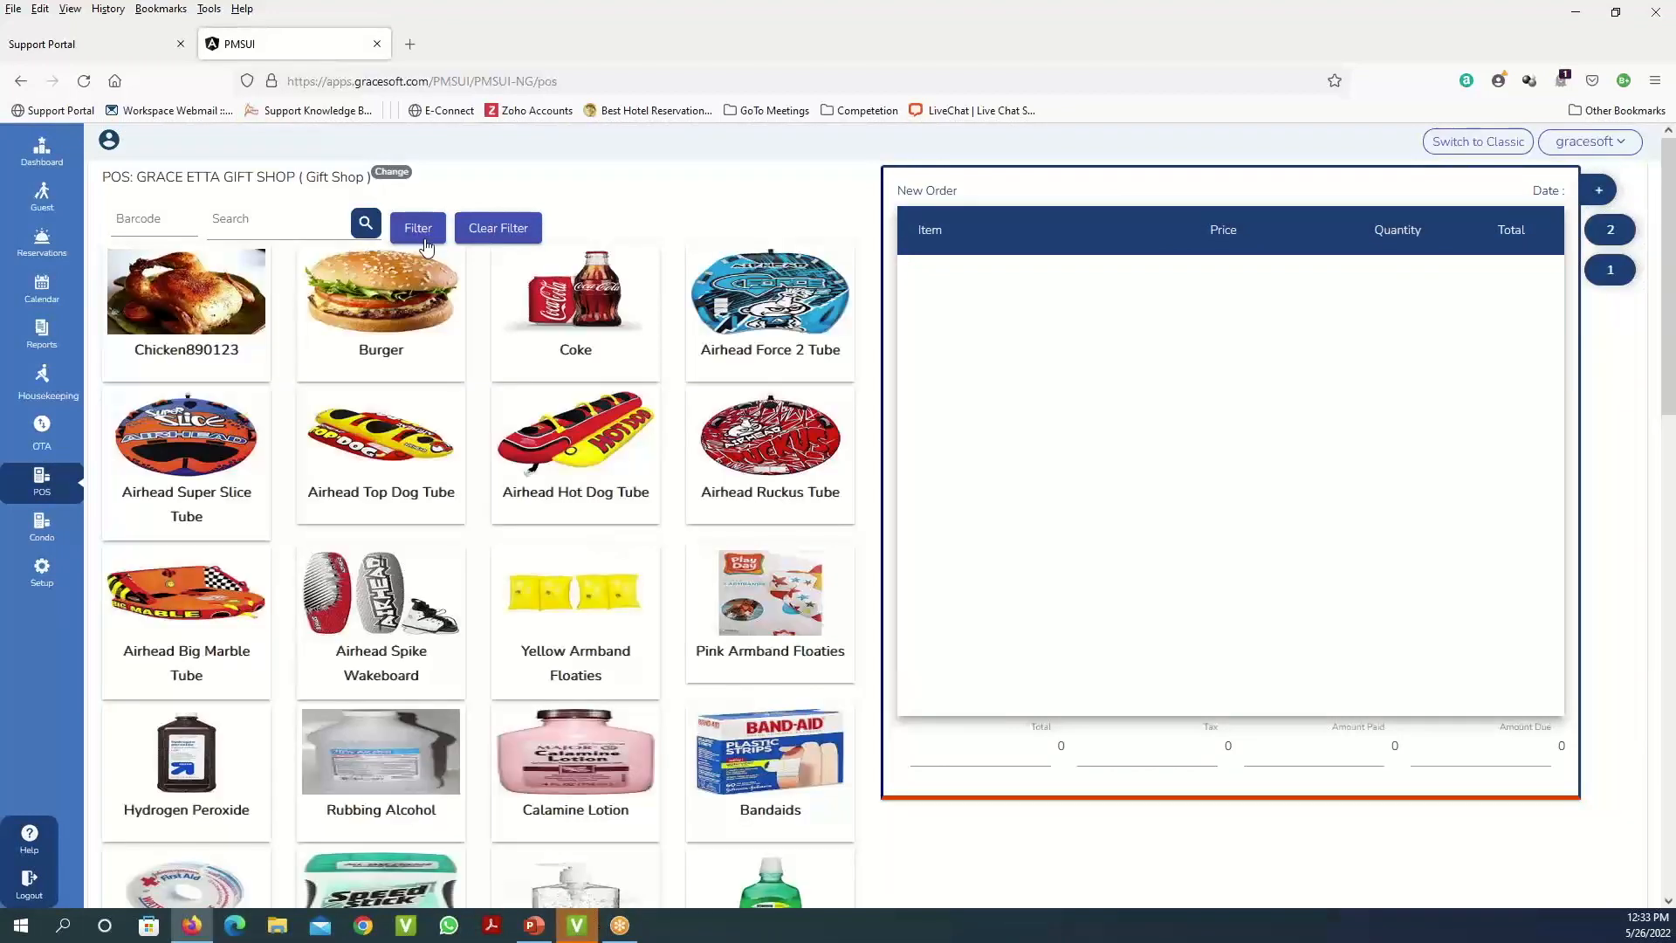
click(428, 228)
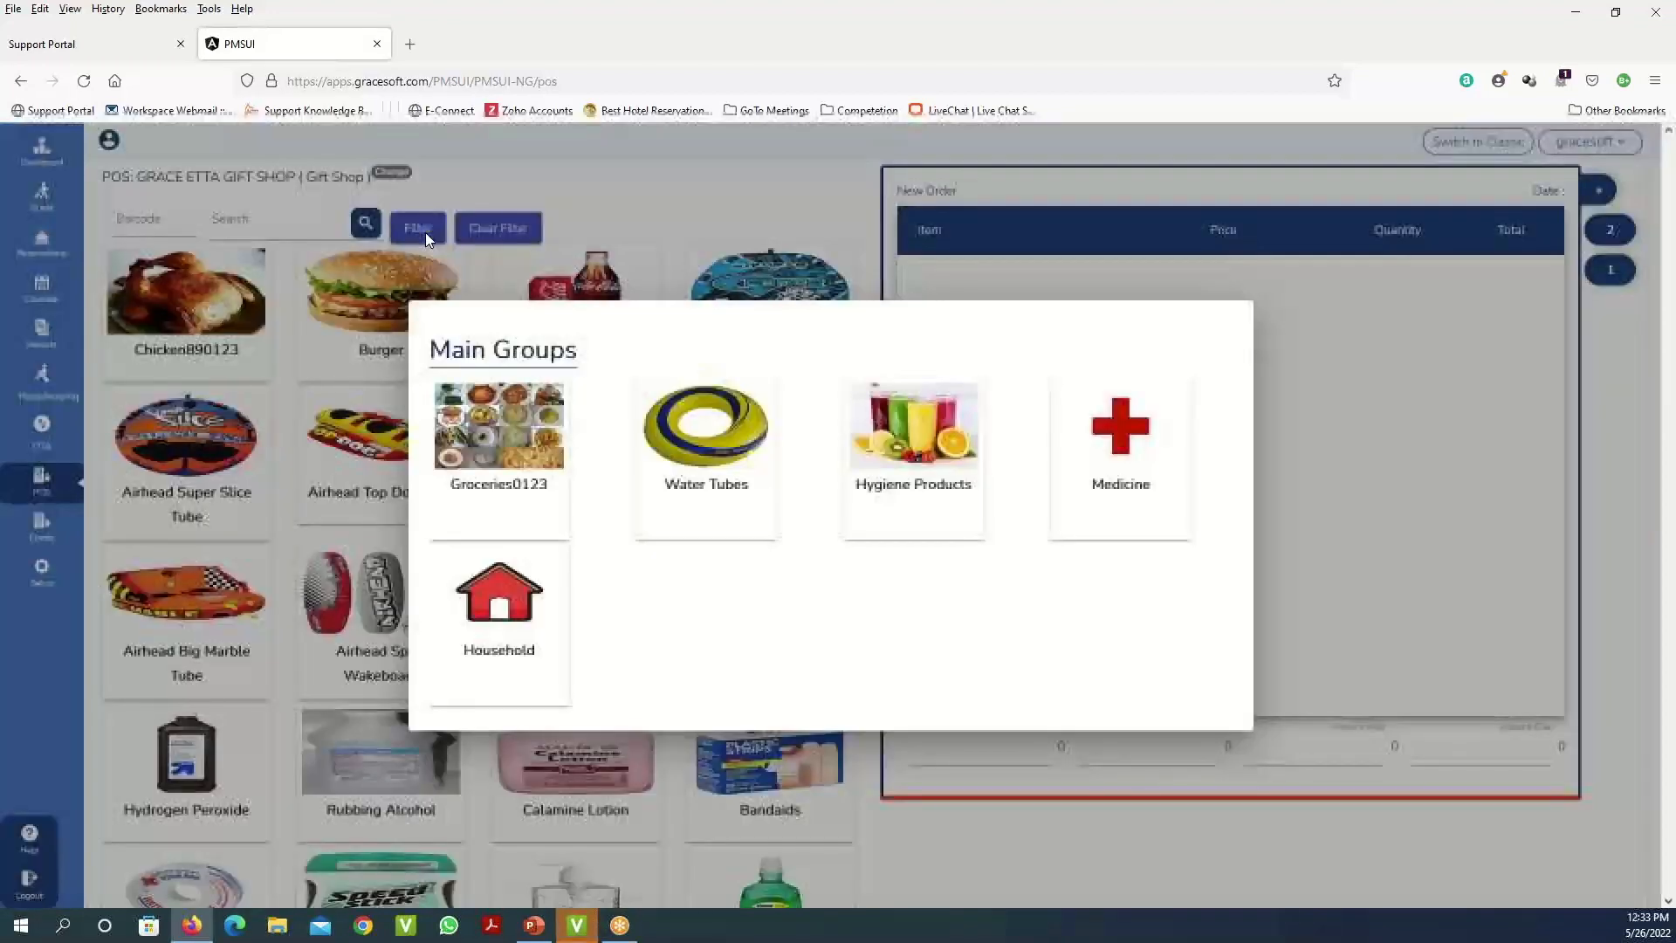
click(508, 621)
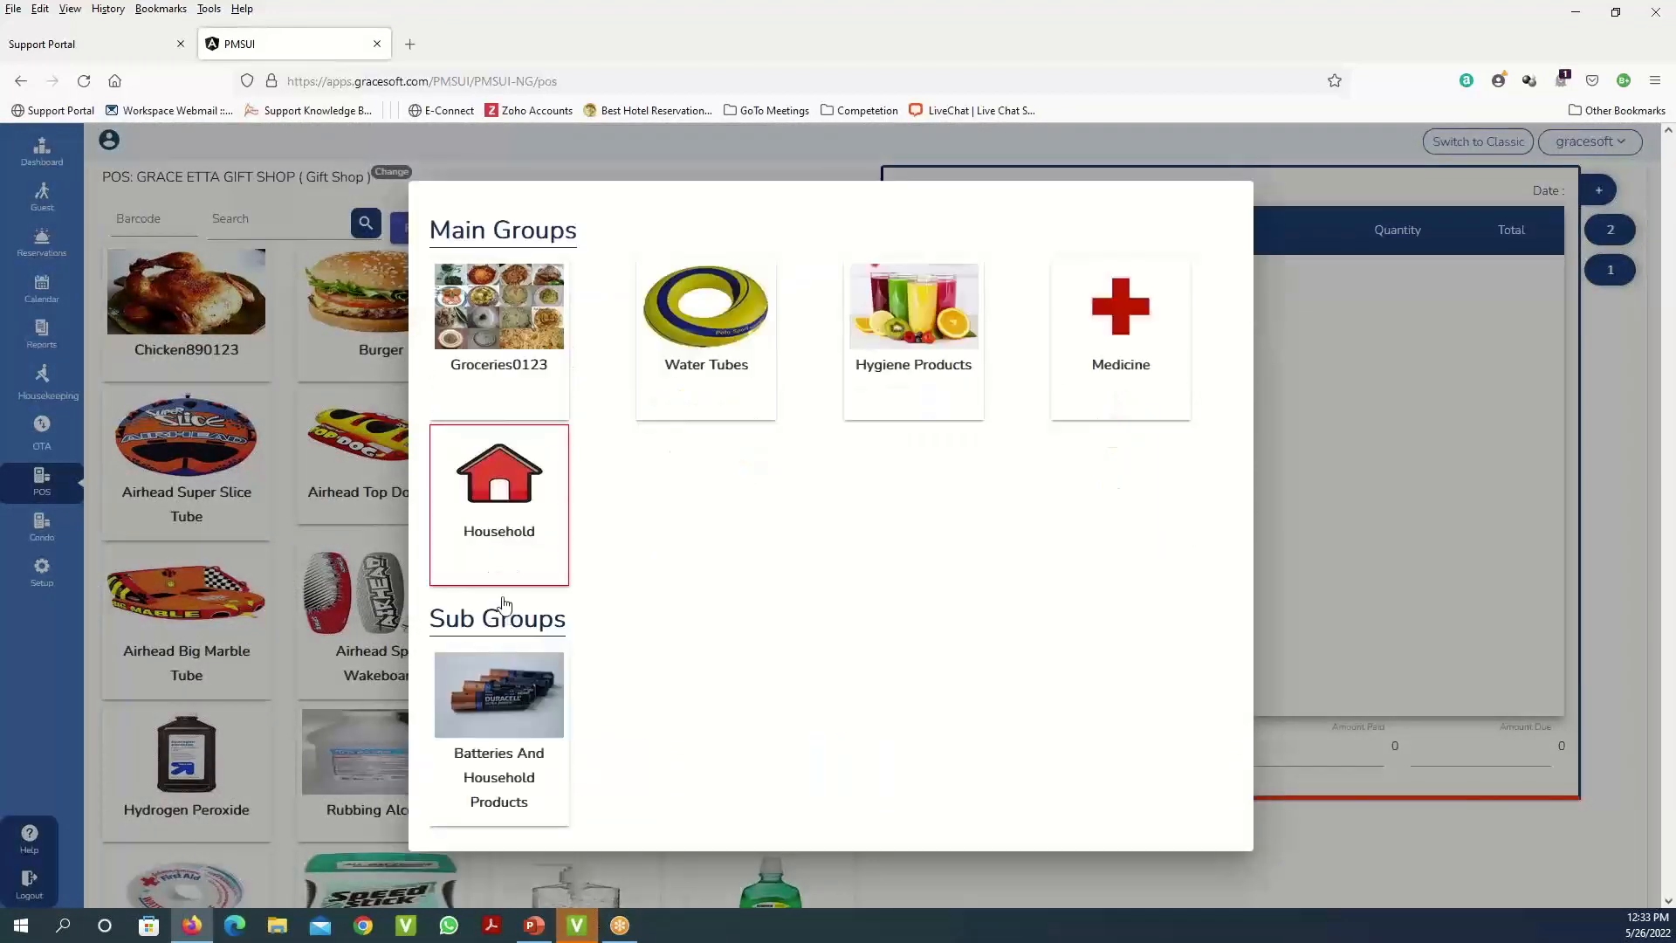
click(511, 687)
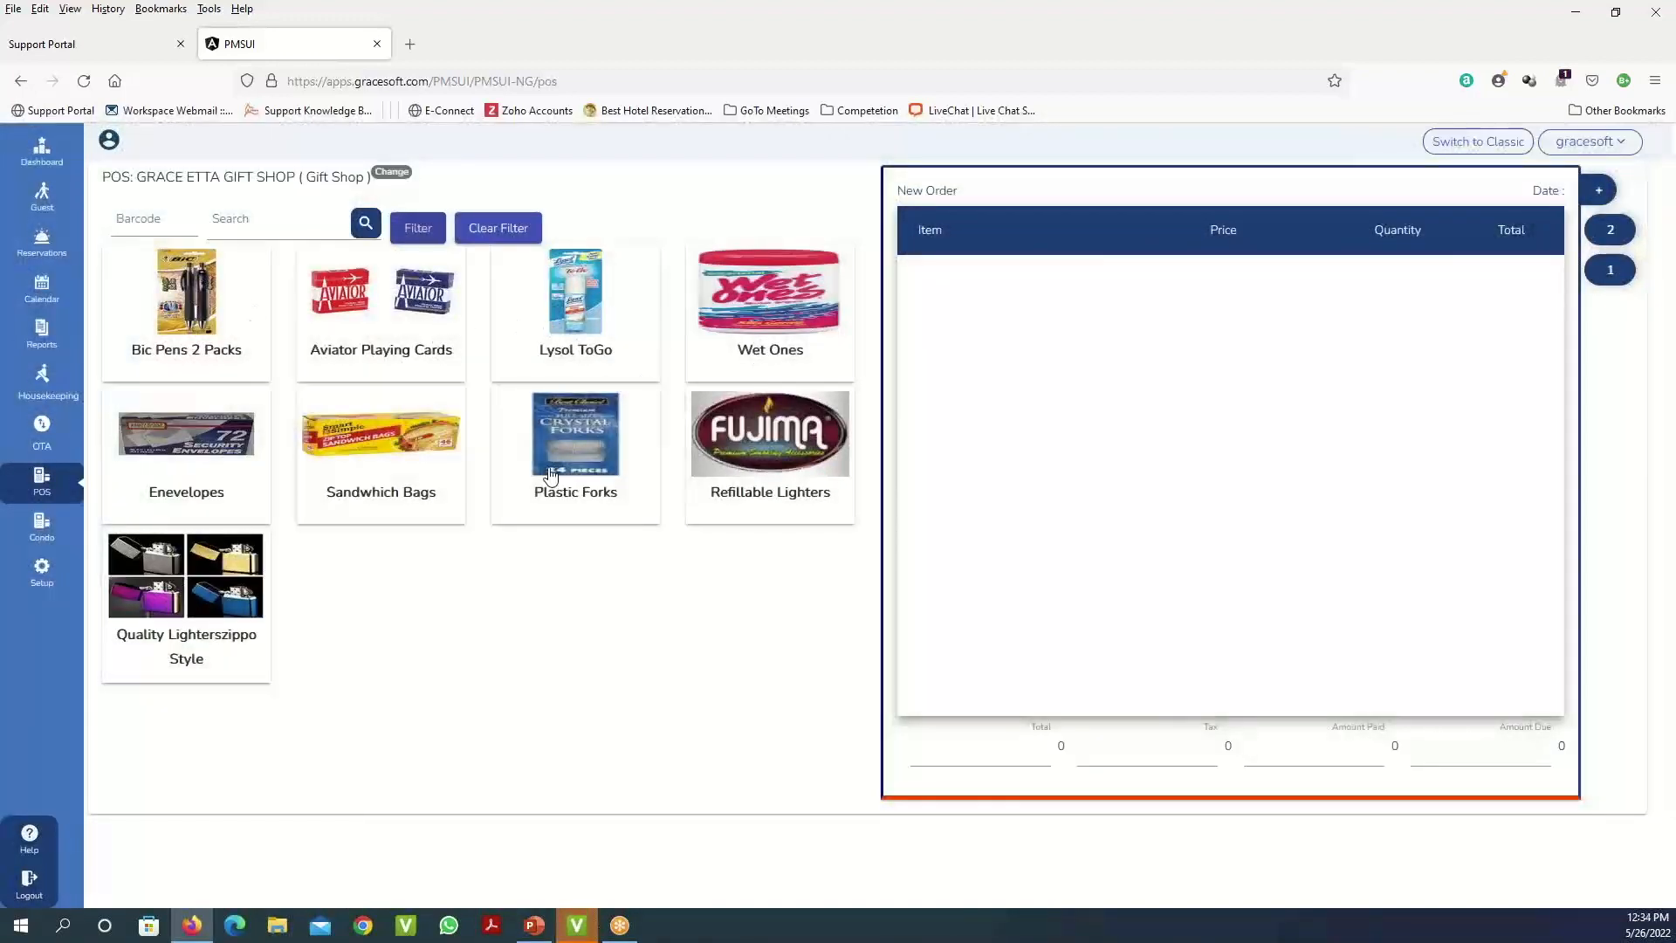
- Start order KOT 4 with Enevelopes, dismiss the database error, and bring up the 2.9 payment
click(215, 464)
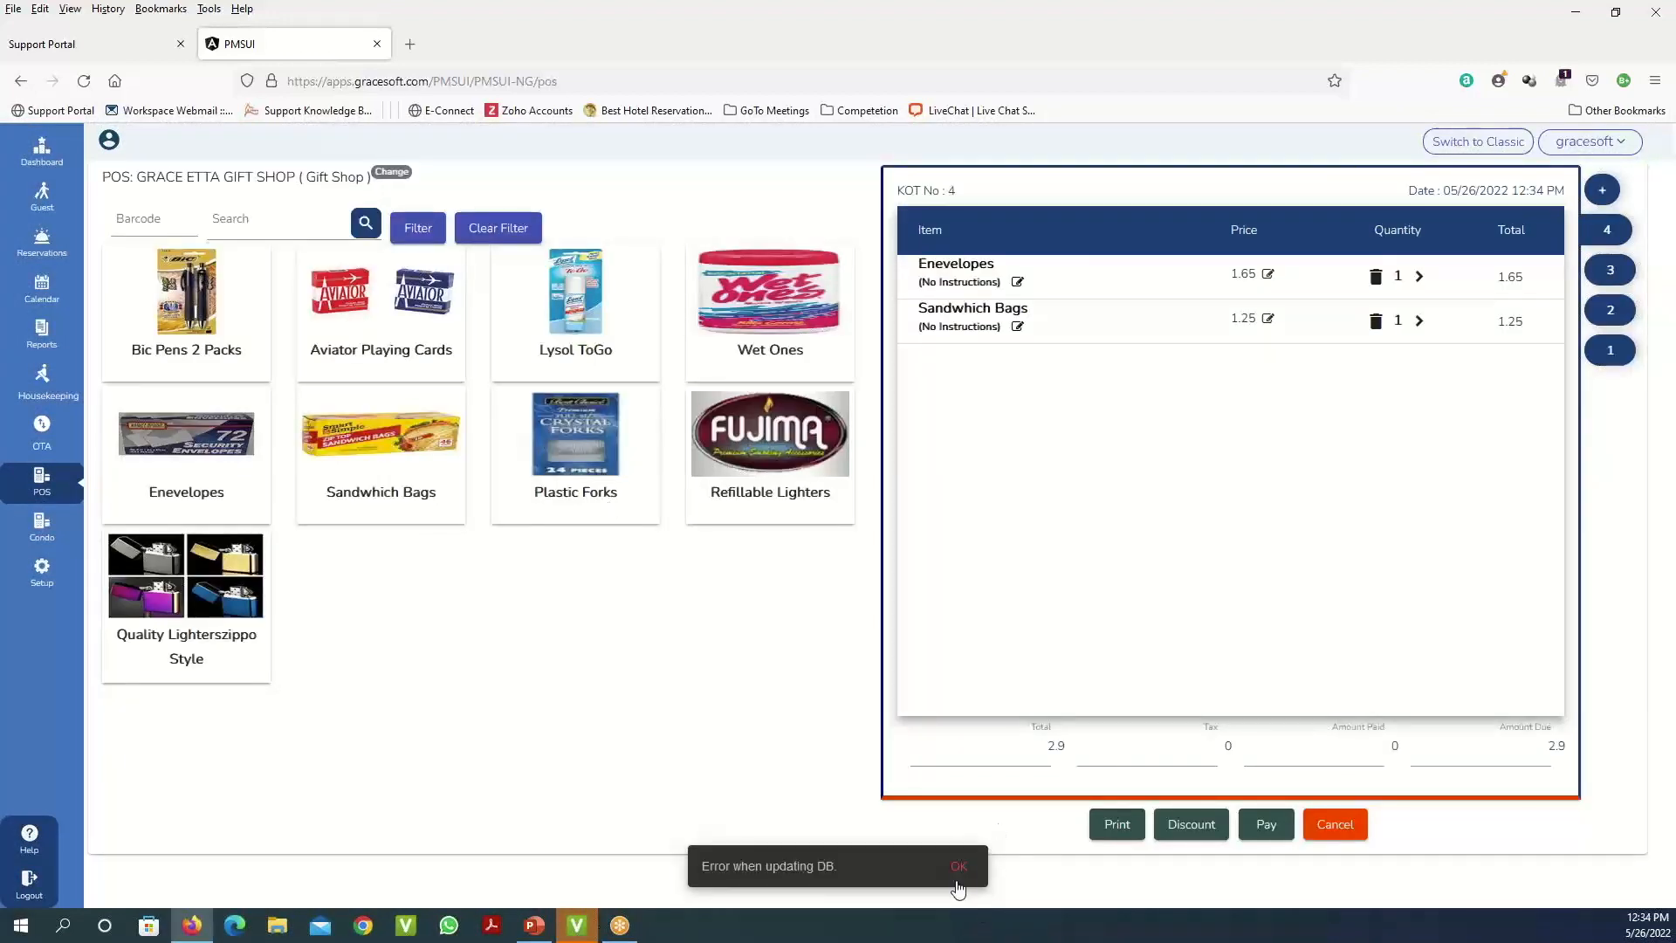
click(959, 869)
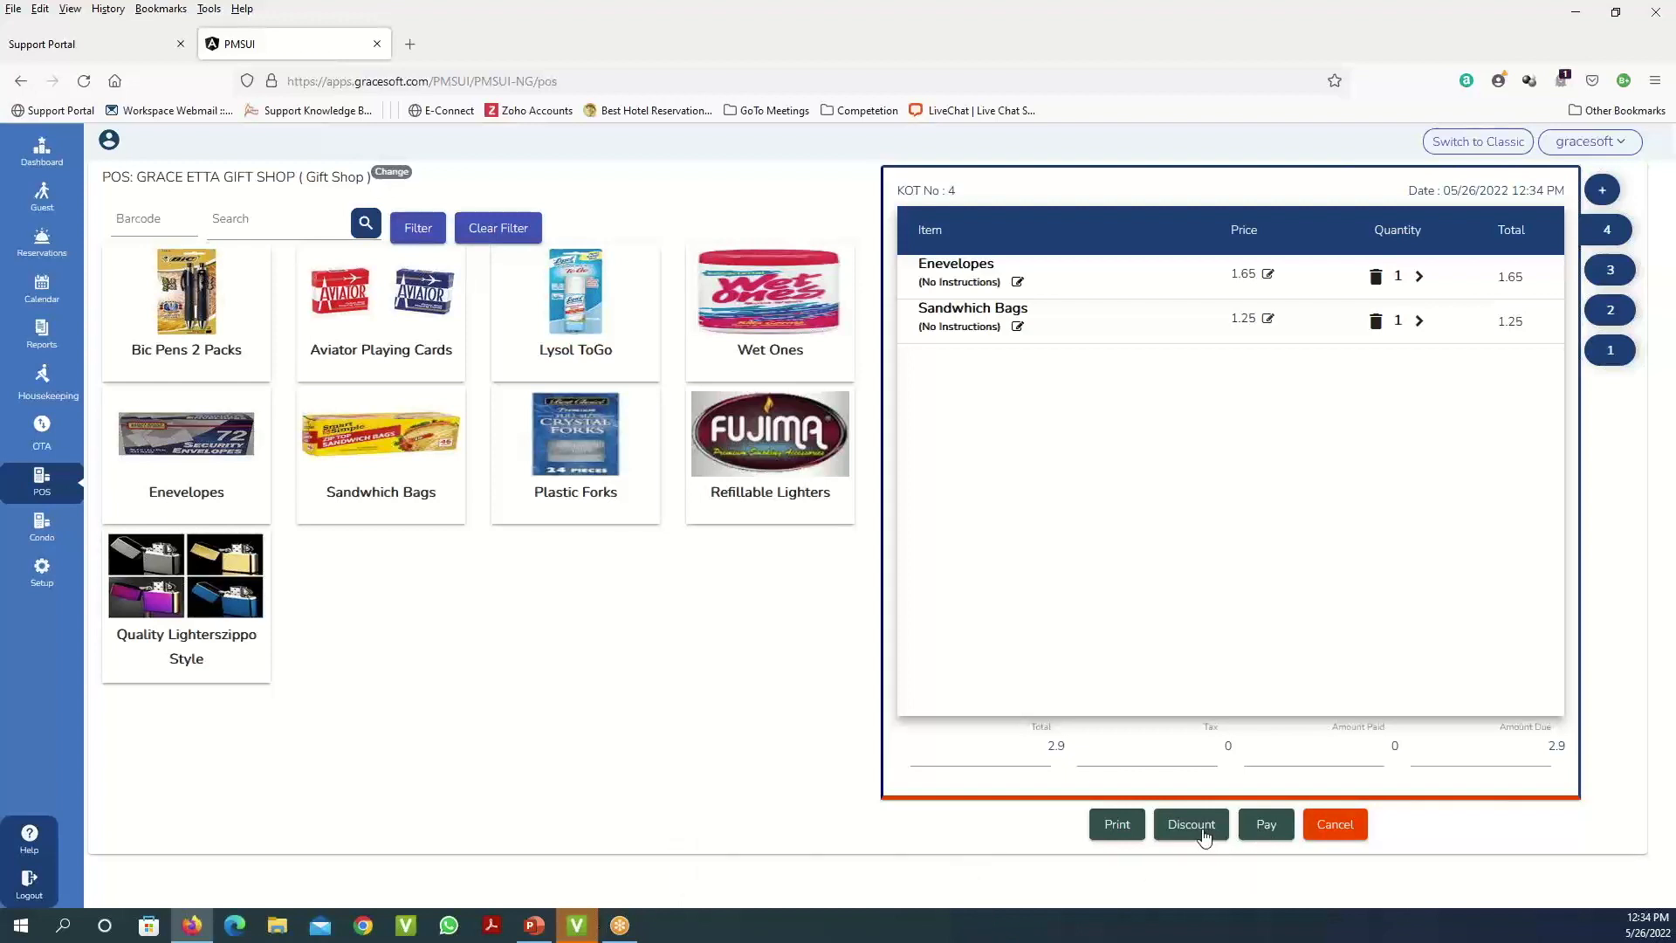
click(1285, 827)
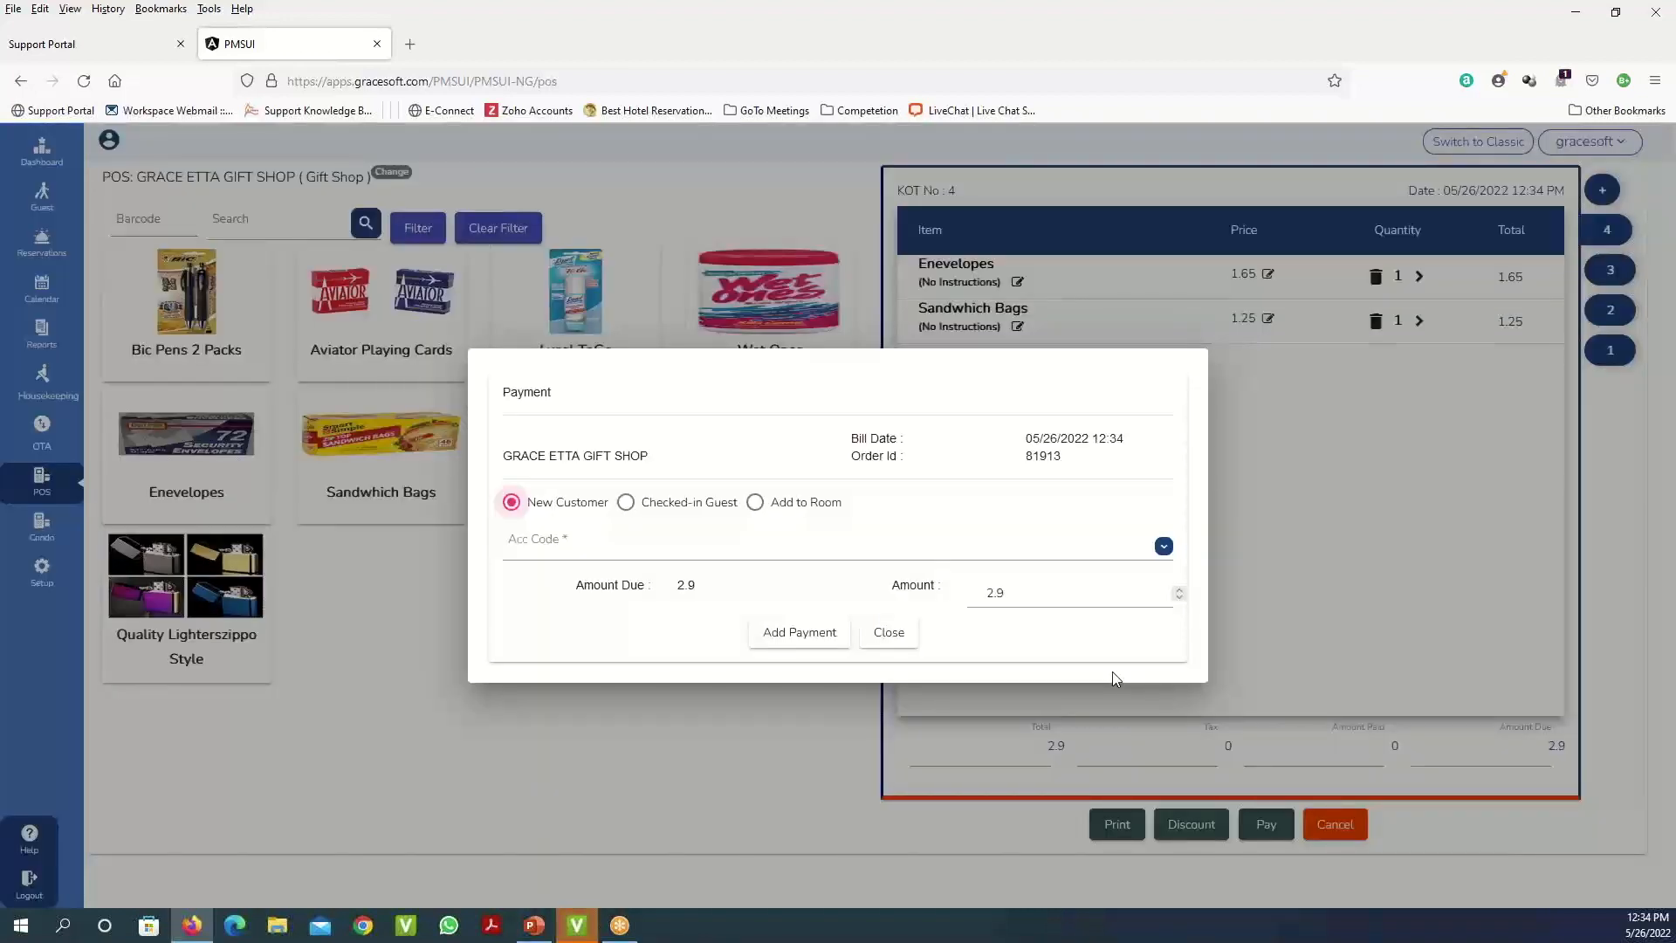
- Switch the KOT 4 payment to Checked-in Guest without choosing a guest, then close it unpaid
click(625, 503)
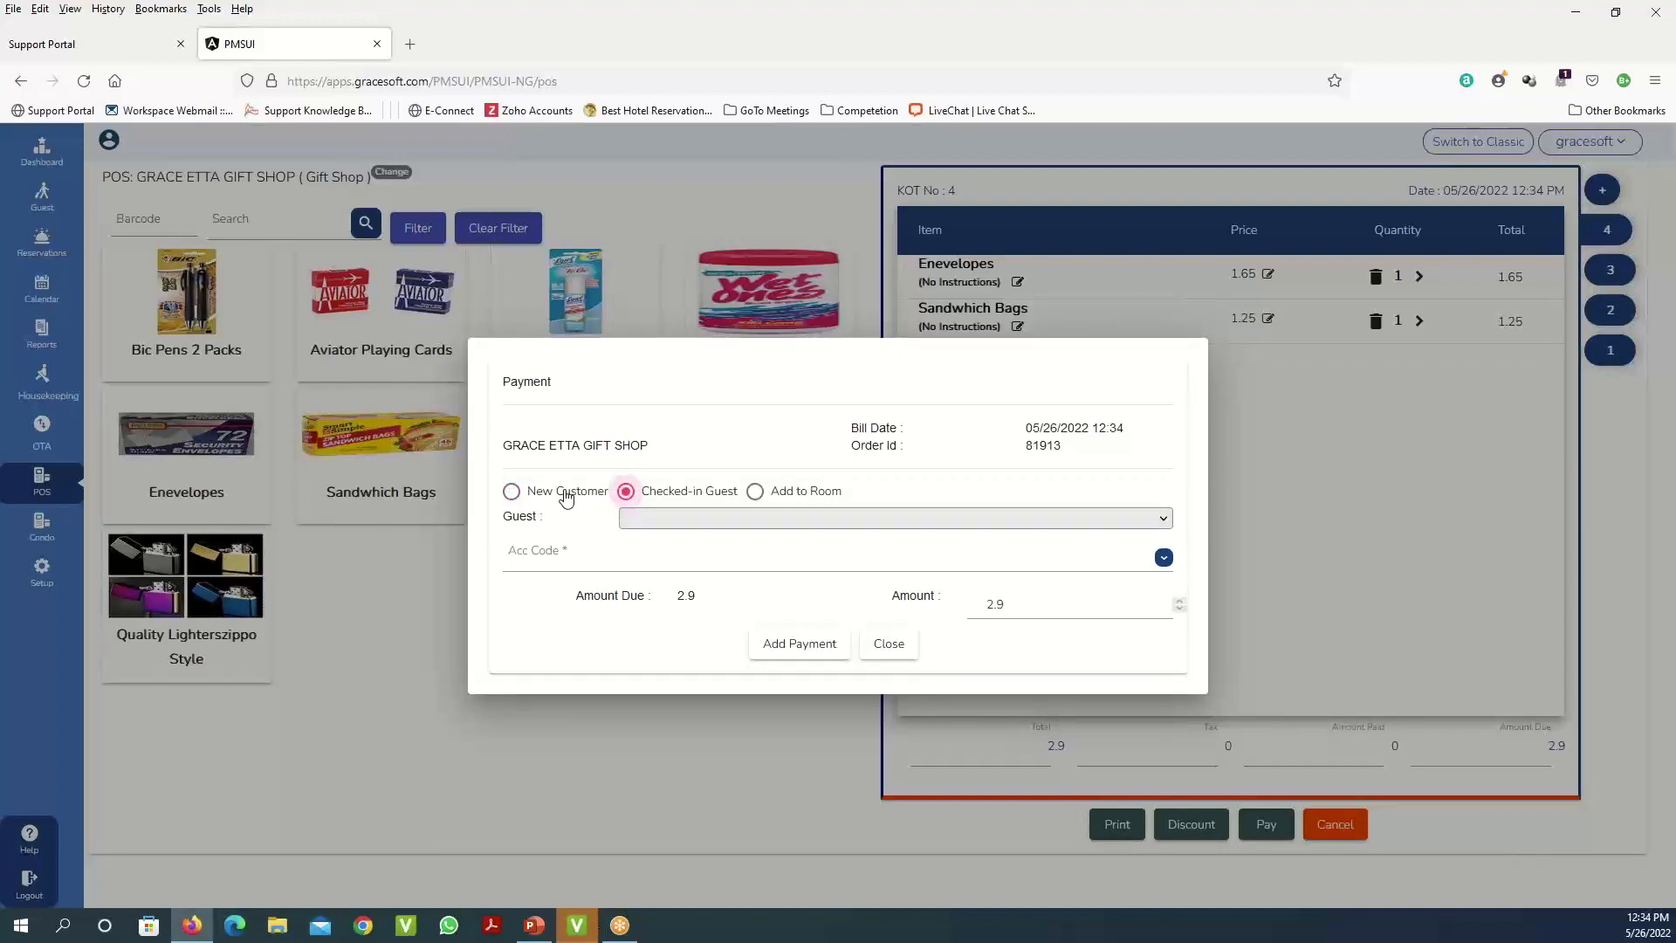
click(862, 525)
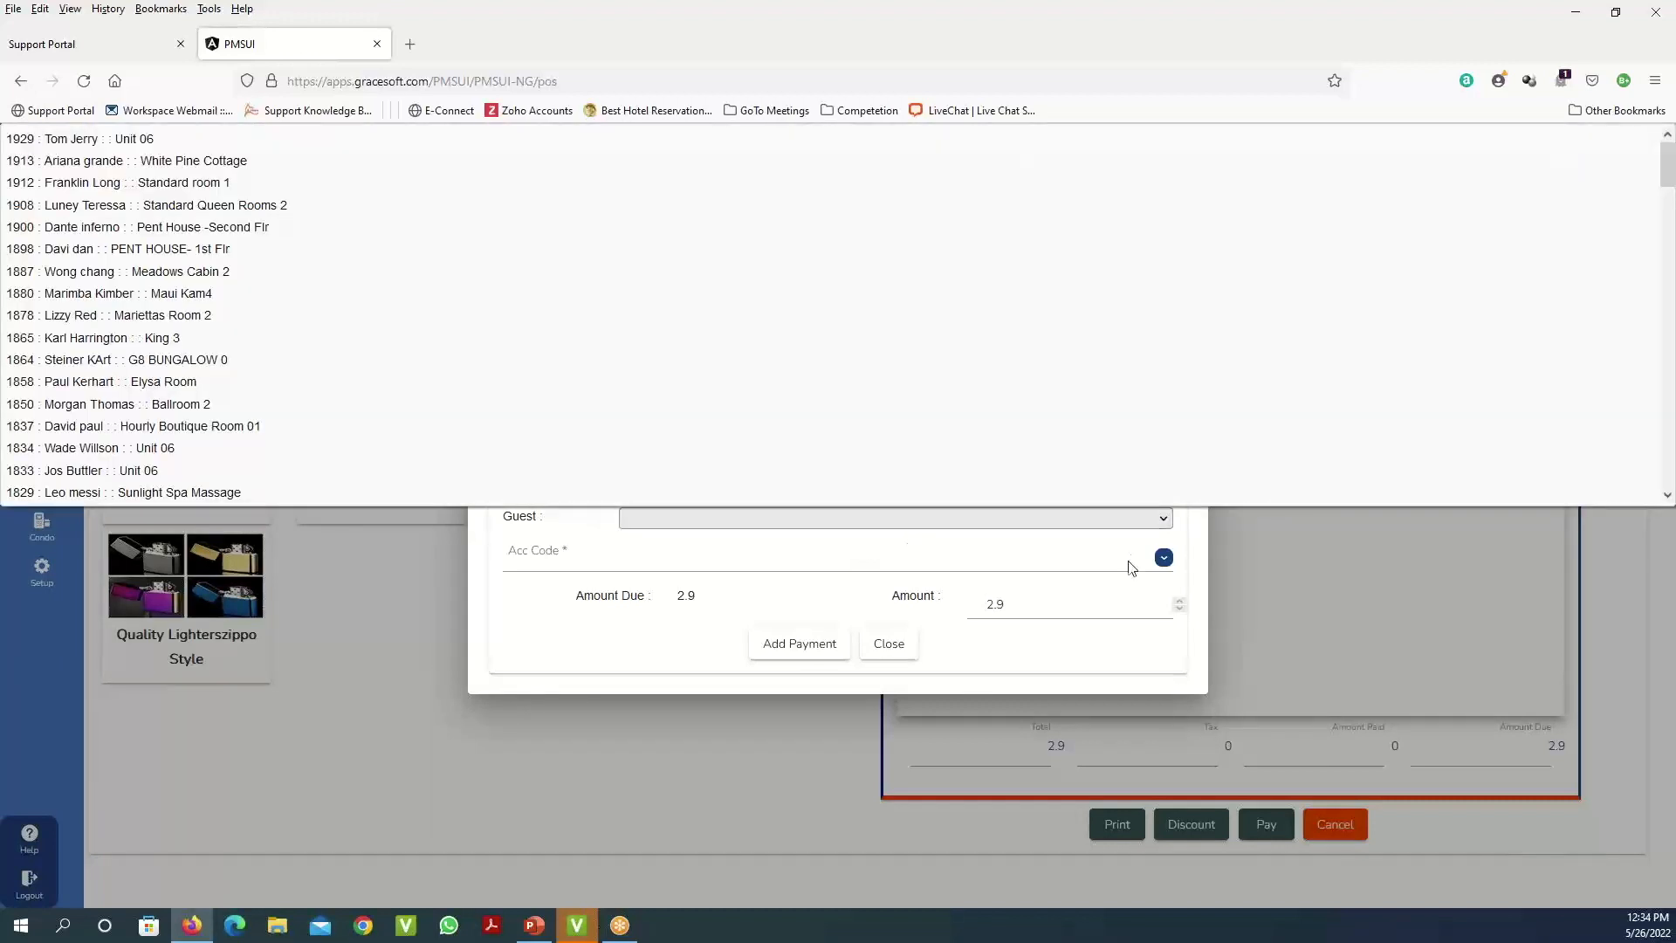
click(1202, 573)
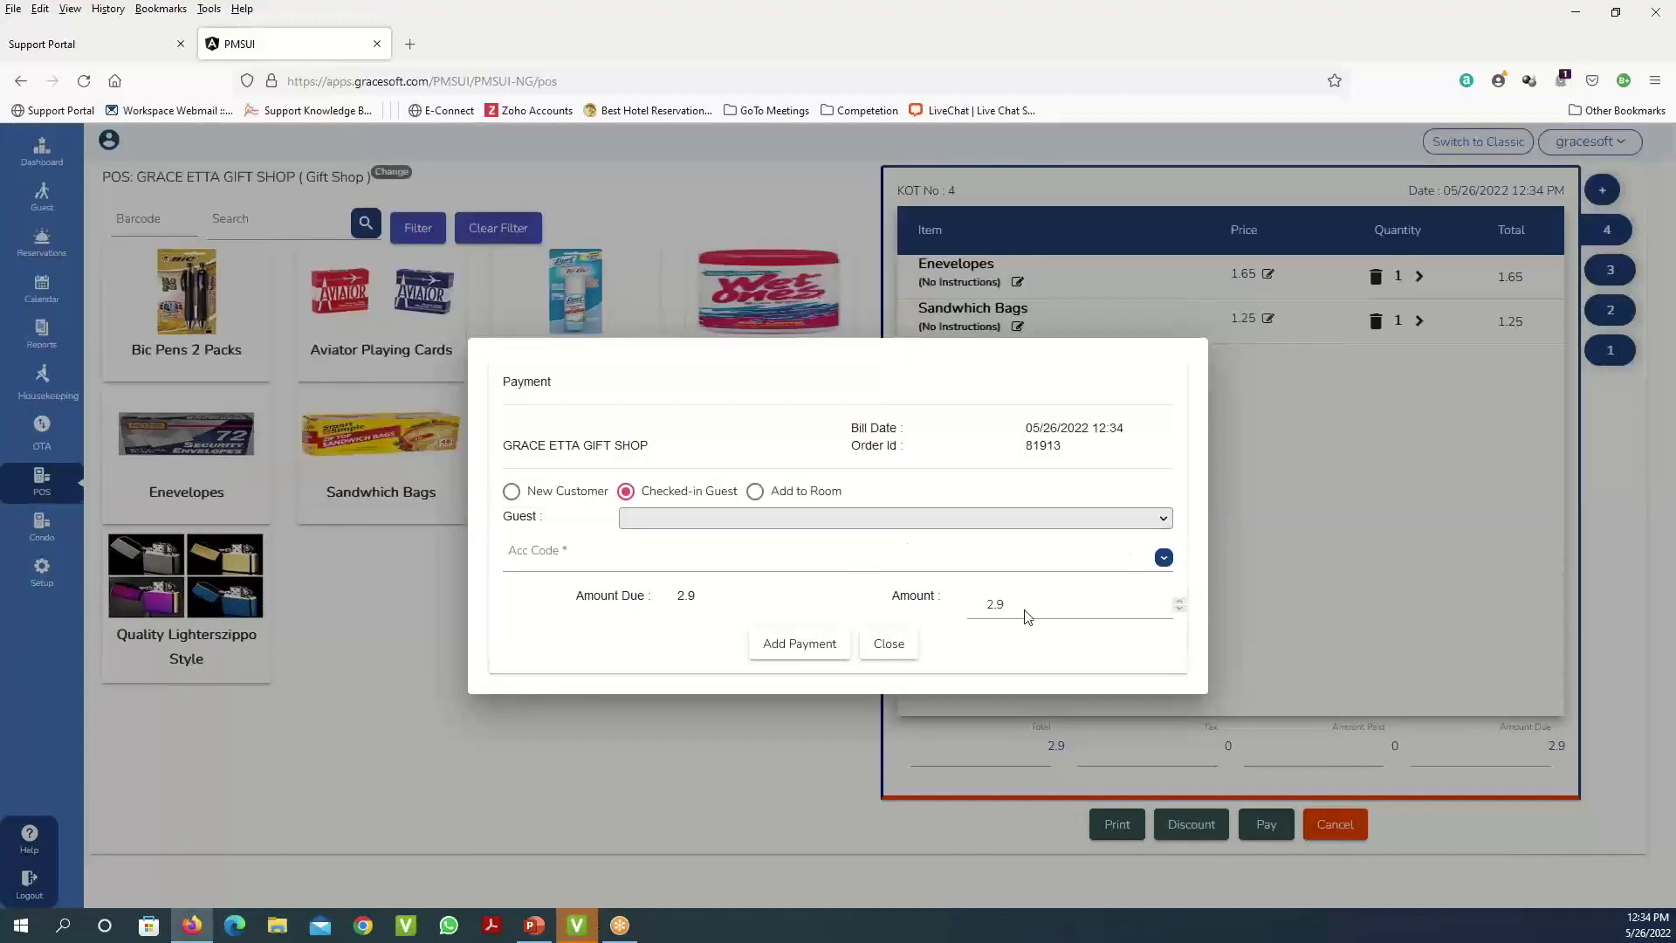
click(891, 646)
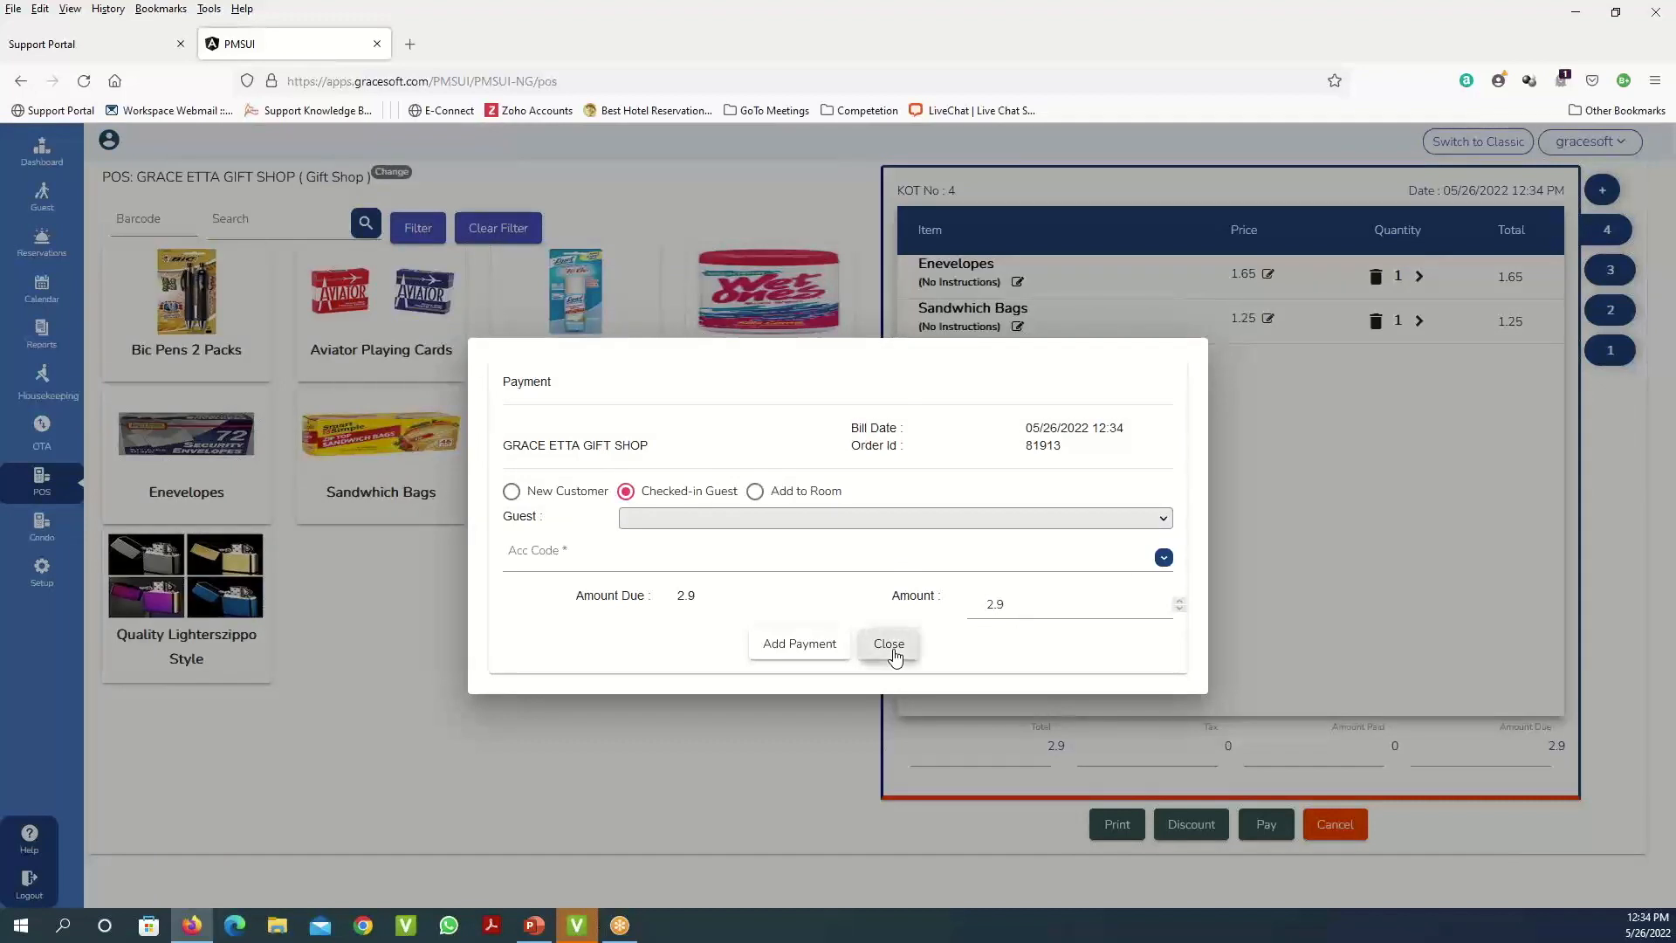
click(892, 647)
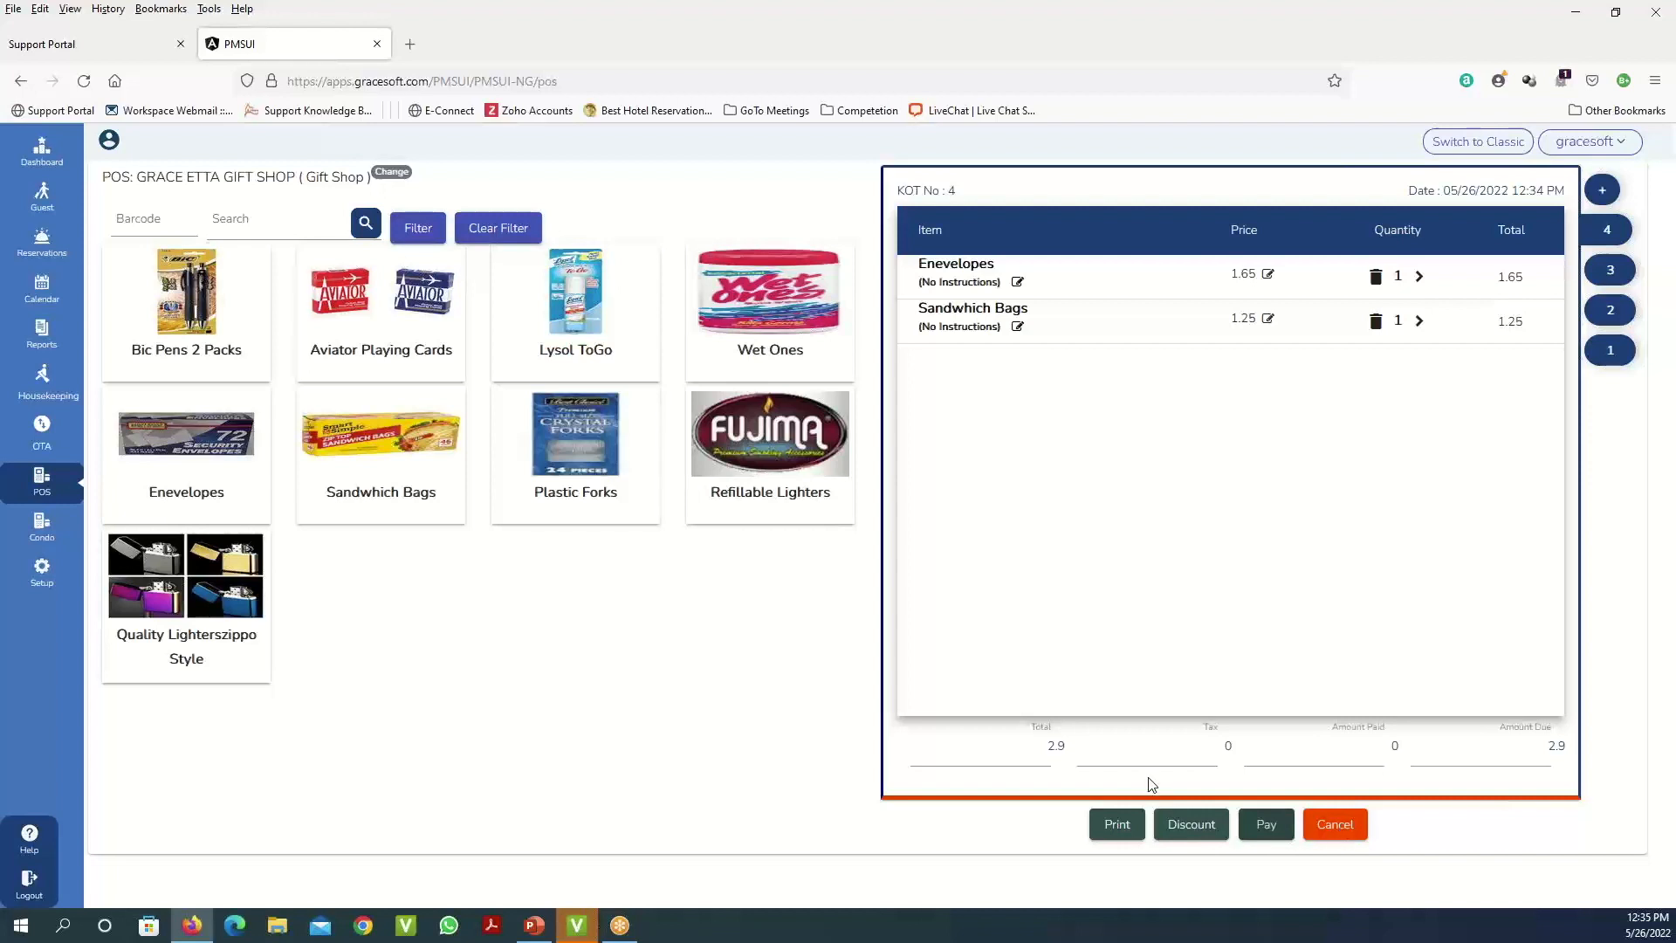
- Confirm cancelling the gift shop sale to clear order KOT 4, then go to Reports
click(1367, 825)
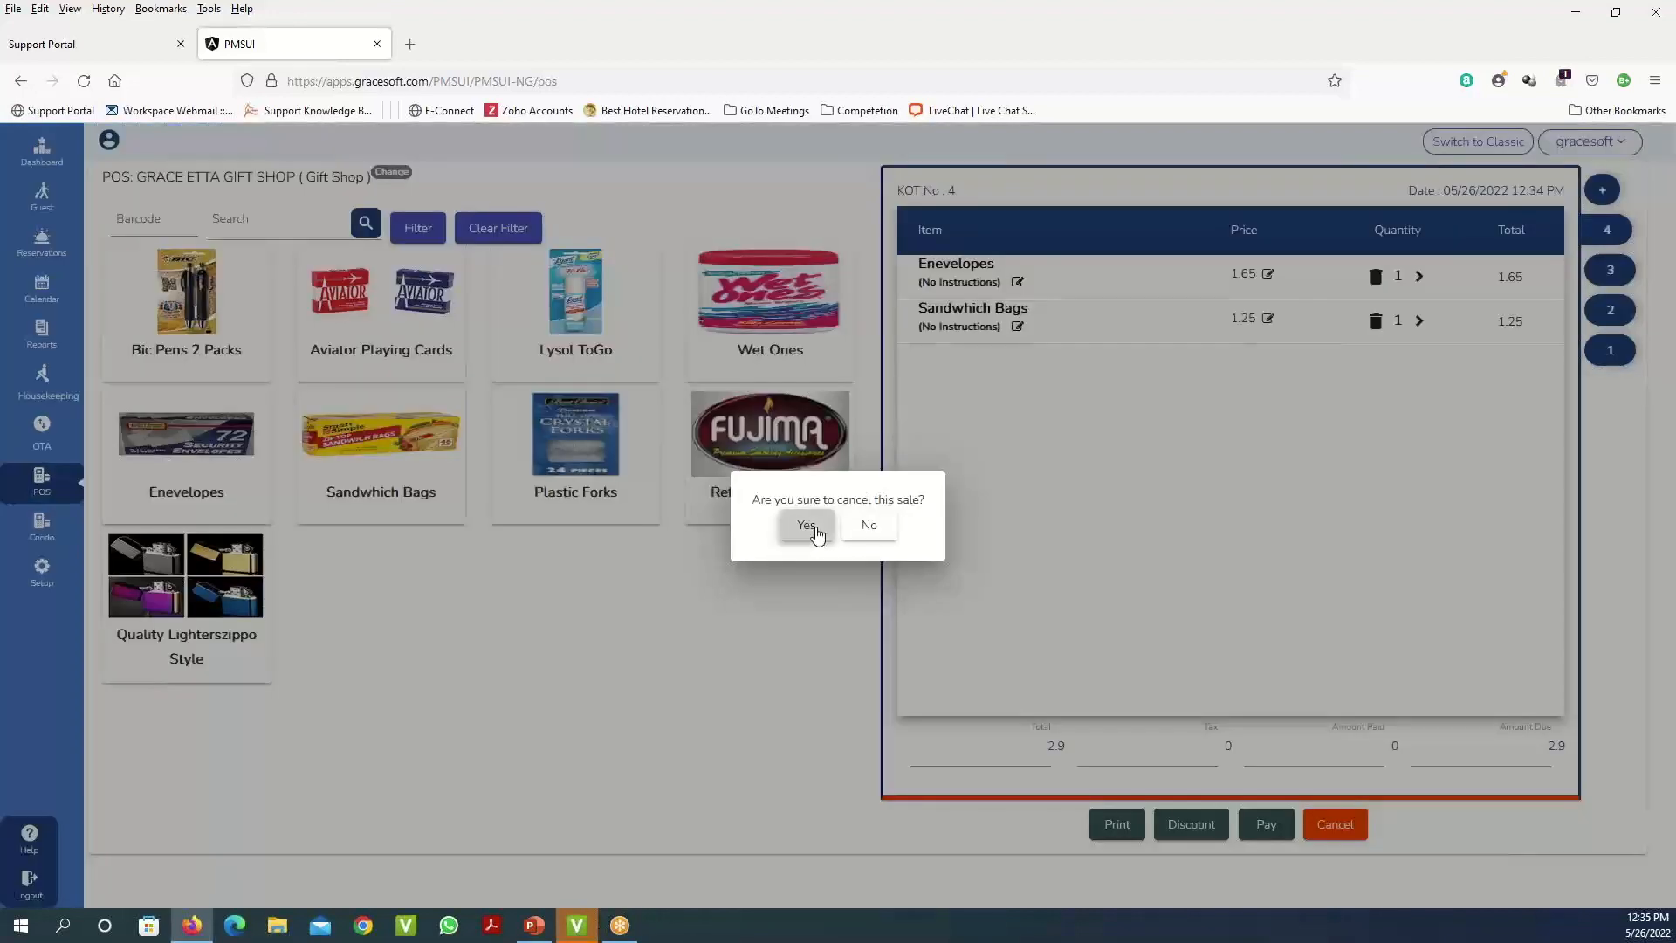
click(807, 527)
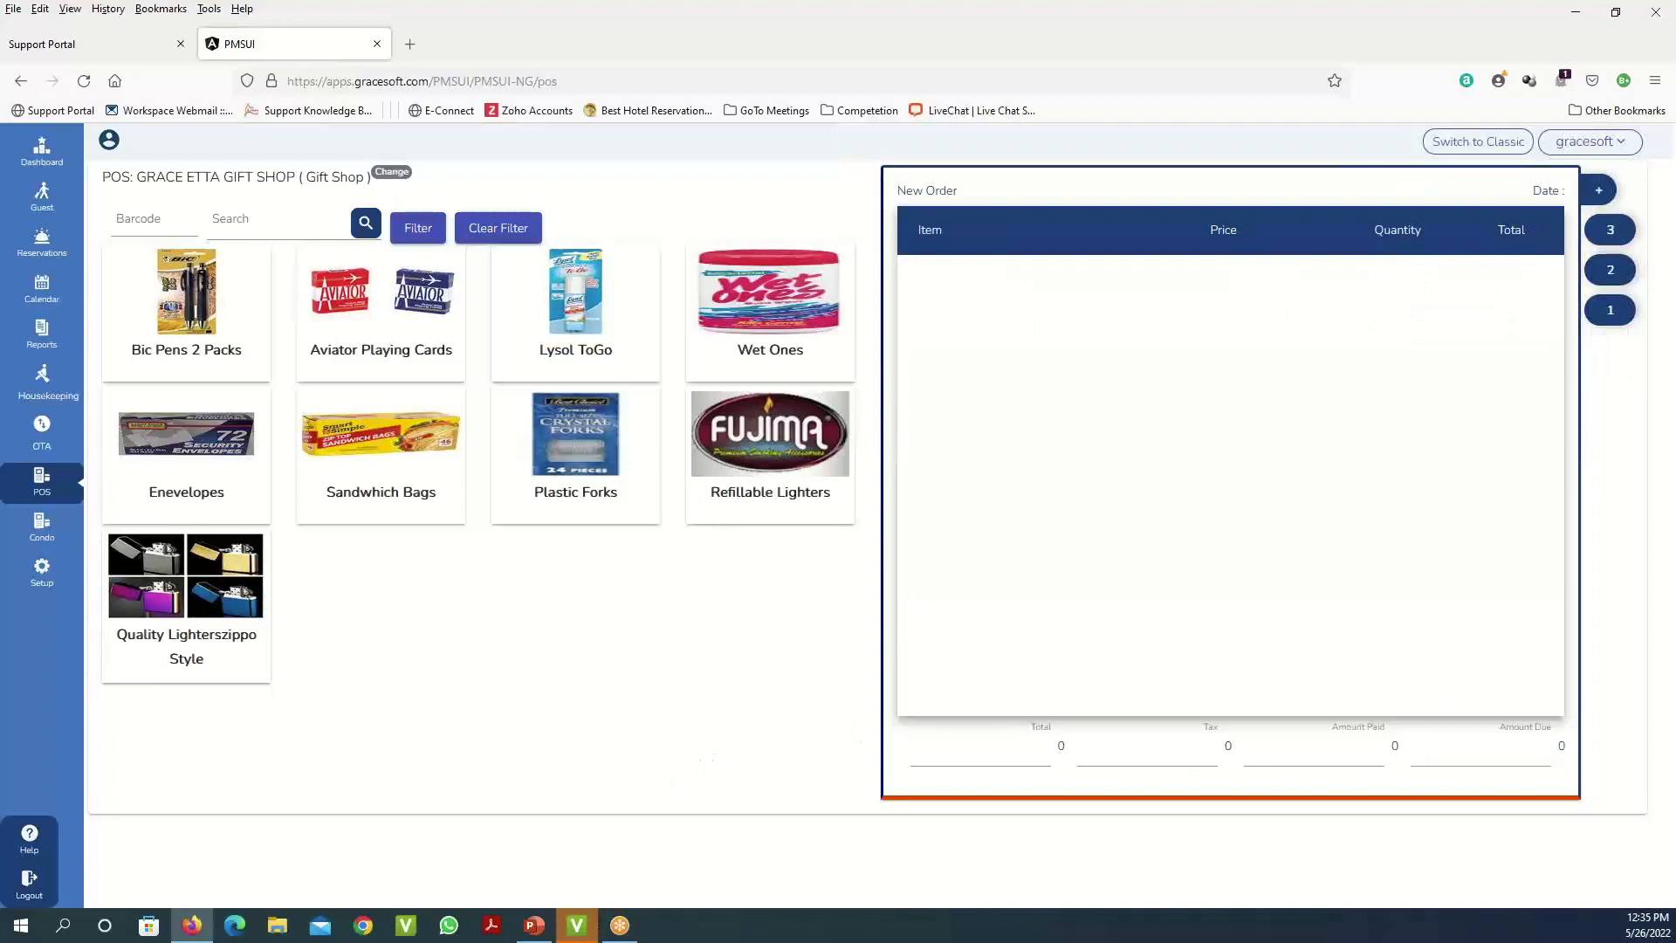
key(alt+Tab)
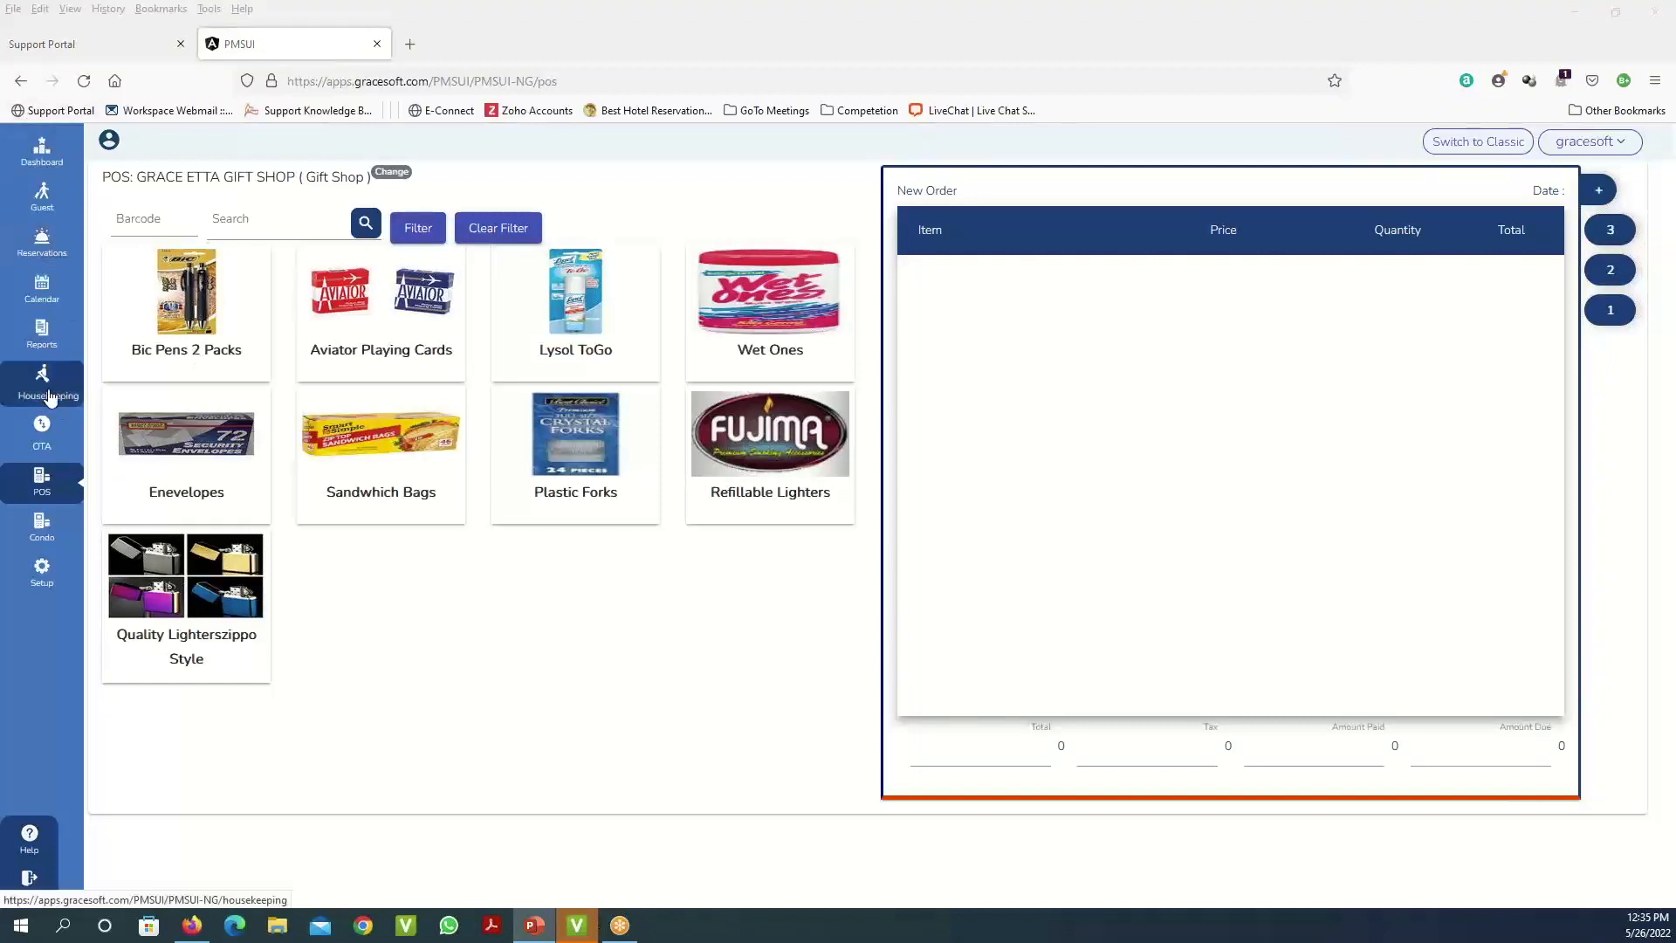
click(42, 345)
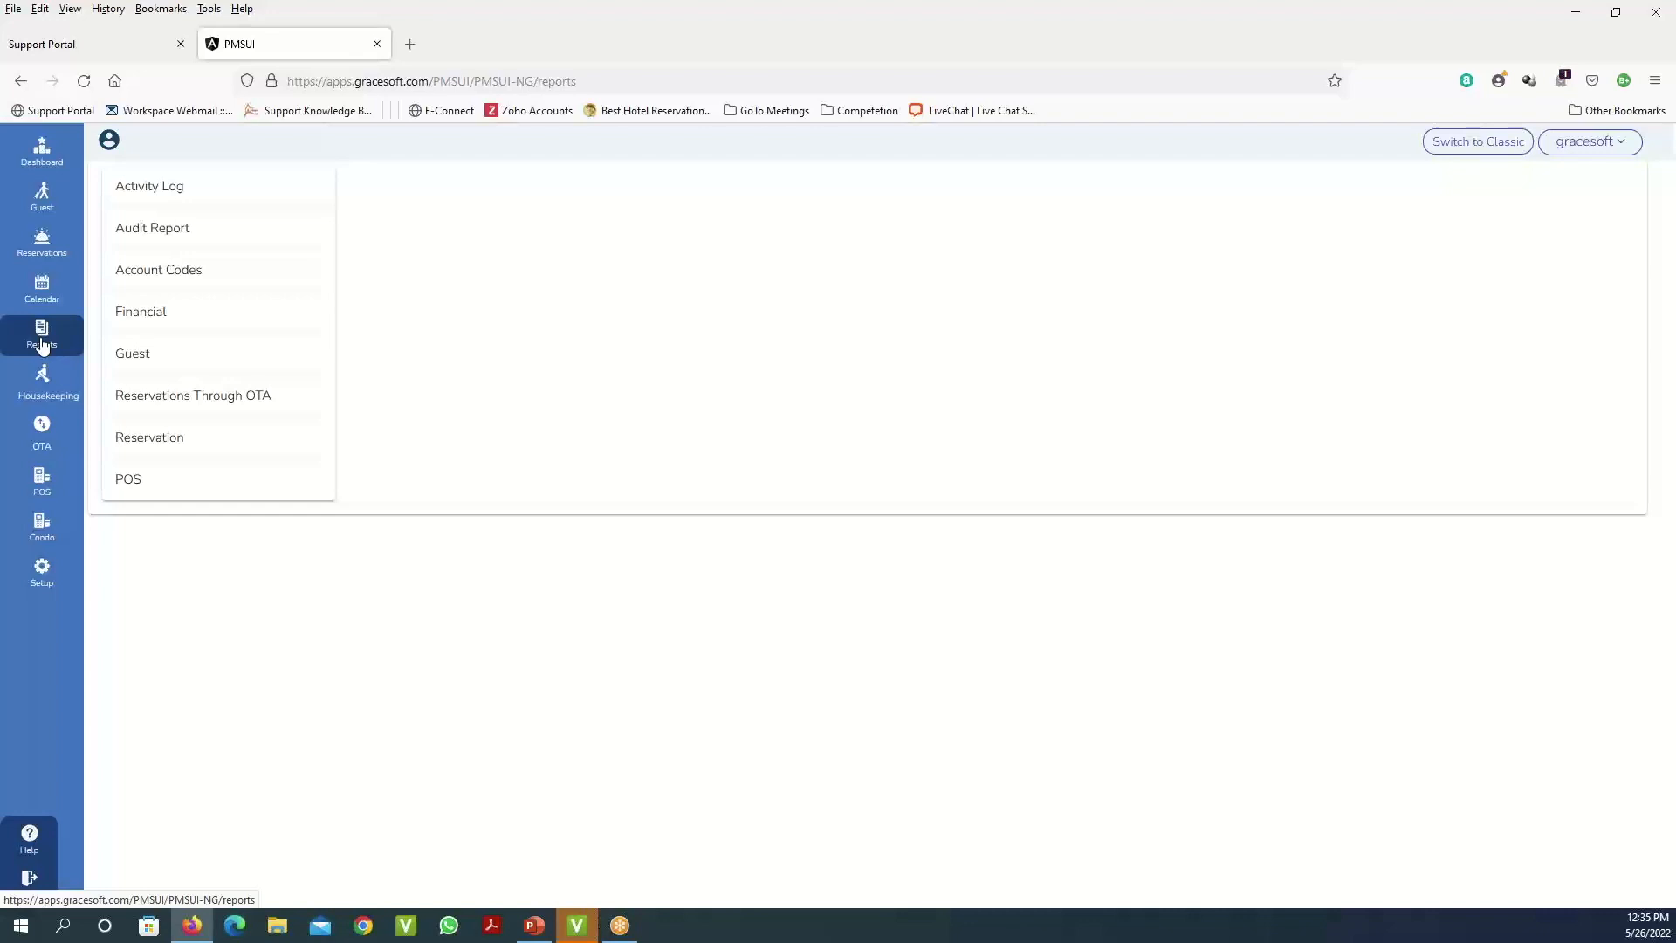
- Open the Audit Report > Activity Log report for Today, leaving the Activity filter at -All-
click(193, 238)
click(183, 190)
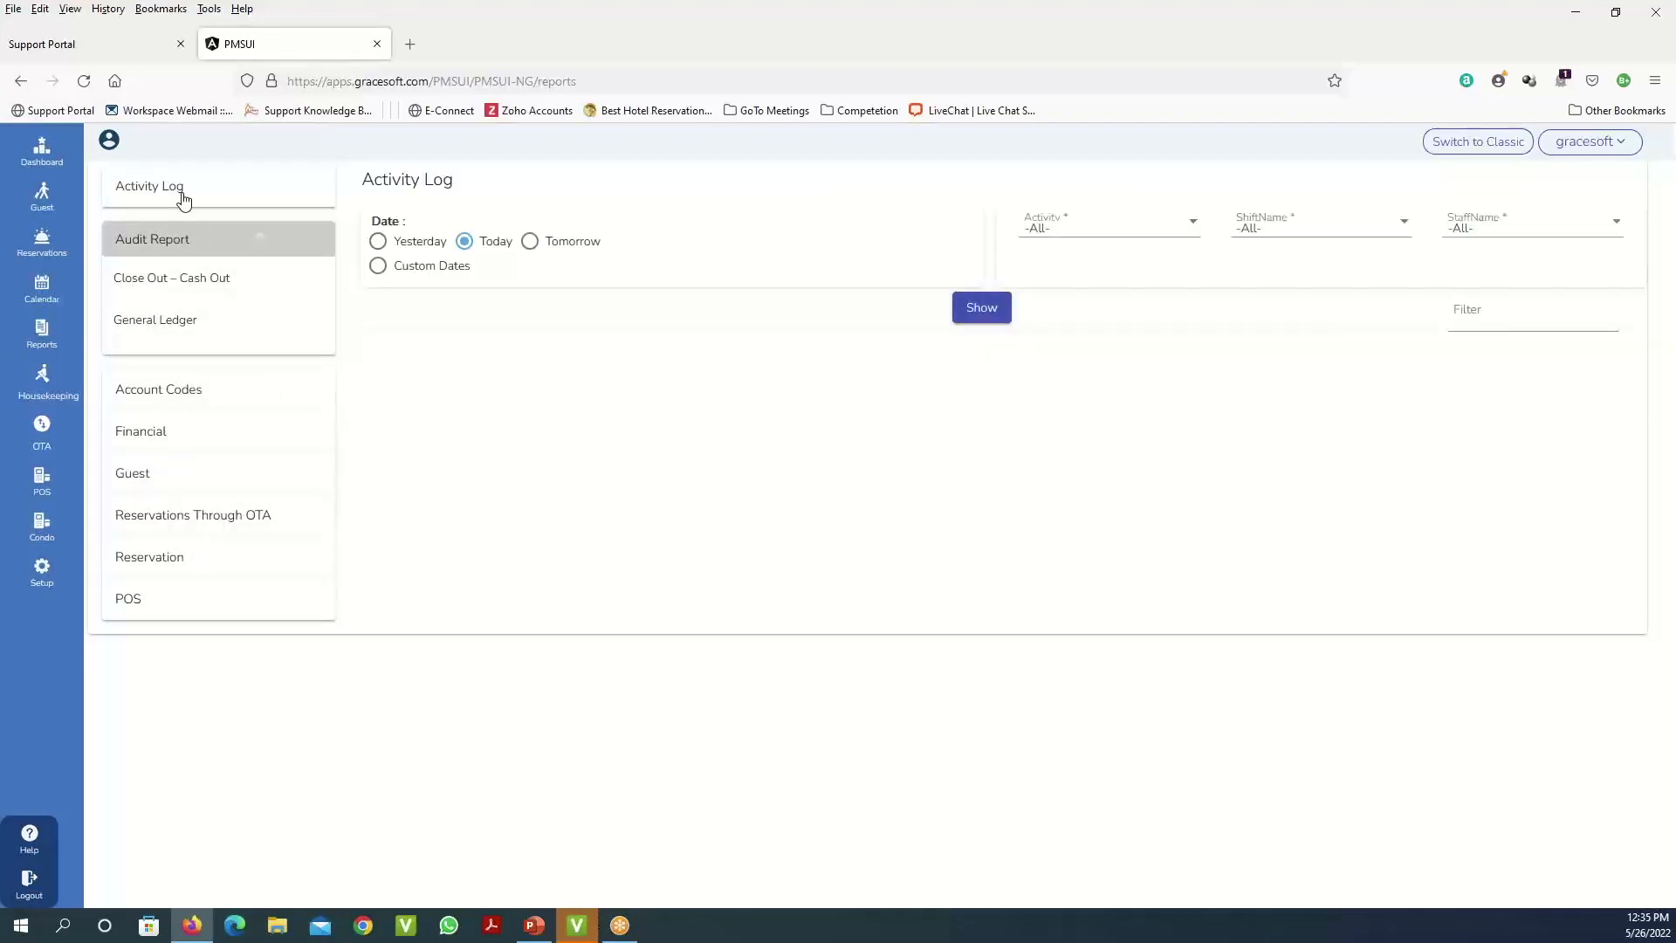
click(1193, 223)
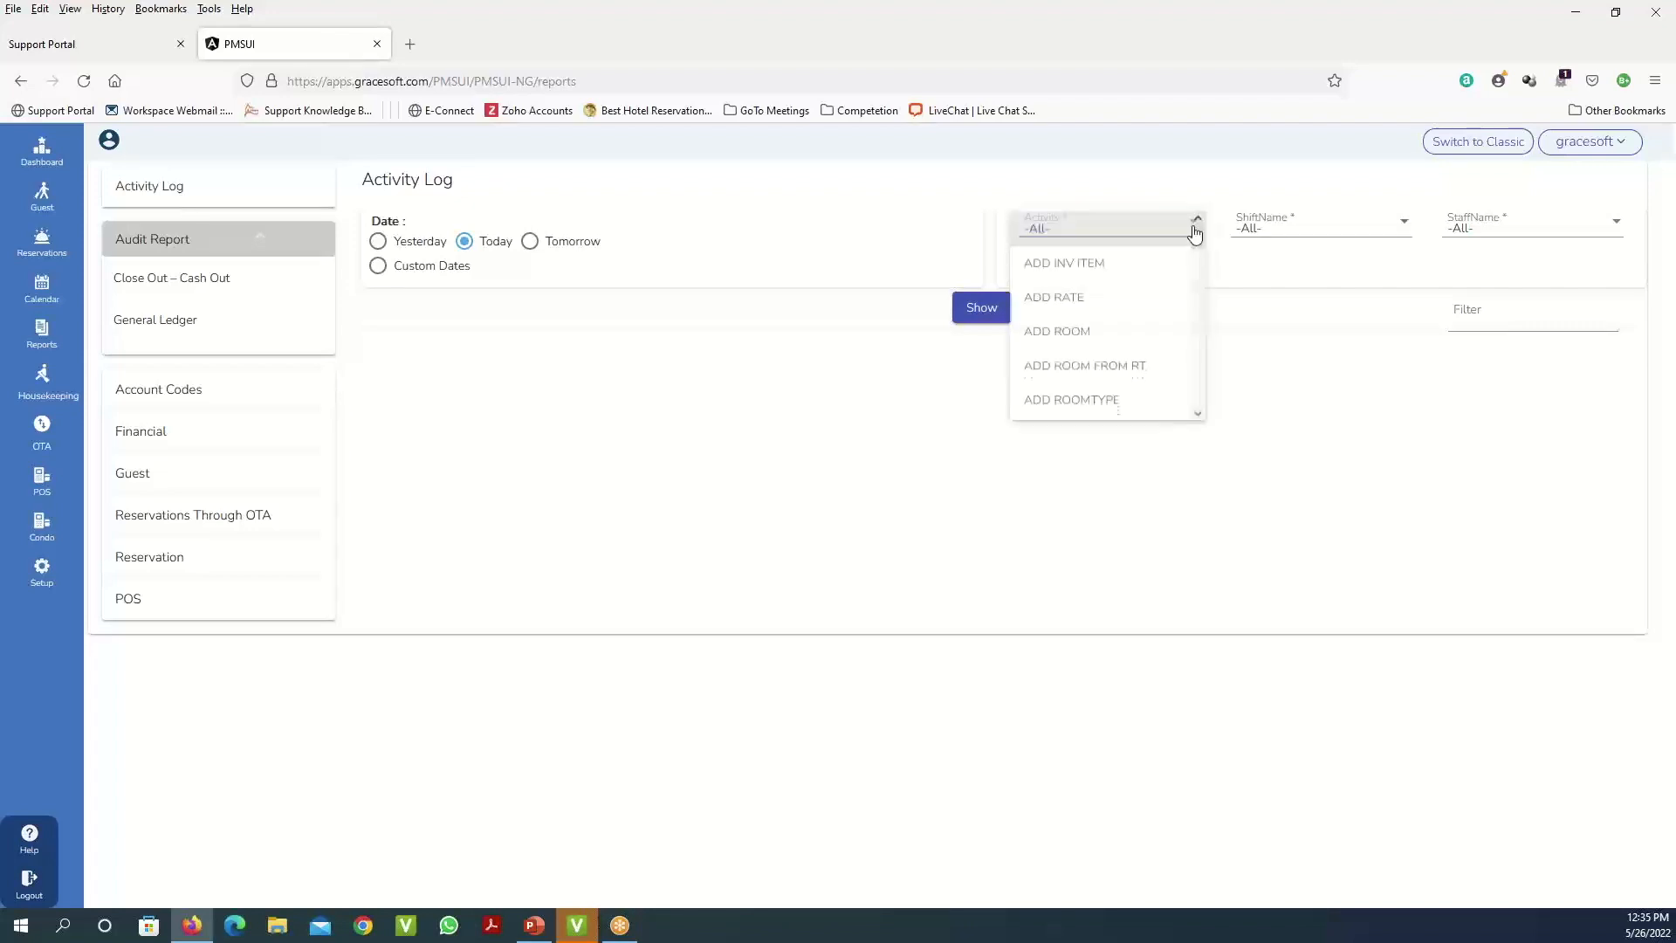
click(1316, 535)
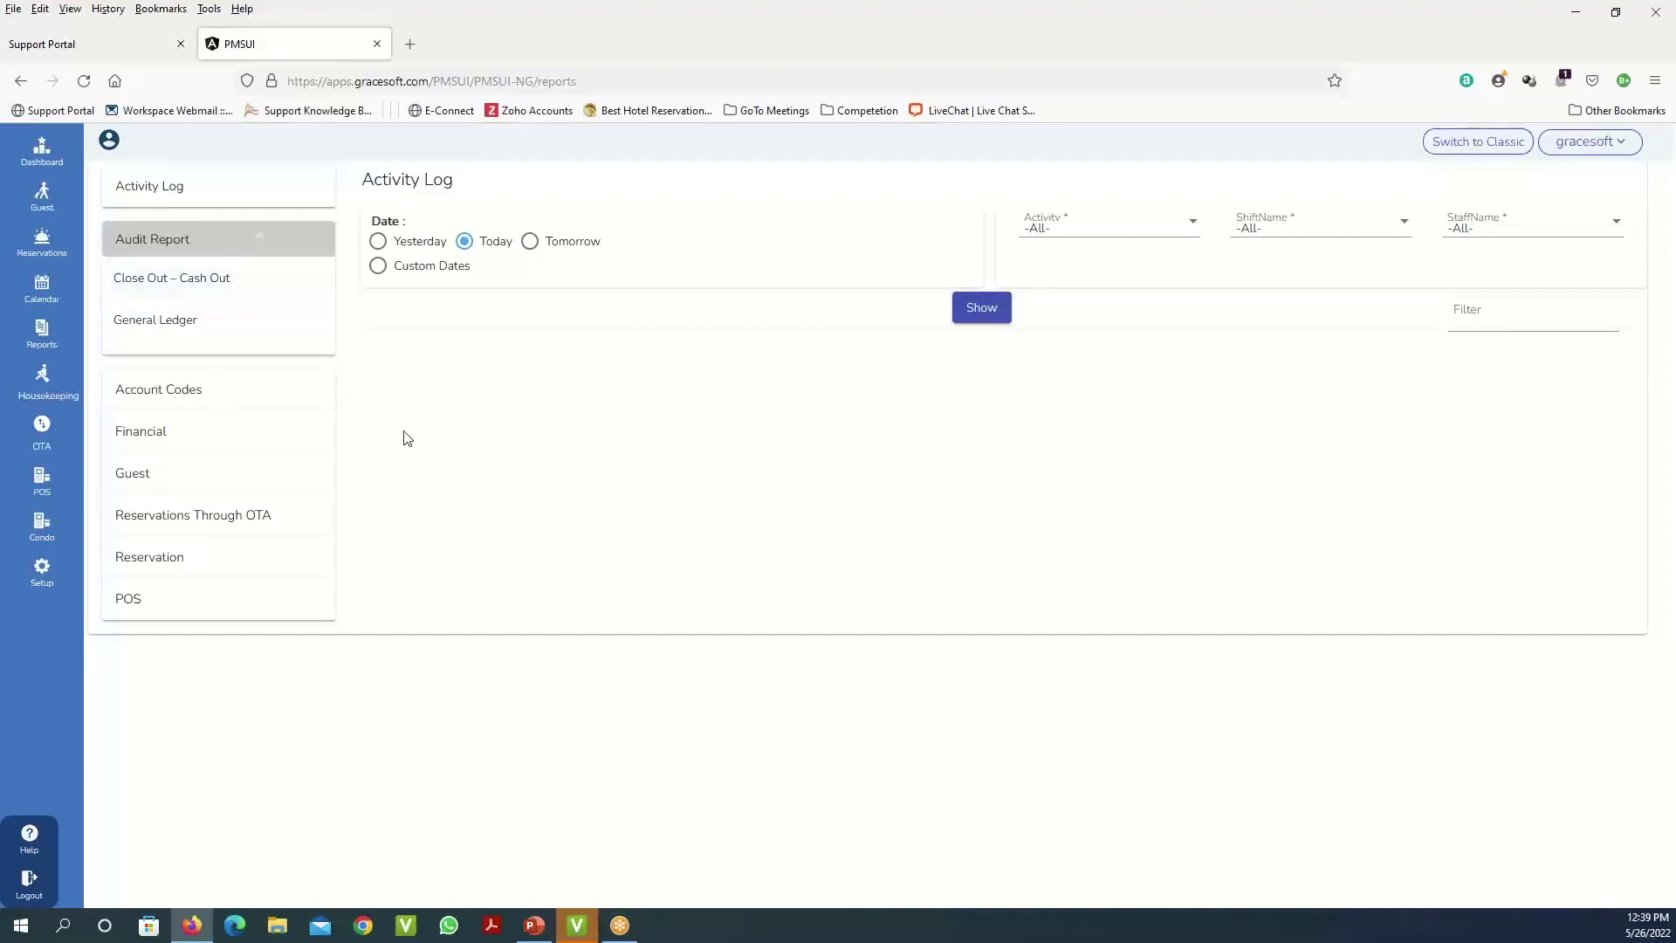
- Browse the Account Codes, Financial, Reservations Through OTA and Guest reports, then open Housekeeping for 05/26/2022
click(168, 400)
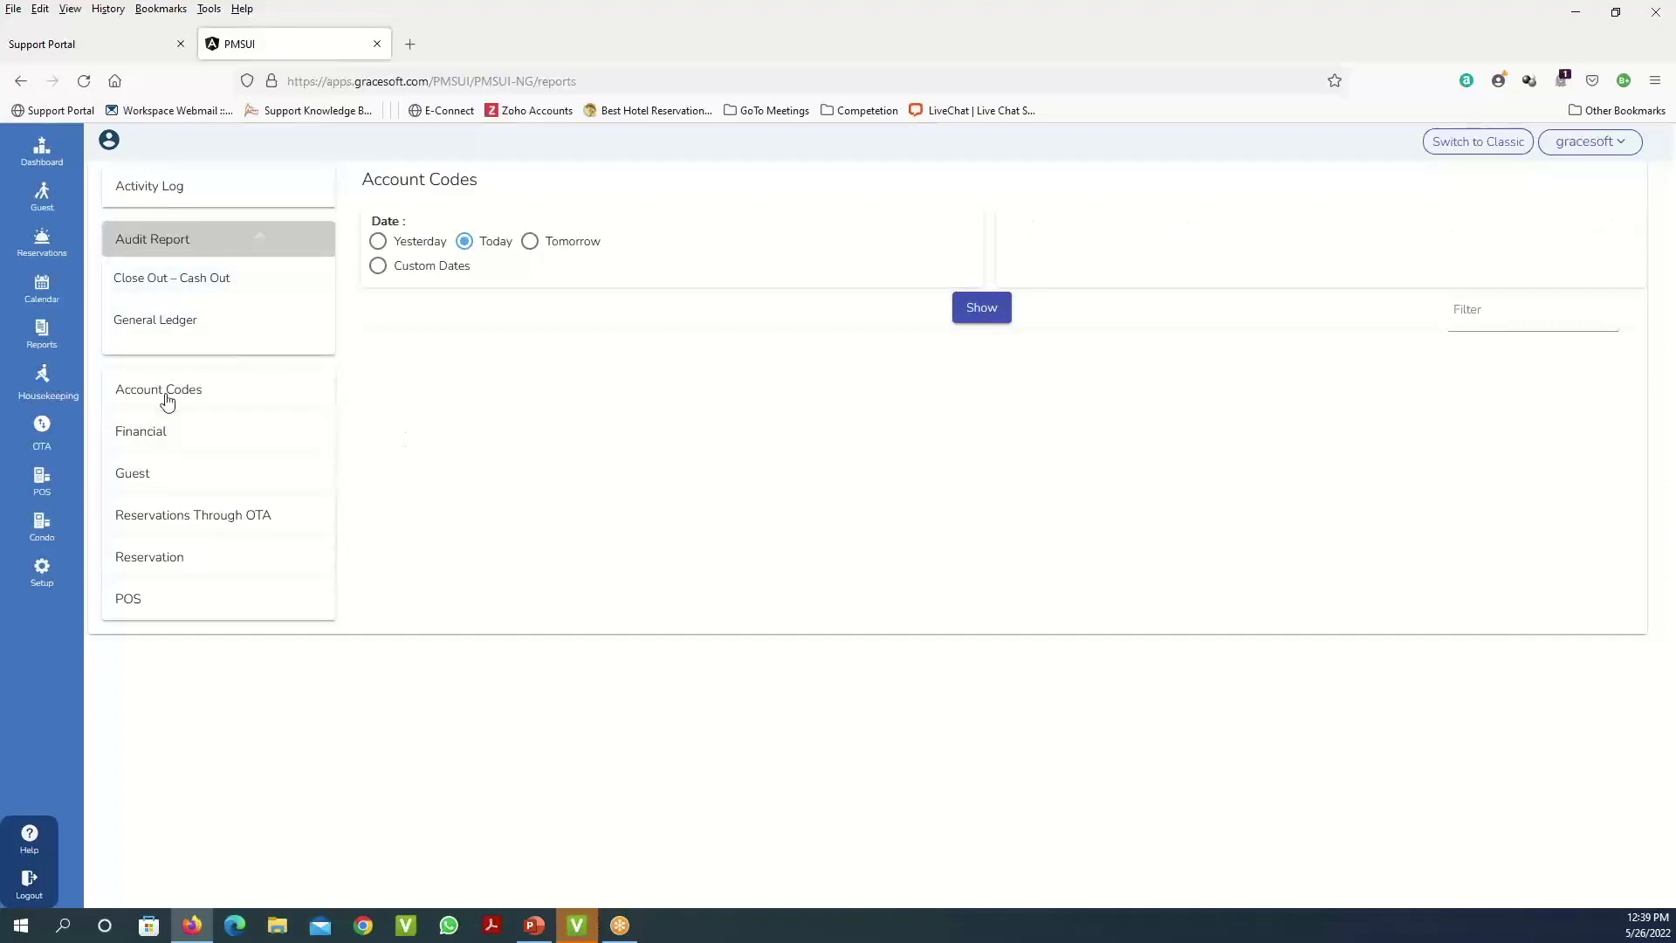
click(156, 441)
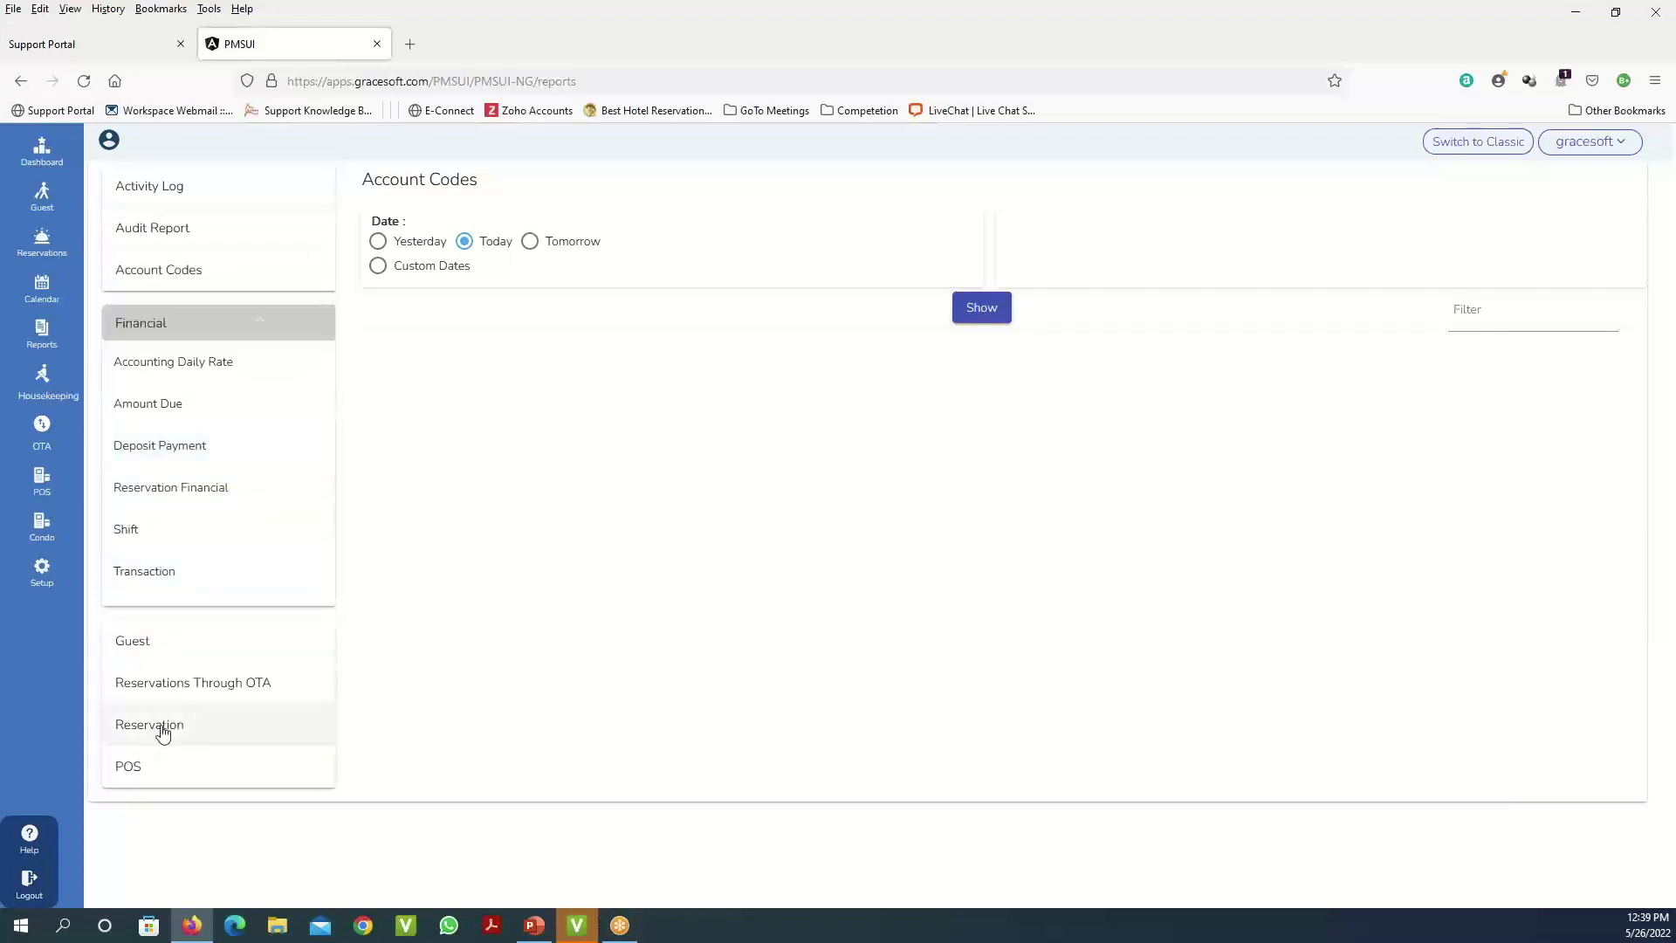
click(162, 732)
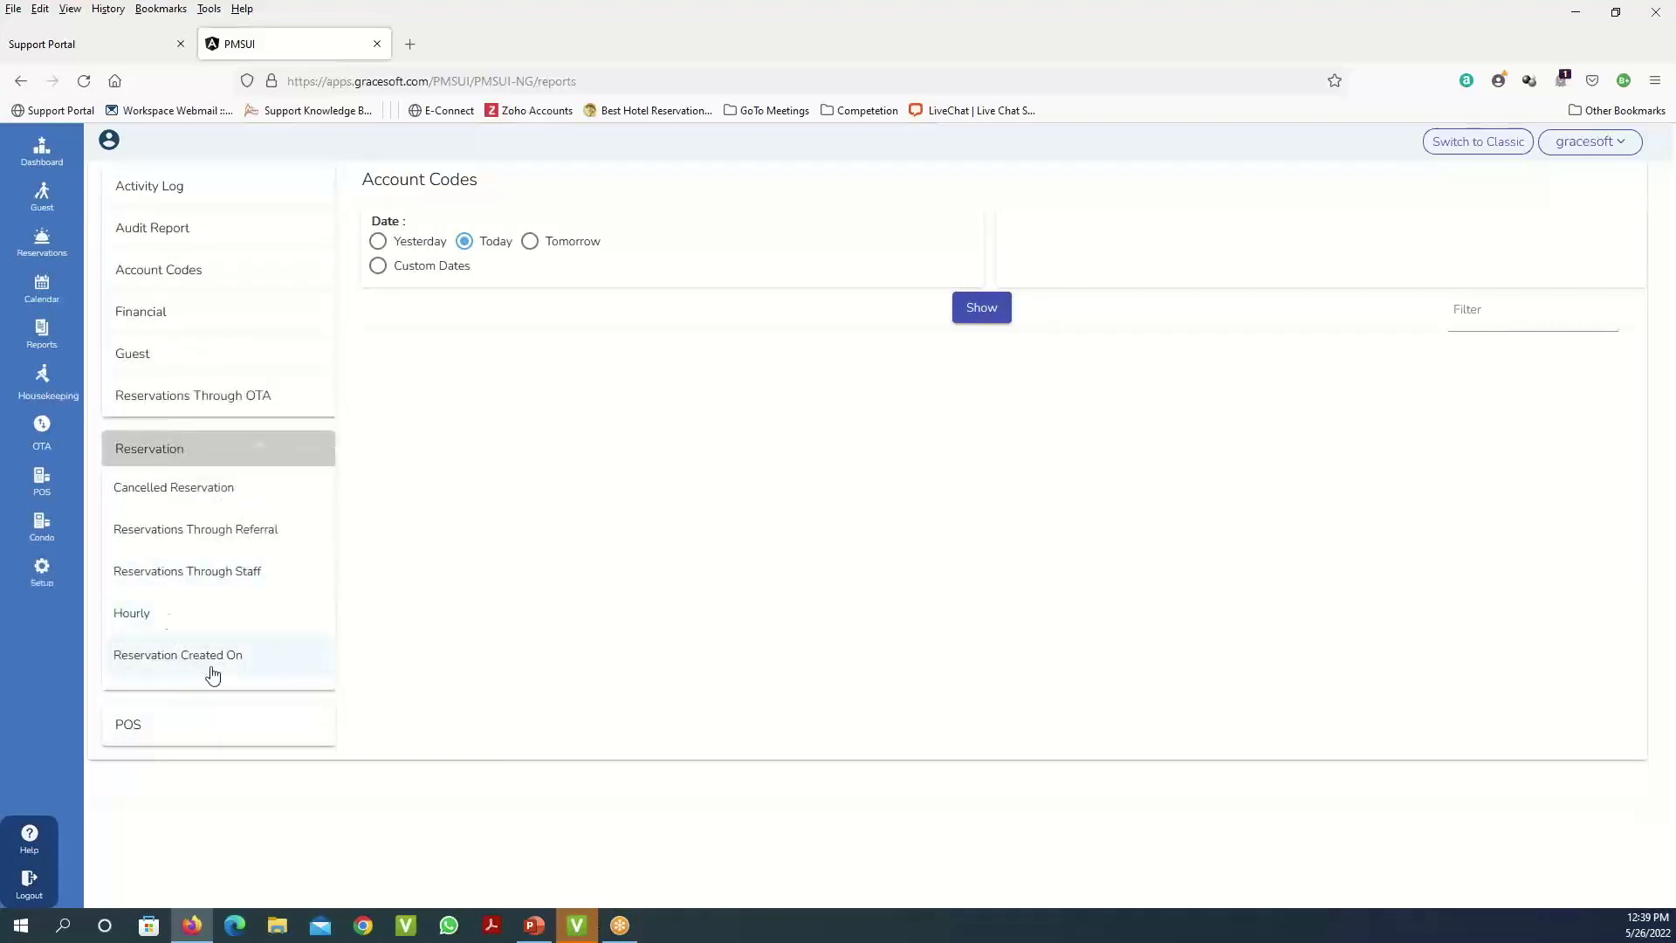
click(192, 404)
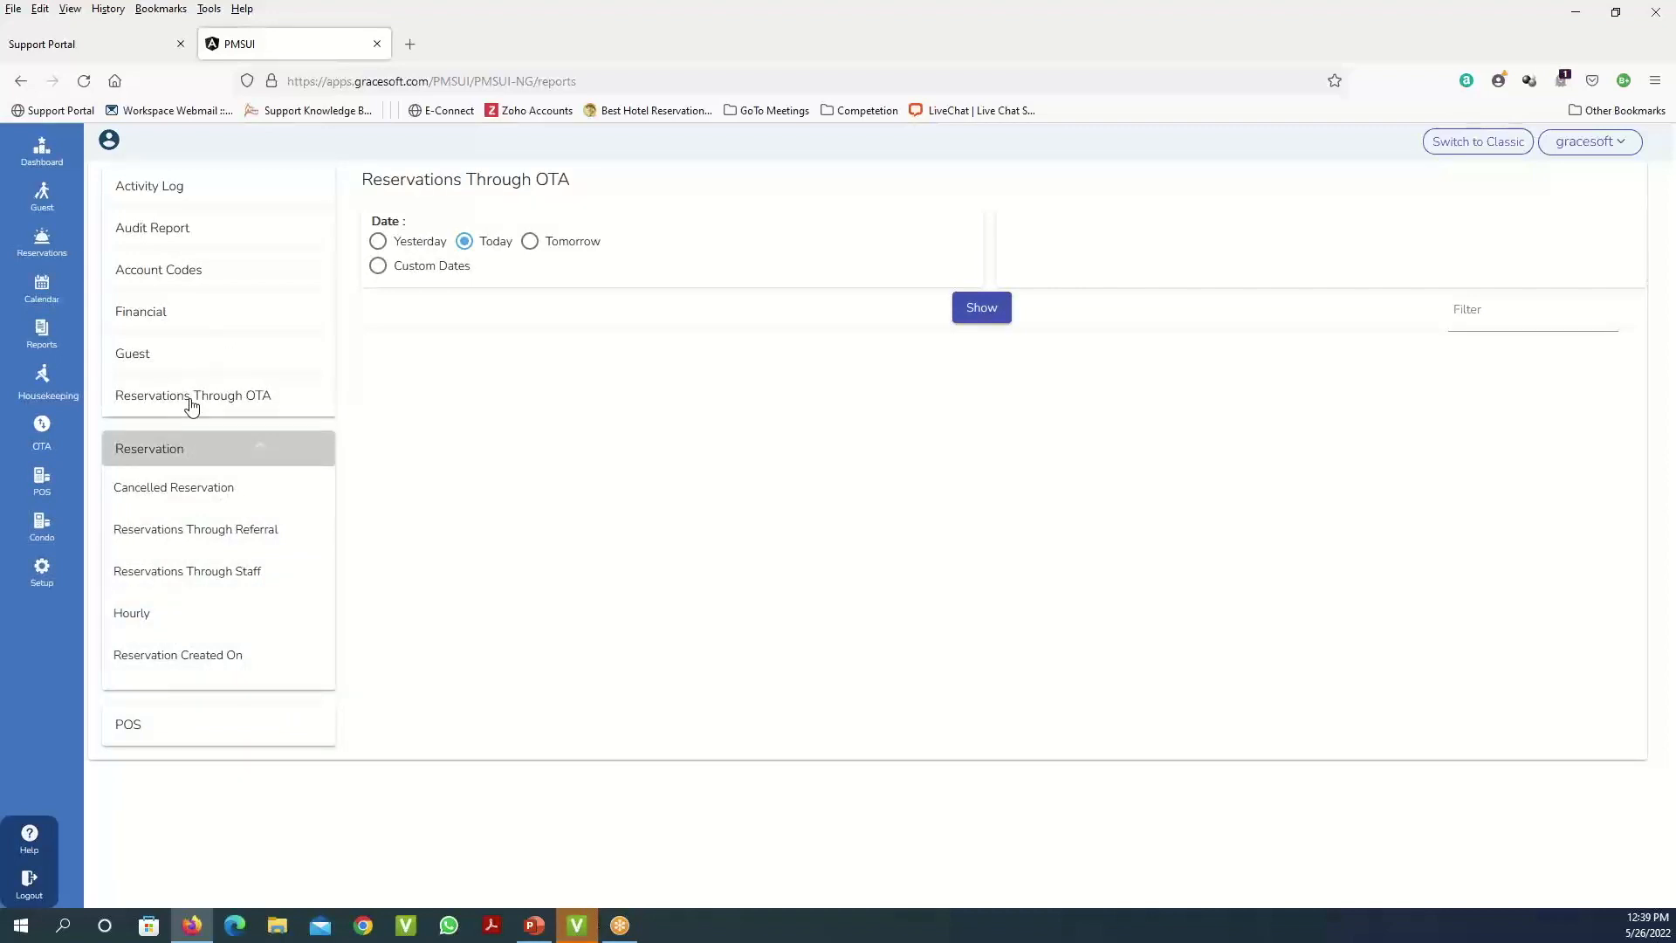
click(185, 363)
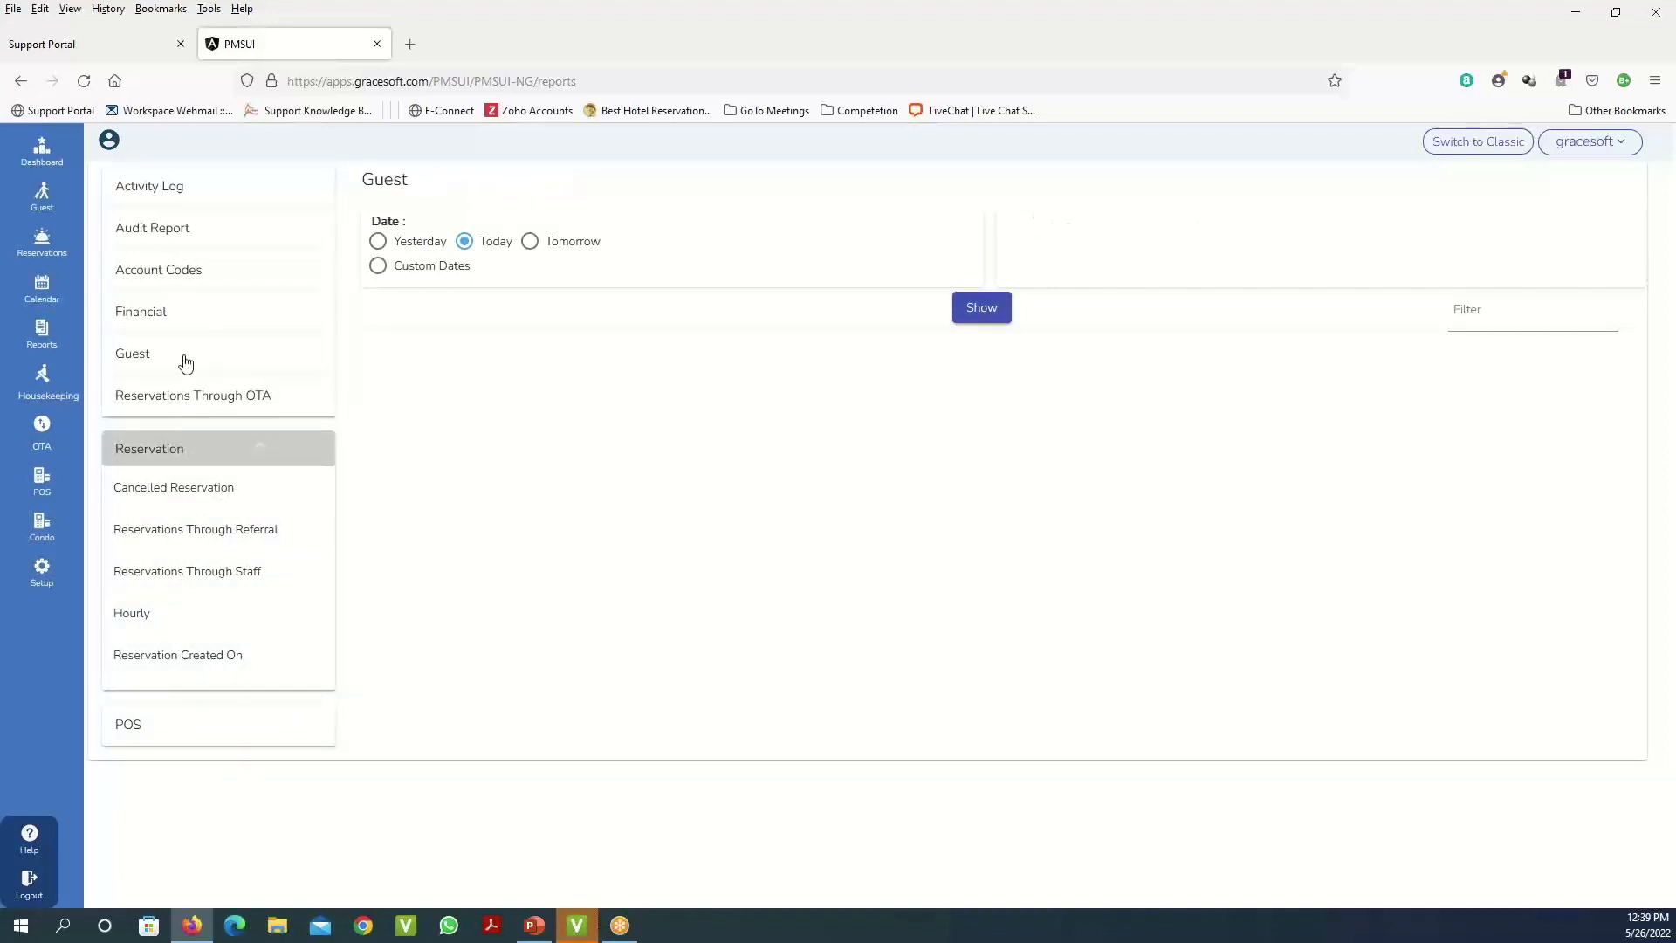
click(132, 323)
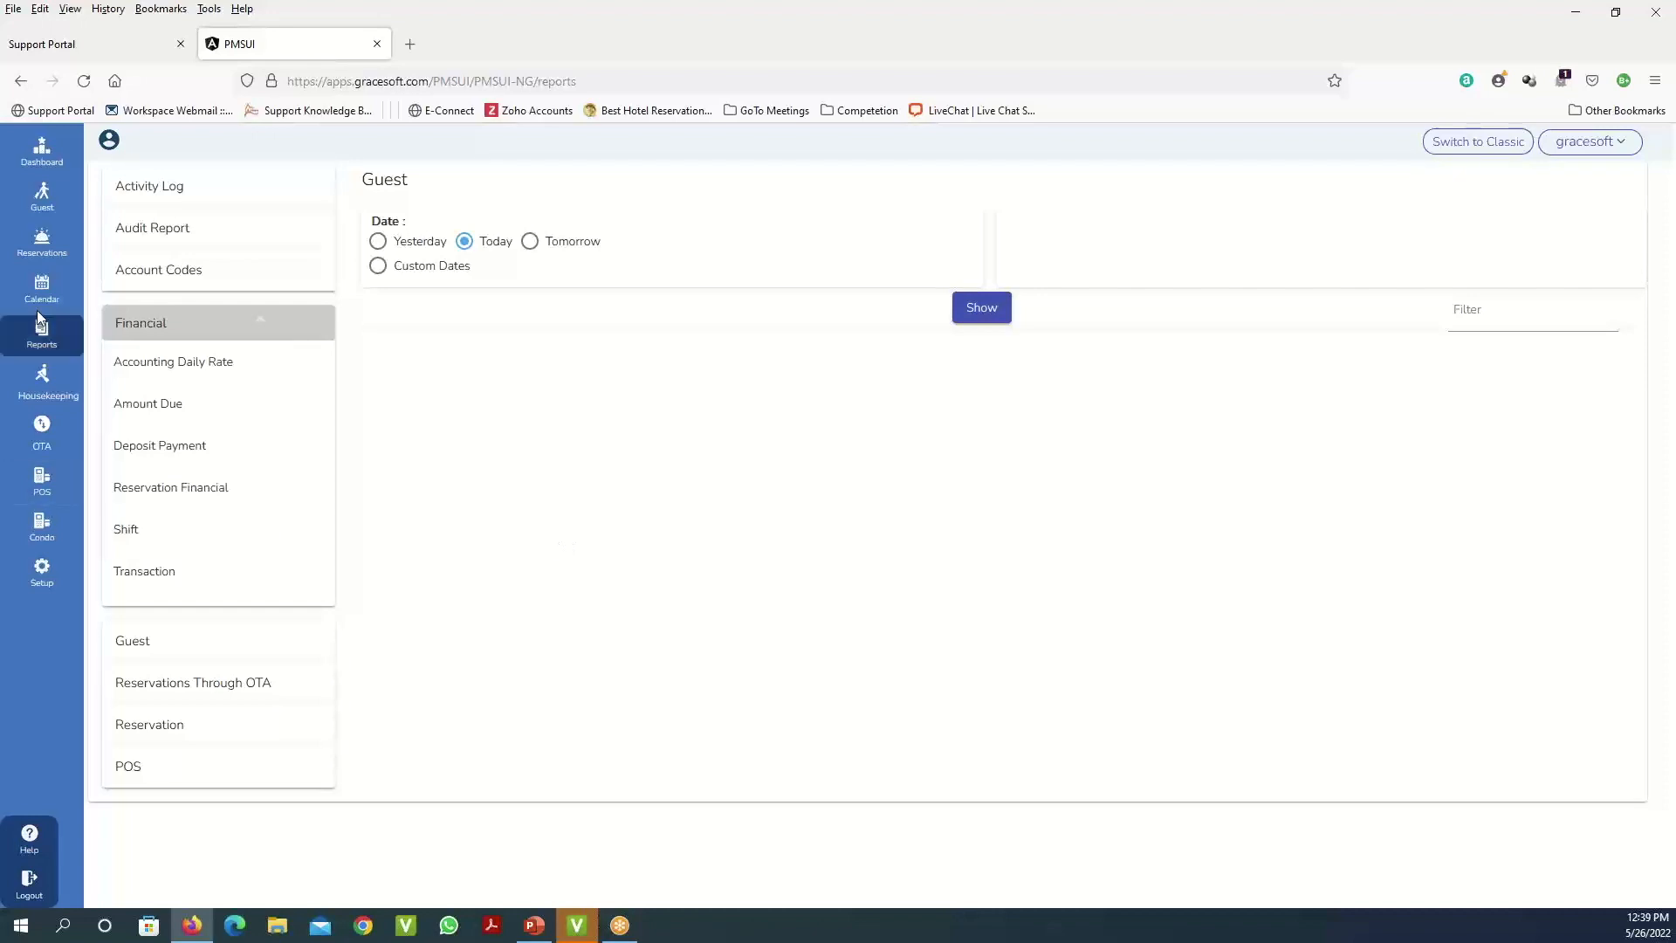
click(46, 380)
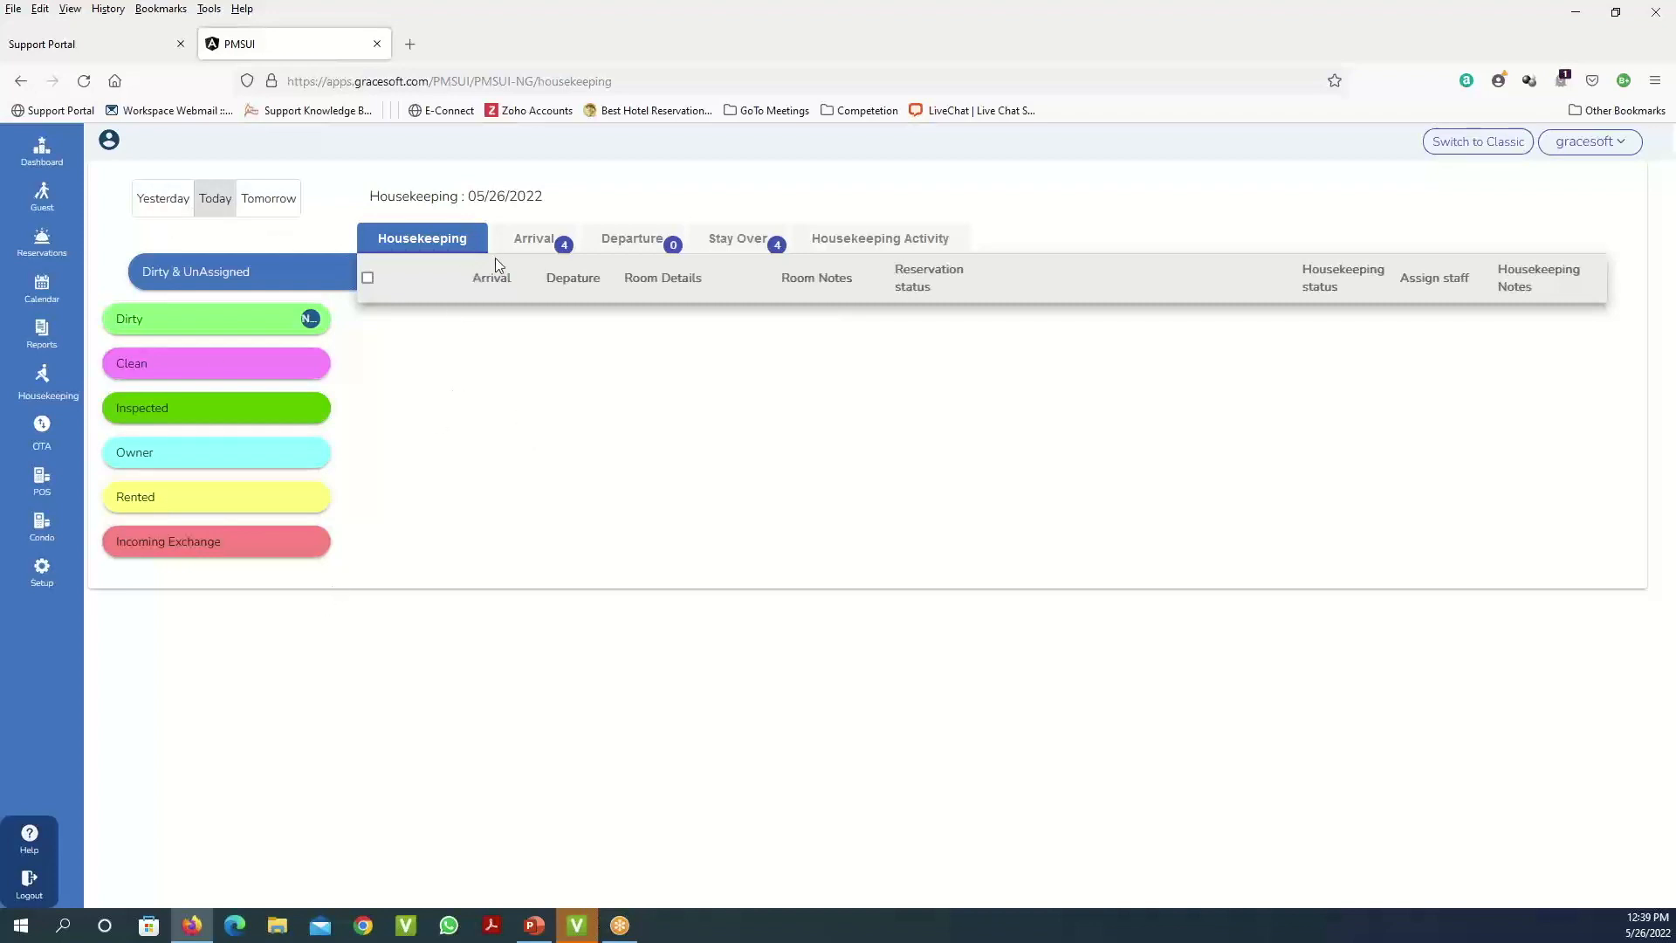
- Toggle housekeeping to yesterday, then tomorrow (05/27/2022), and list that day's arrivals
click(173, 198)
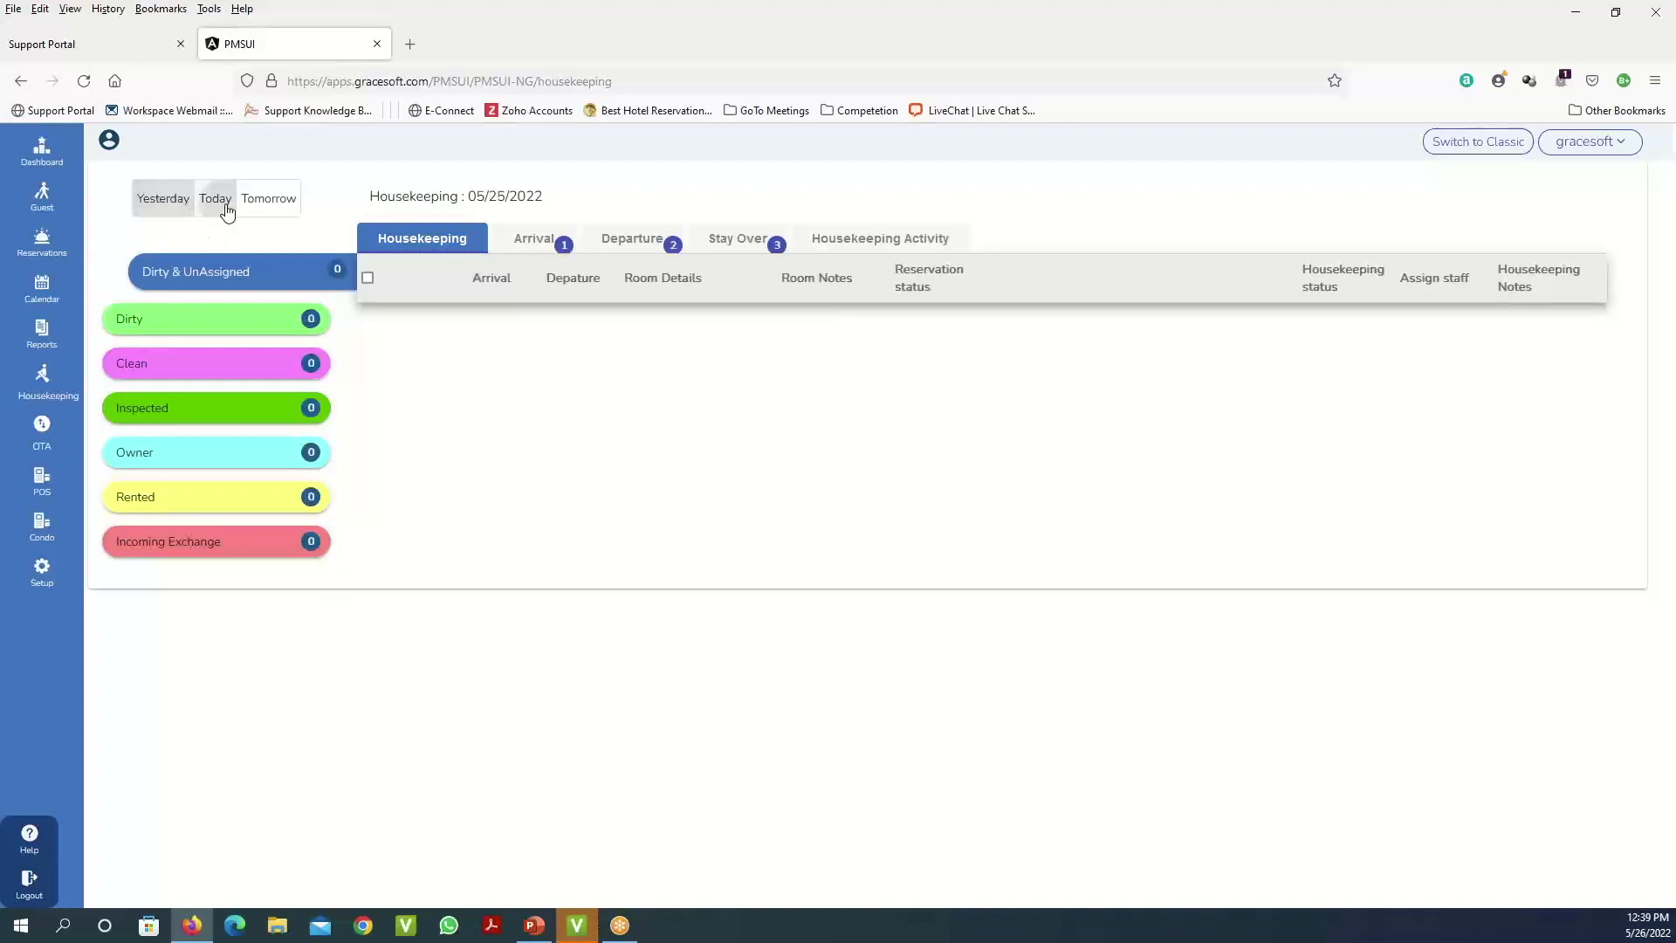
click(270, 200)
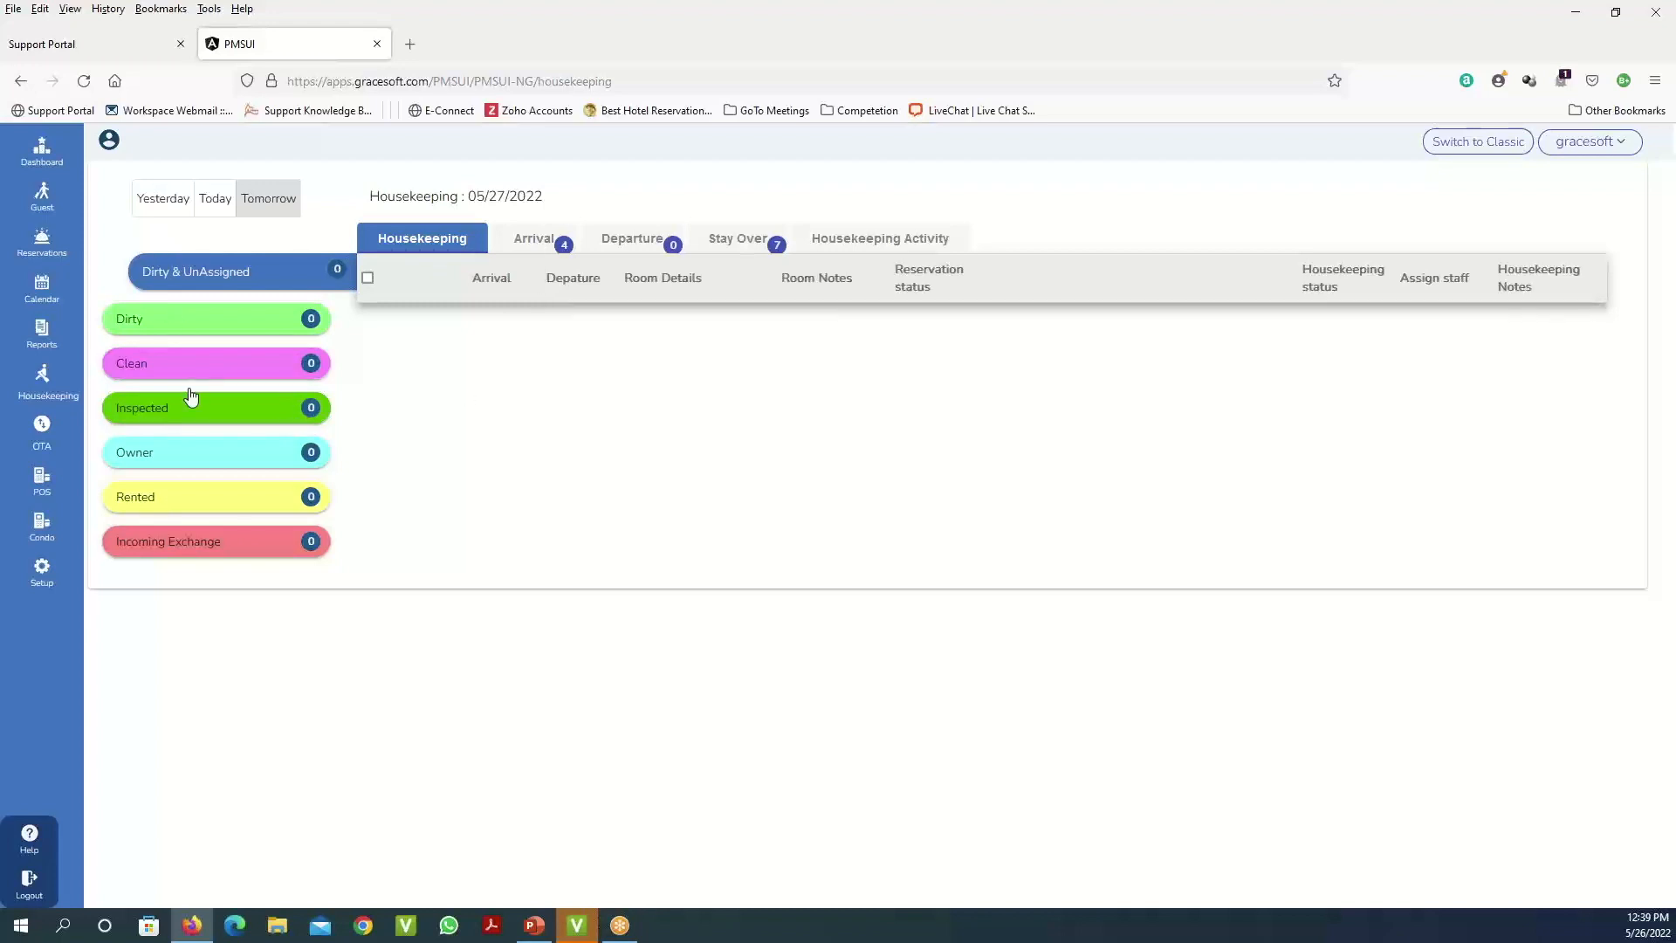
click(530, 247)
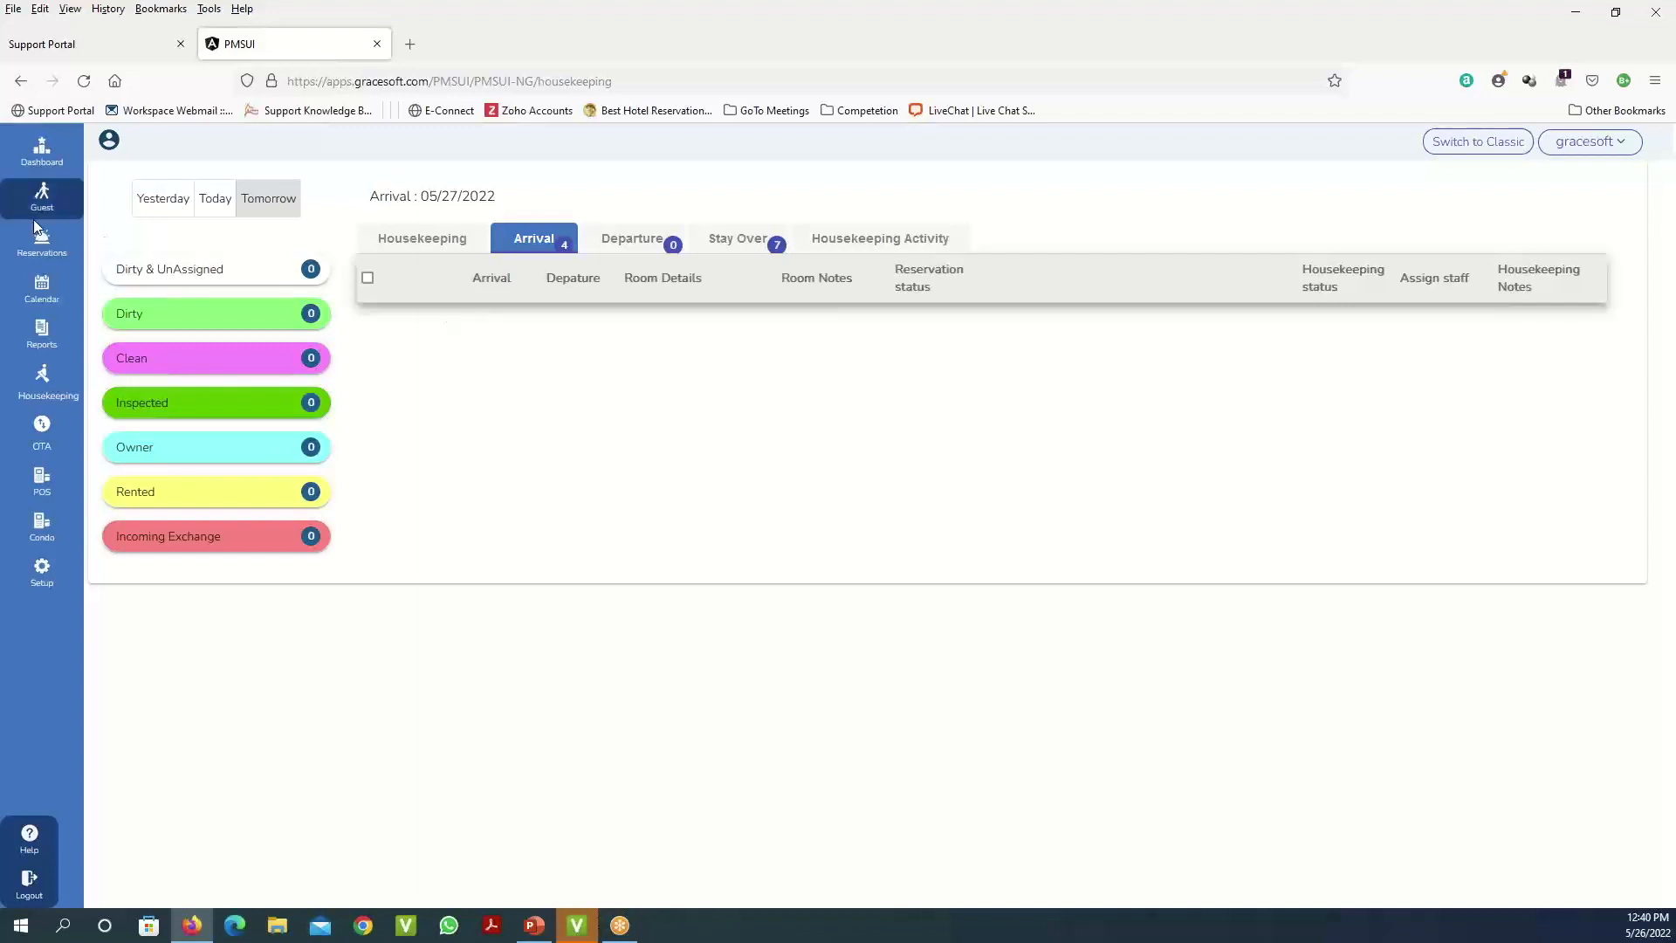
- Glance at the PowerPoint presentation, then show the OTA page of 48 downloaded EasyWebRez reservations
key(alt+Tab)
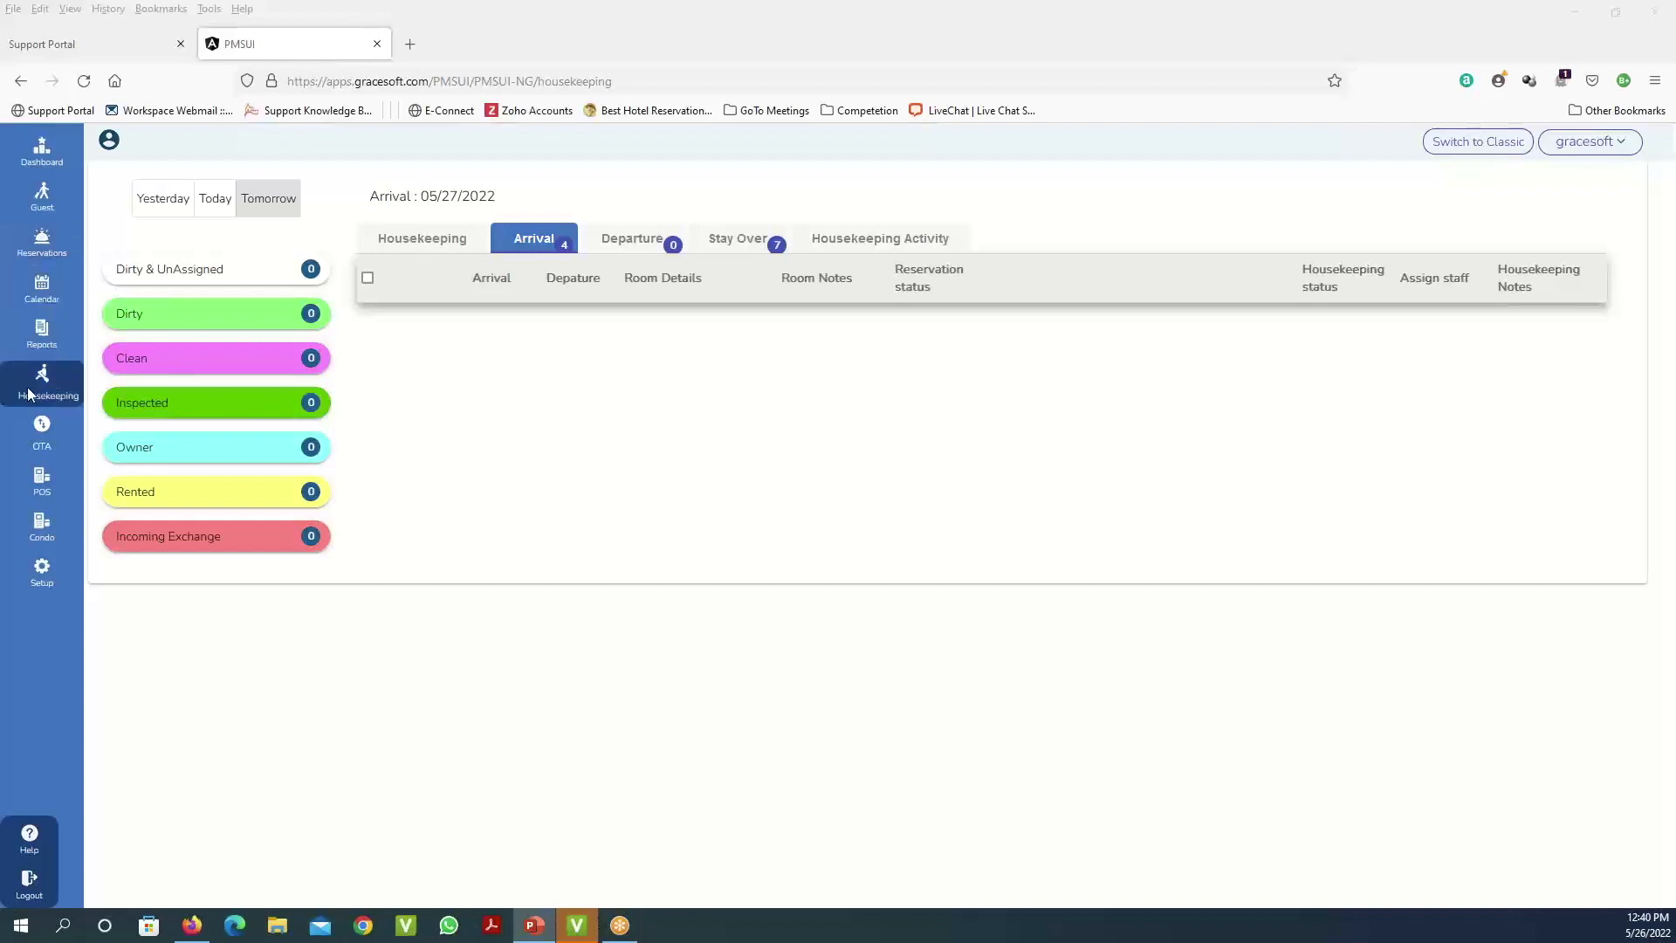
click(45, 433)
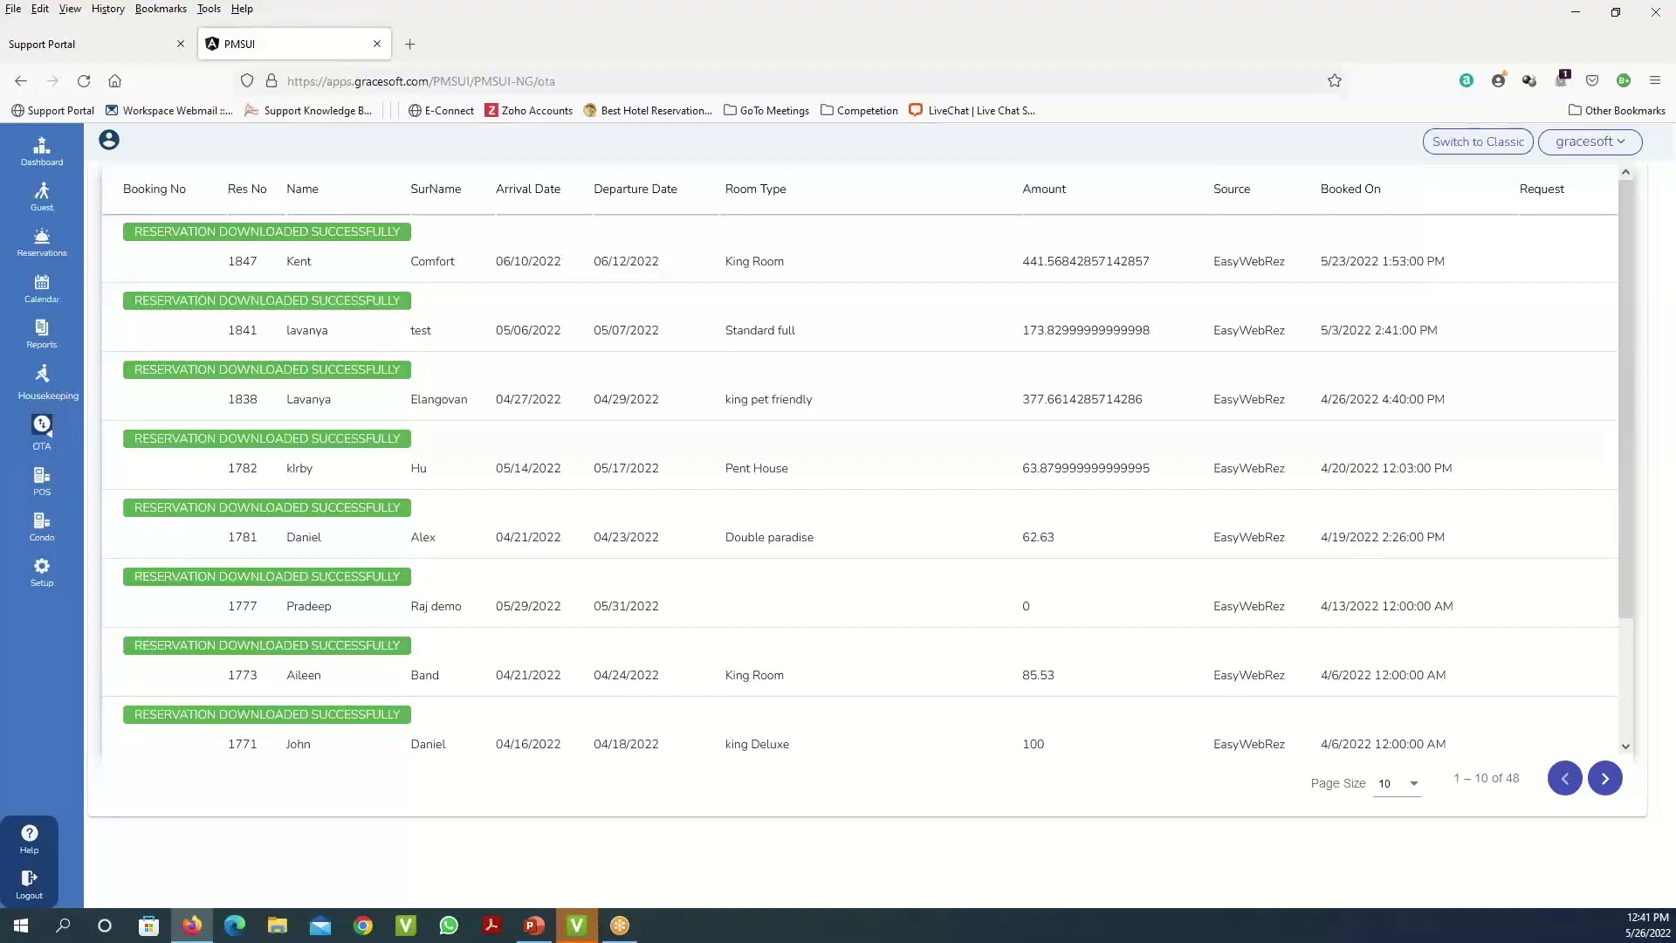
- Show the Reservations list with its search filters and an empty results table
click(48, 254)
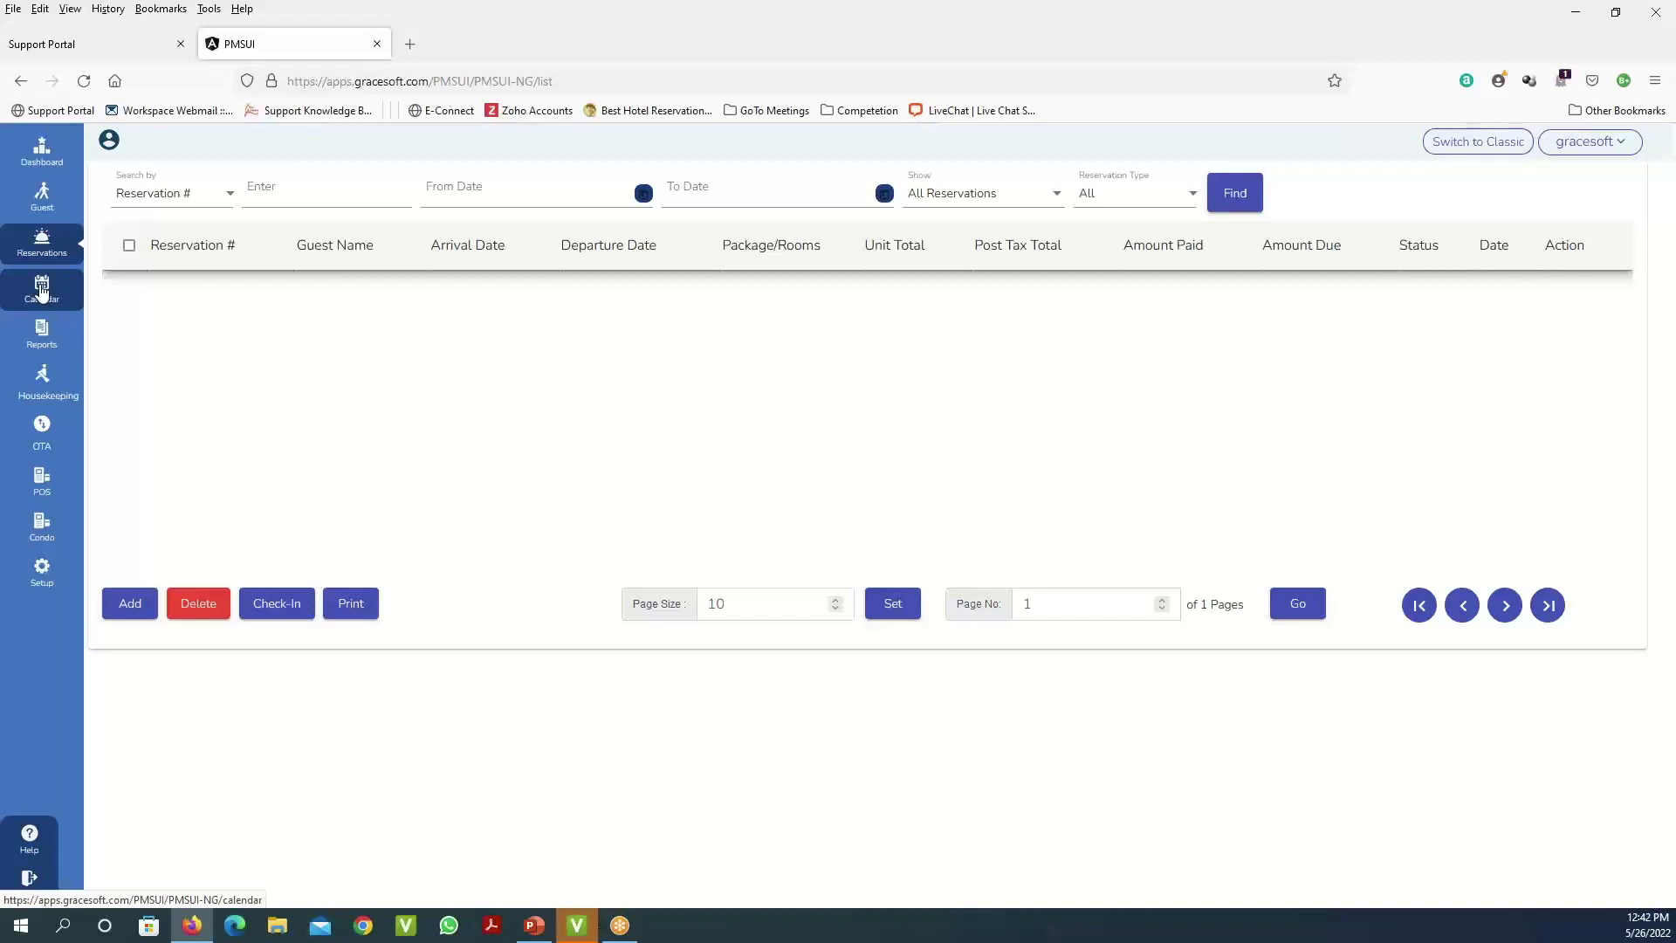
- Show the room Calendar from 5/25/2022 with each room's bookings and status
click(41, 291)
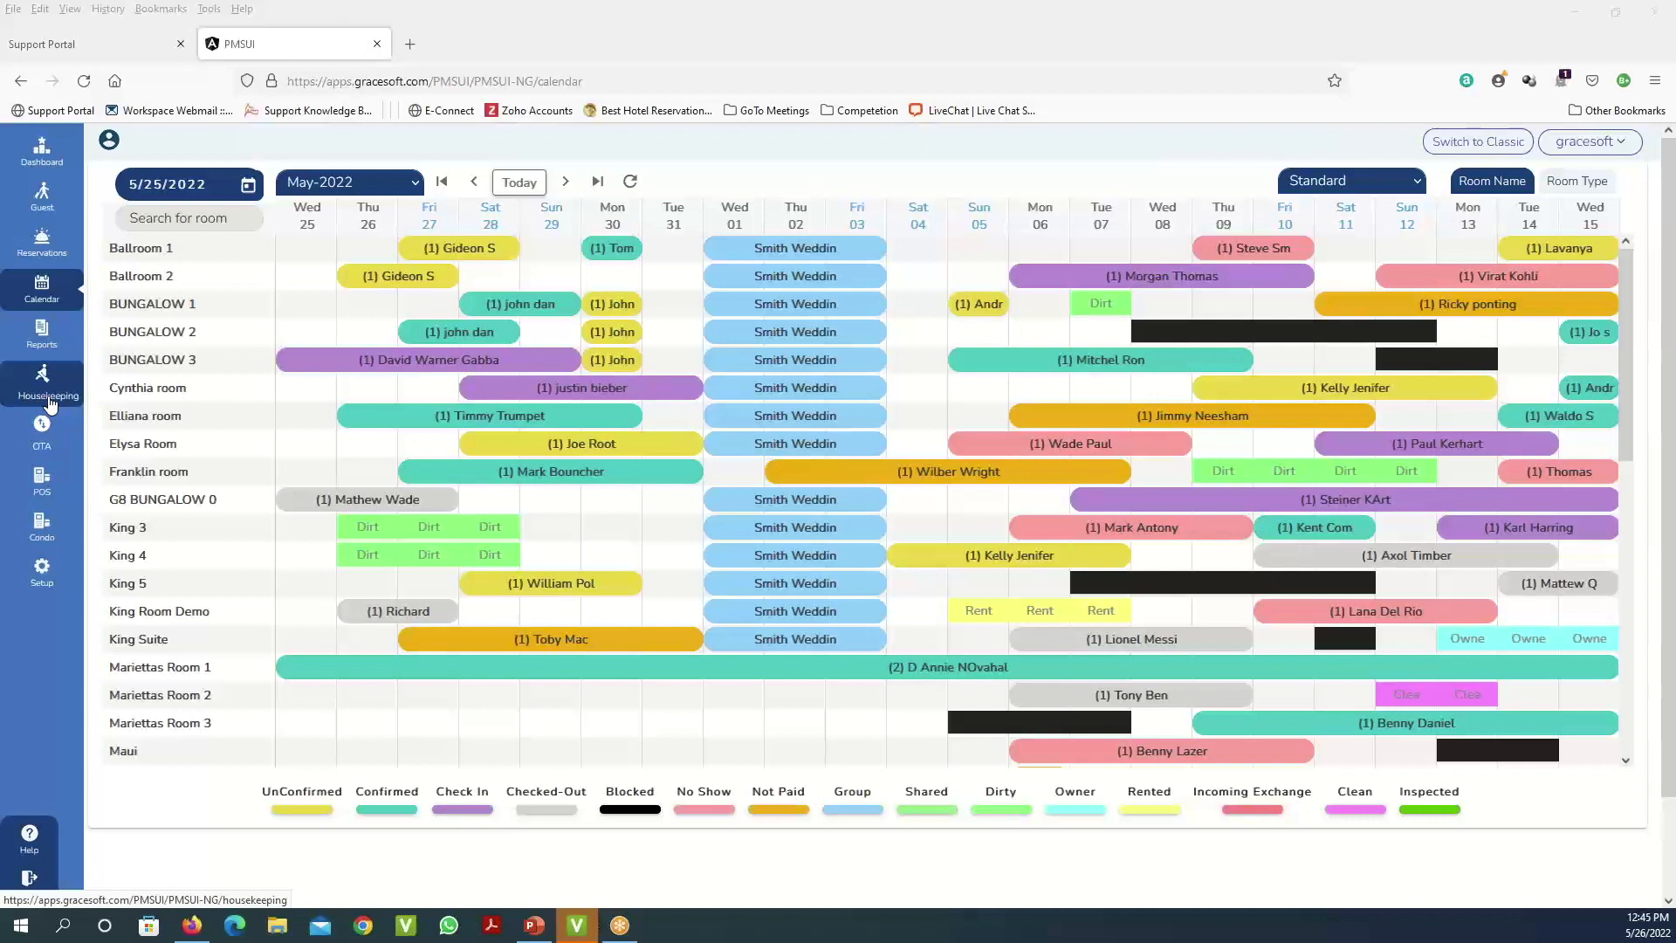
- Show the Setup page with Front Office options like Property Info, Taxes, Rate Setup and Room Types
click(46, 581)
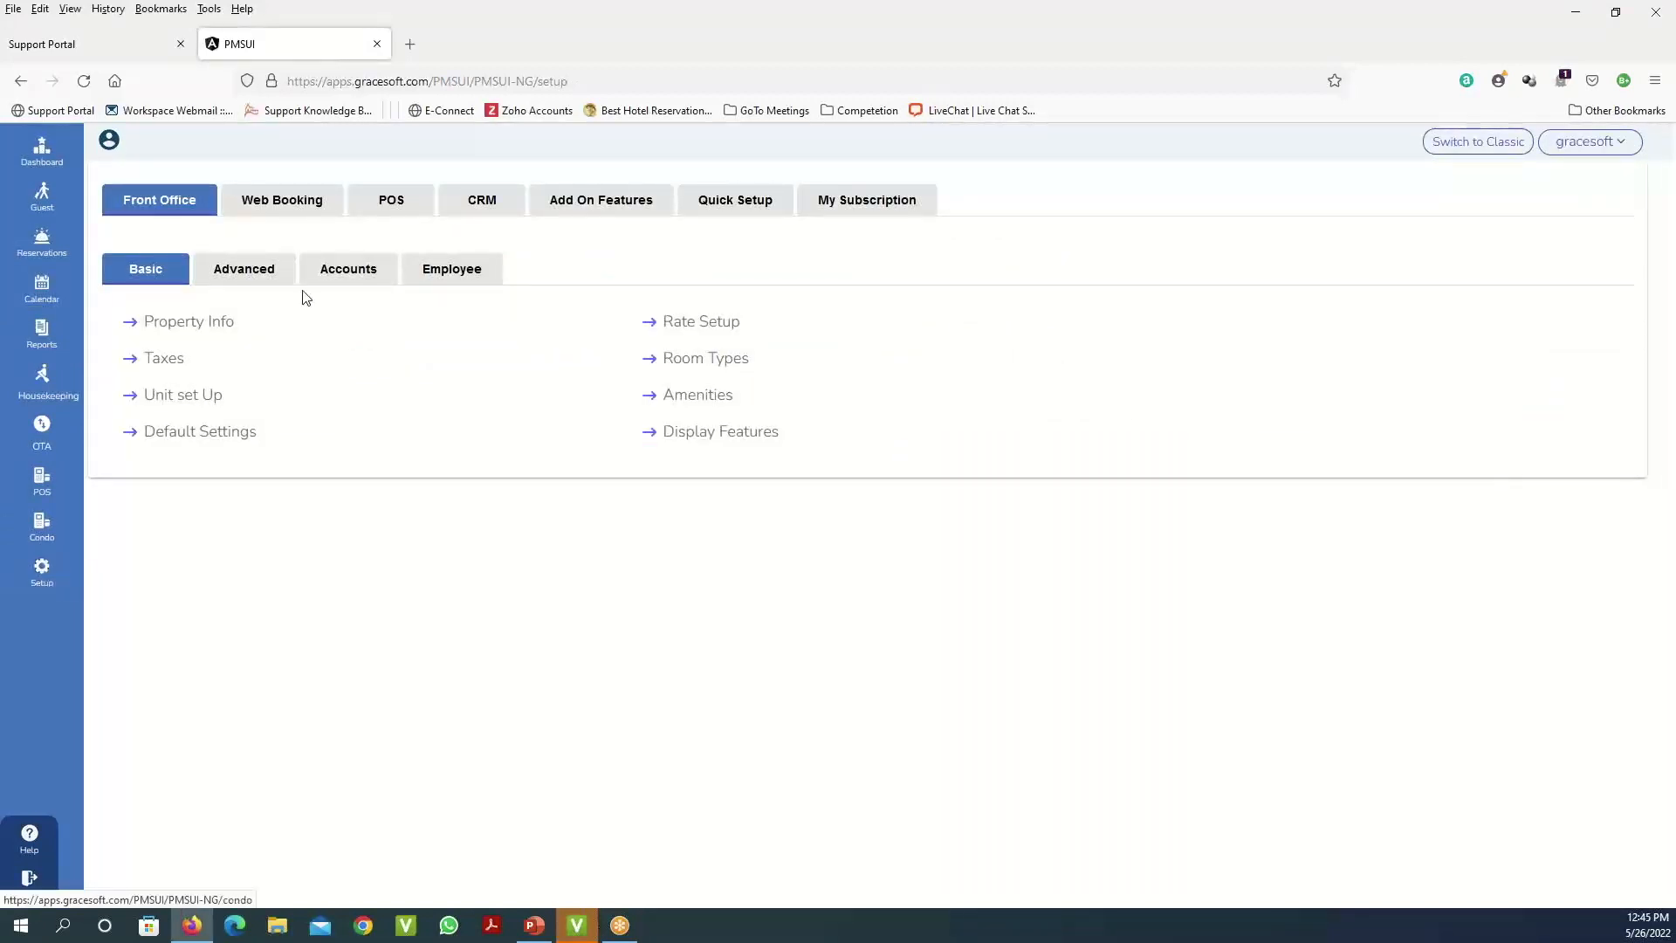
- Switch Front Office setup to Accounts, listing Credit Card, Auto Payment and Inventory Items
click(355, 281)
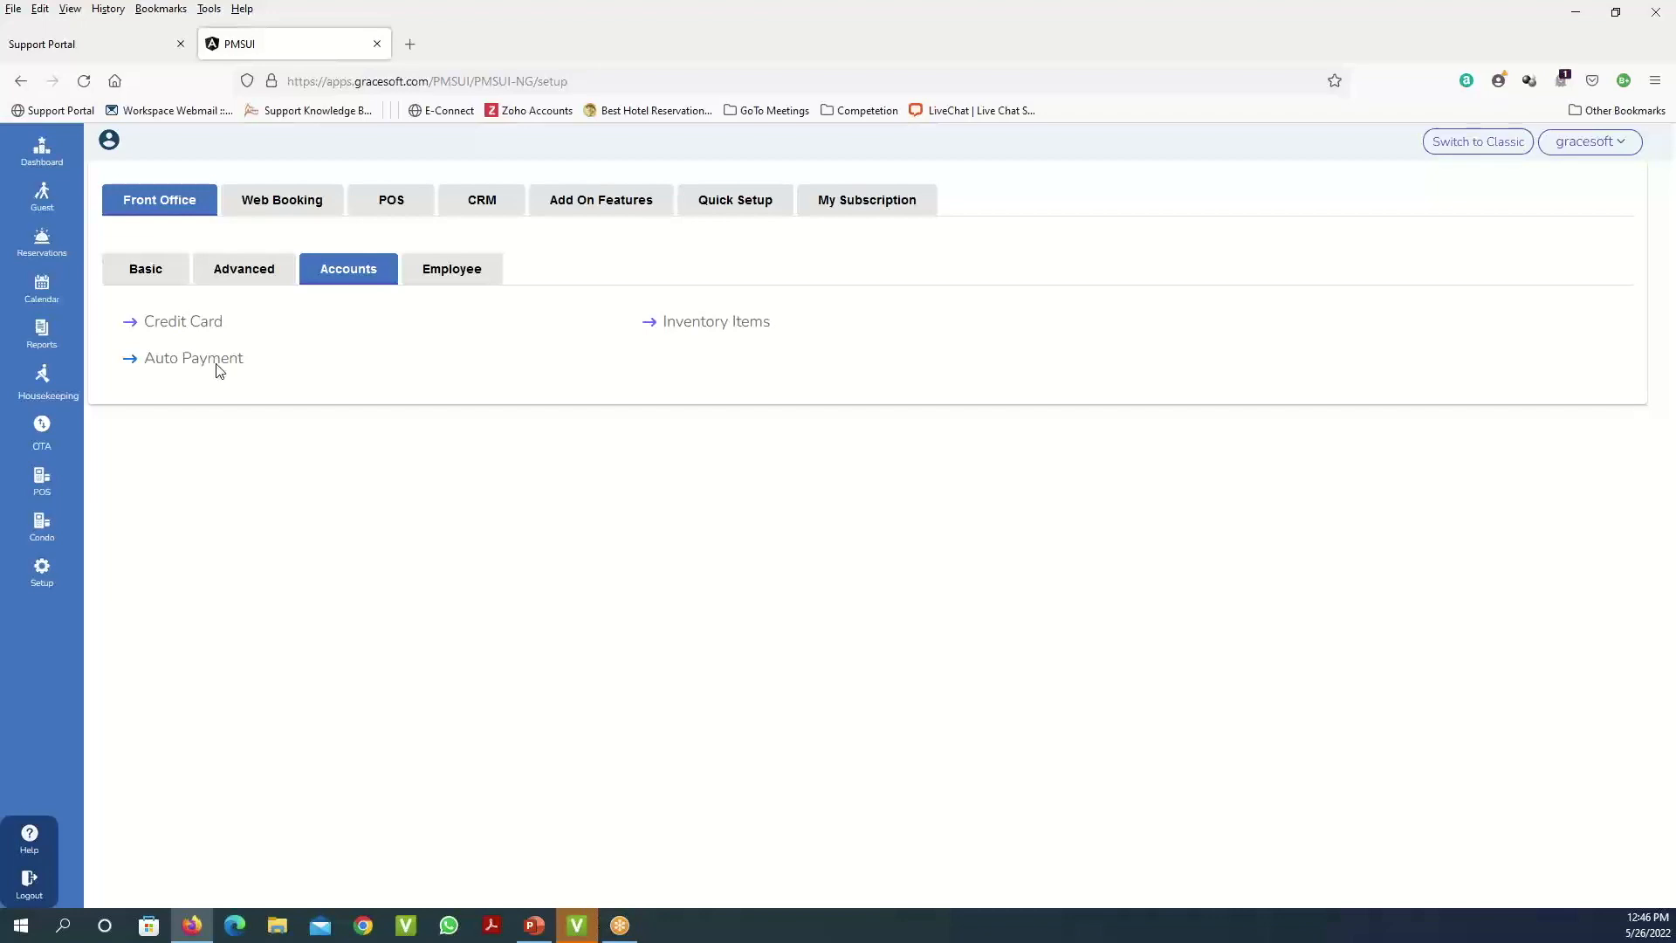
- Open the Auto Payment settings, dismissing a stray login window and reselecting Accounts along the way
click(208, 361)
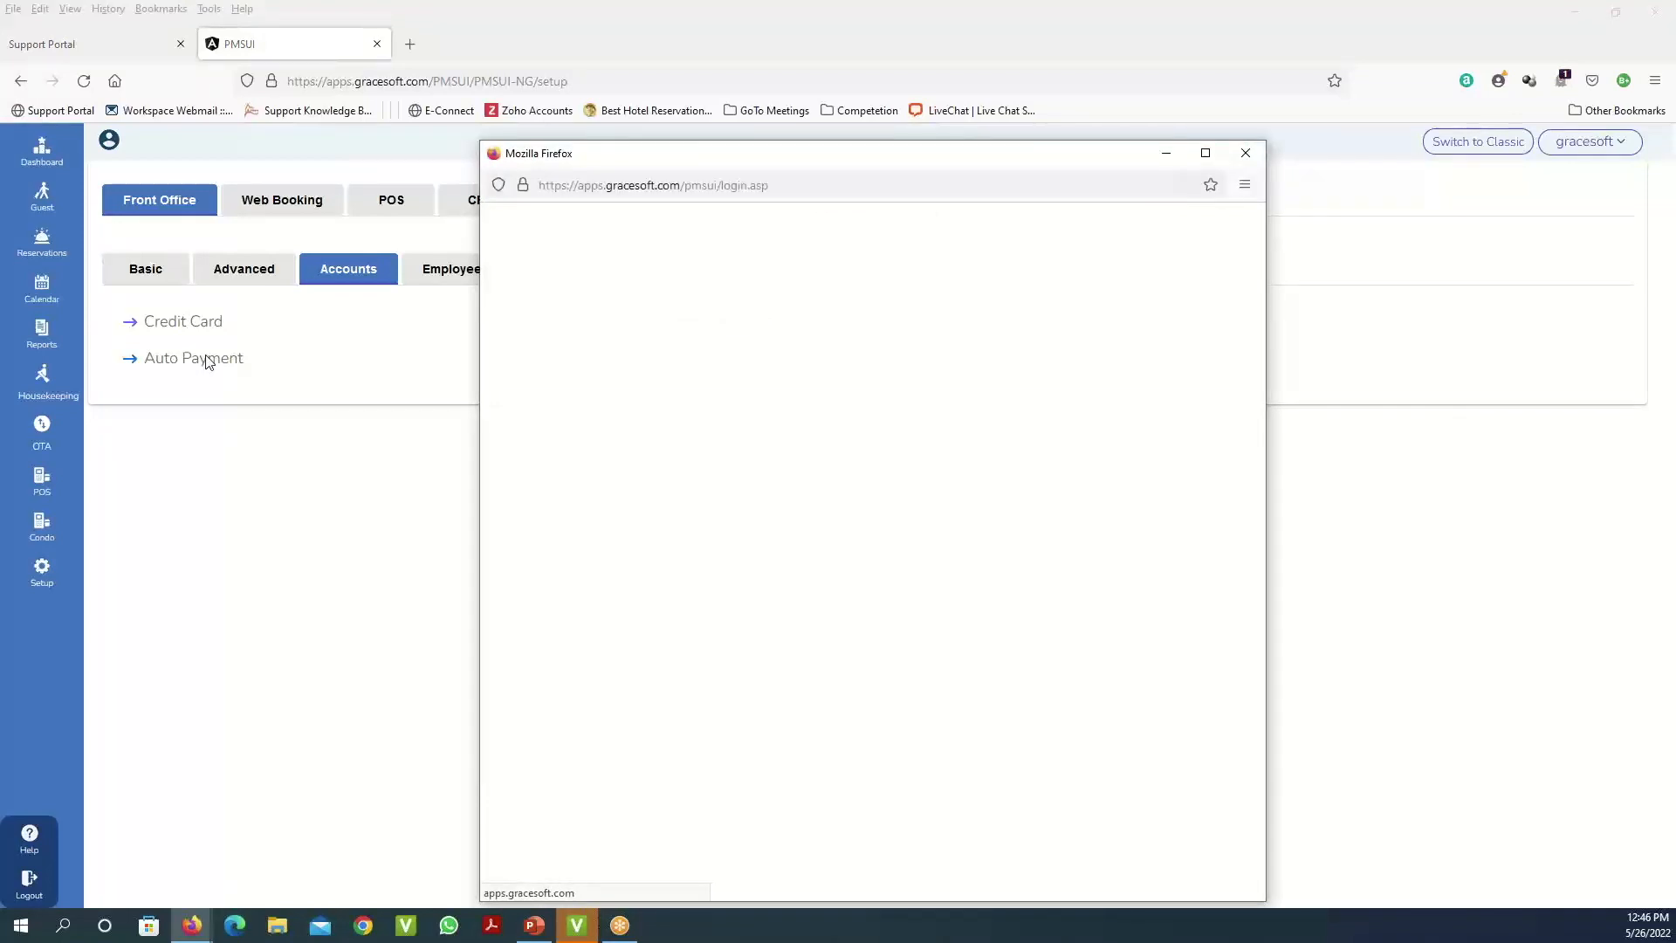
click(1246, 154)
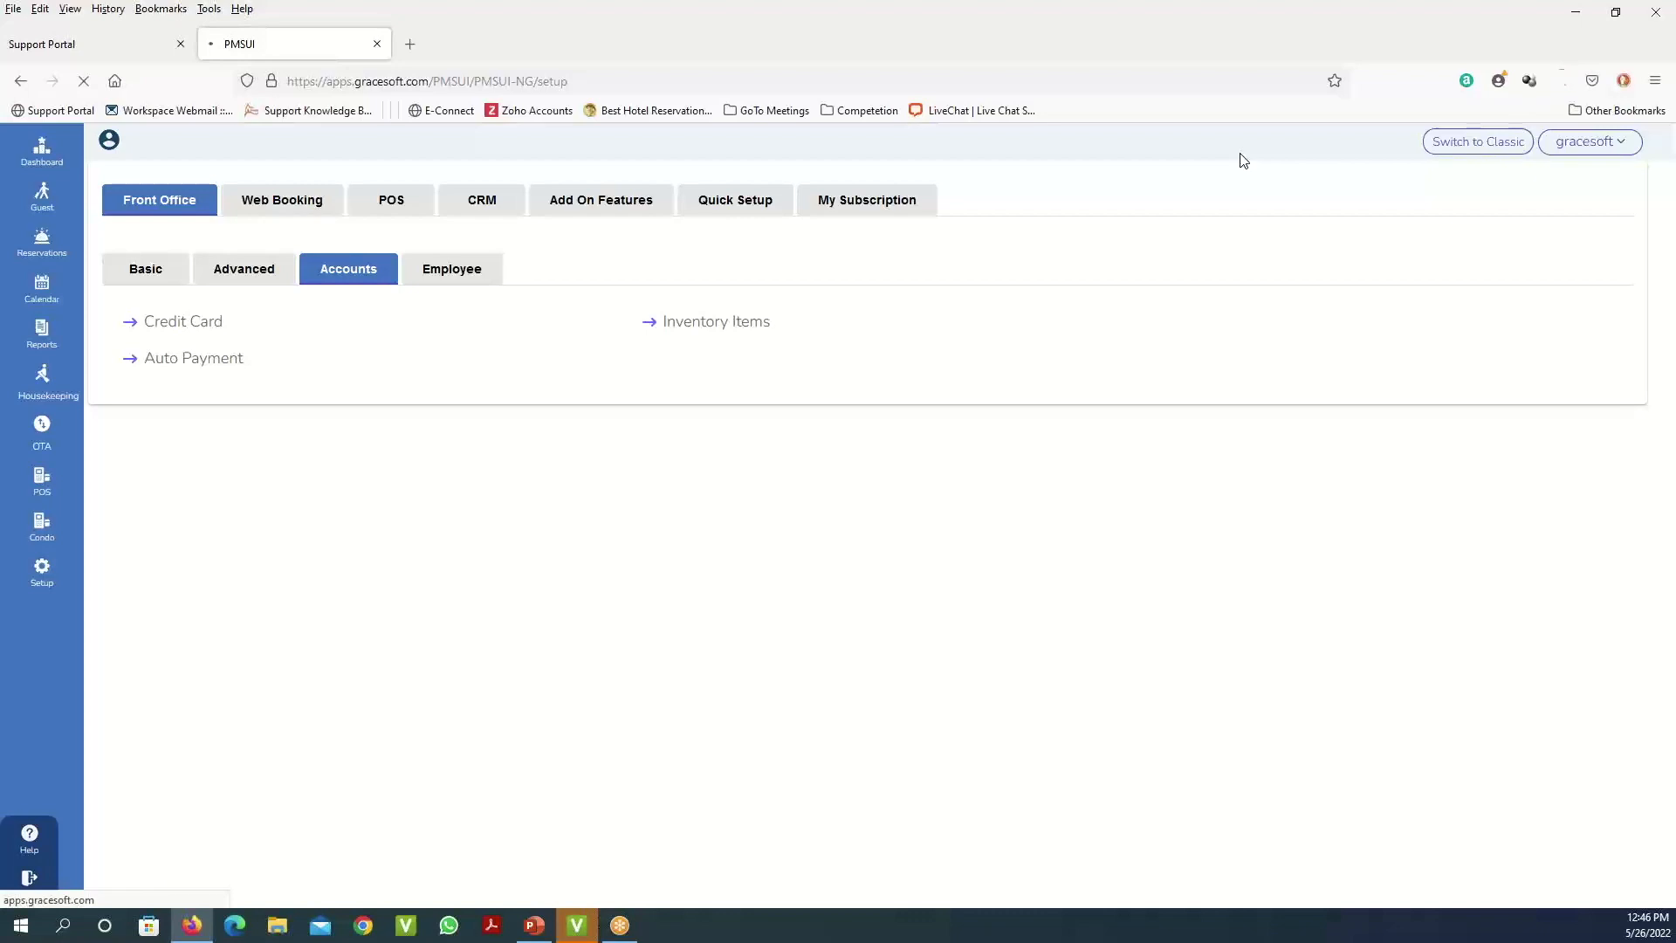
click(359, 276)
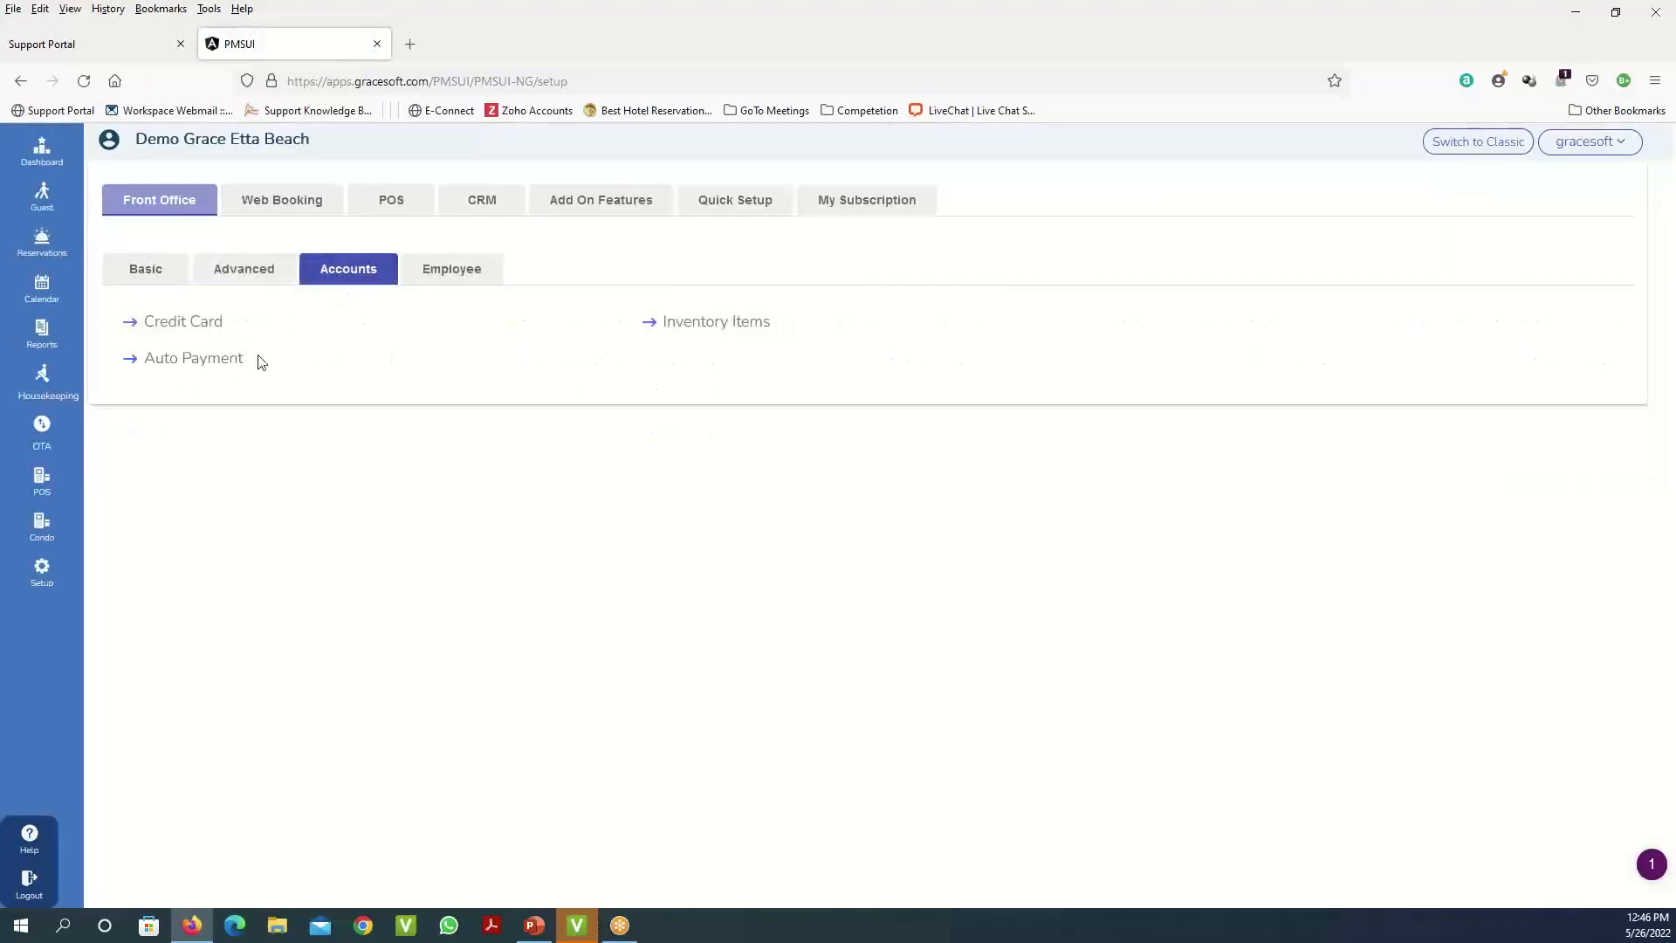
click(225, 360)
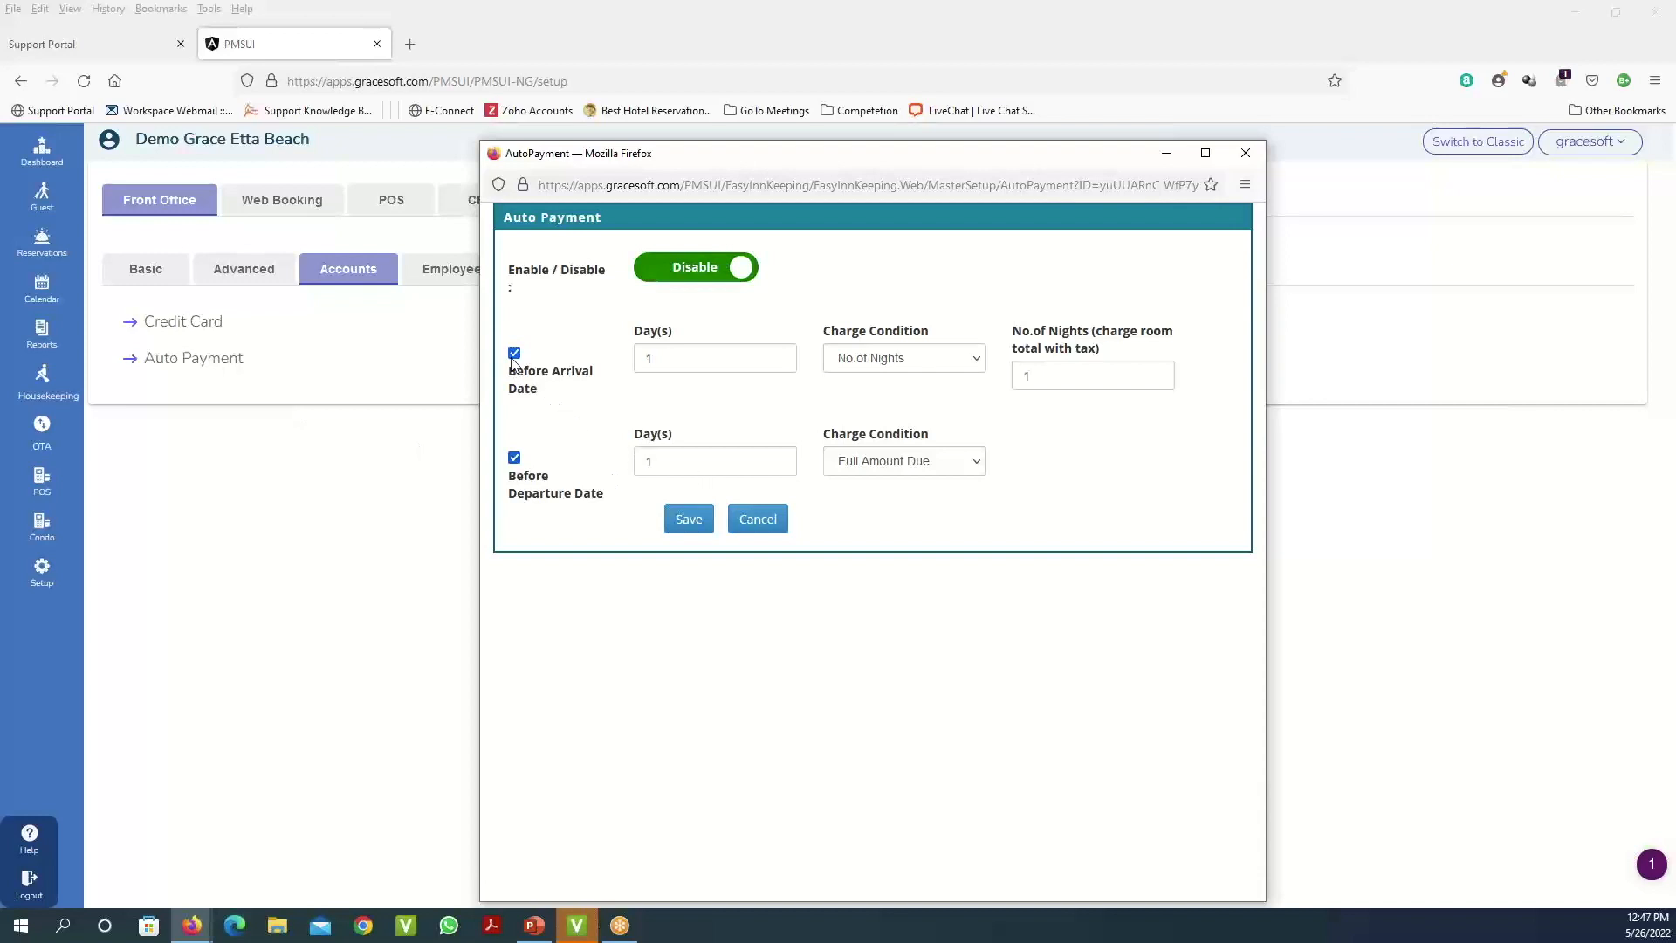
- Set Before Arrival to 60 days with Full Amount Due, then uncheck Before Arrival Date
double_click(691, 357)
text(60)
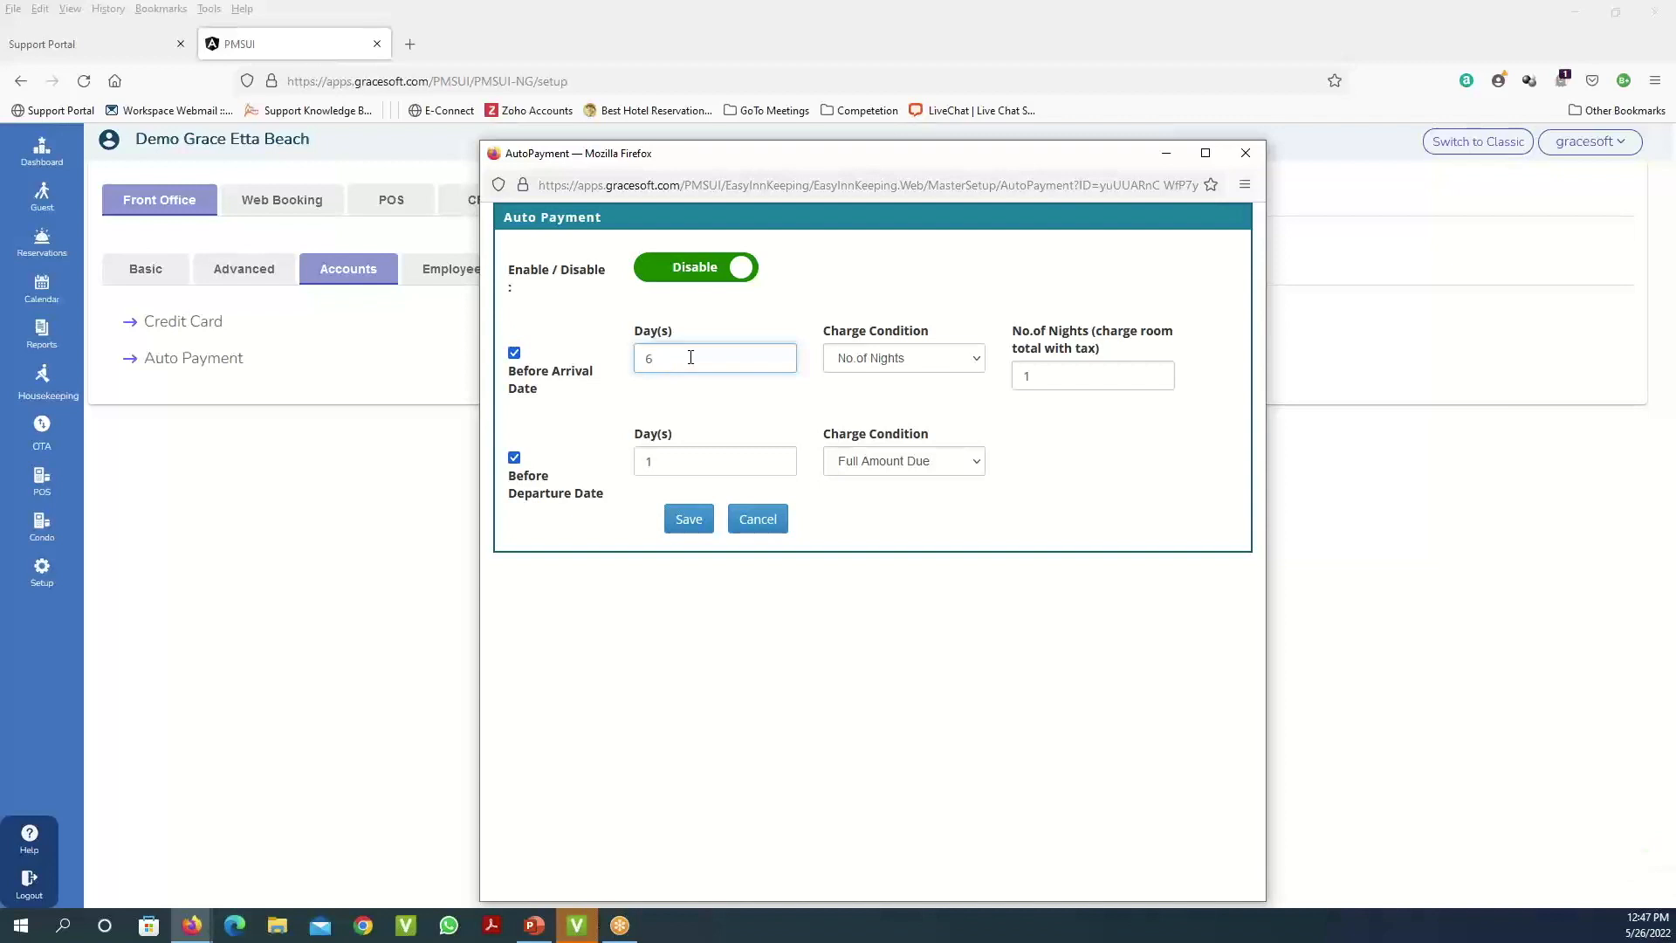
click(974, 363)
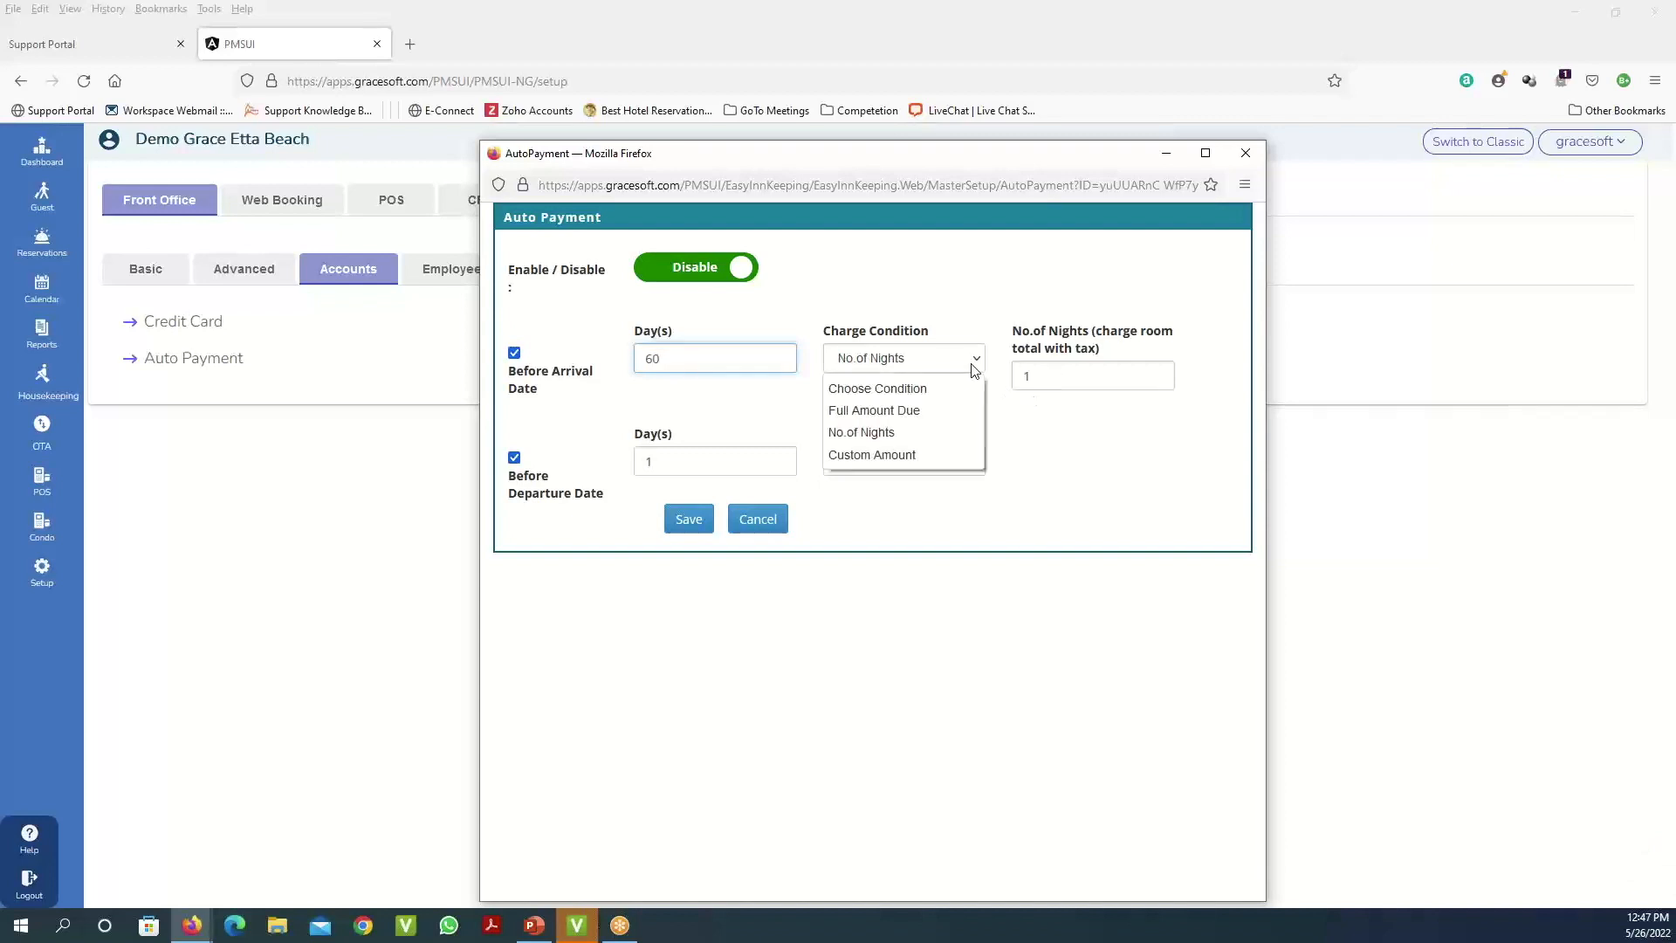
click(937, 412)
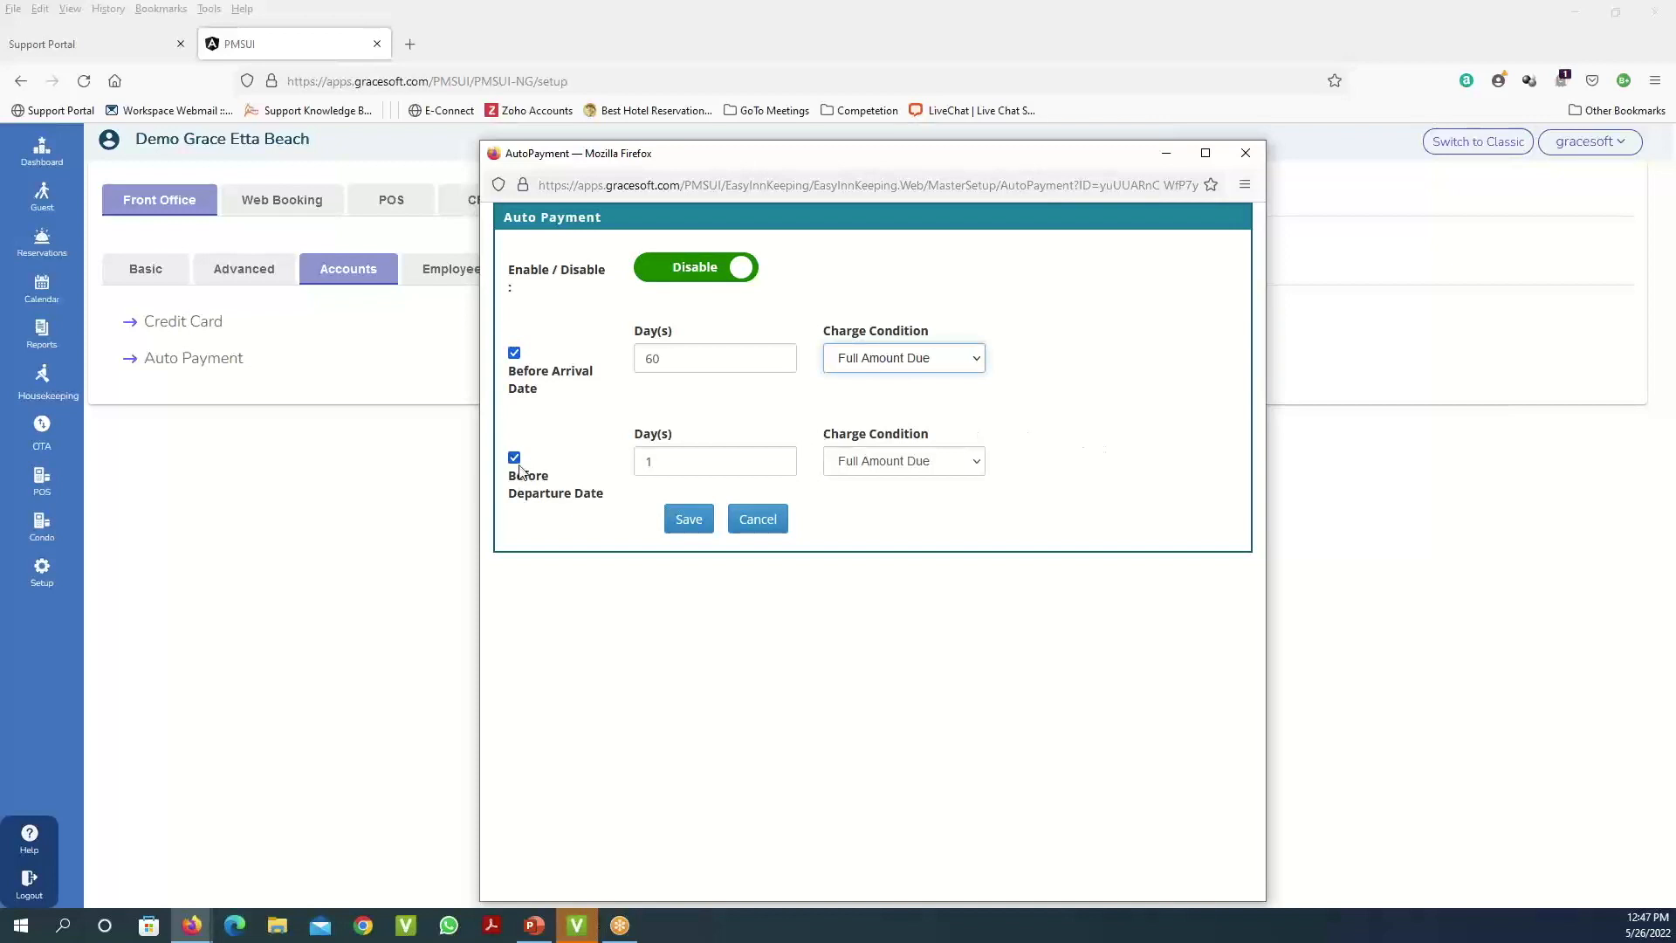
click(514, 354)
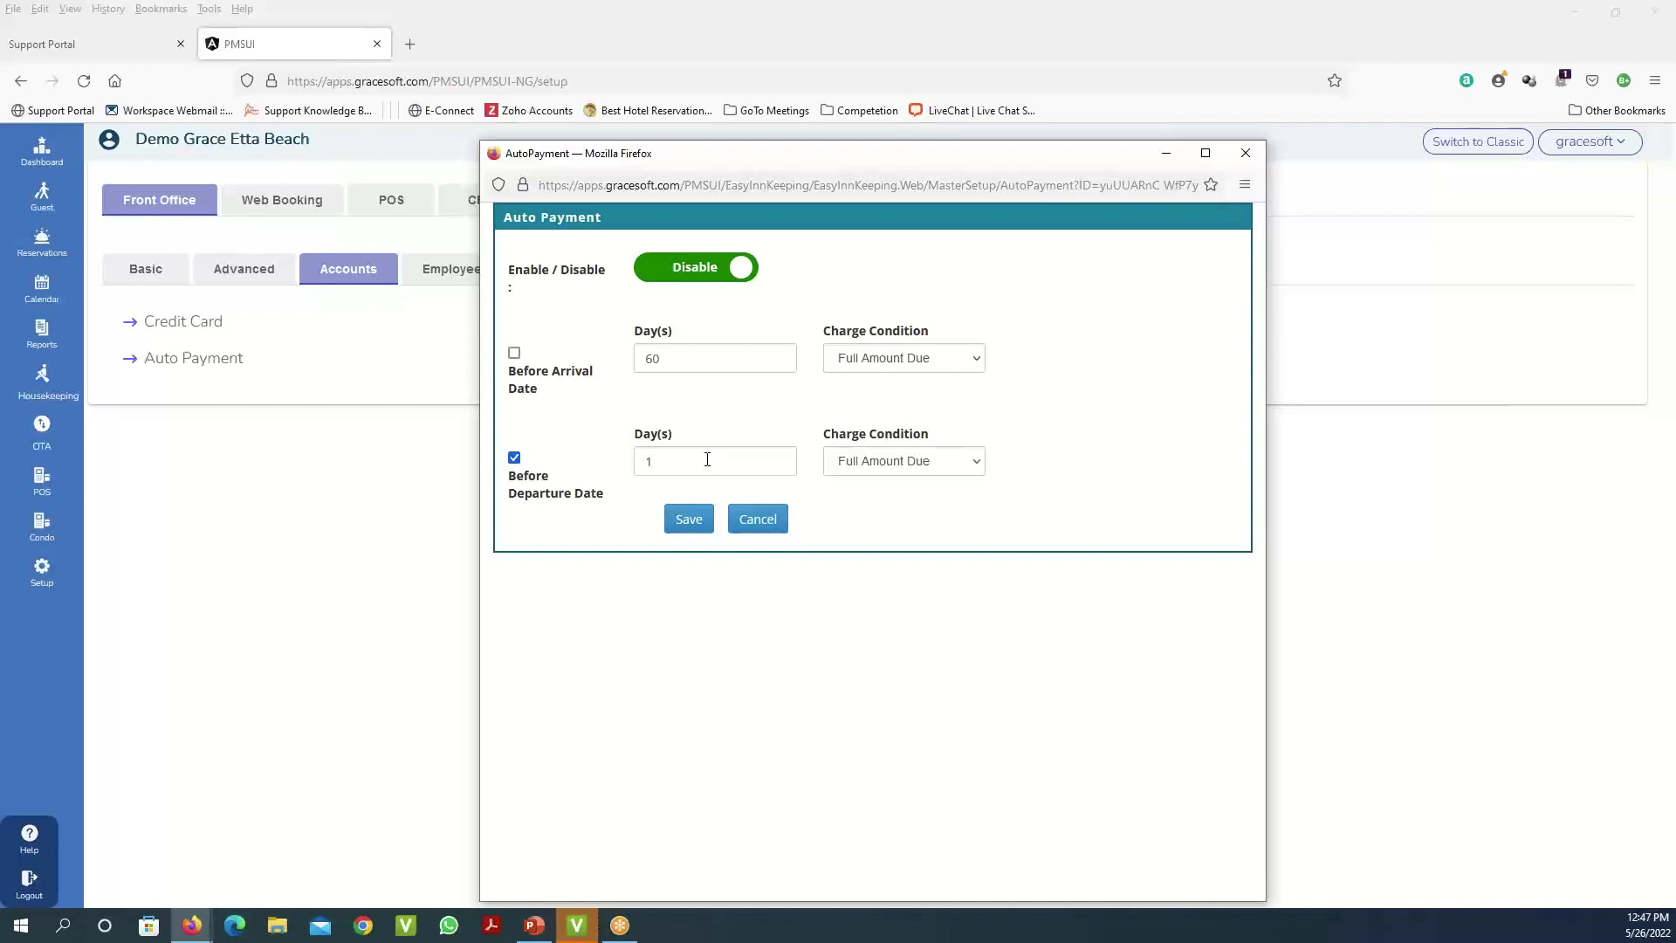
- Keep Full Amount Due for Before Departure and cancel the Auto Payment window unsaved
click(984, 468)
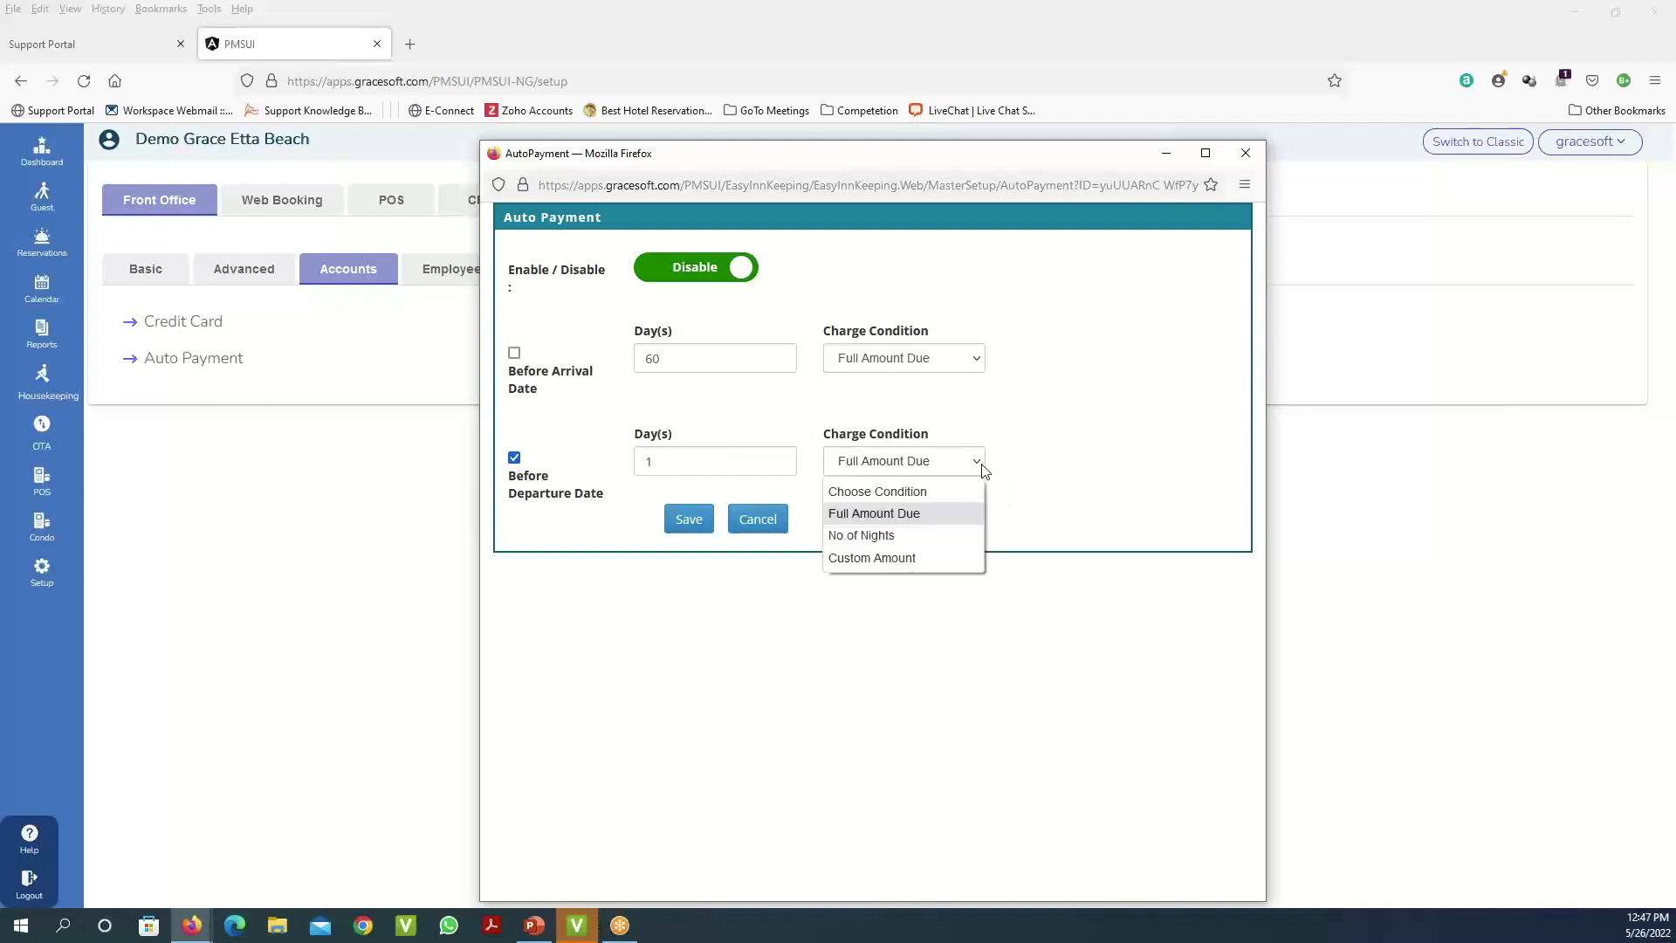
click(882, 513)
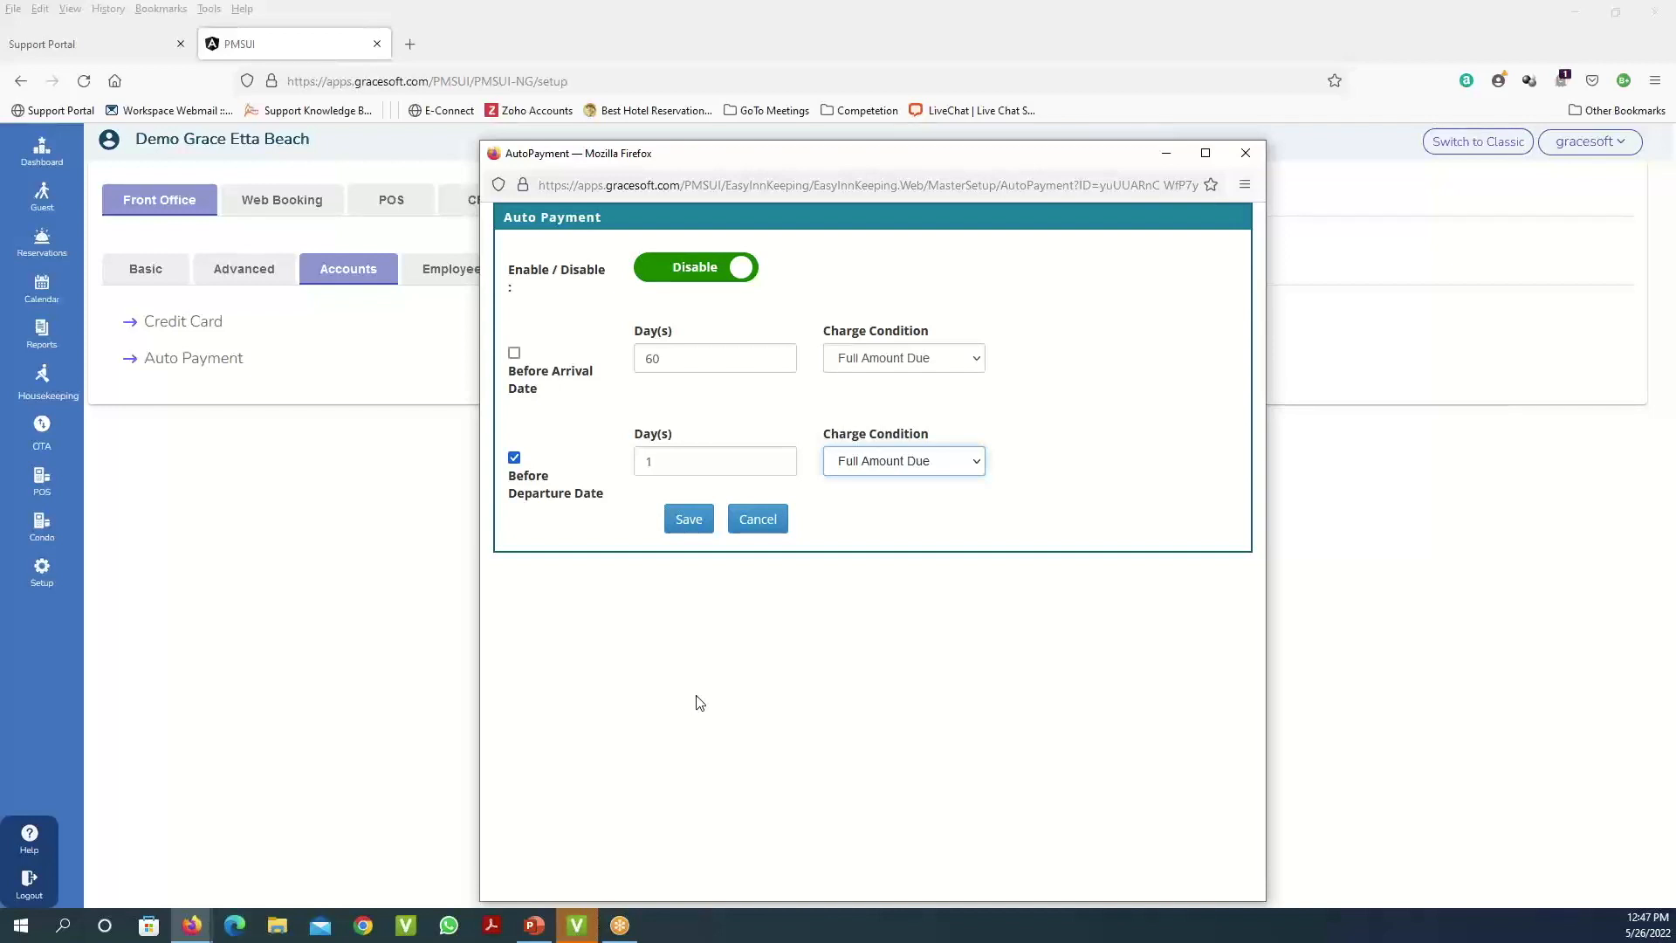
click(774, 528)
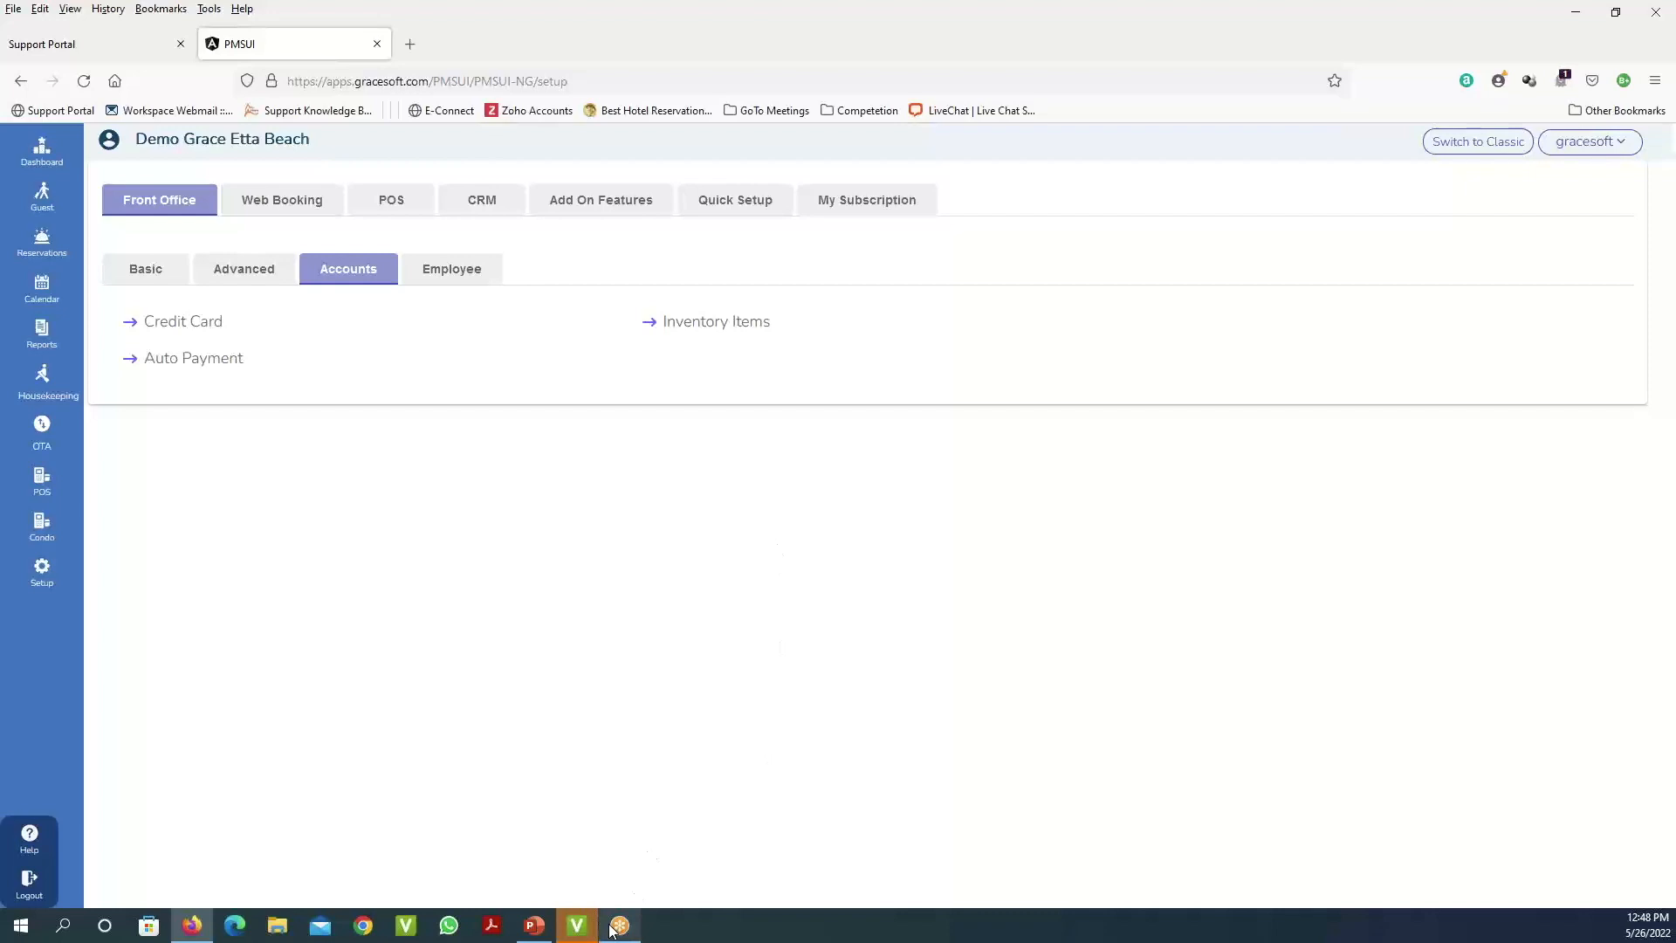
- Bring the Edge window with the Corinthia Hotel London booking page (05/27–05/29/2022) onto the screen
click(577, 927)
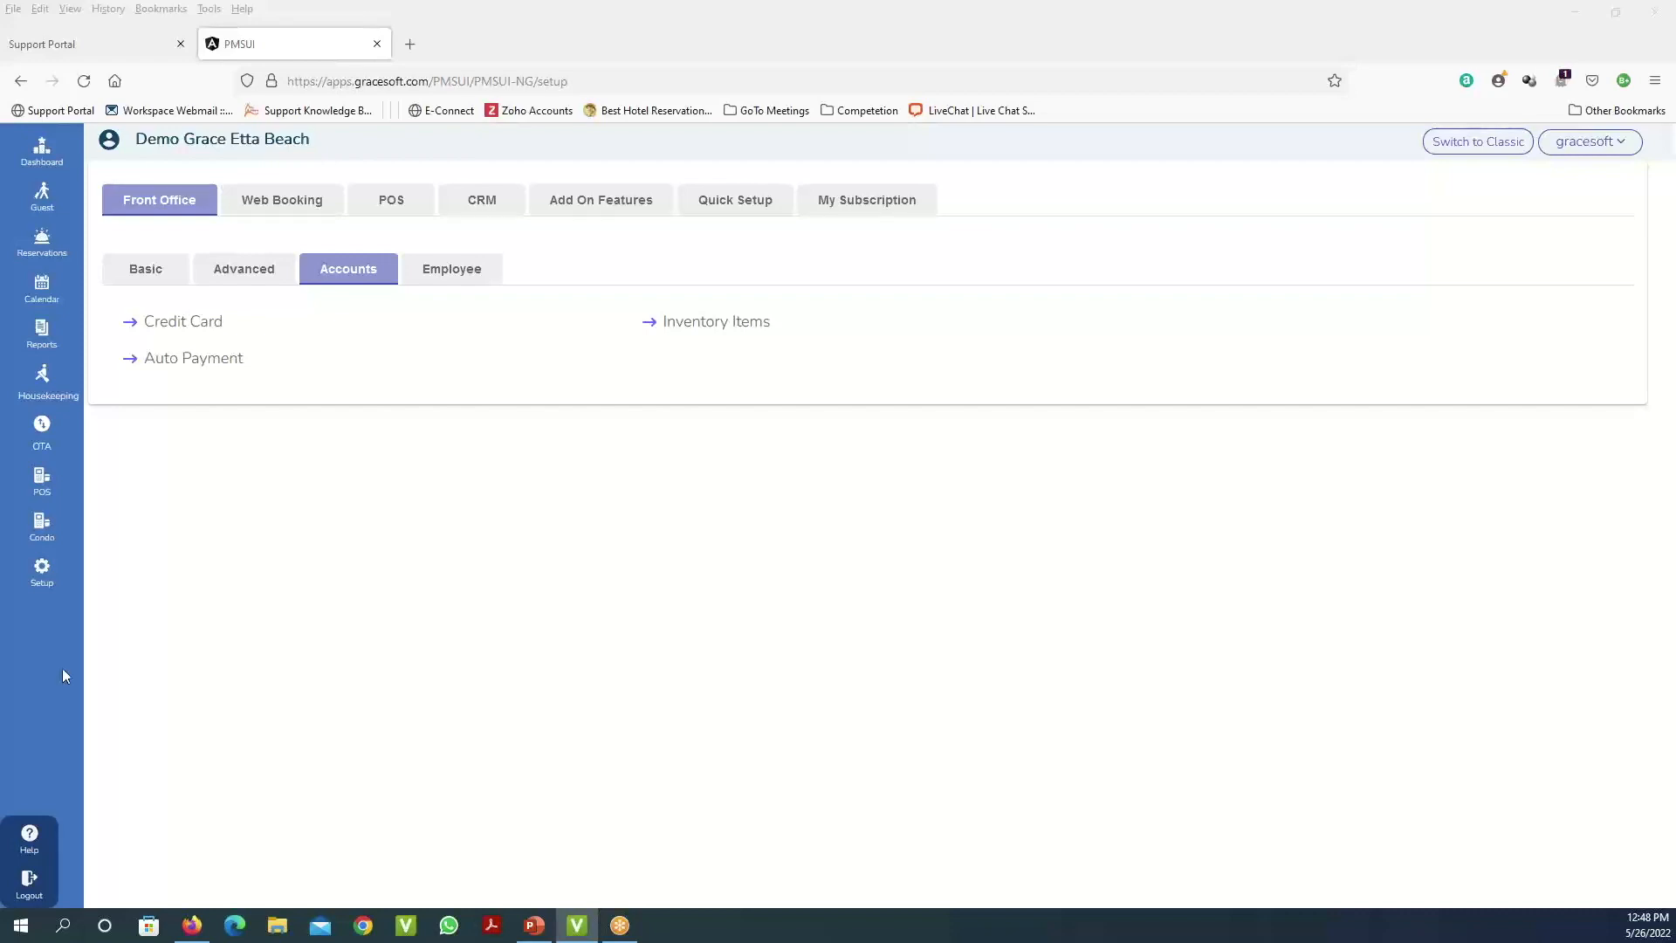
click(236, 925)
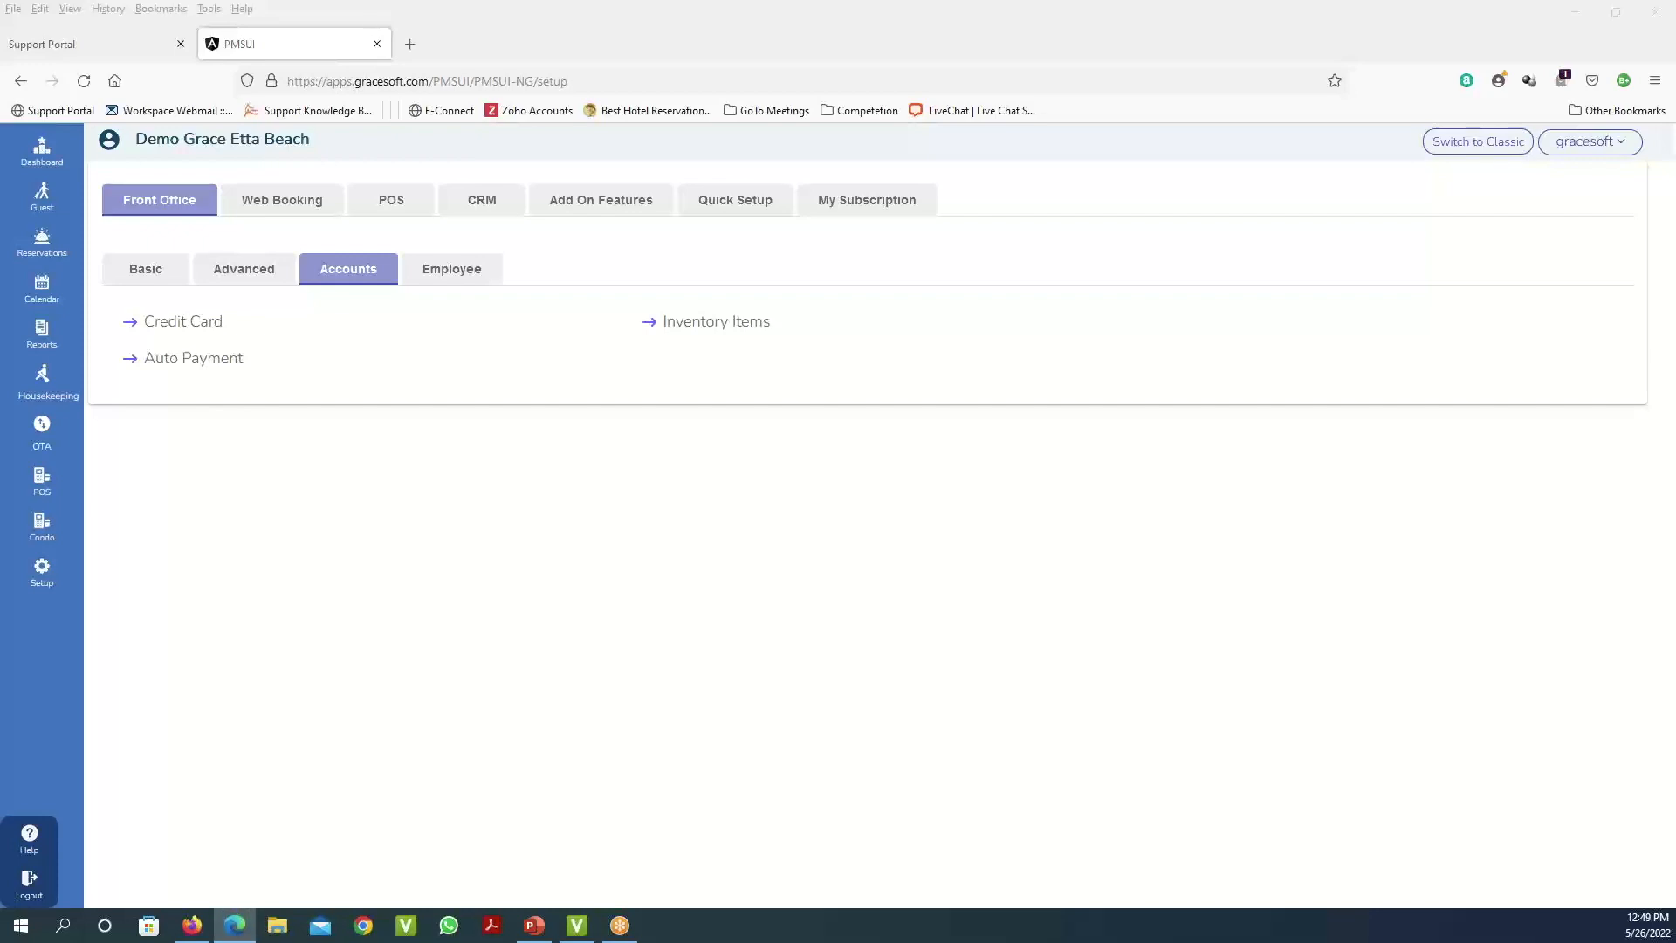
drag(0, 52, 879, 300)
click(1213, 280)
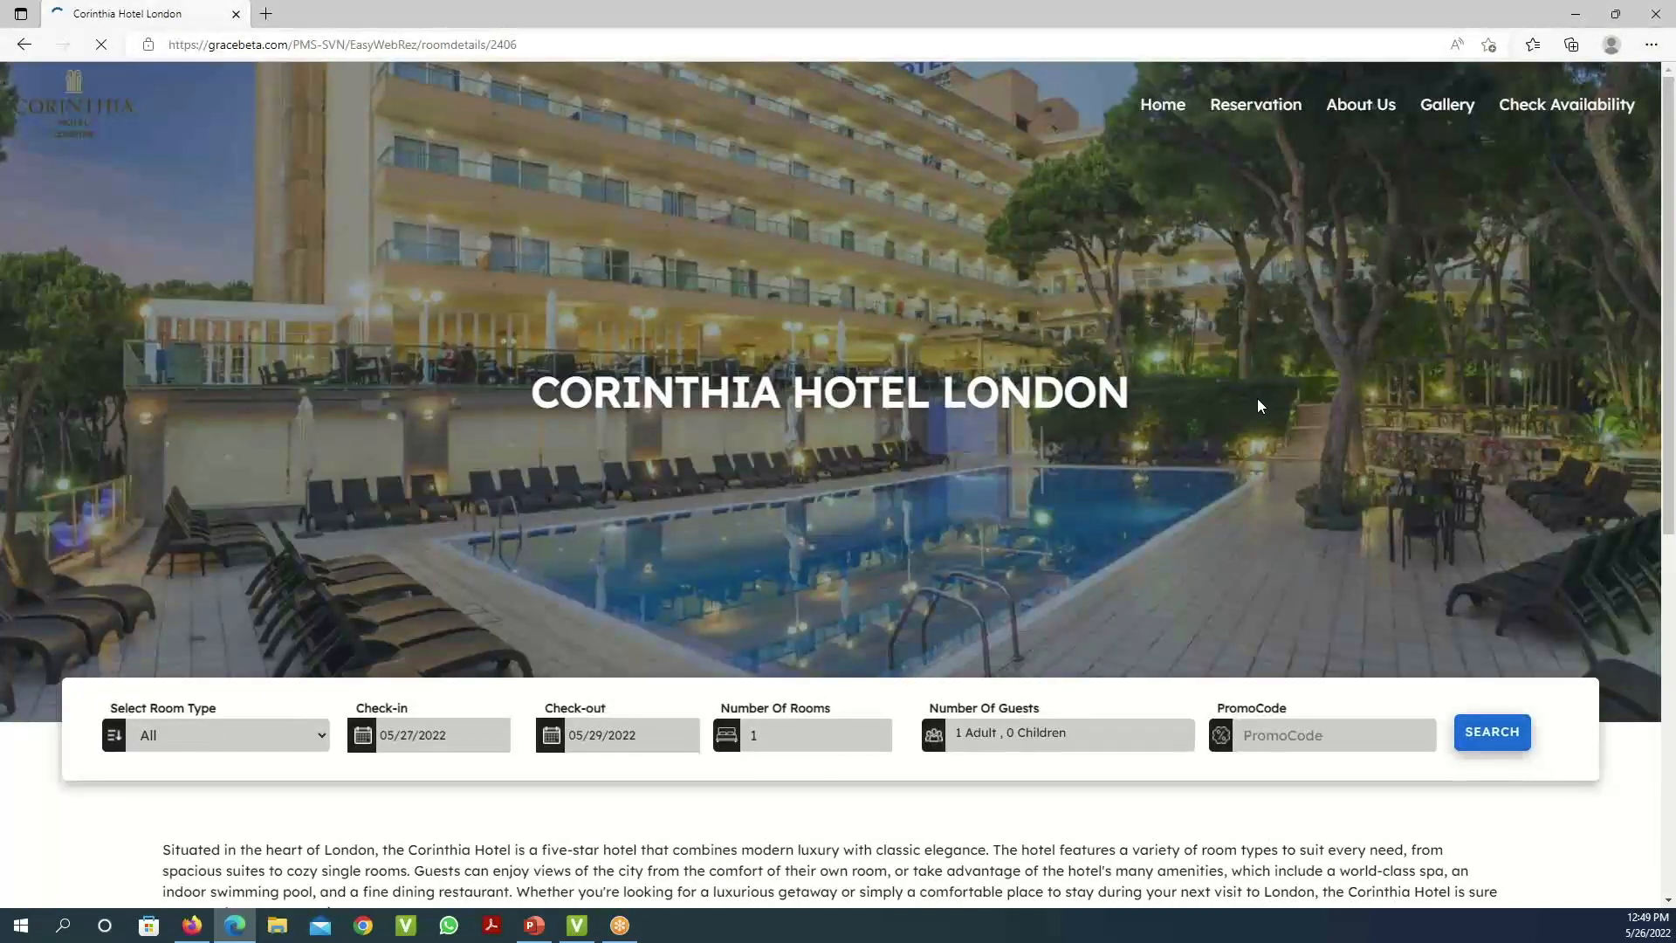
scroll(1183, 409, down, 5)
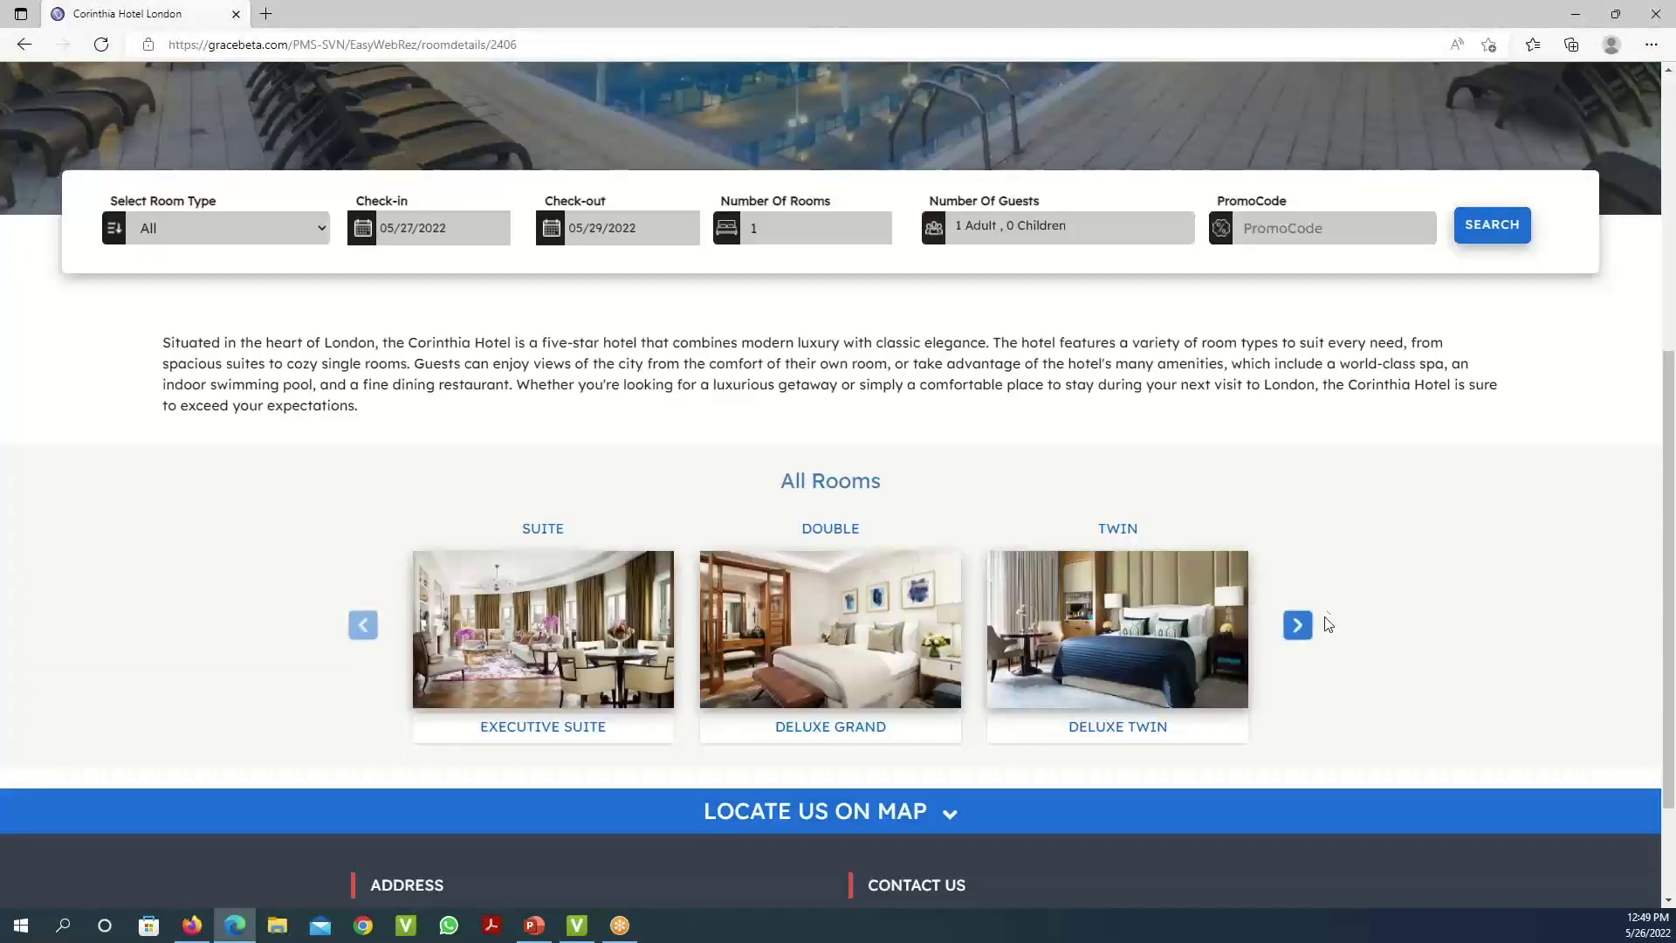
scroll(1347, 569, up, 3)
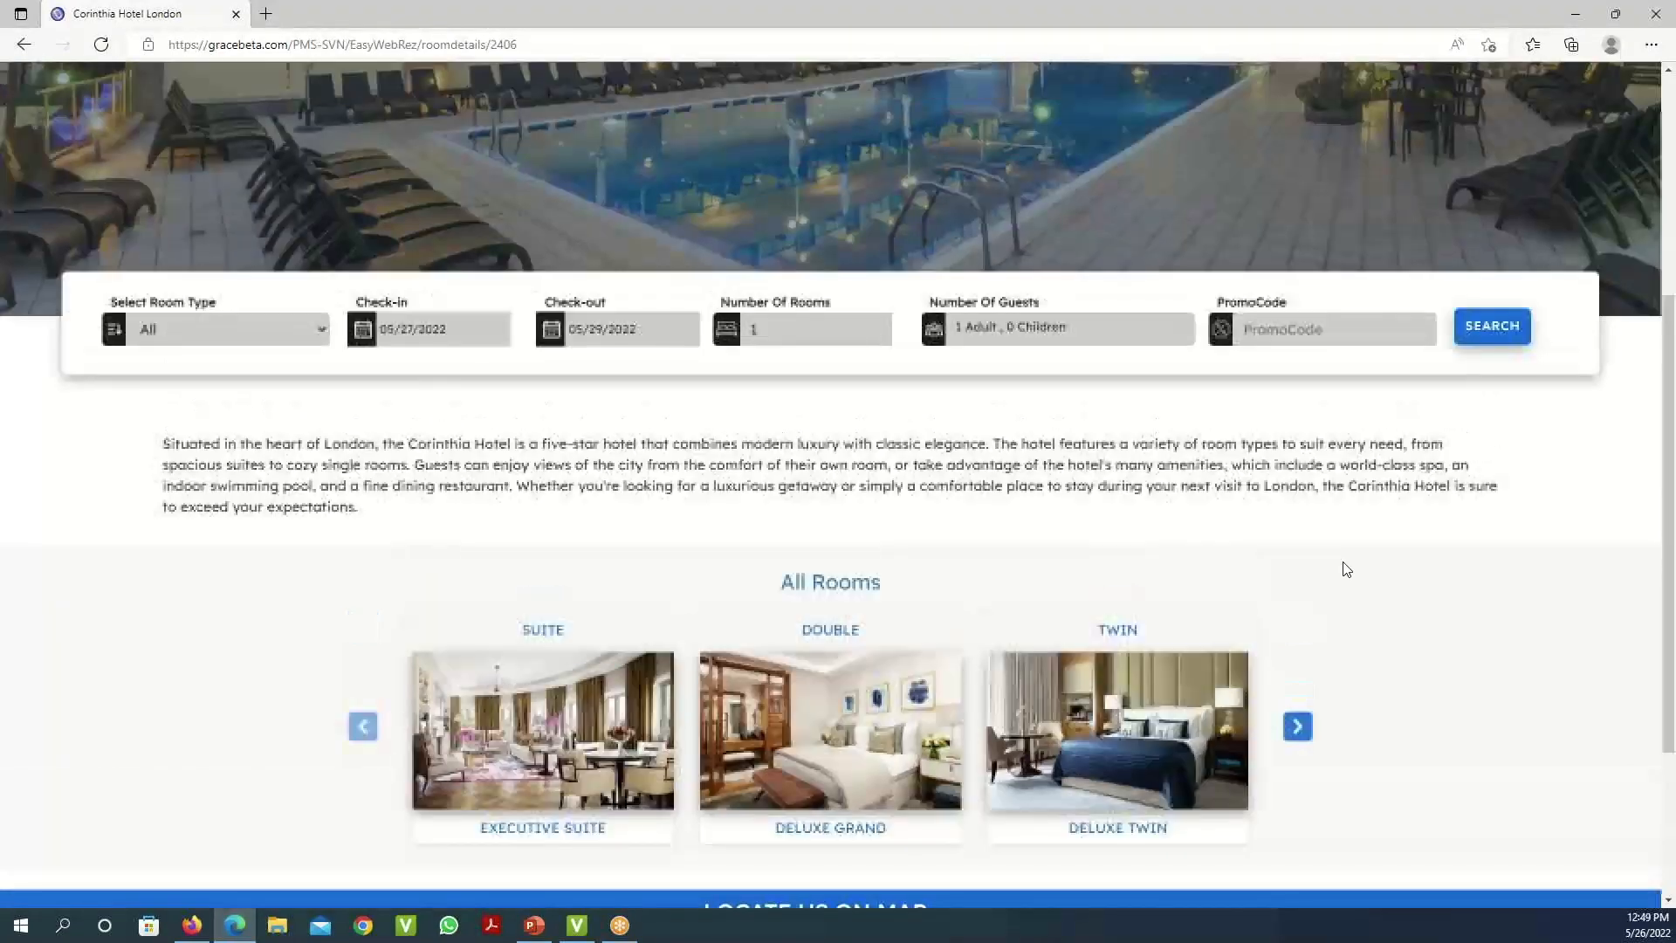
scroll(1348, 569, down, 3)
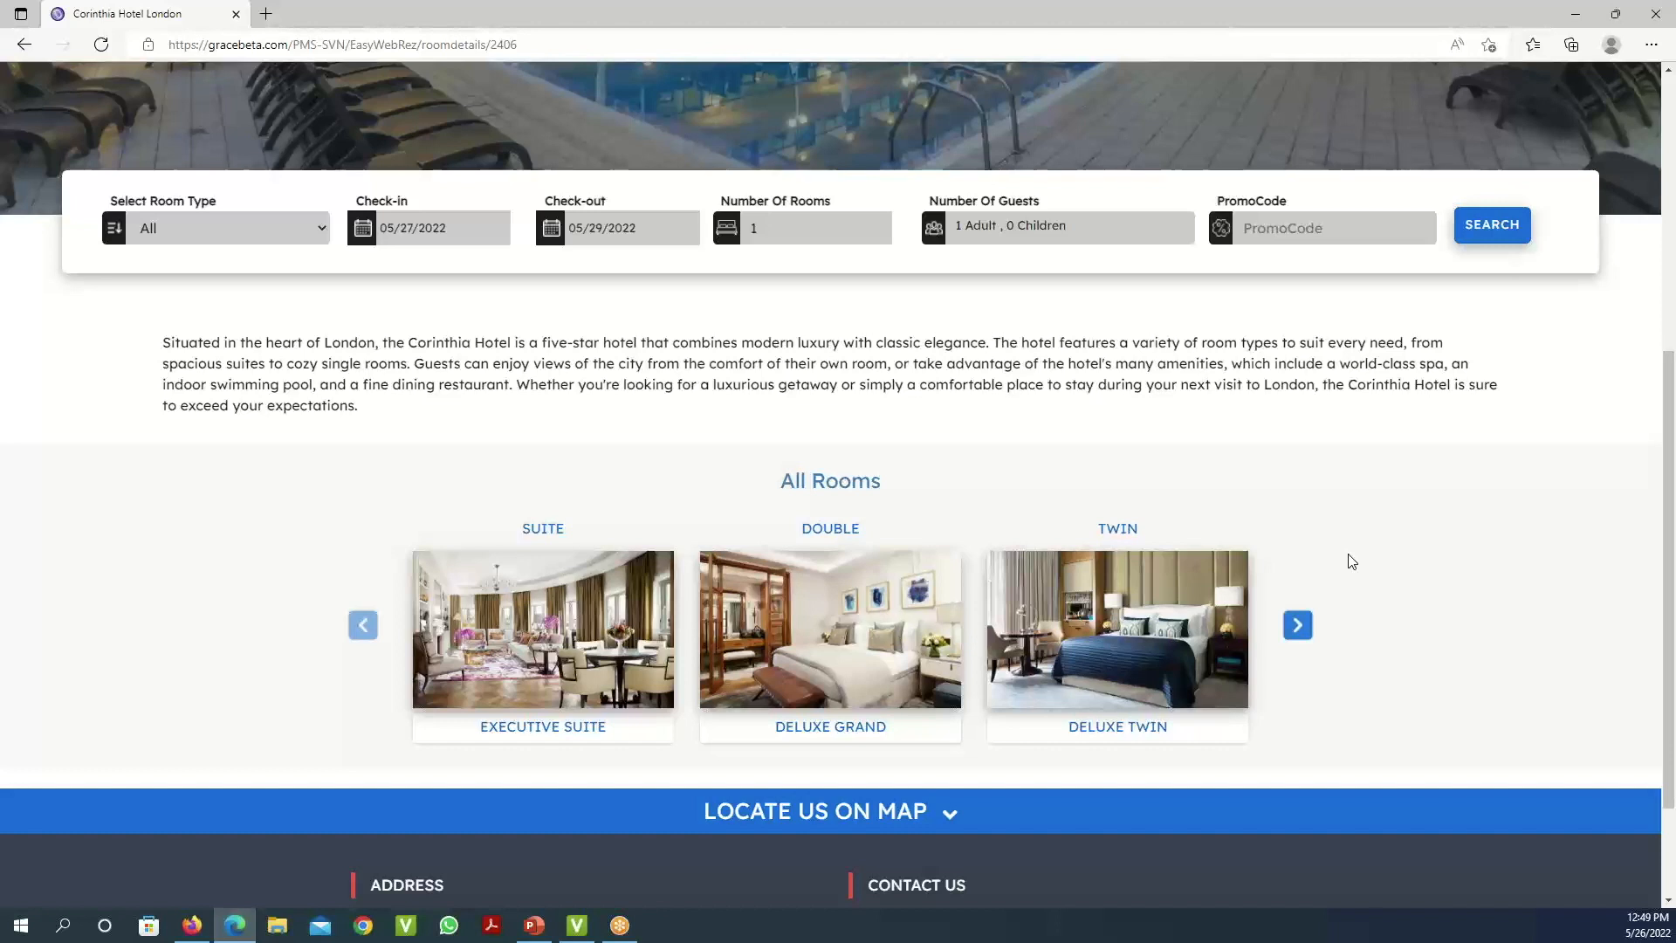
scroll(1351, 562, up, 1)
scroll(1351, 561, up, 2)
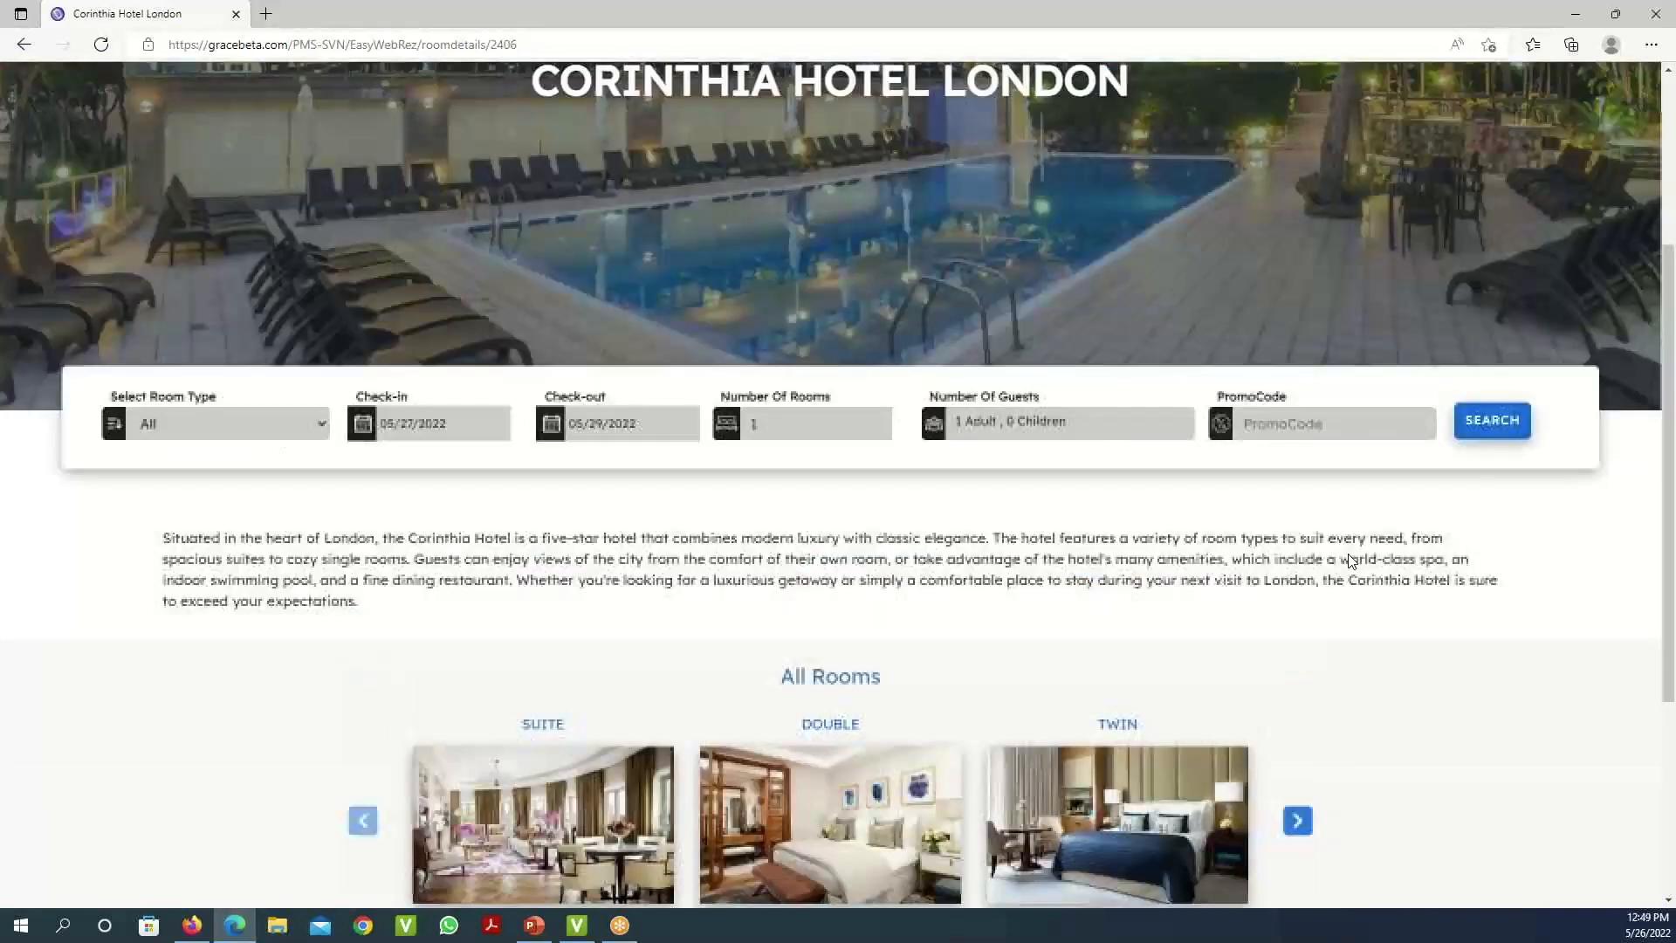
scroll(1351, 561, up, 2)
- Search 05/27–05/29/2022 for one adult, preview the Executive Suite photo gallery, then browse the room results
click(1508, 612)
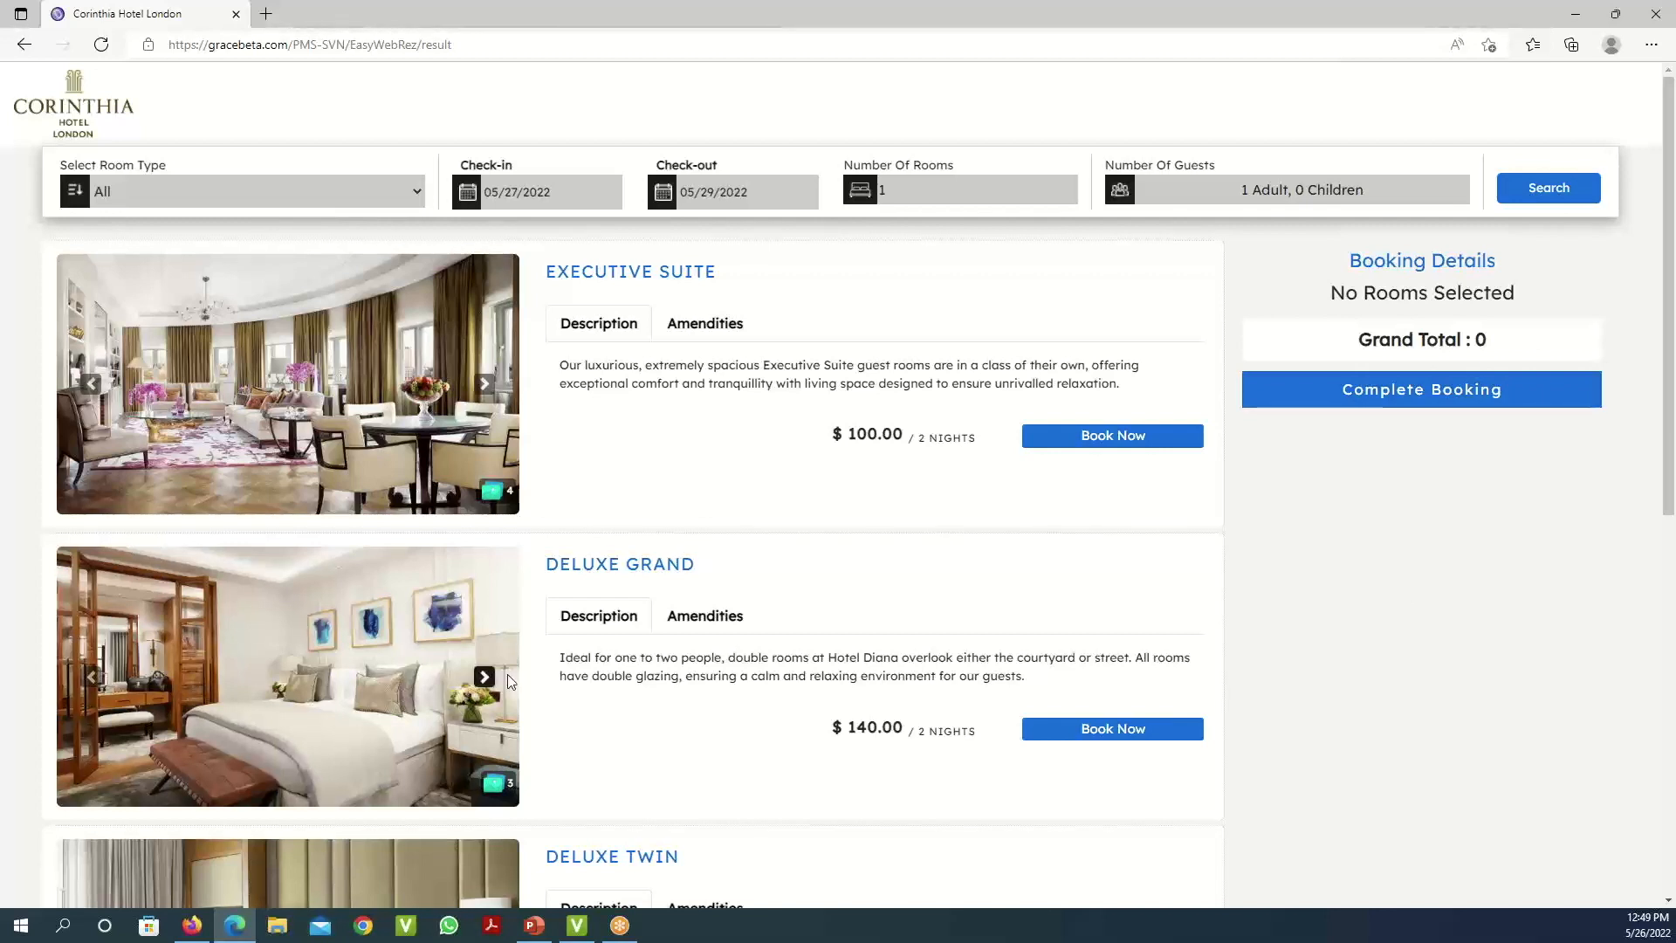
click(493, 492)
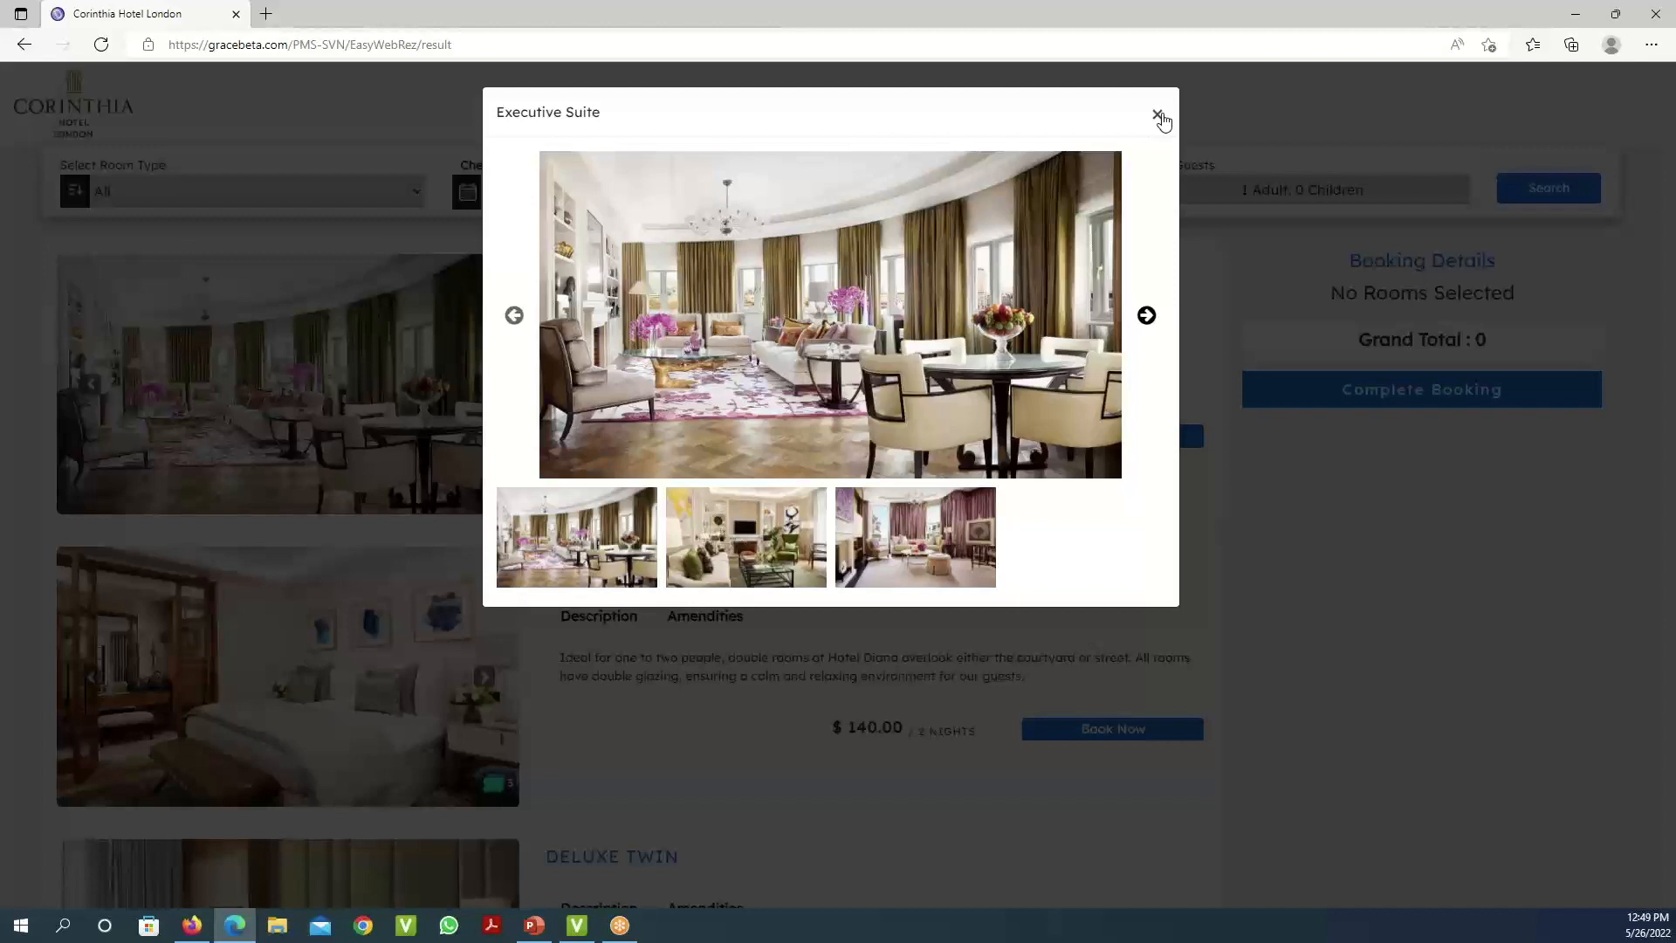
click(1159, 117)
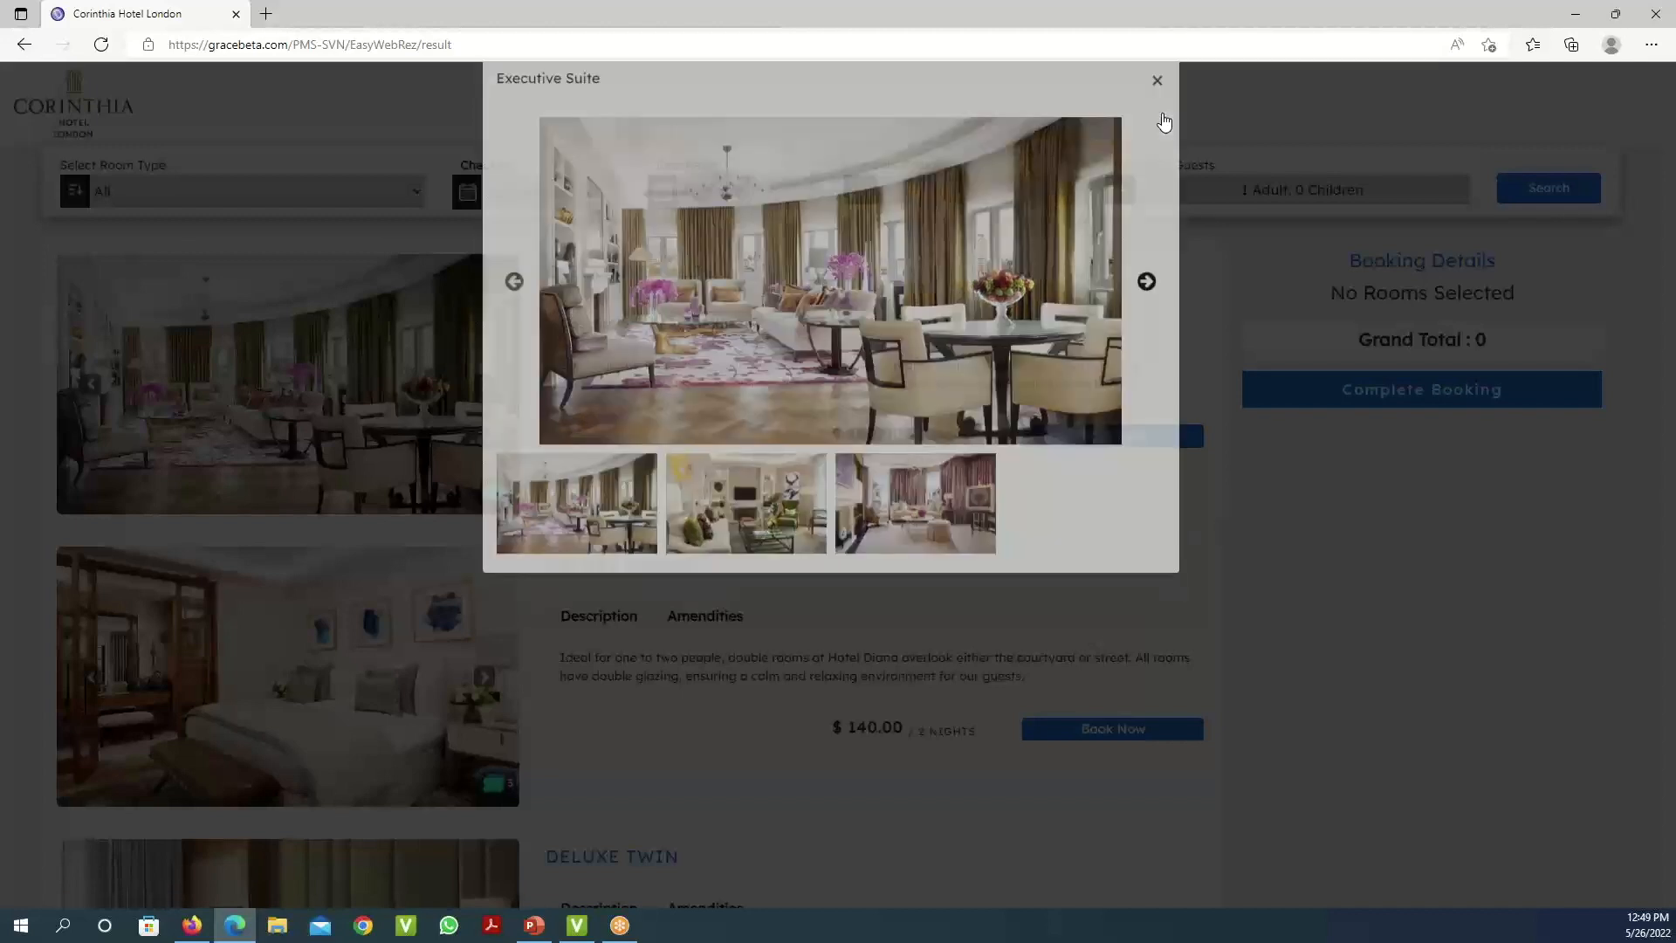
scroll(780, 461, down, 3)
scroll(779, 461, down, 5)
scroll(779, 461, up, 7)
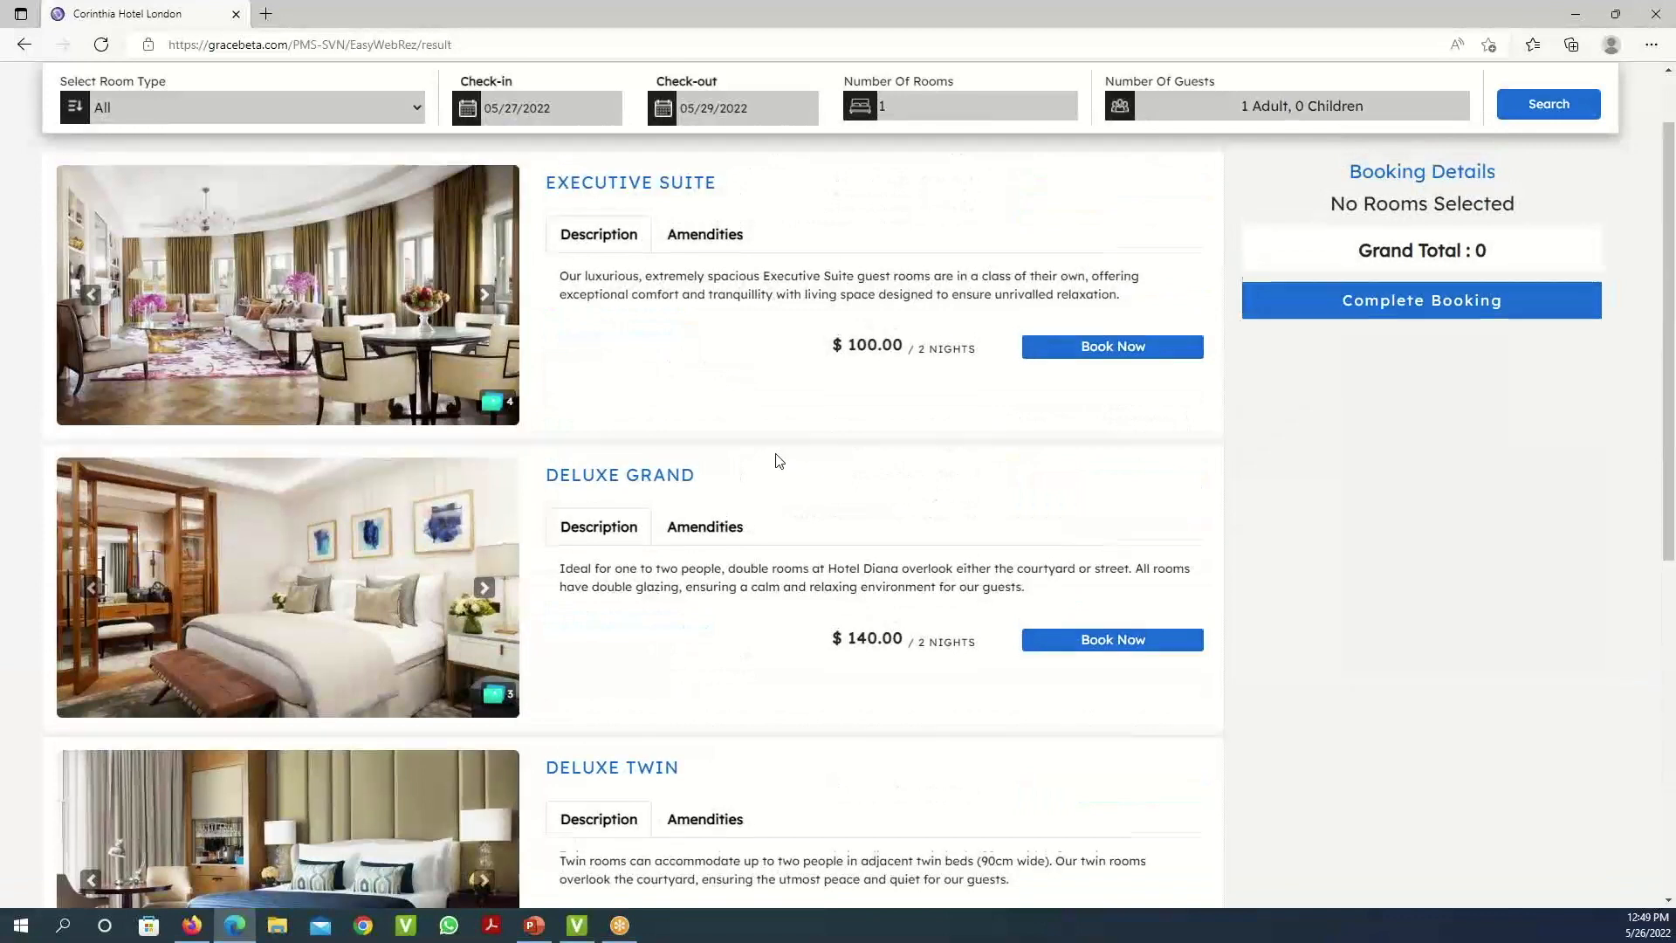
scroll(780, 461, up, 1)
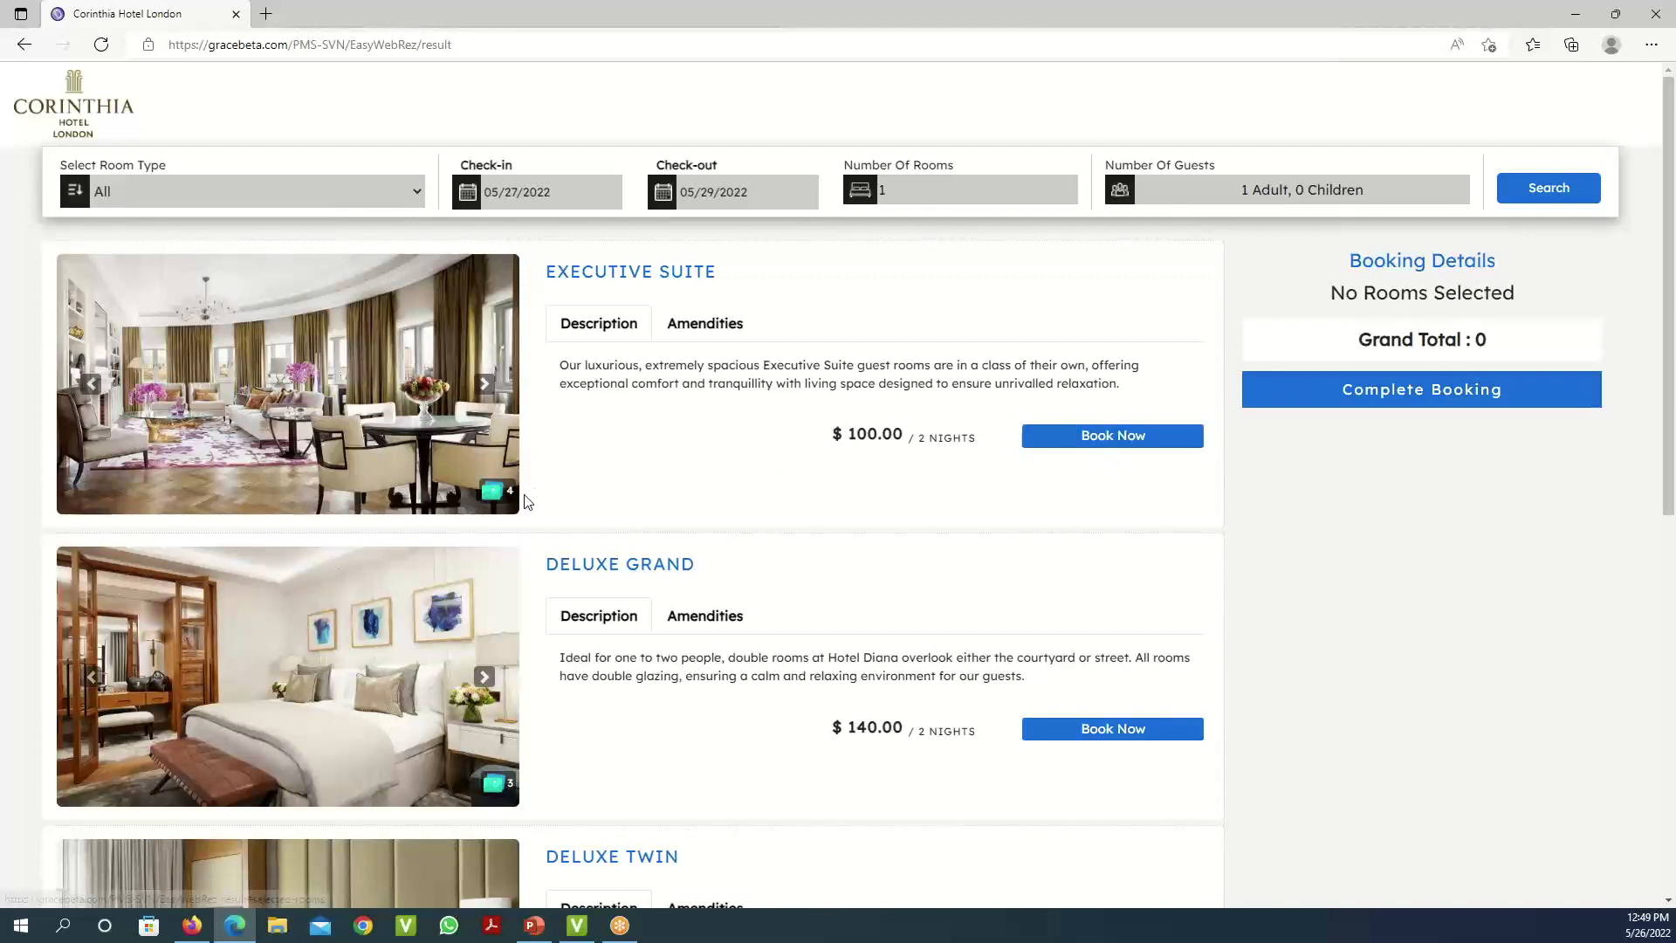
- Add the Executive Suite and complete the booking to reach the $125.00 Payment Details page
click(1145, 437)
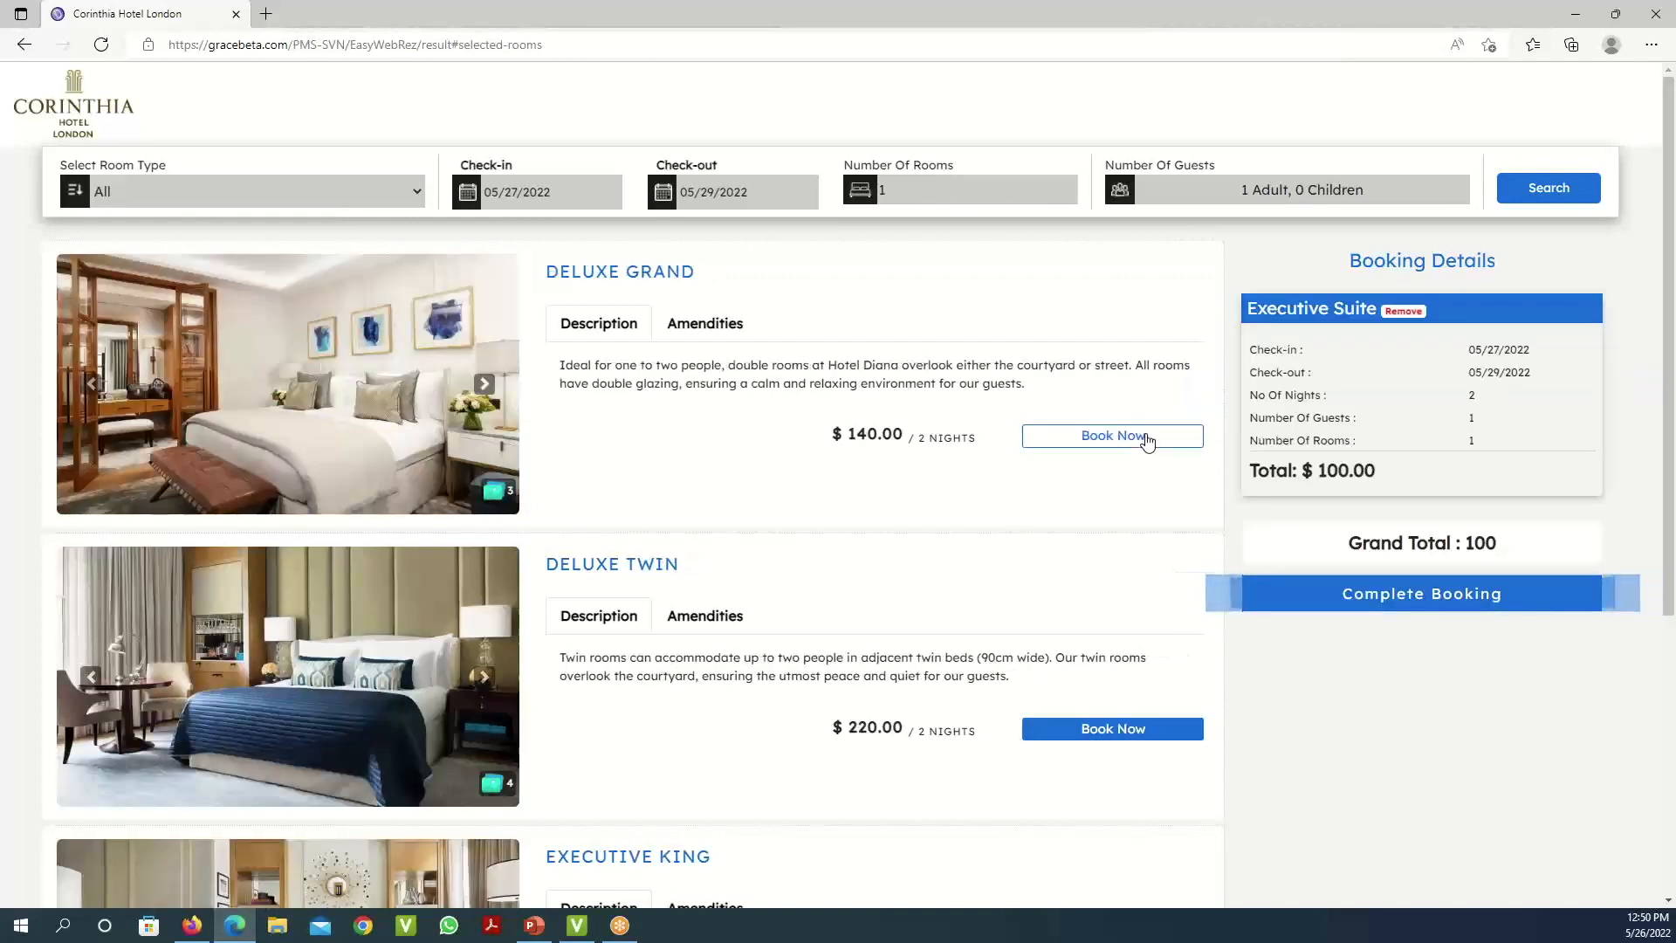
click(1423, 622)
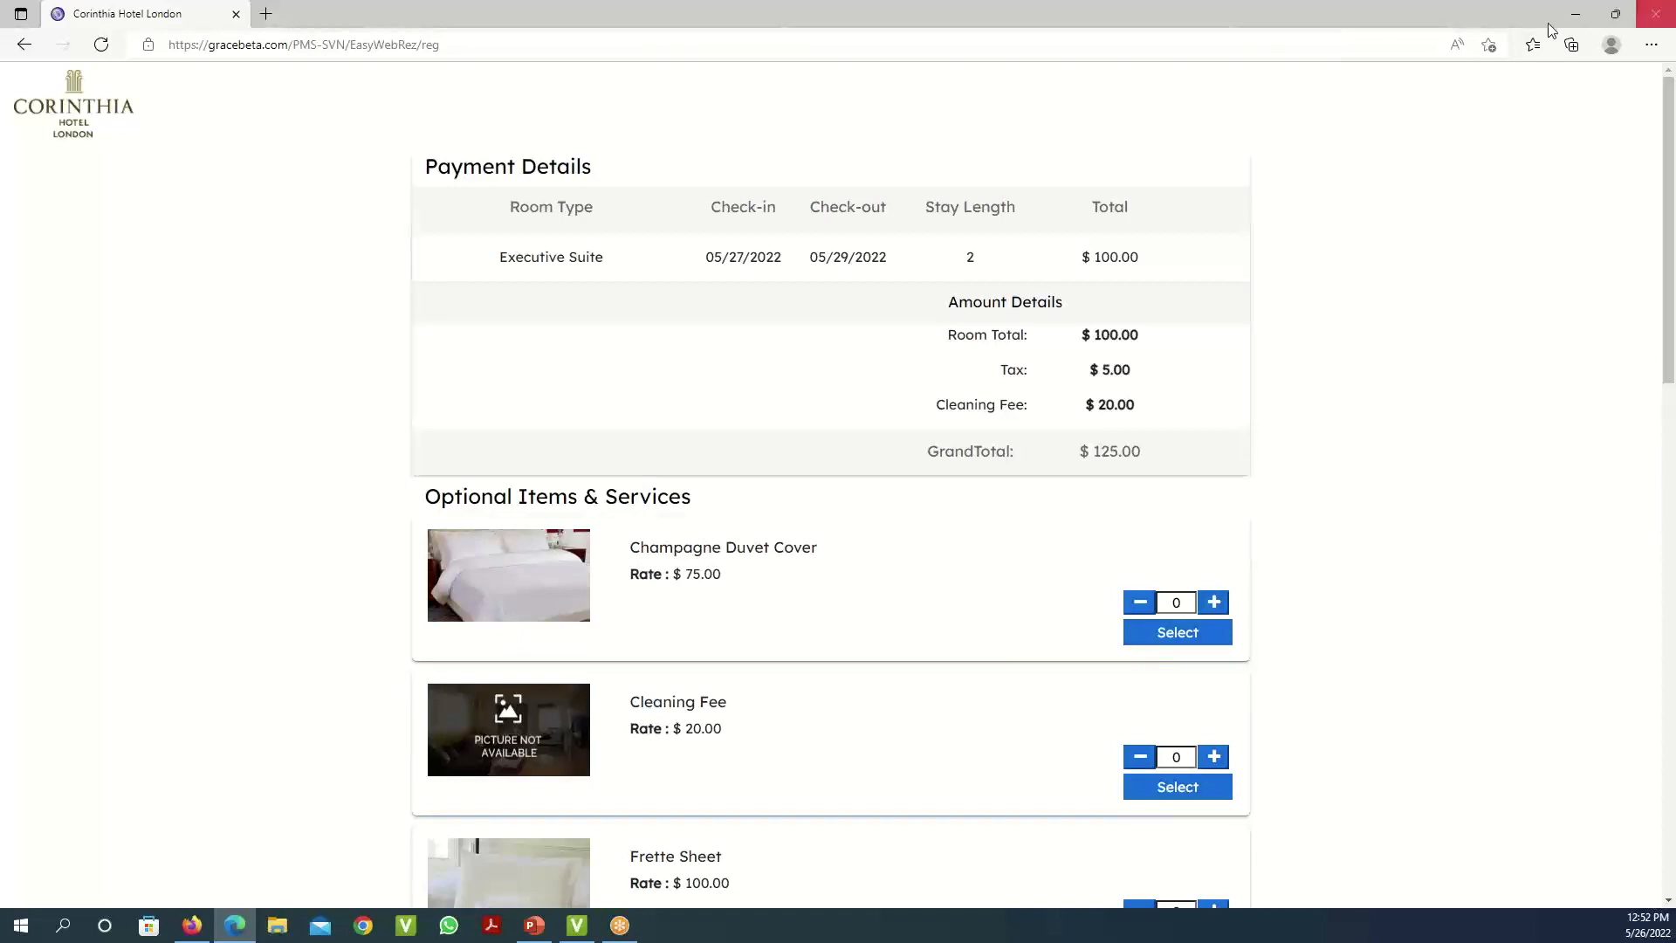
- Minimize the booking site and choose Calendar in the Gracesoft PMS sidebar
click(1576, 19)
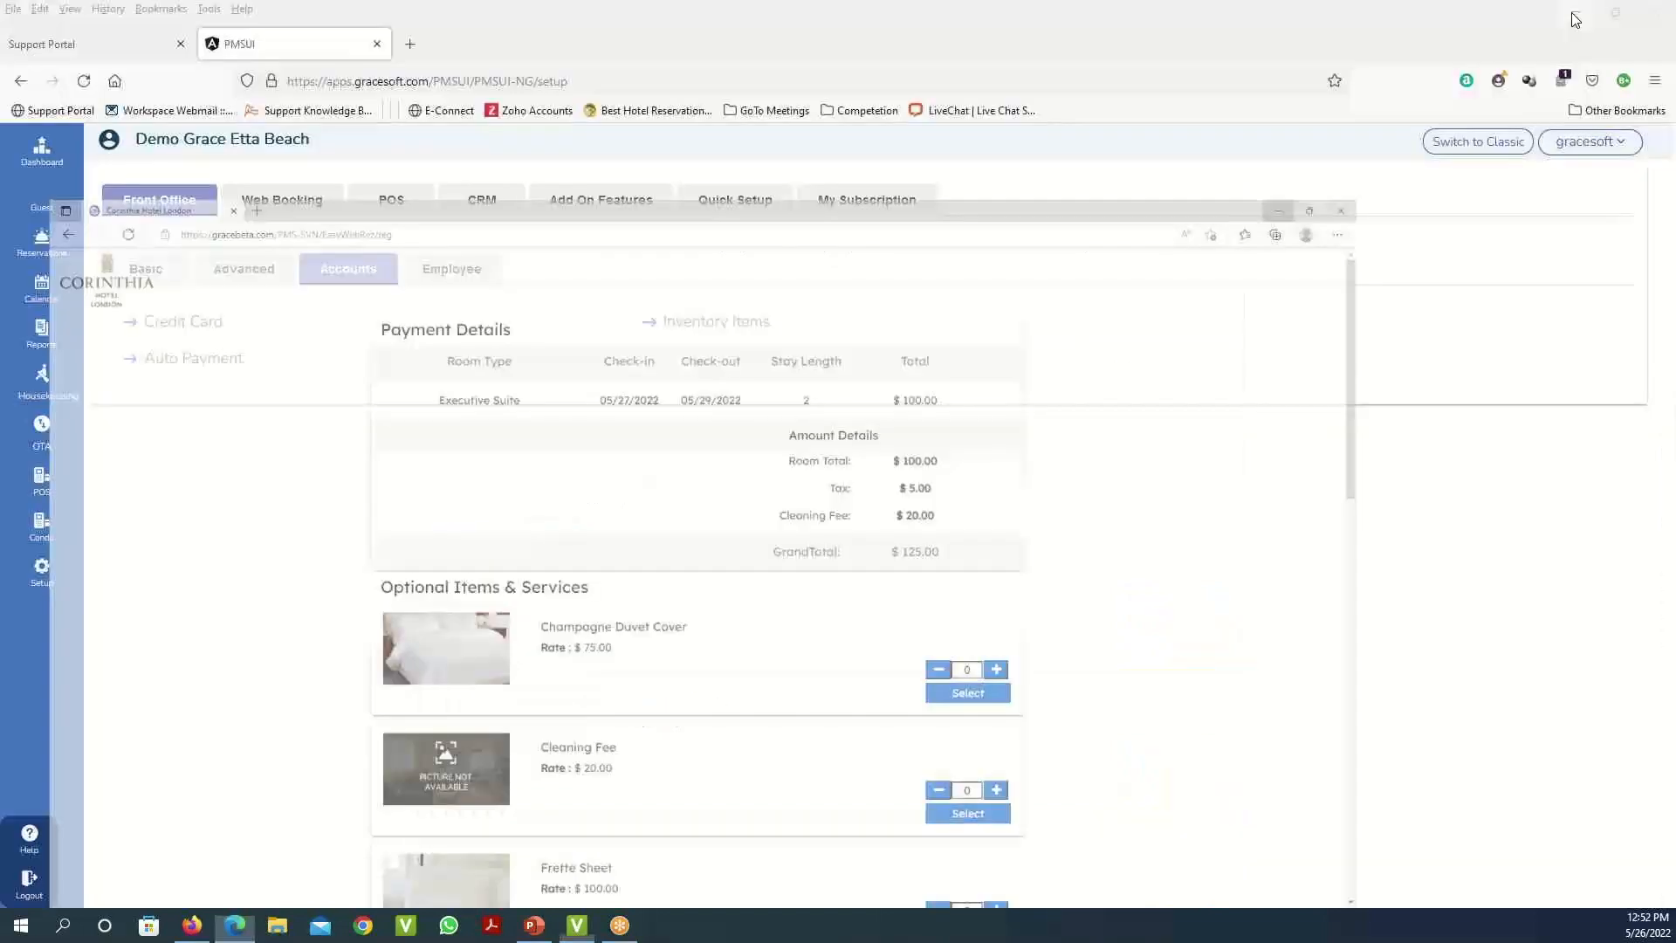
click(54, 300)
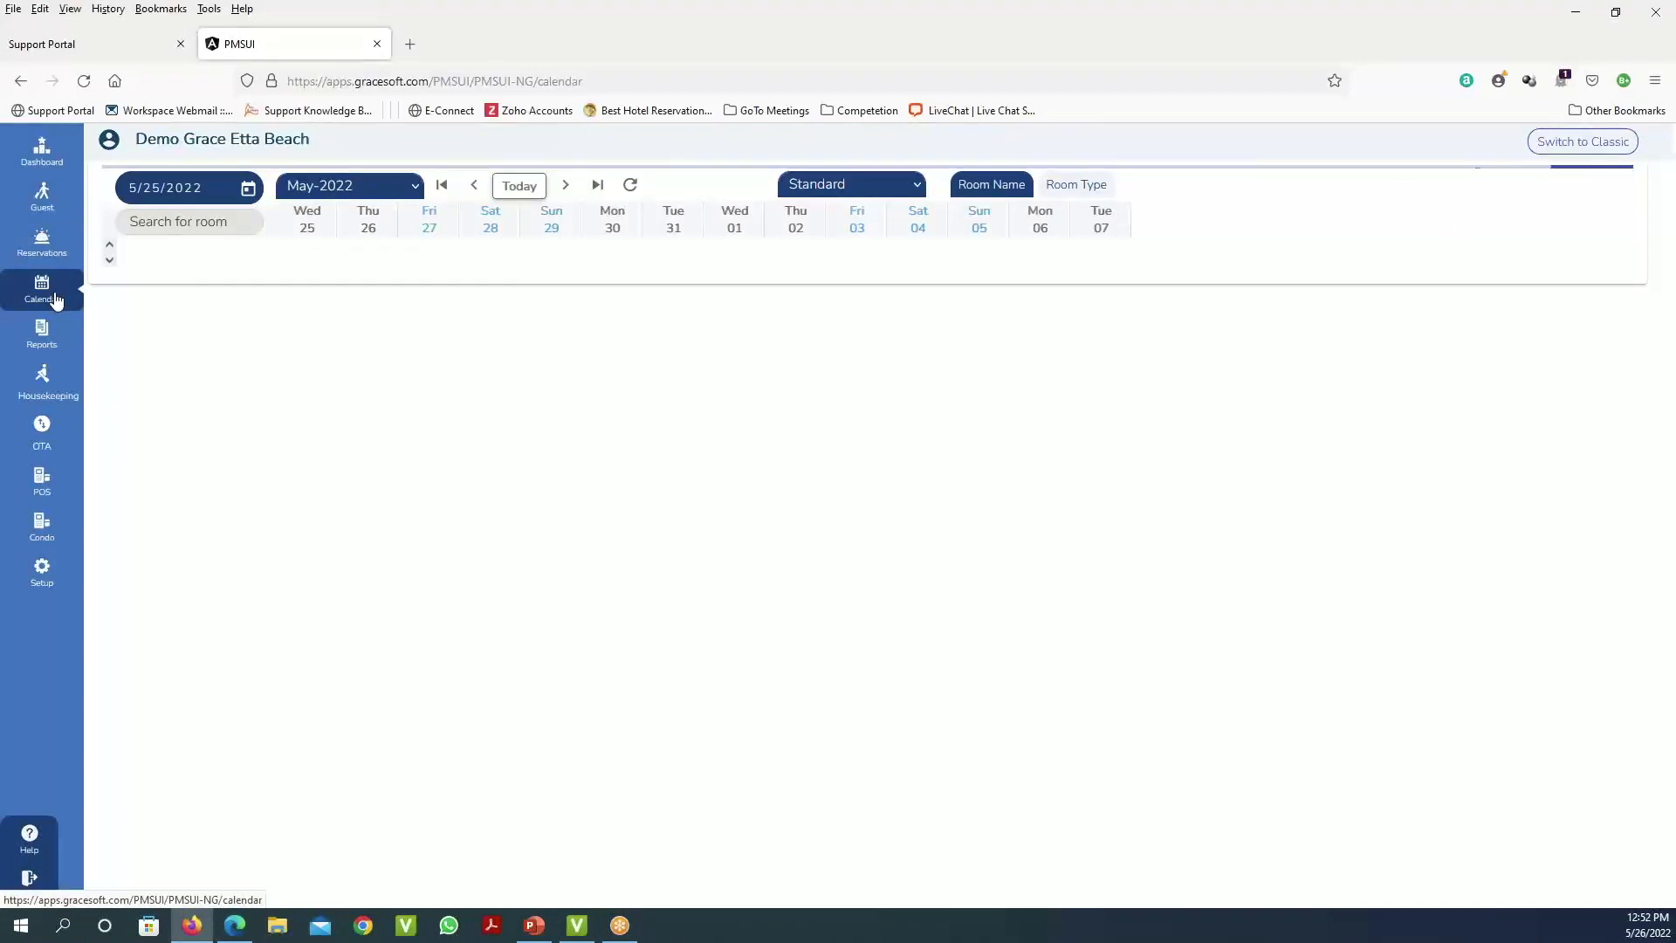